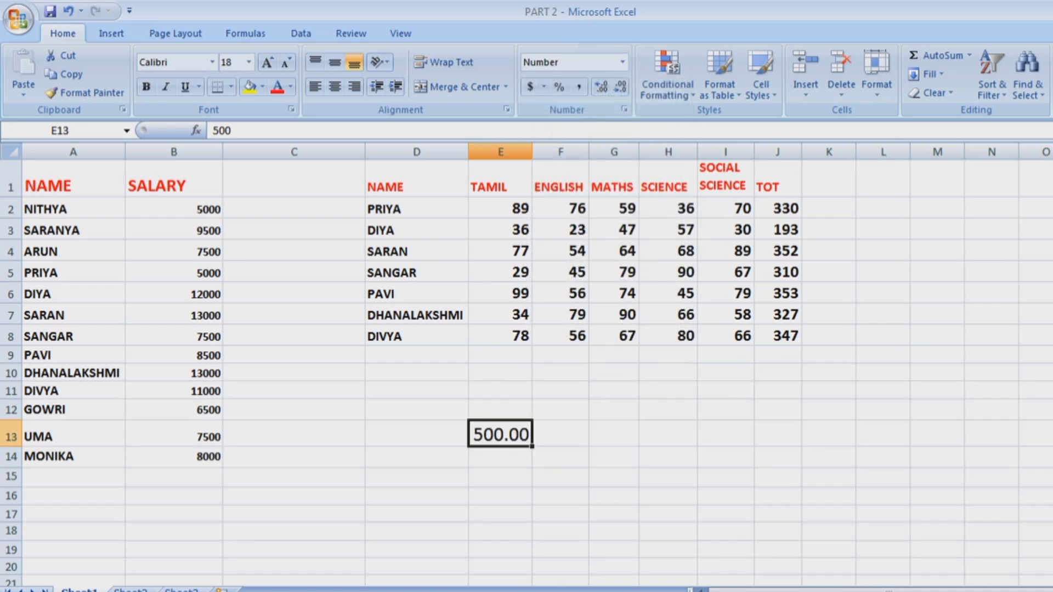
# Give salaries B2:B8 two decimal places with Number format, then return them to General.
pyautogui.moveTo(174, 209); pyautogui.dragTo(174, 336)
pyautogui.hotkey('alt', 'h')
pyautogui.press('n')
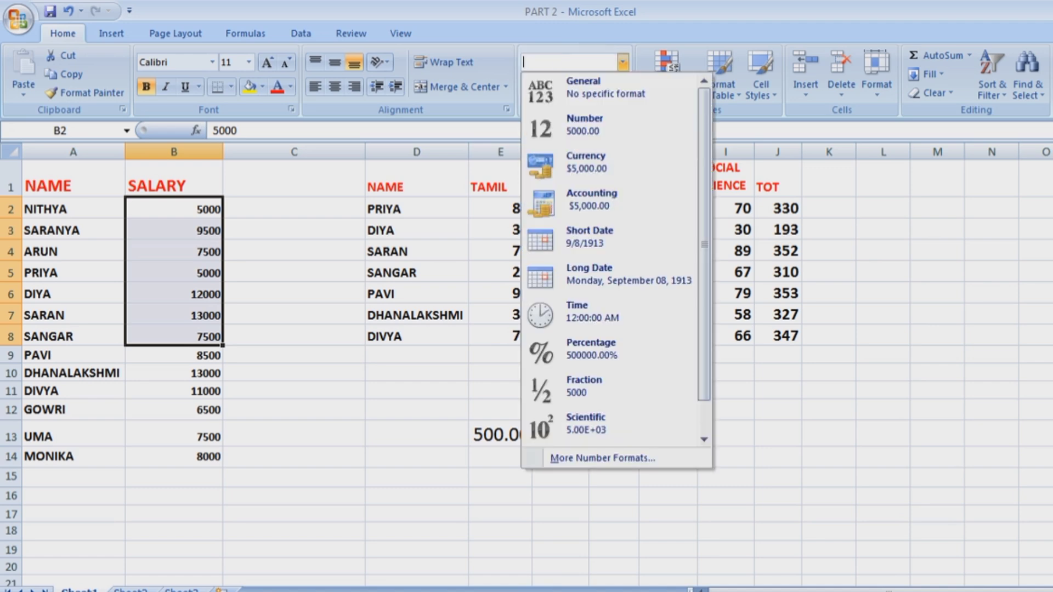
pyautogui.press('Down')
pyautogui.press('Down')
pyautogui.press('Up')
pyautogui.press('Return')
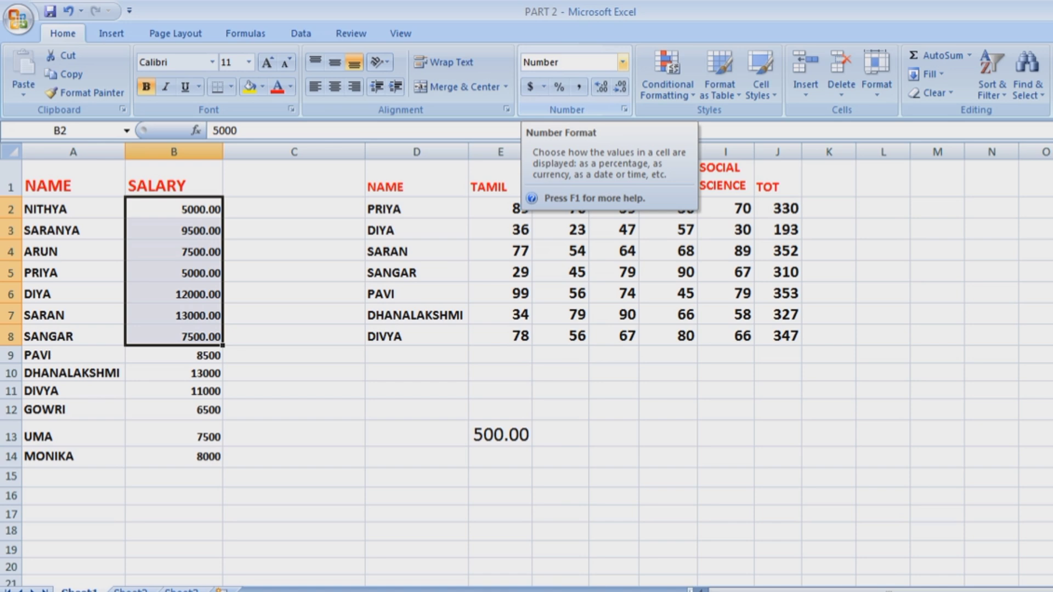
pyautogui.click(622, 62)
pyautogui.press('Up')
pyautogui.press('Return')
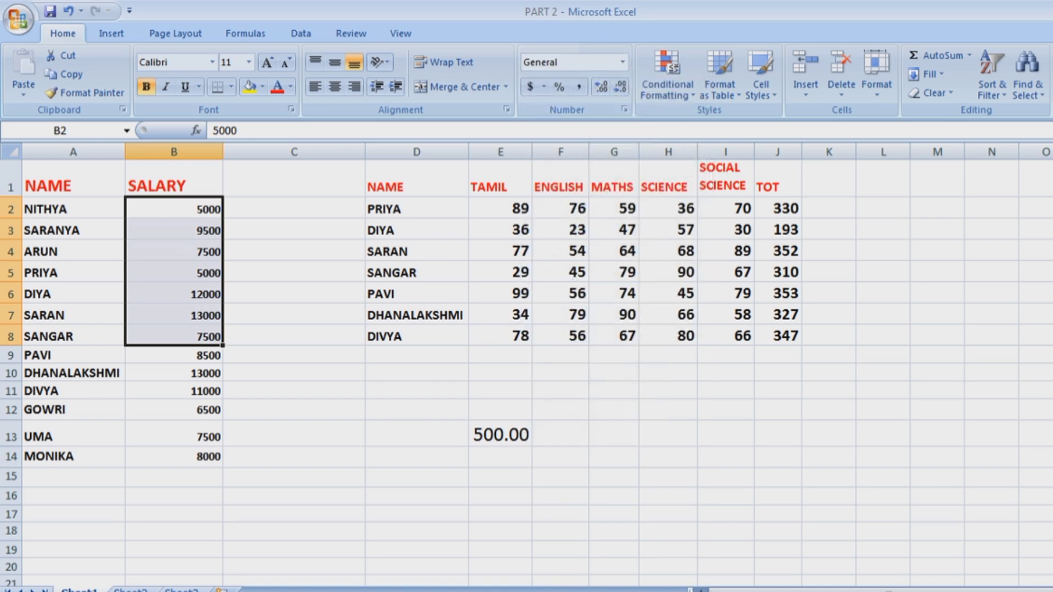
# Set E13 to General showing 500, then to Currency showing $500.00.
pyautogui.click(500, 456)
pyautogui.click(501, 435)
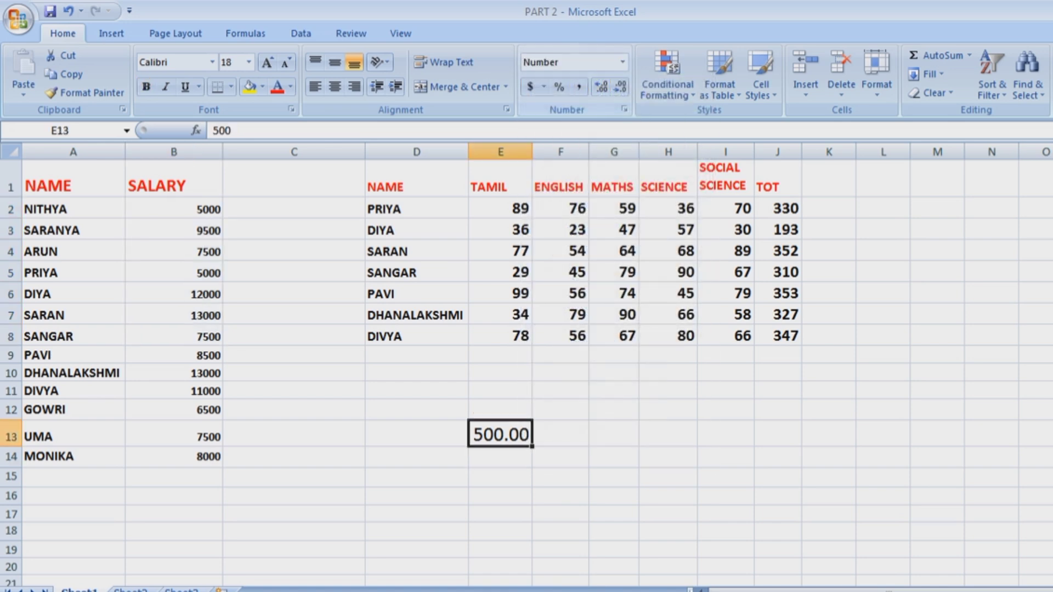
pyautogui.click(623, 62)
pyautogui.press('Up')
pyautogui.press('Return')
pyautogui.click(622, 62)
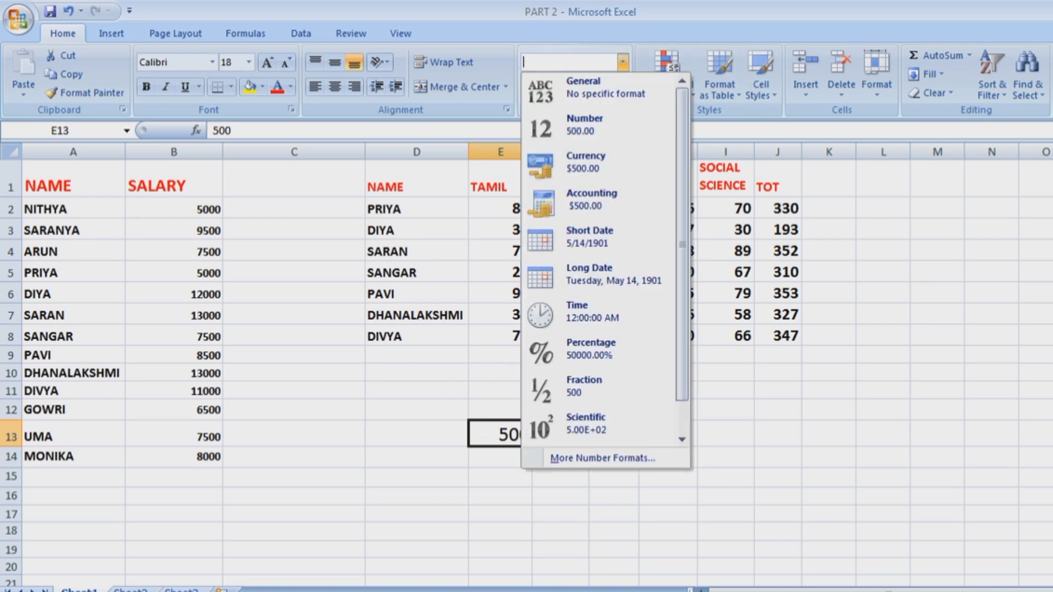
pyautogui.press('Down')
pyautogui.press('Down')
pyautogui.press('Return')
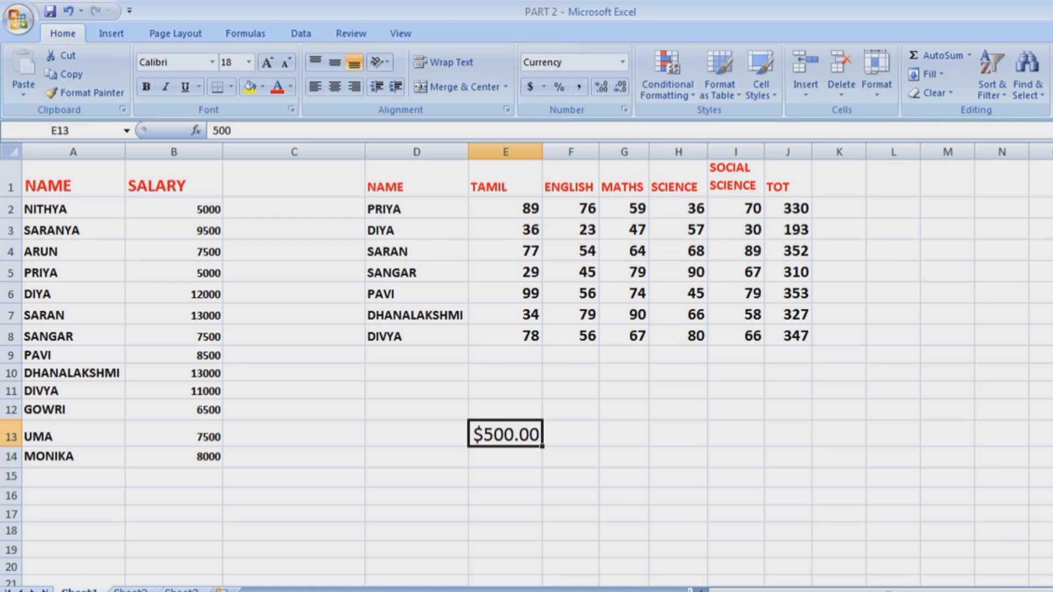
# Switch E13's accounting currency symbol to Chinese yuan, showing ¥500.00.
pyautogui.click(544, 86)
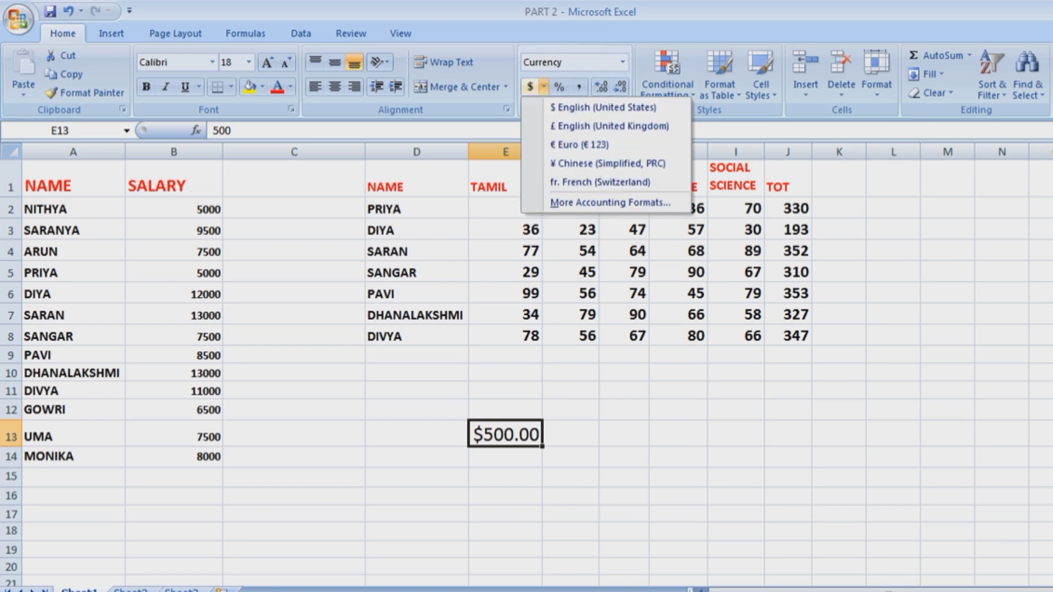
pyautogui.press('Down')
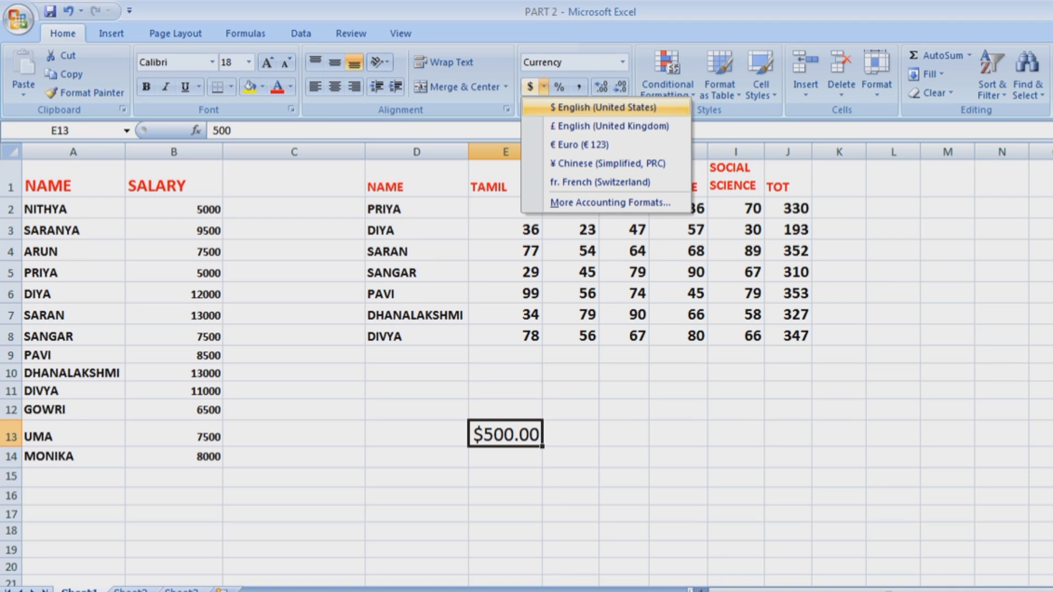
pyautogui.press('Down')
pyautogui.press('Down')
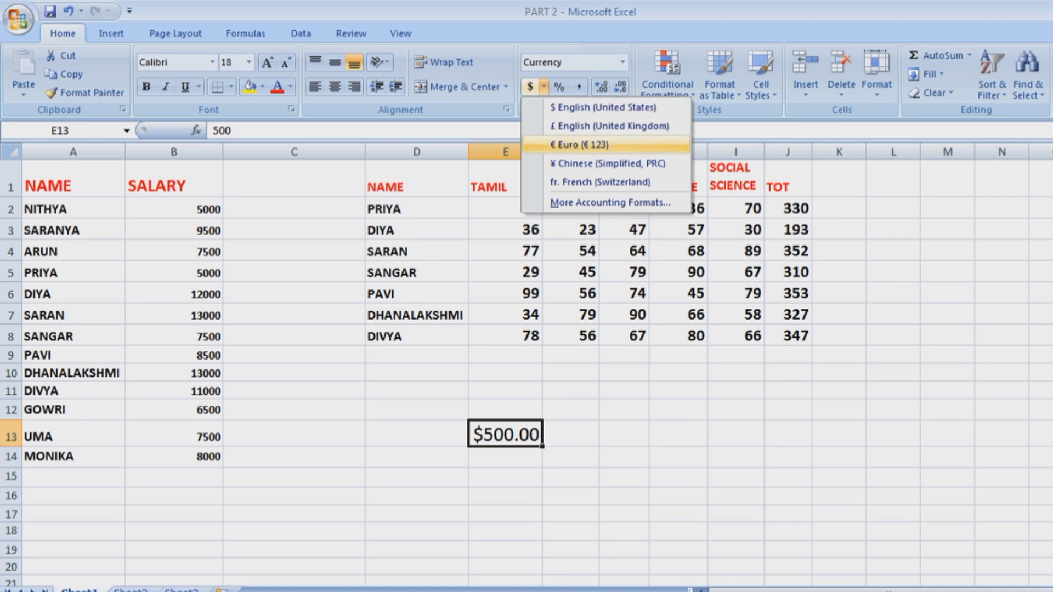
pyautogui.press('Down')
pyautogui.press('Down')
pyautogui.press('Up')
pyautogui.press('Up')
pyautogui.press('Down')
pyautogui.press('Return')
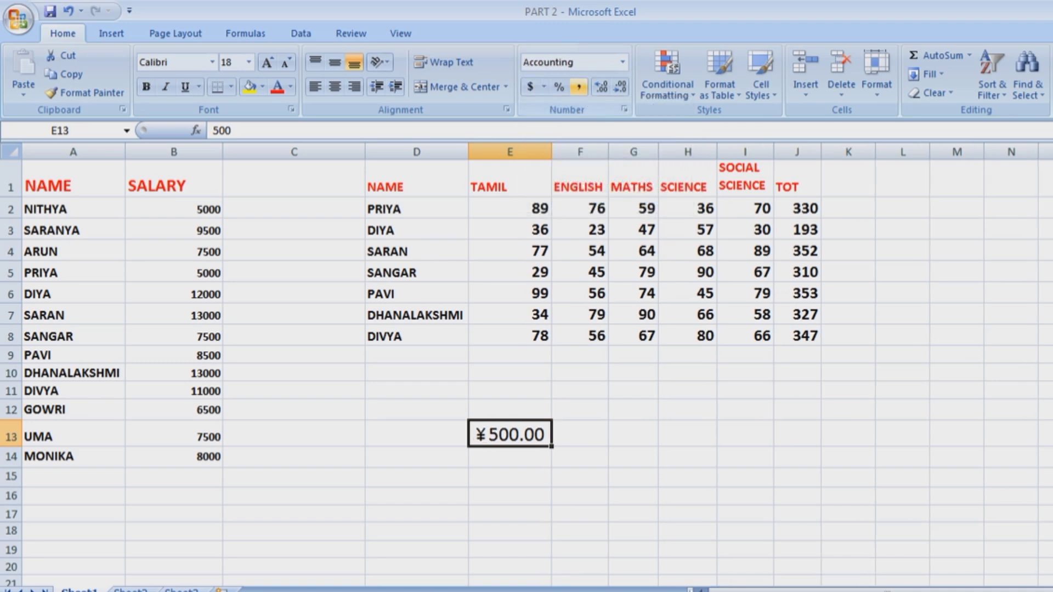
# Try General, then Accounting ($500.00), then finish E13 as General showing 500.
pyautogui.click(622, 62)
pyautogui.press('Down')
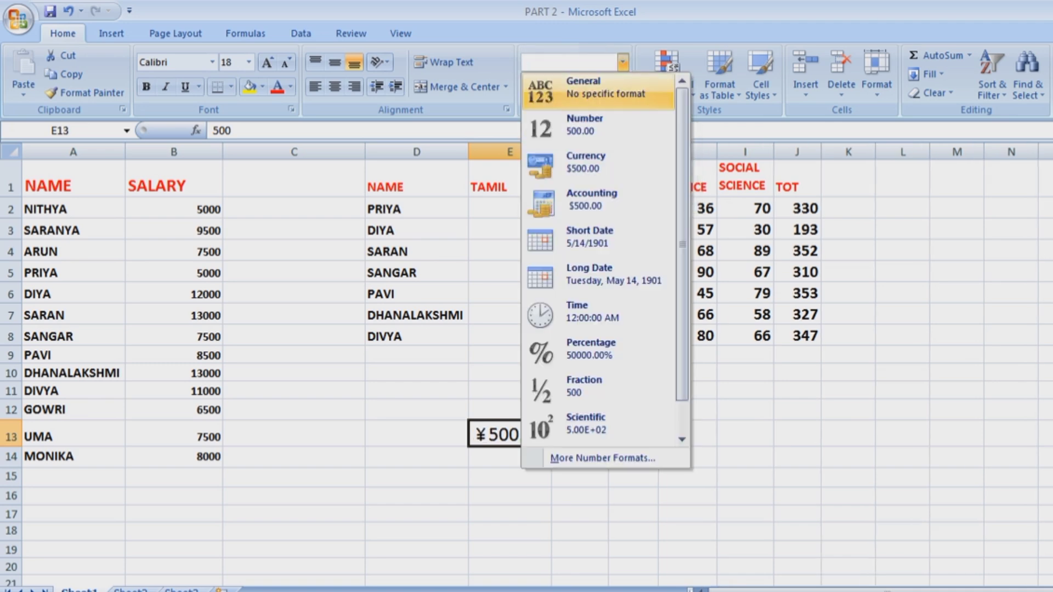
pyautogui.press('Return')
pyautogui.click(622, 62)
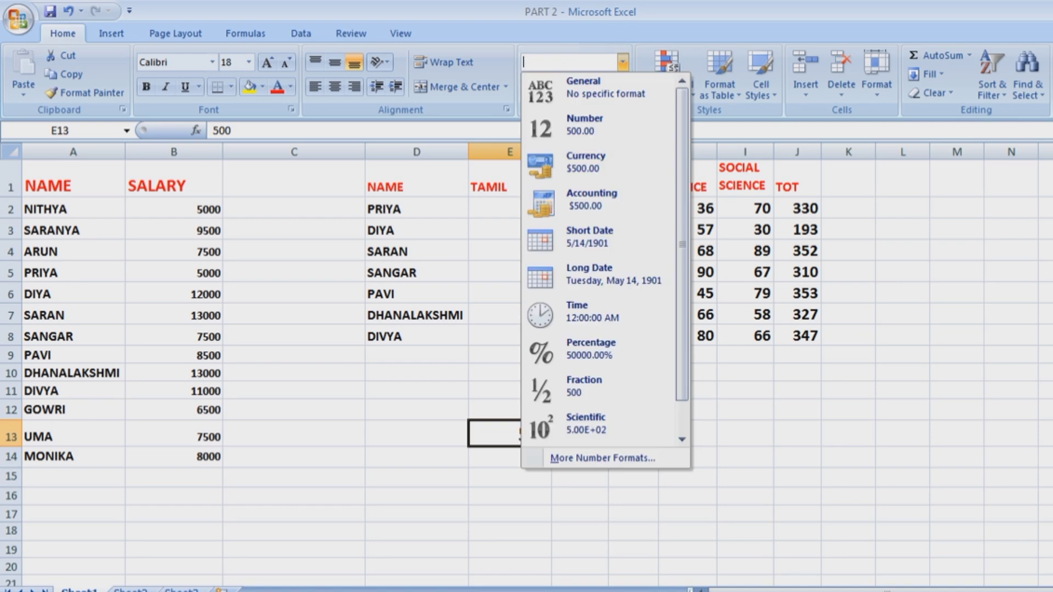
pyautogui.press('Down')
pyautogui.press('Down')
pyautogui.press('Down')
pyautogui.press('Return')
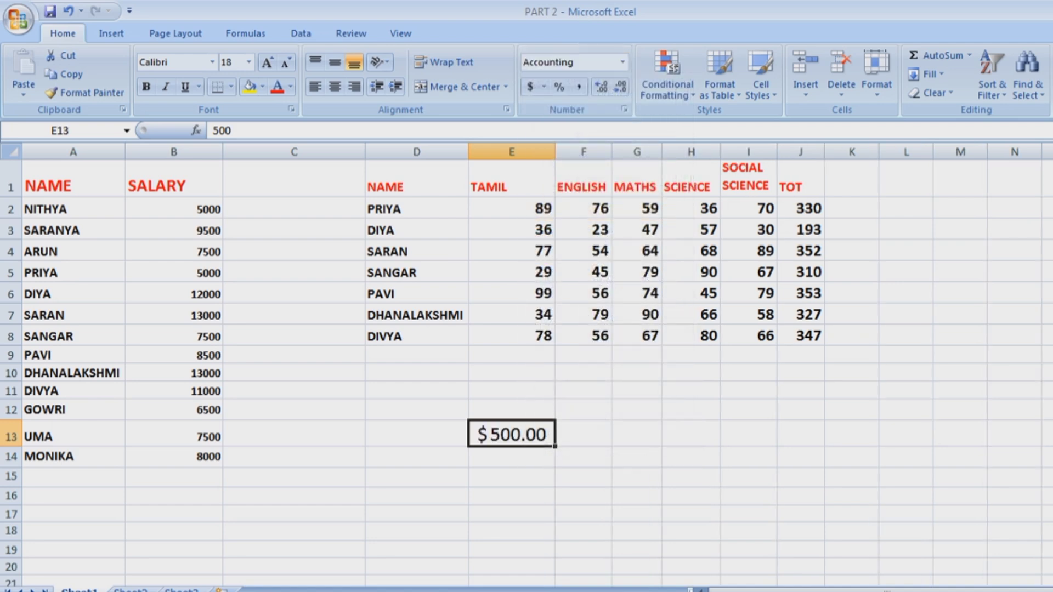
pyautogui.click(623, 62)
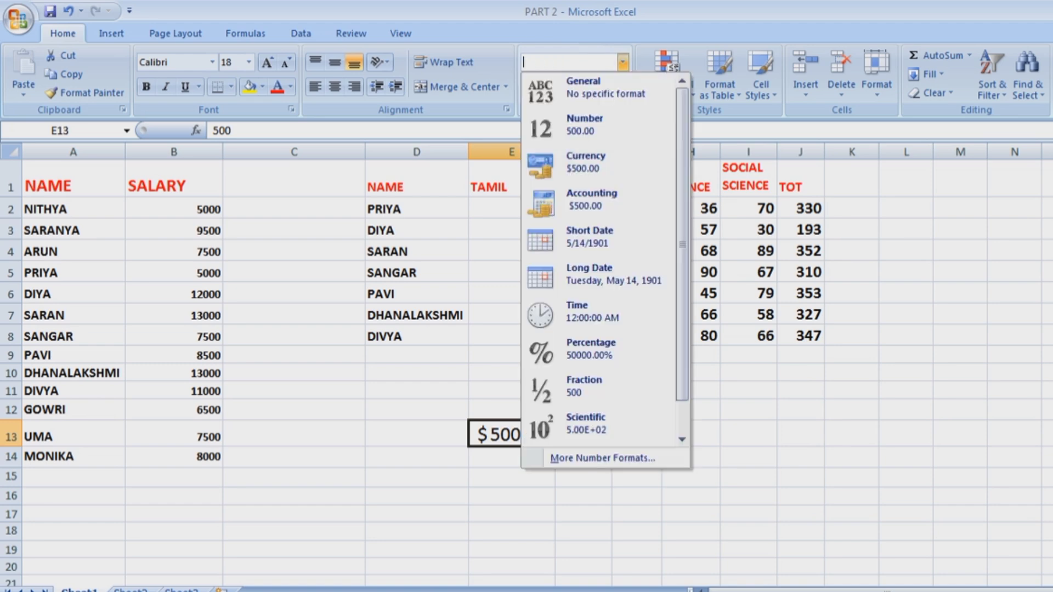
pyautogui.press('Down')
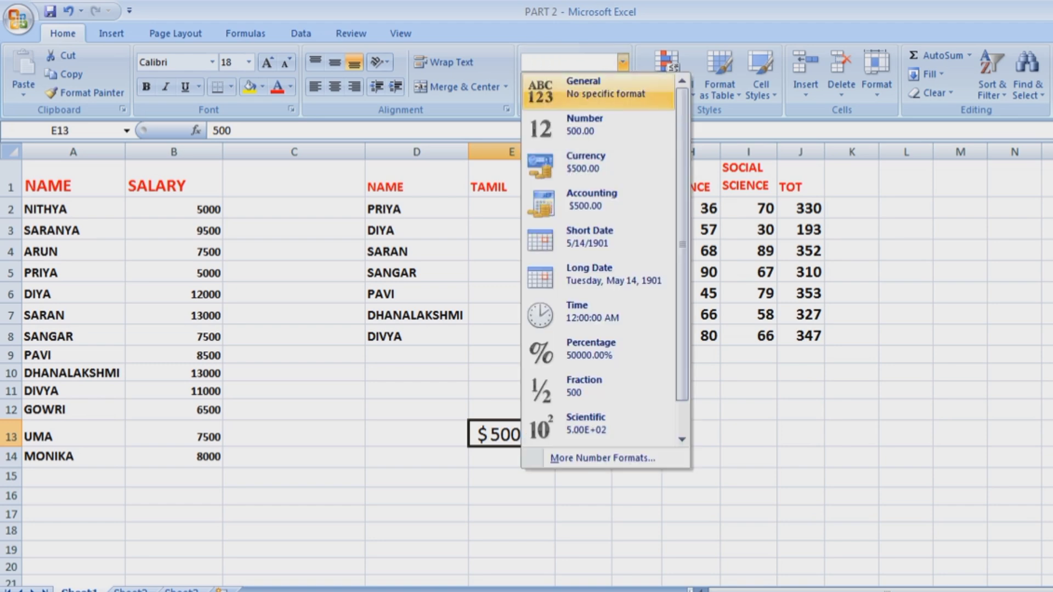
pyautogui.press('Return')
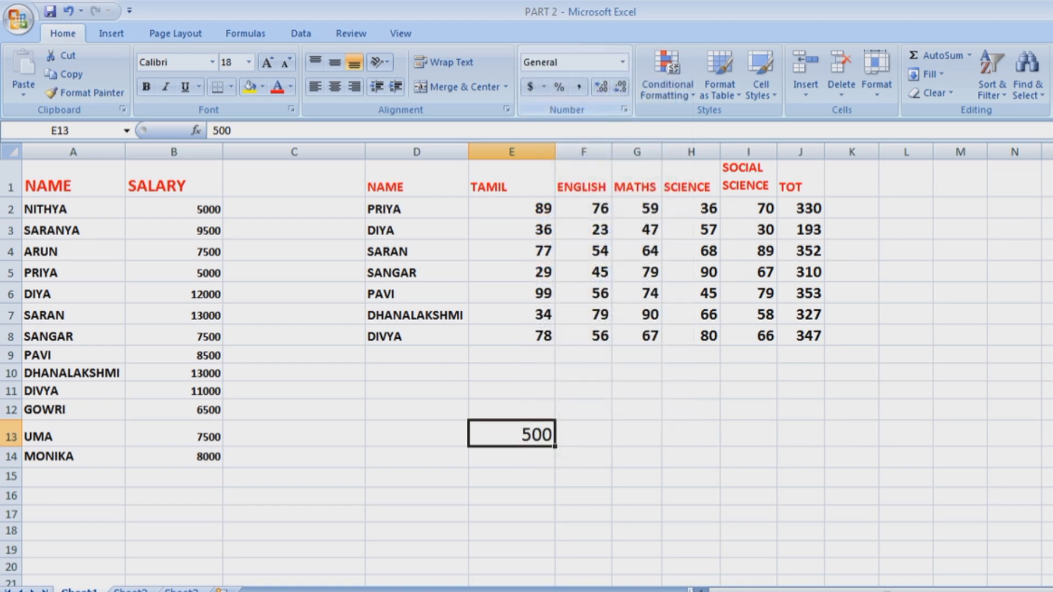
# Enter the date 08/31/2000 in cell E14.
pyautogui.click(623, 62)
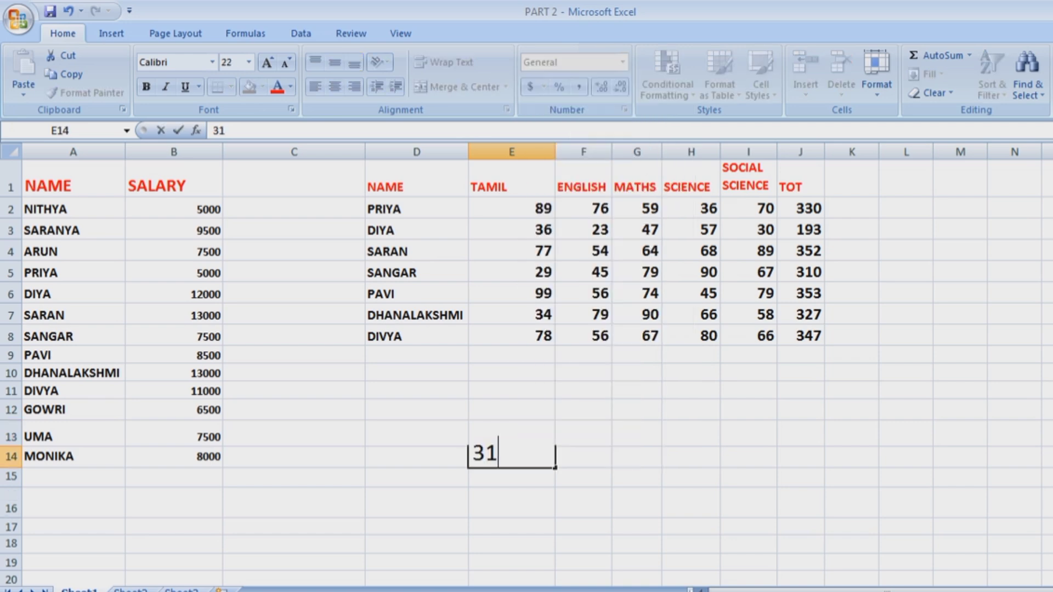
pyautogui.press('BackSpace')
pyautogui.press('BackSpace')
pyautogui.write('08/31/2000')
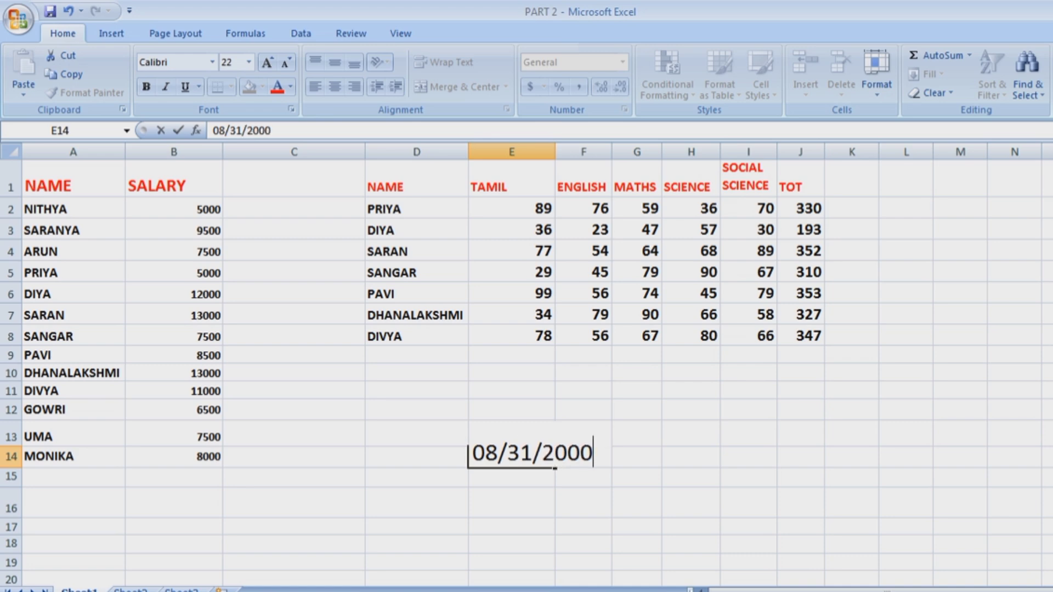
pyautogui.click(737, 503)
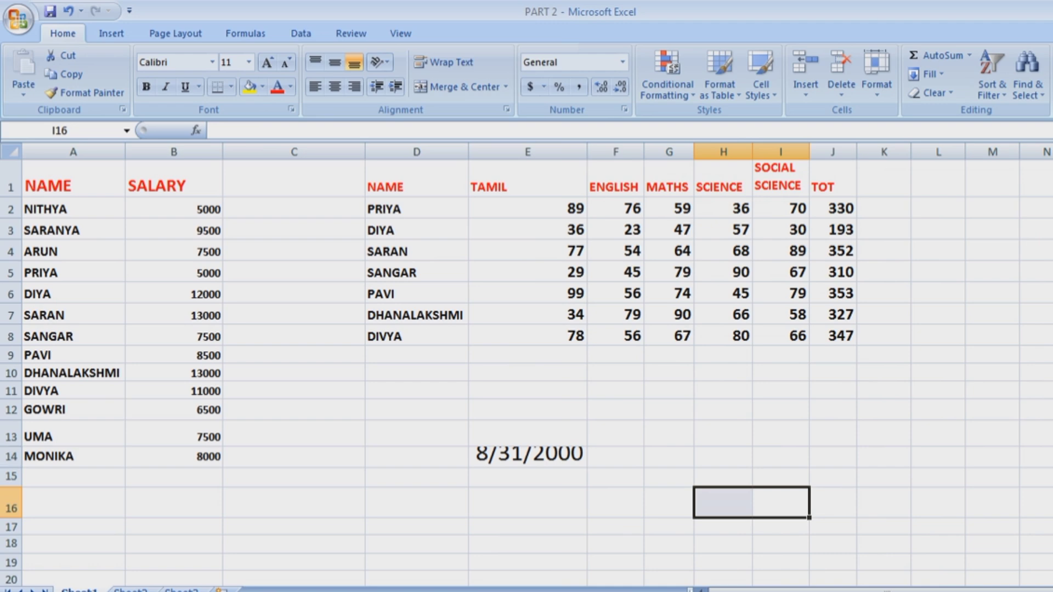
pyautogui.click(527, 469)
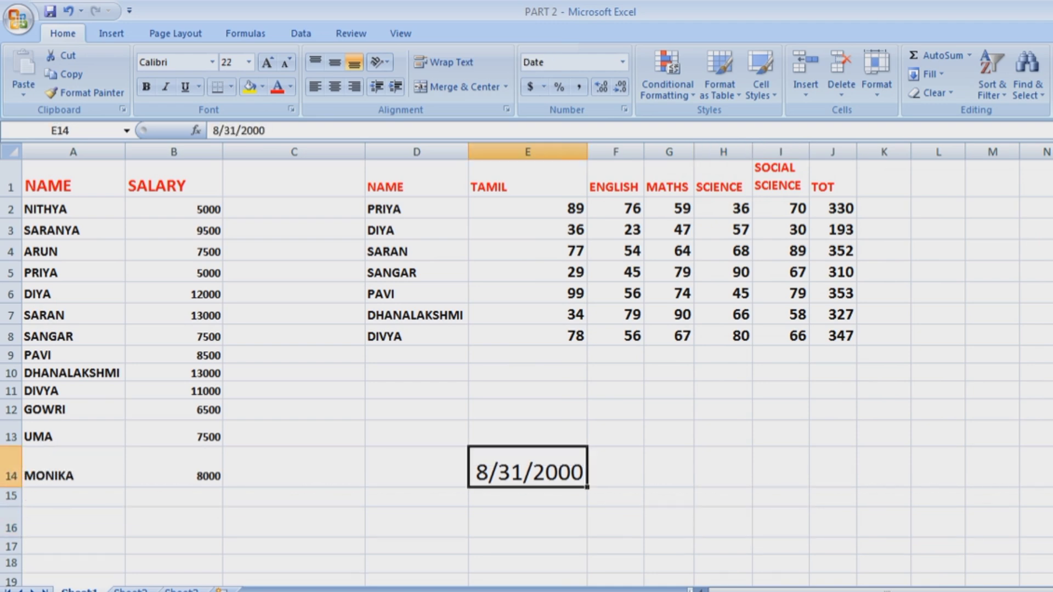
# Format E14 as Long Date (Thursday, August 31, 2000), then Short Date, then undo twice.
pyautogui.click(623, 62)
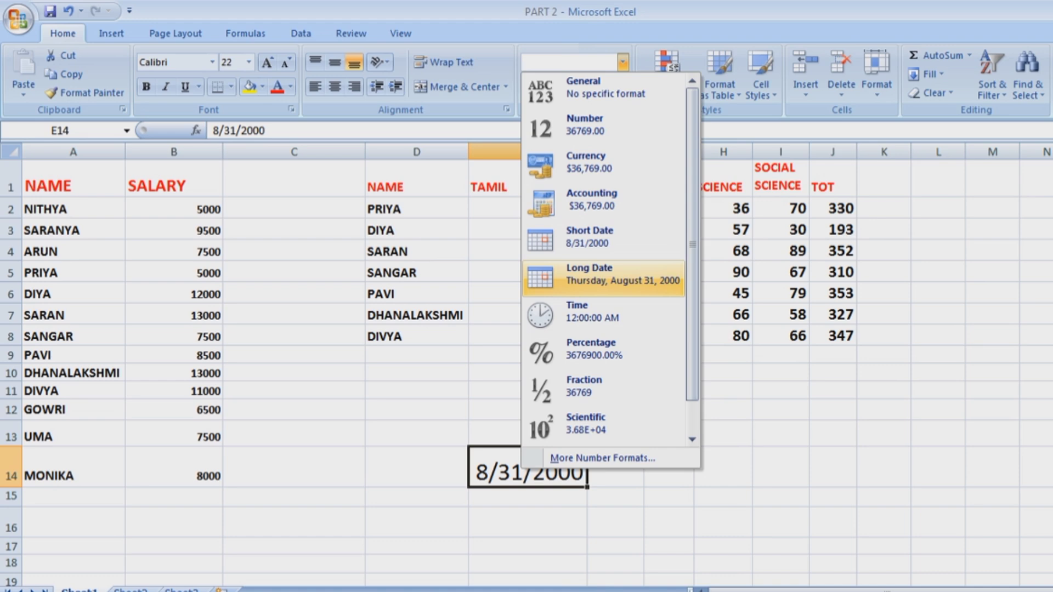
pyautogui.click(603, 274)
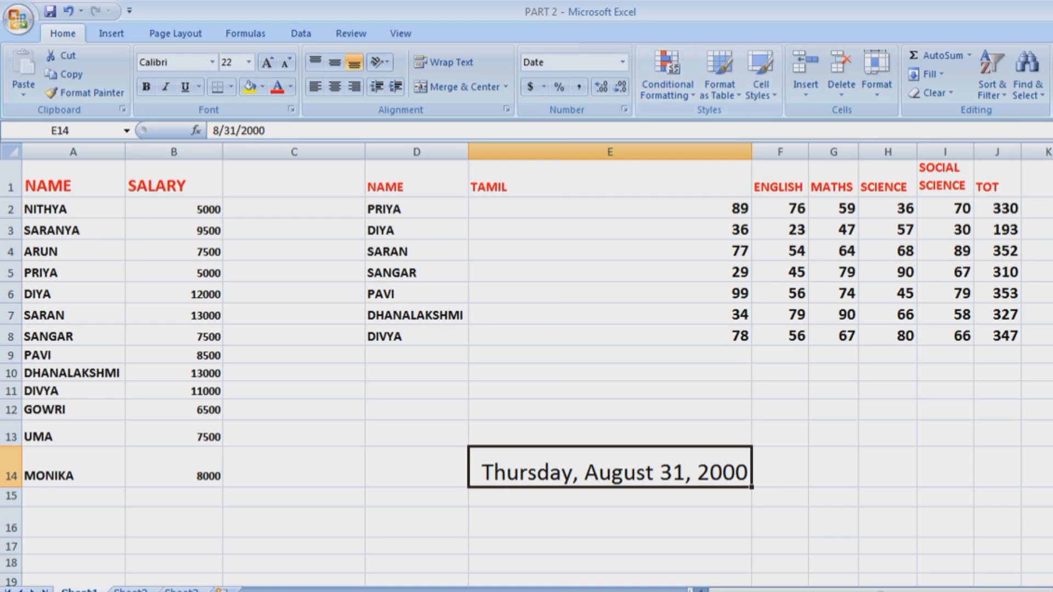
pyautogui.click(623, 62)
pyautogui.click(590, 237)
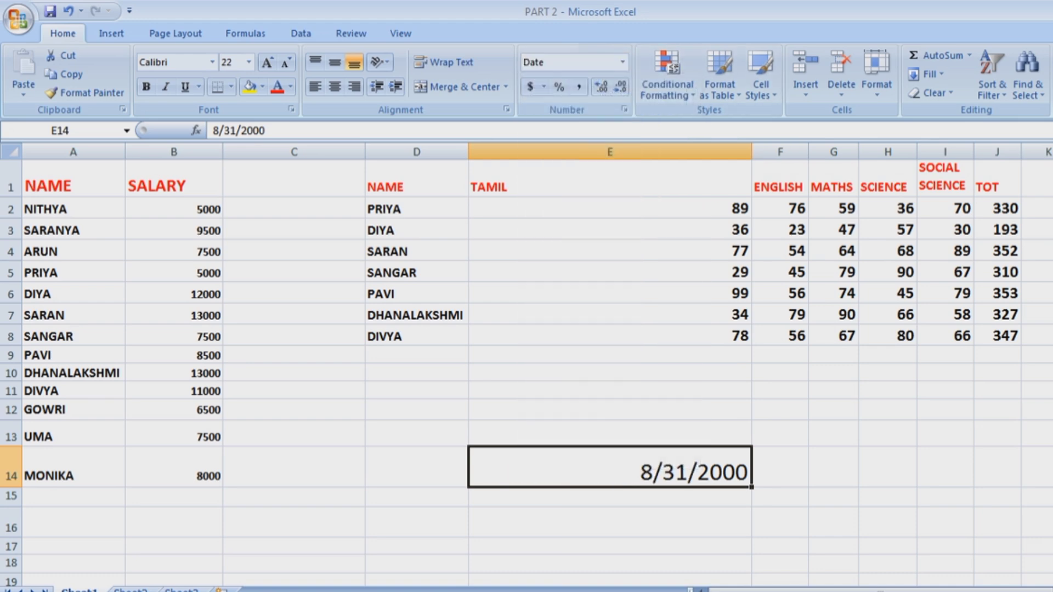
pyautogui.hotkey('ctrl', 'z')
pyautogui.hotkey('ctrl', 'z')
pyautogui.hotkey('ctrl', 'z')
pyautogui.hotkey('ctrl', 'z')
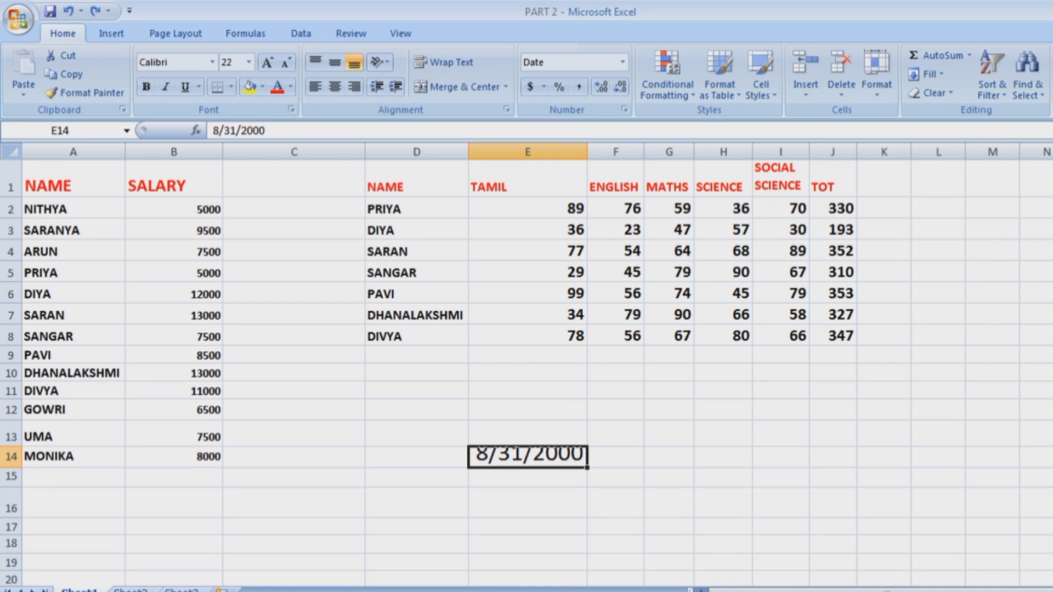
pyautogui.hotkey('ctrl', 'z')
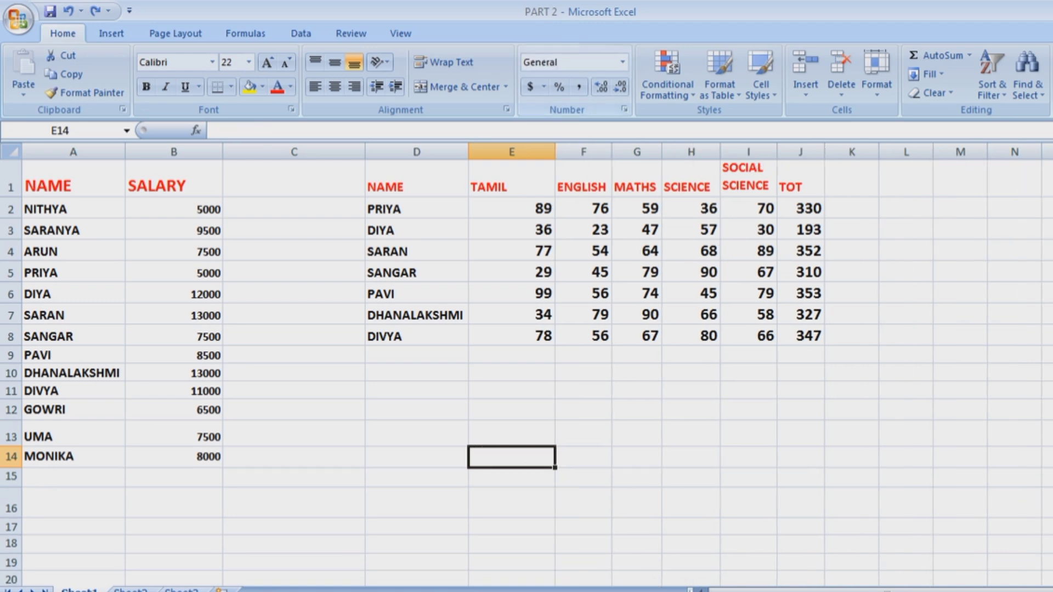
# Narrow column E back to normal width and enter 6 in cell E14.
pyautogui.moveTo(555, 152); pyautogui.dragTo(528, 152)
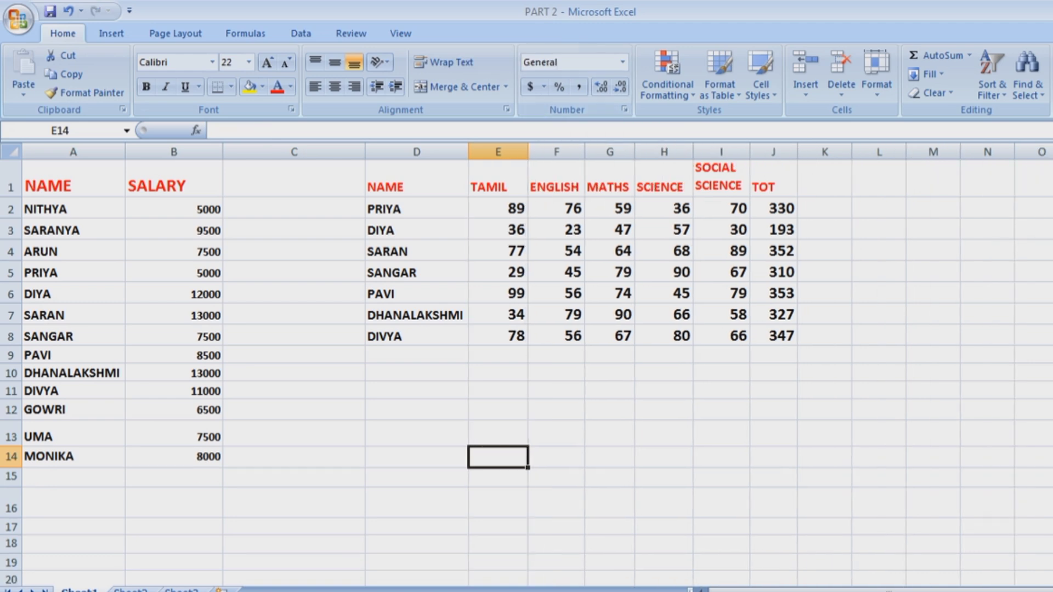
pyautogui.click(663, 477)
pyautogui.click(623, 62)
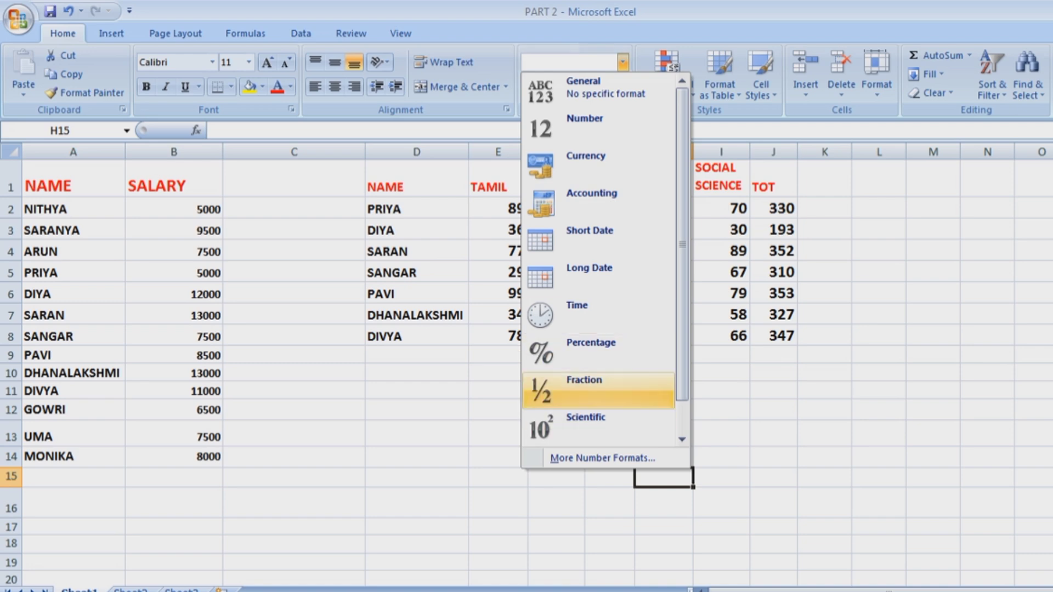
pyautogui.click(498, 457)
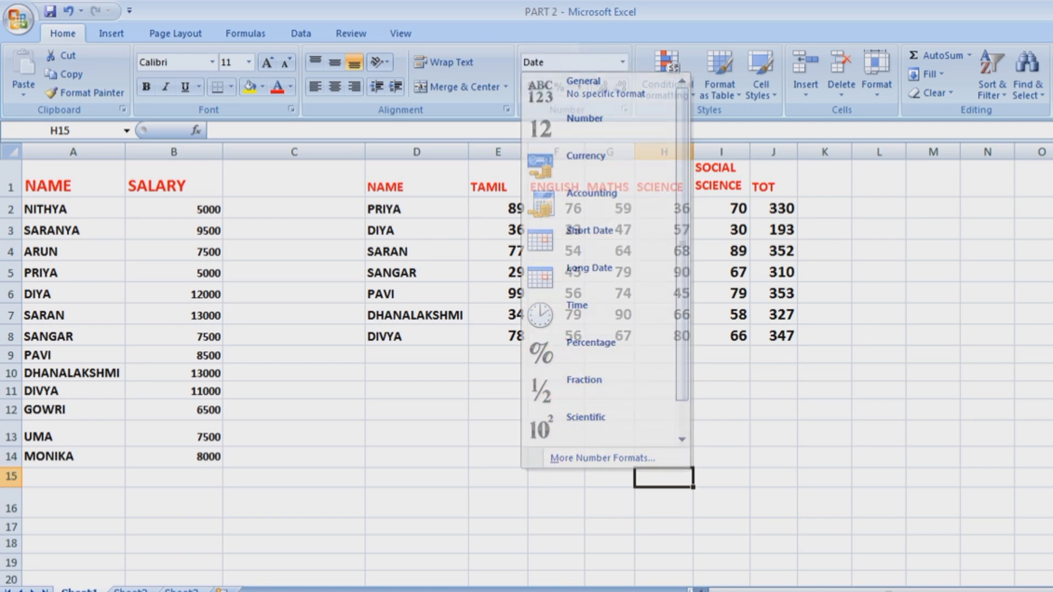
pyautogui.click(499, 457)
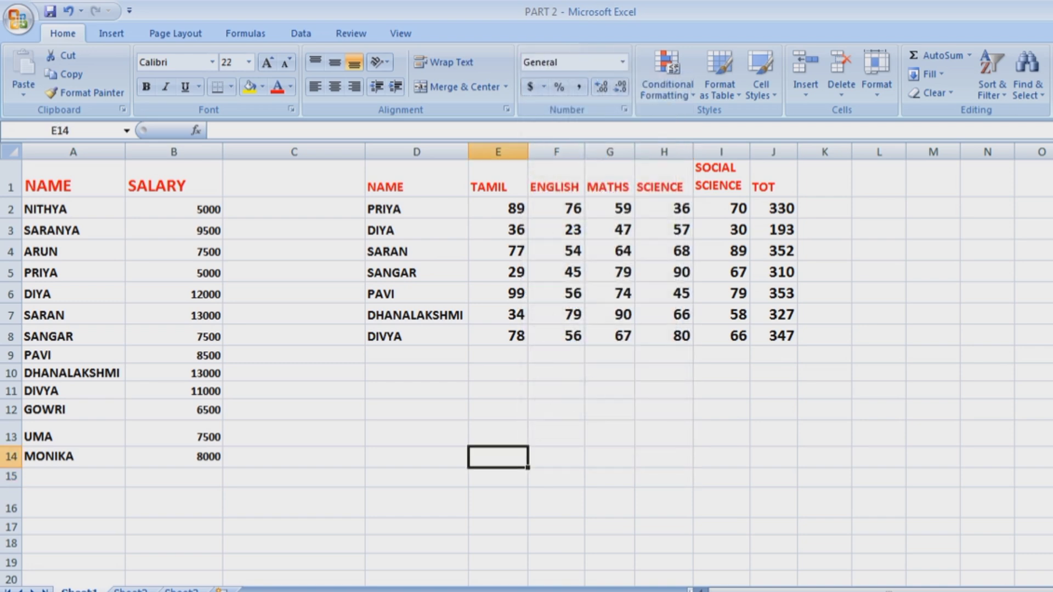
pyautogui.write('6')
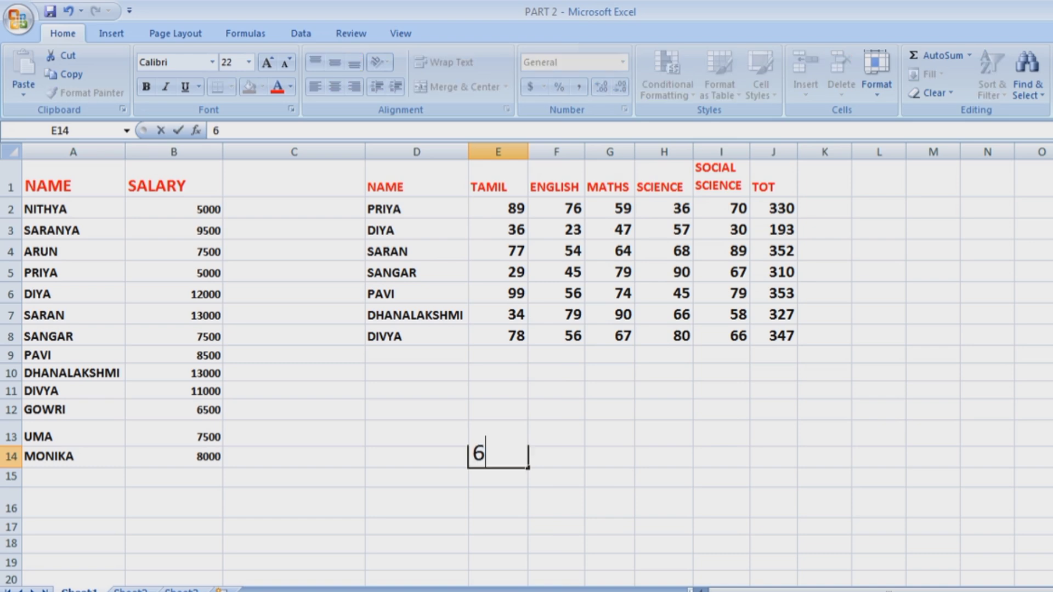
pyautogui.click(664, 410)
# Format E14 as Time, autofit column E, and make row 14 taller.
pyautogui.click(498, 457)
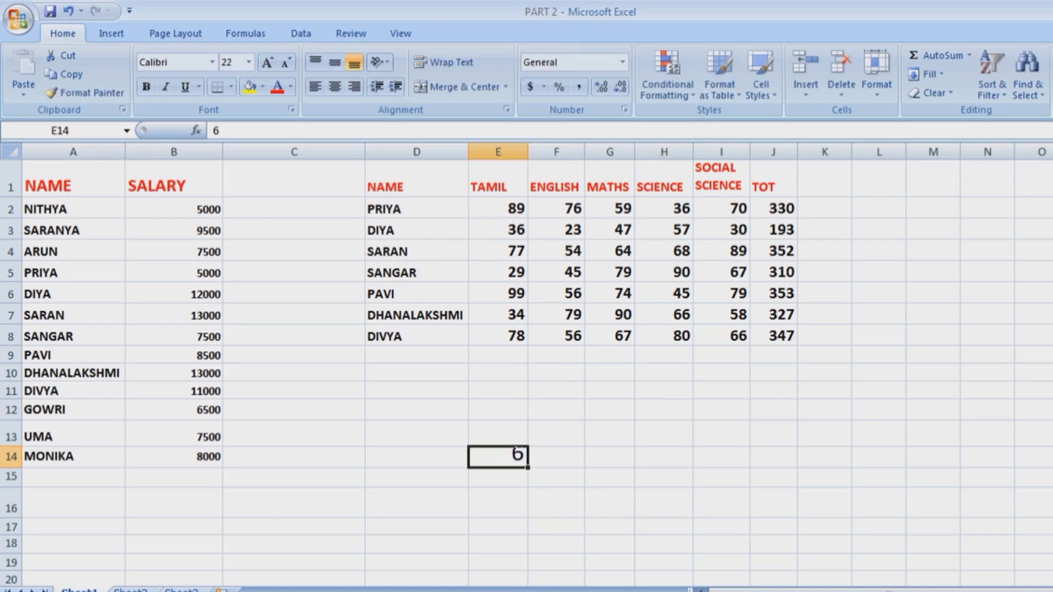
pyautogui.click(623, 62)
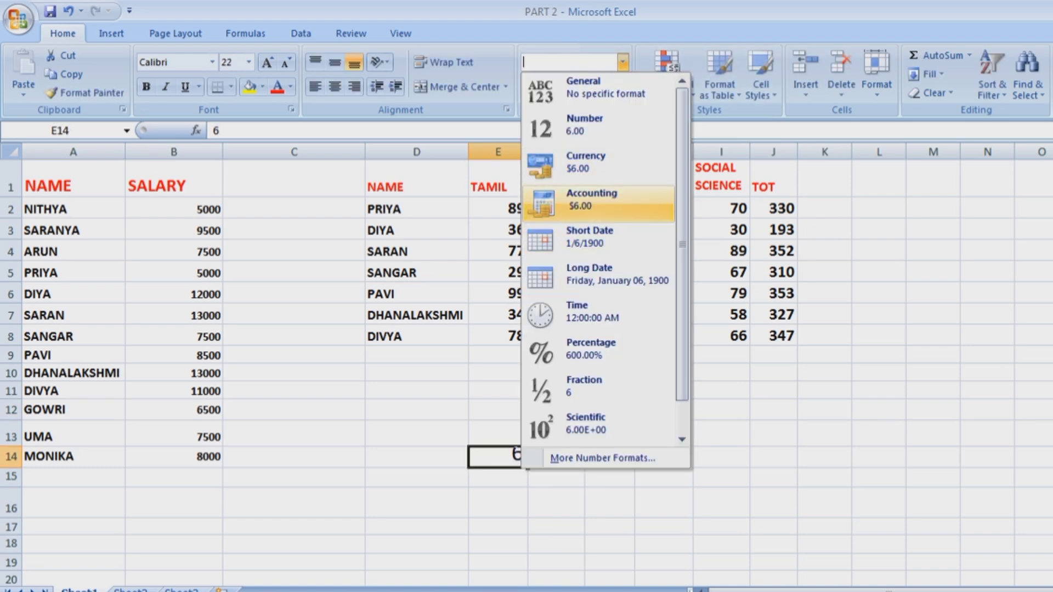
pyautogui.click(598, 314)
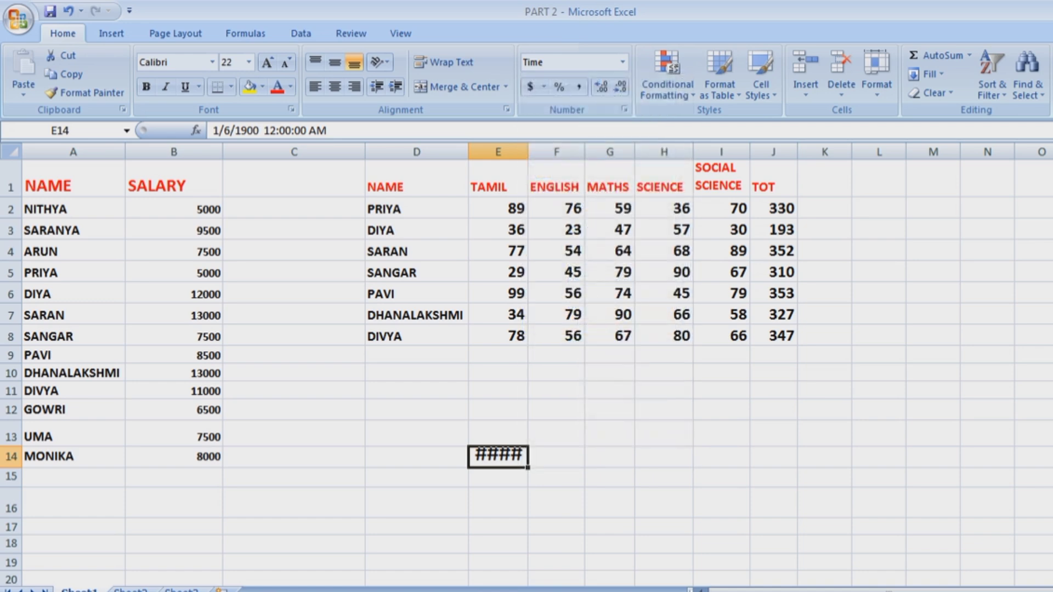
pyautogui.doubleClick(528, 152)
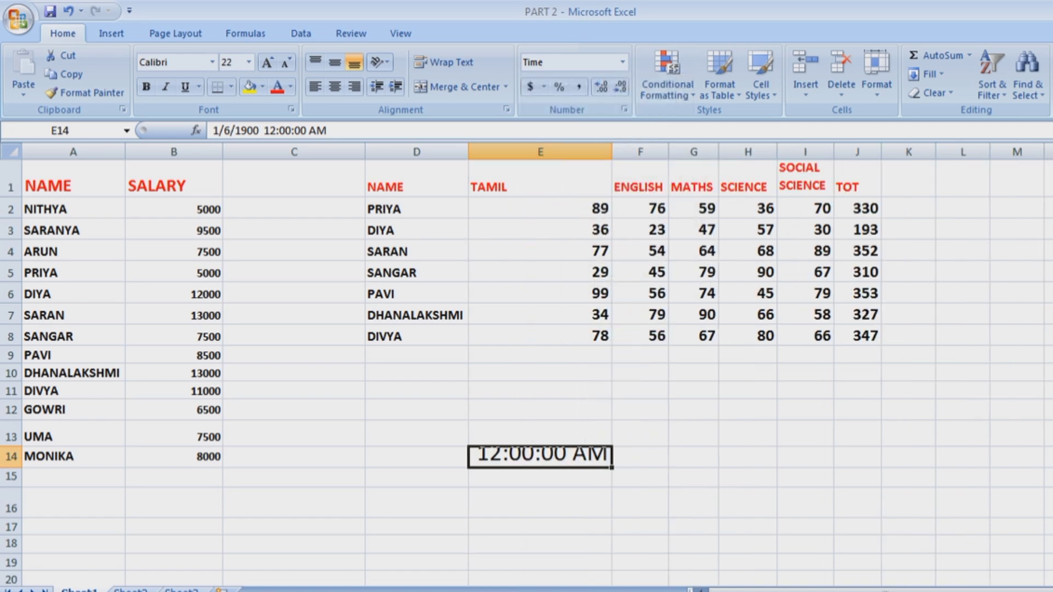
pyautogui.moveTo(11, 468); pyautogui.dragTo(11, 477)
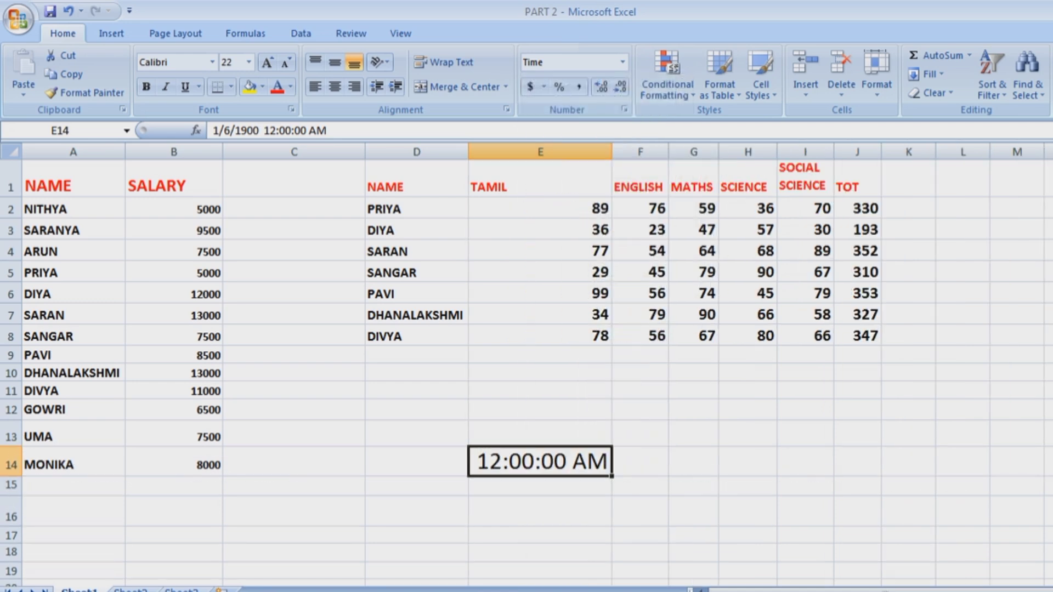
# Edit the time in E14 so it reads 12:30:50 AM.
pyautogui.doubleClick(502, 460)
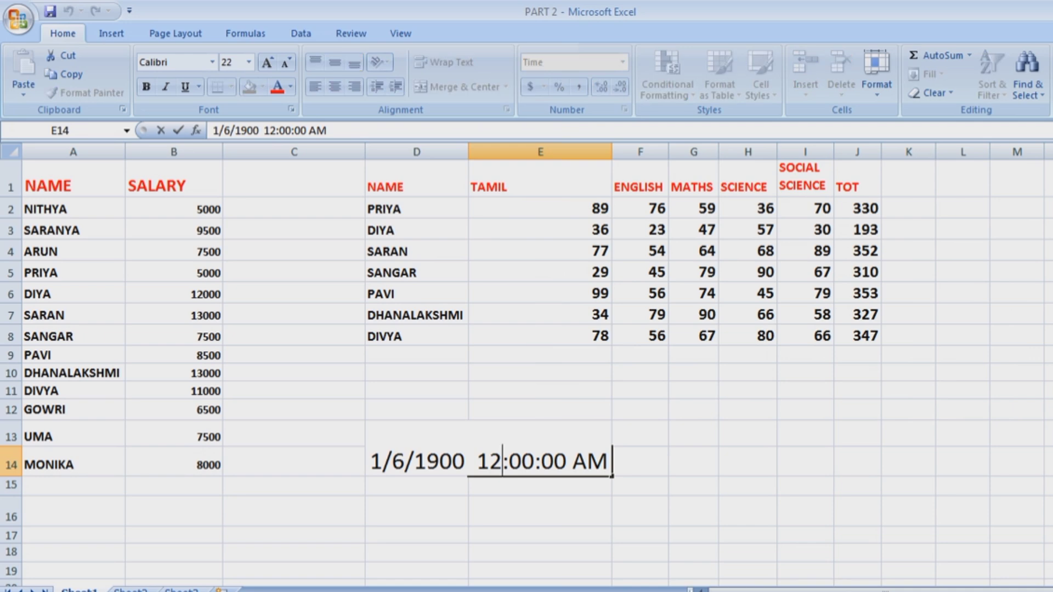
pyautogui.press('BackSpace')
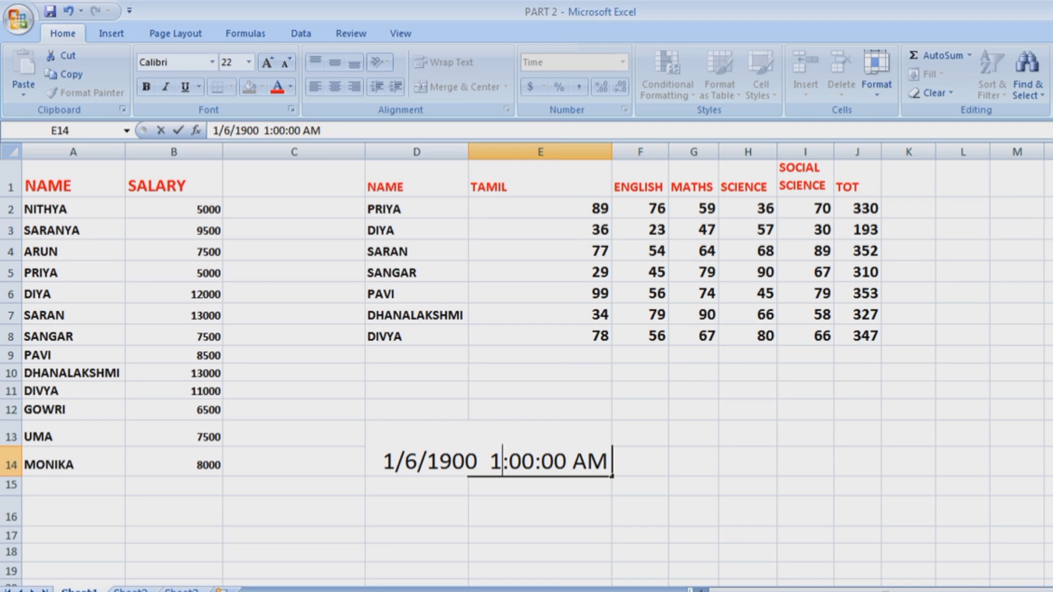
pyautogui.write('2')
pyautogui.press('Right')
pyautogui.press('Right')
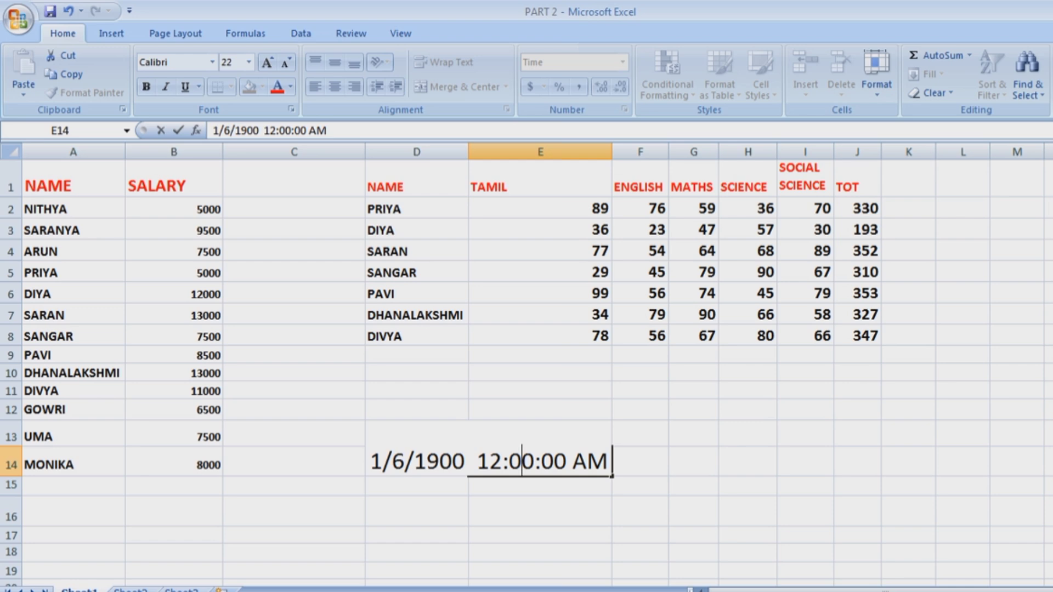
pyautogui.write('3')
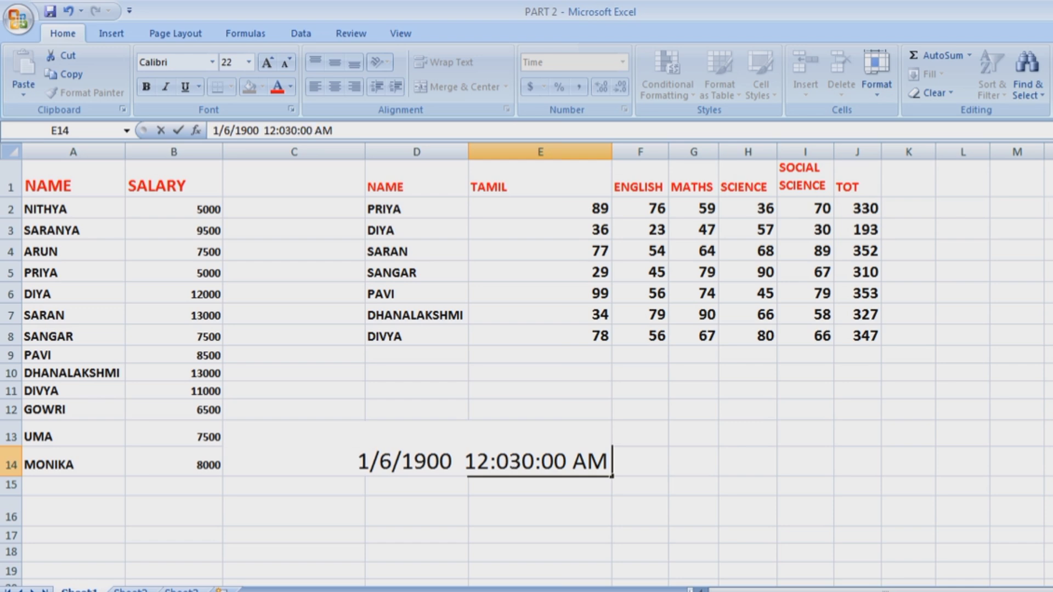
pyautogui.press('BackSpace')
pyautogui.press('BackSpace')
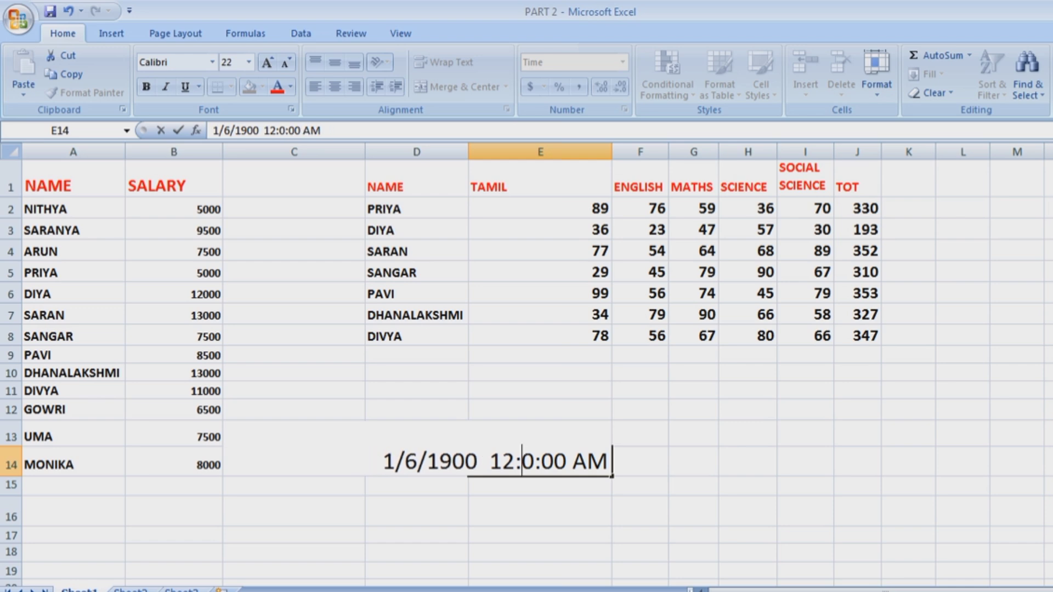
pyautogui.write('3')
pyautogui.press('Right')
pyautogui.press('Right')
pyautogui.press('Delete')
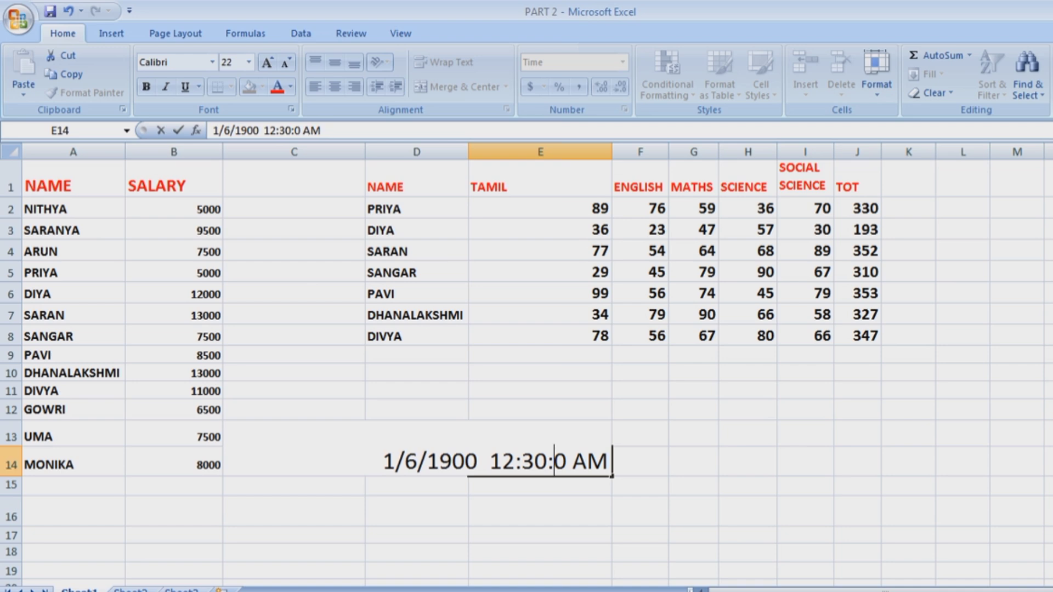
pyautogui.write('5')
pyautogui.click(805, 511)
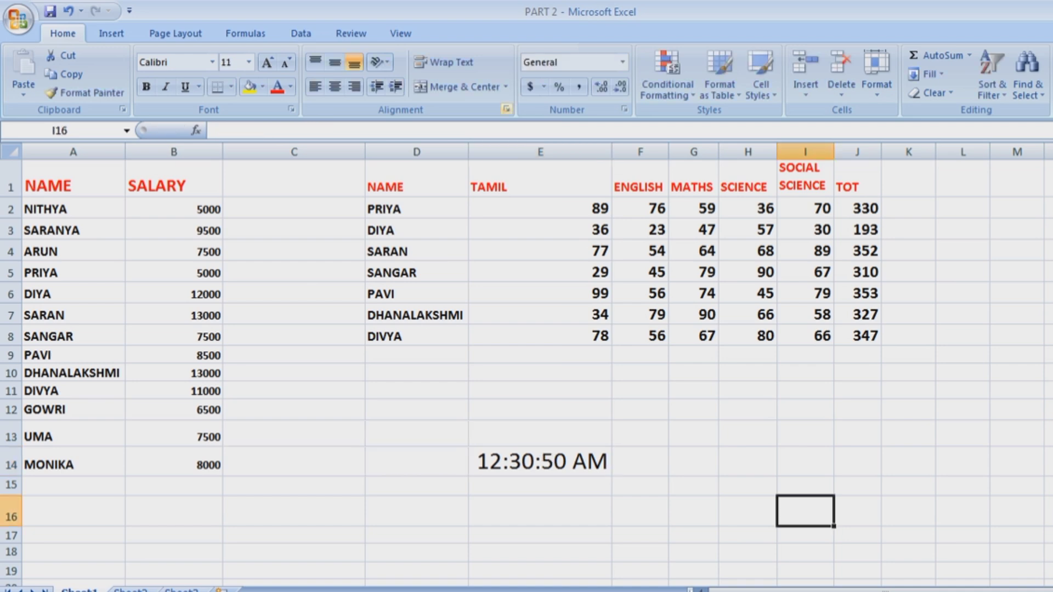
# Format the 8000 salary in B14 as Percentage, showing 800000.00%.
pyautogui.scroll(-1, 527, 362)
pyautogui.click(622, 62)
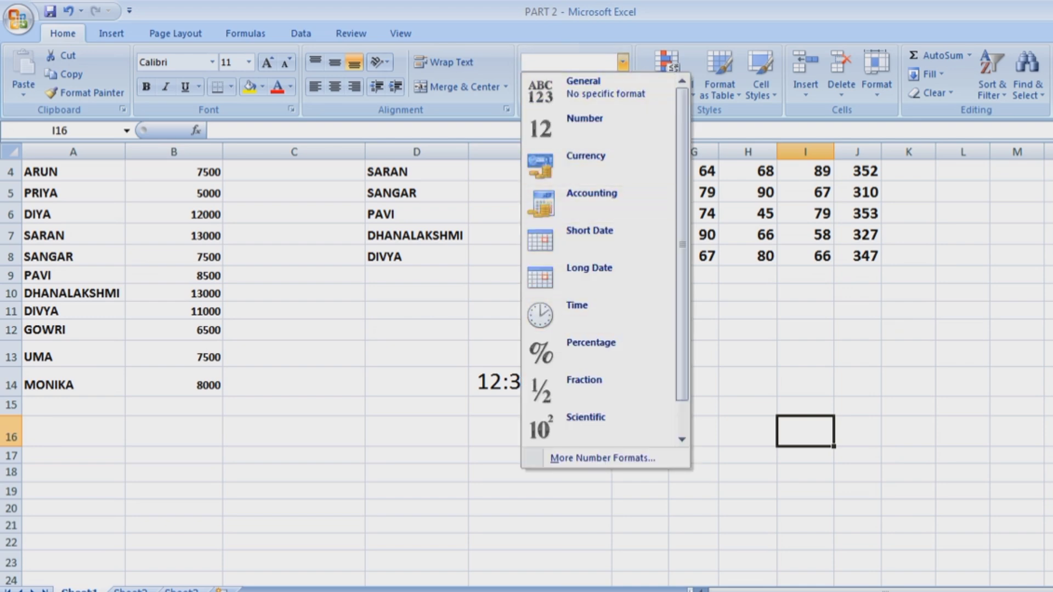
pyautogui.click(174, 407)
pyautogui.click(173, 382)
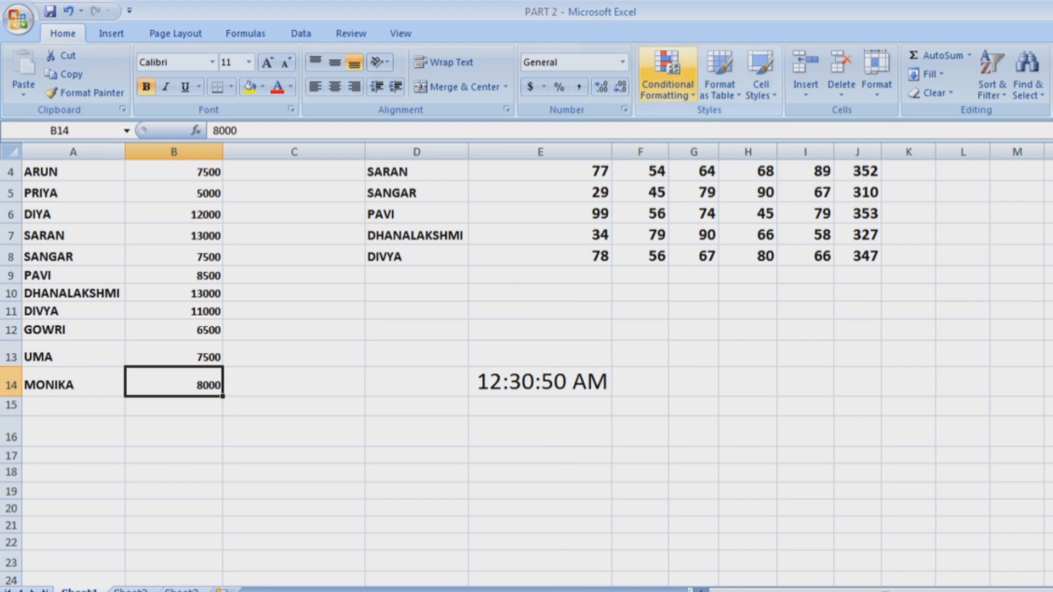
pyautogui.click(622, 62)
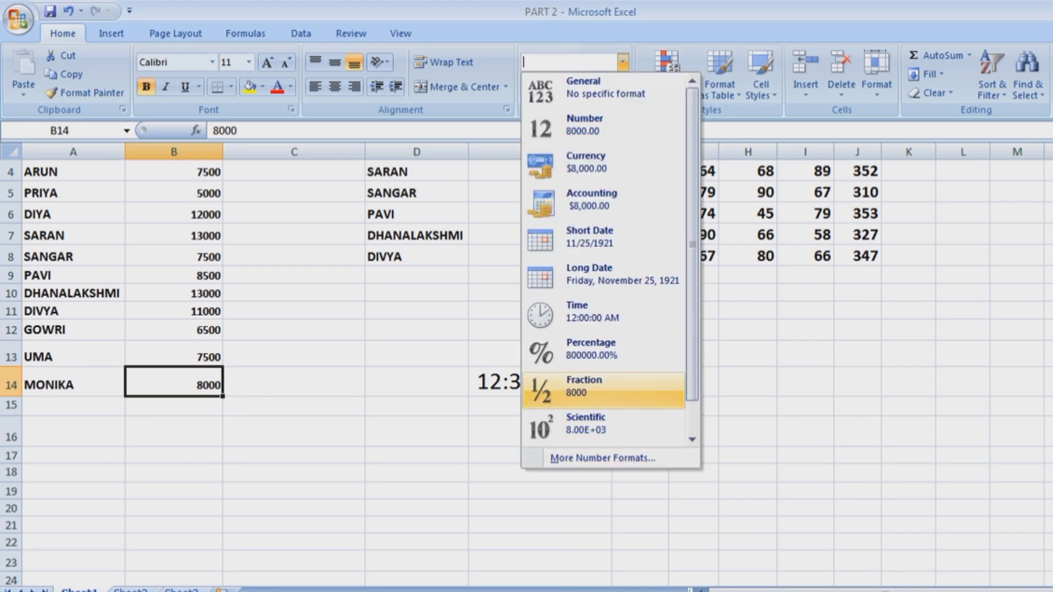
pyautogui.click(593, 349)
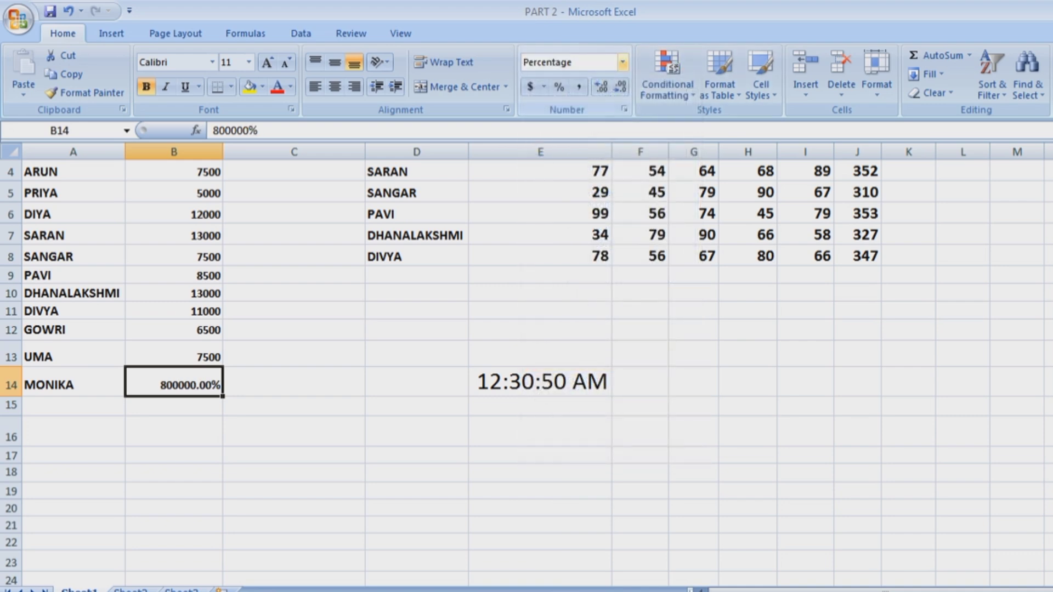
pyautogui.click(622, 62)
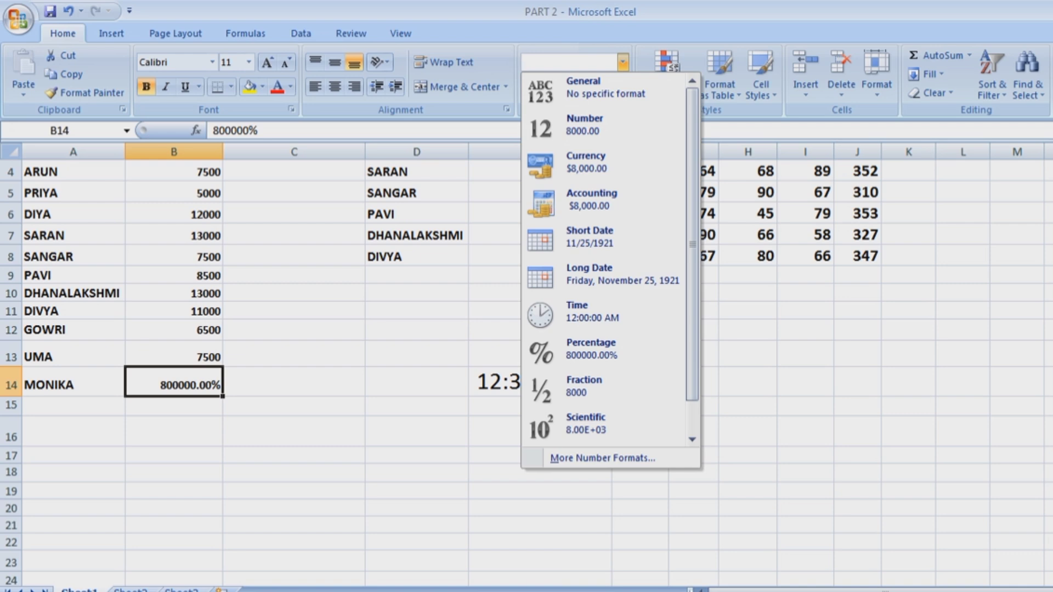
pyautogui.click(173, 330)
# Trial Percentage on B12, then set B12 and B14 back to General, showing 6500 and 8000.
pyautogui.click(622, 62)
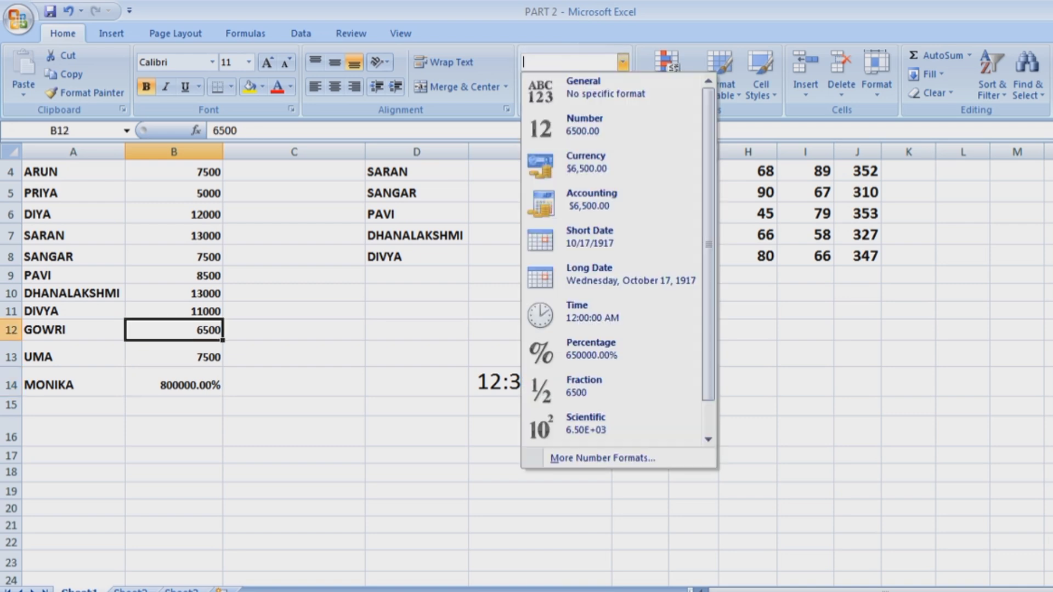
pyautogui.click(591, 349)
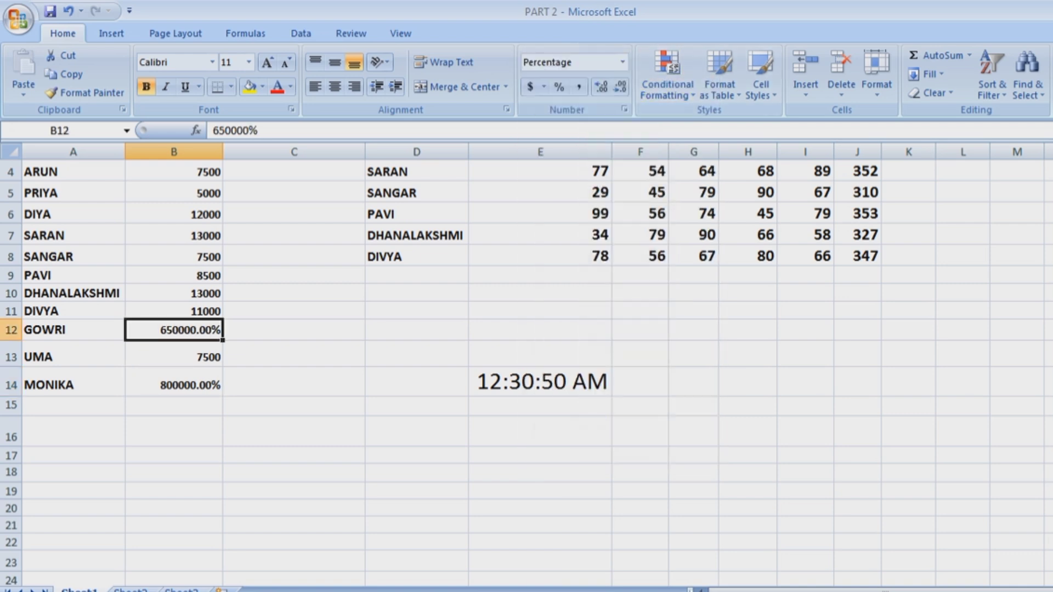
pyautogui.click(622, 62)
pyautogui.click(612, 91)
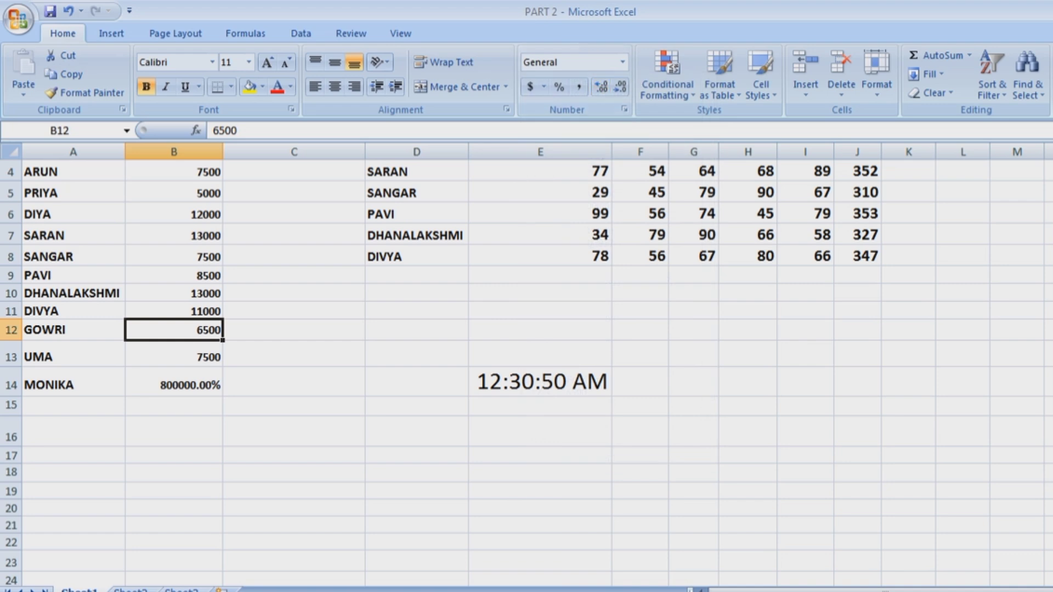
pyautogui.click(174, 384)
pyautogui.click(622, 62)
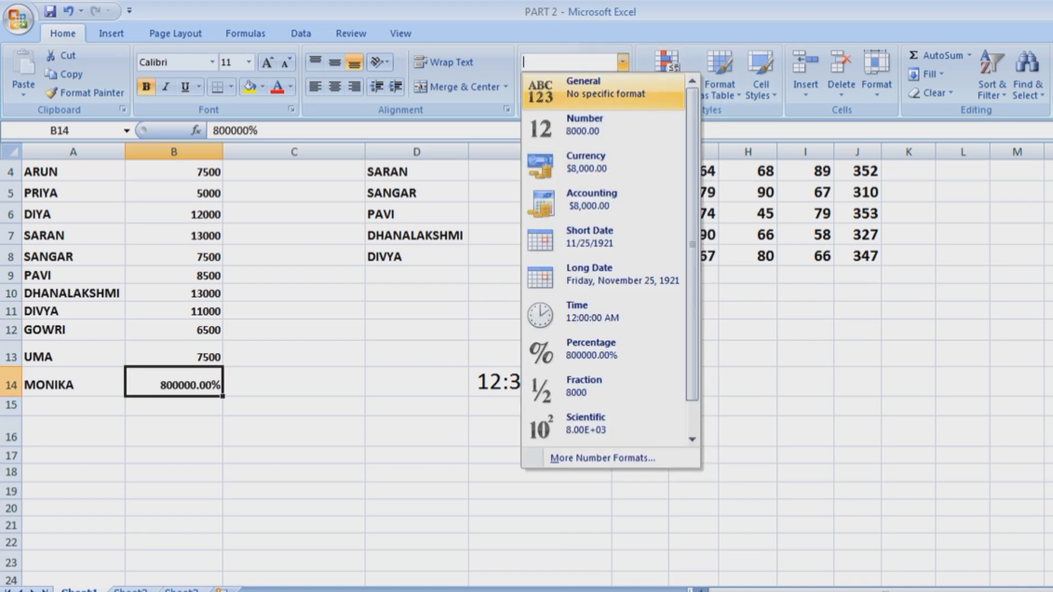
pyautogui.click(609, 89)
pyautogui.click(622, 62)
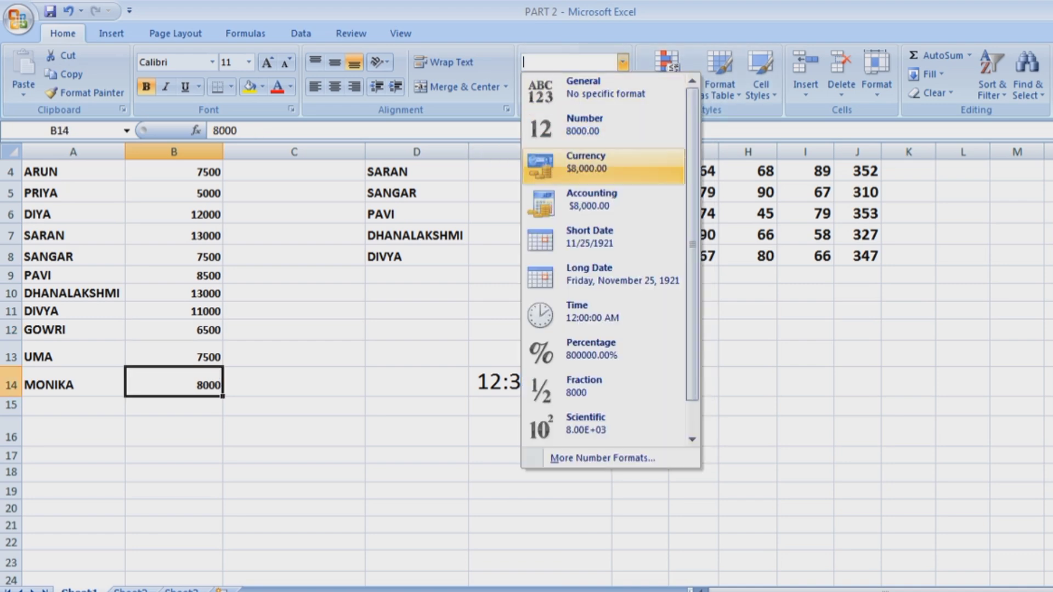
pyautogui.scroll(-1, 603, 458)
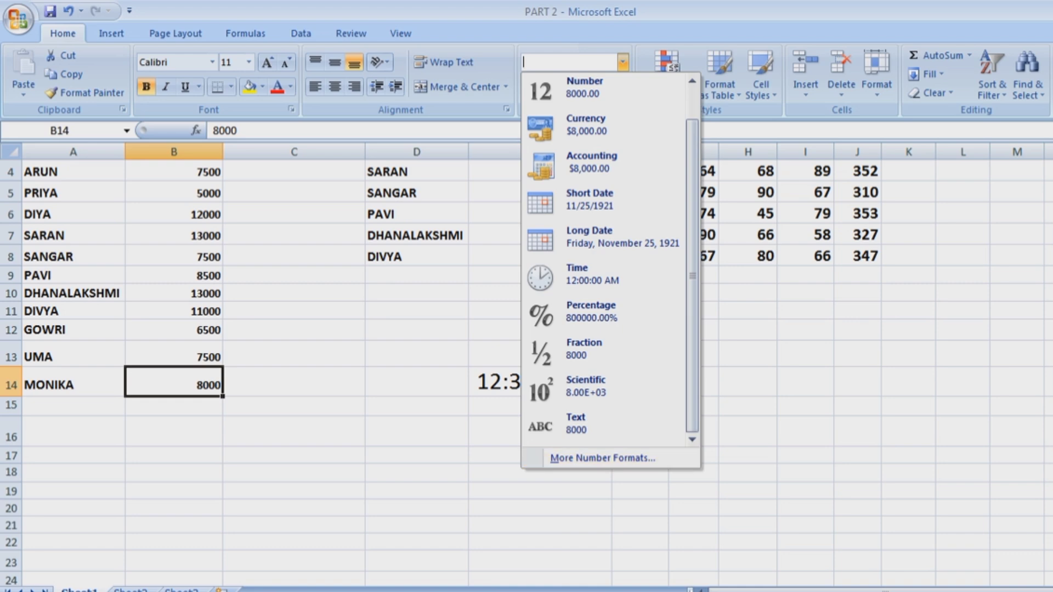
pyautogui.press('Escape')
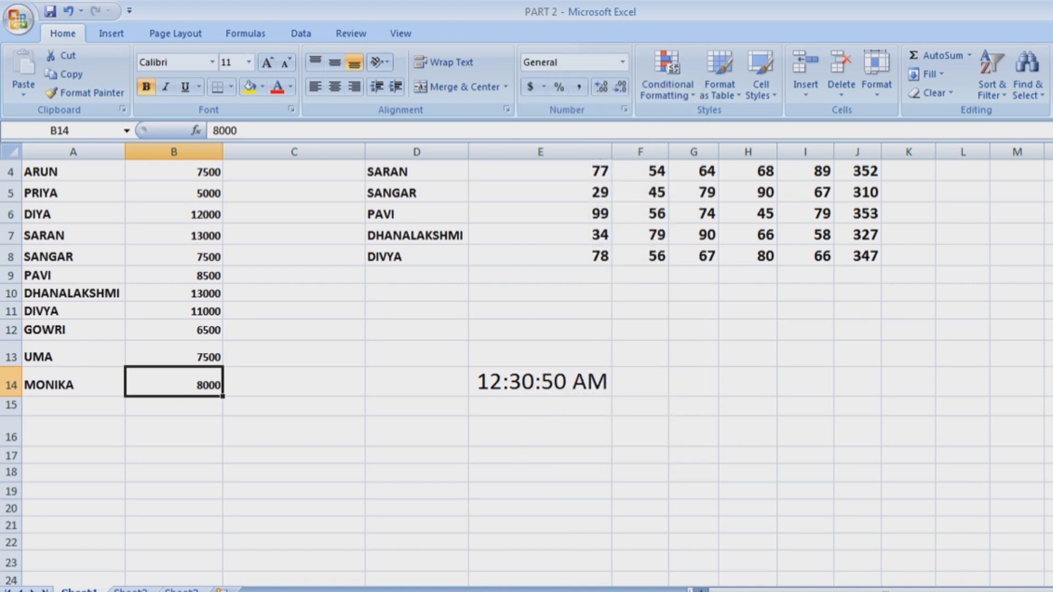
pyautogui.click(417, 432)
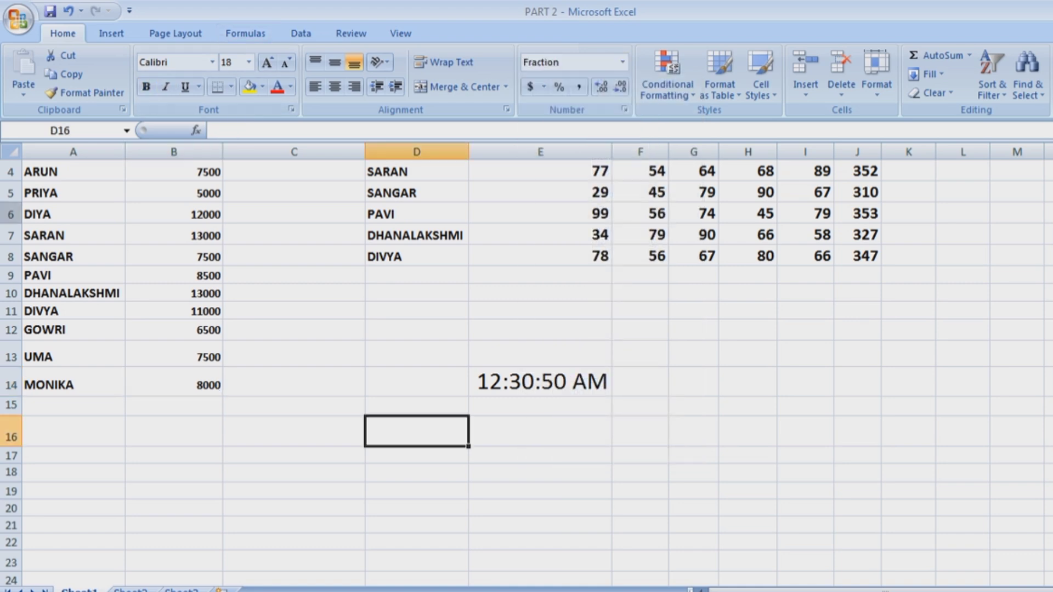
# Enter 20.243 in D19, grow its font five times, and format it as Fraction (20 1/4).
pyautogui.click(417, 491)
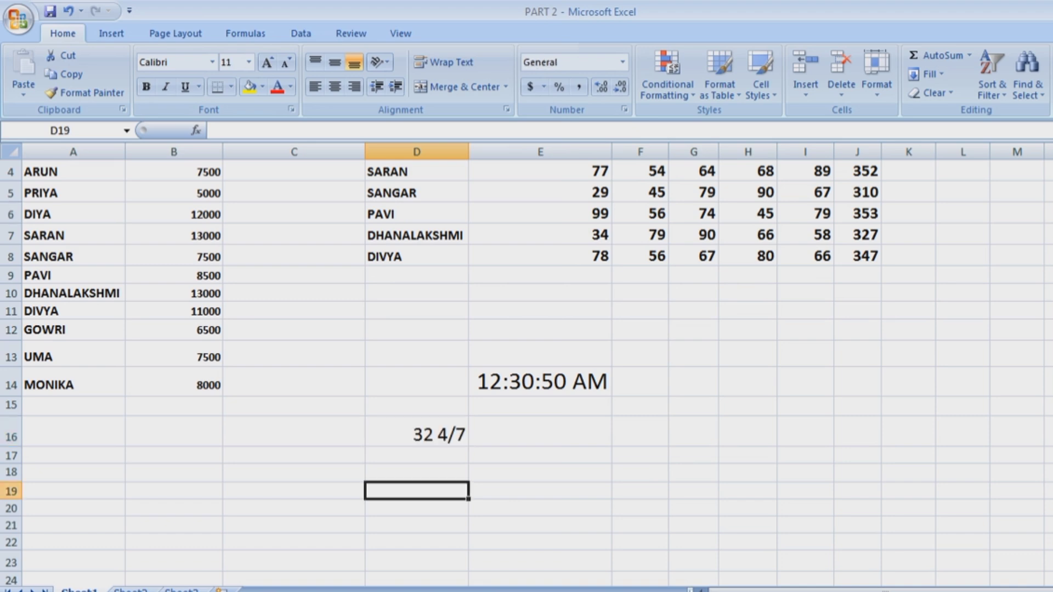
pyautogui.write('20.')
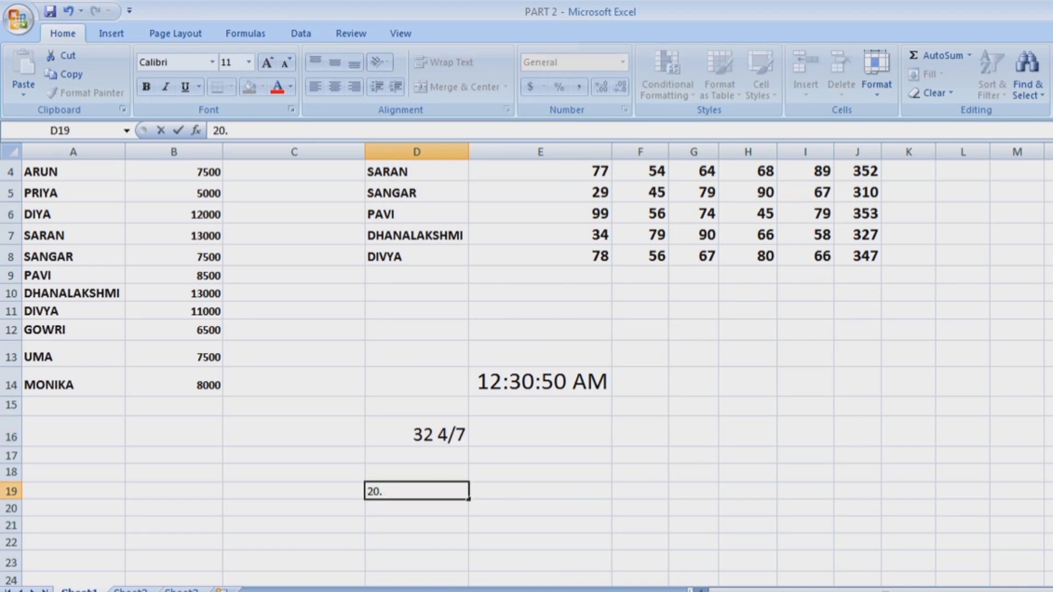
pyautogui.write('243')
pyautogui.click(540, 509)
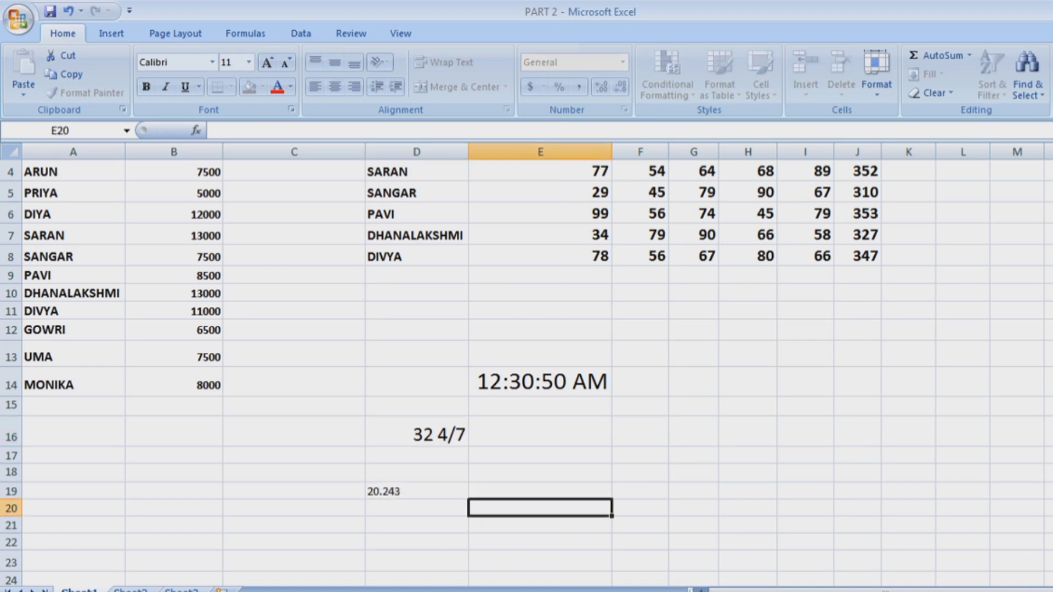
pyautogui.click(417, 491)
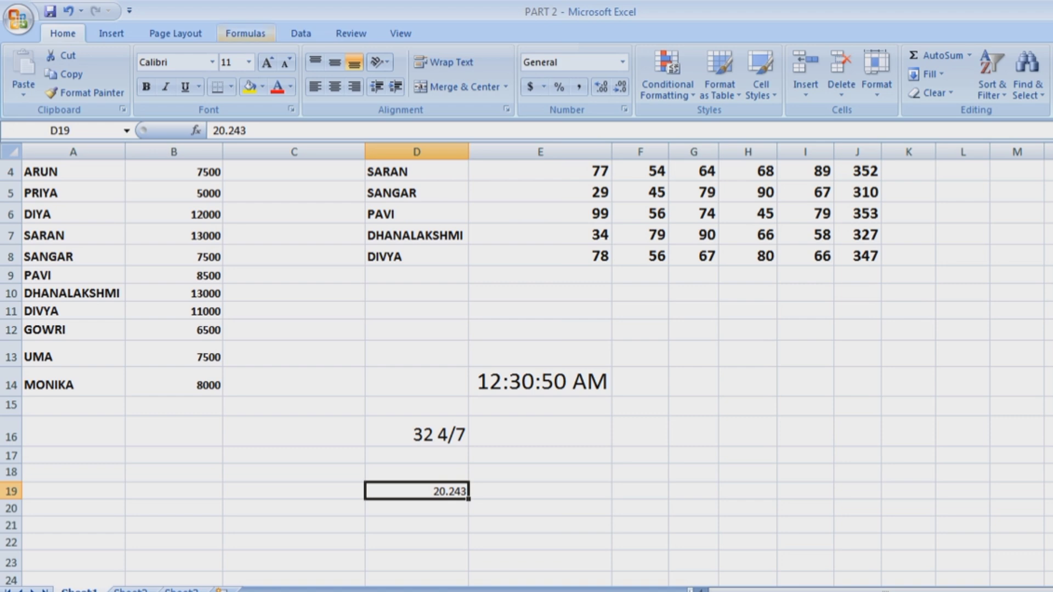
pyautogui.click(267, 62)
pyautogui.click(268, 63)
pyautogui.click(267, 62)
pyautogui.click(267, 62)
pyautogui.click(268, 63)
pyautogui.click(267, 63)
pyautogui.click(268, 63)
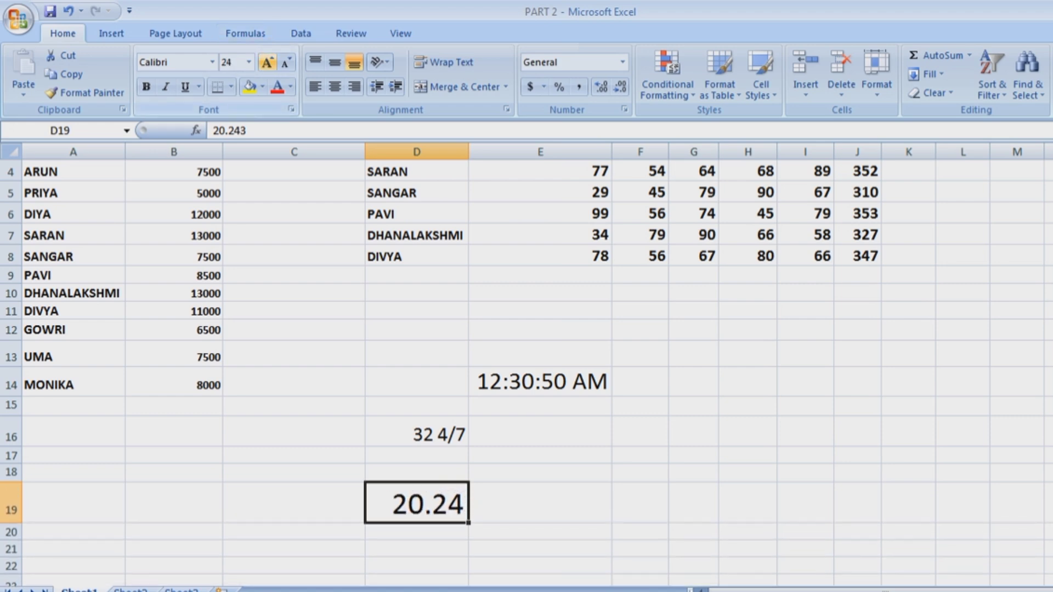
pyautogui.click(267, 62)
pyautogui.click(267, 62)
pyautogui.click(267, 62)
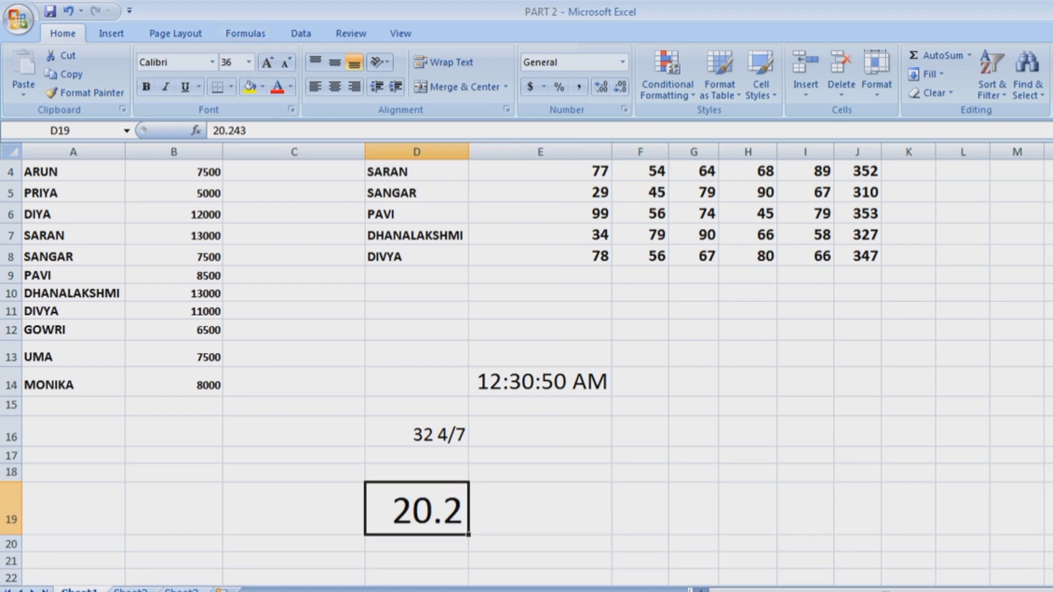
pyautogui.click(623, 62)
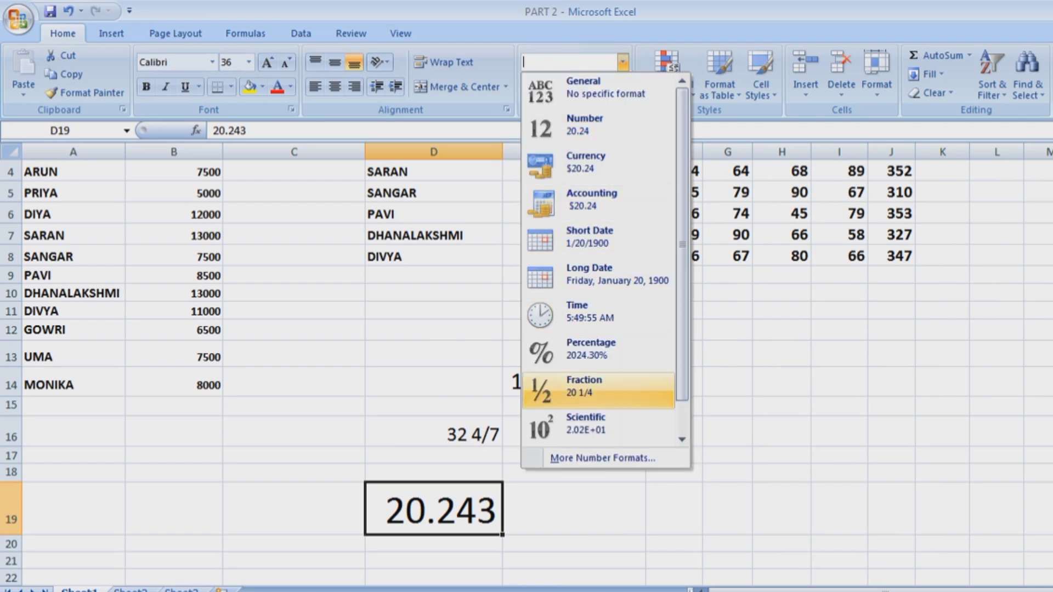
pyautogui.click(584, 387)
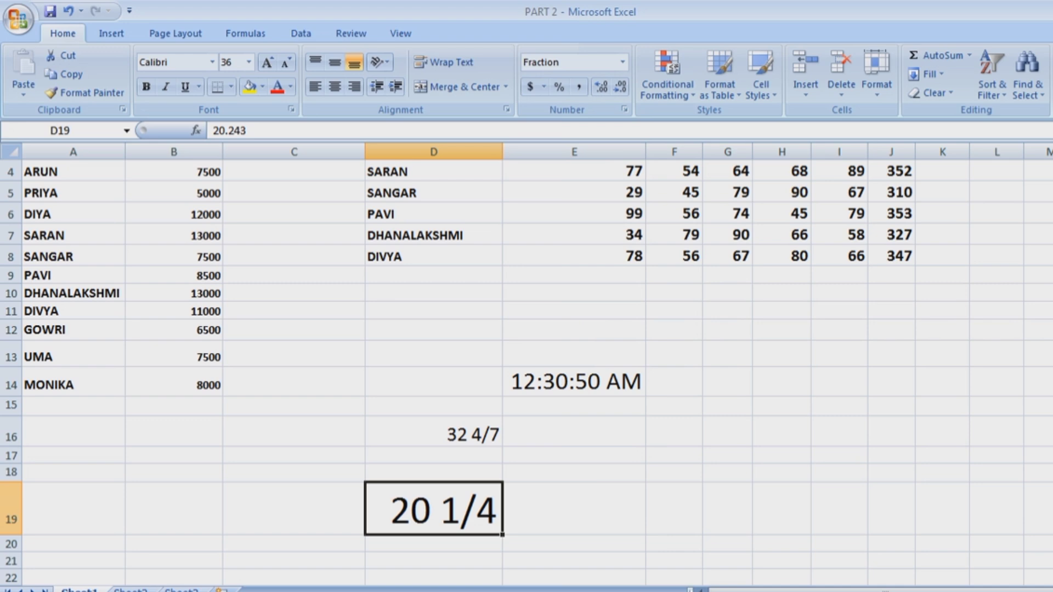
pyautogui.click(674, 455)
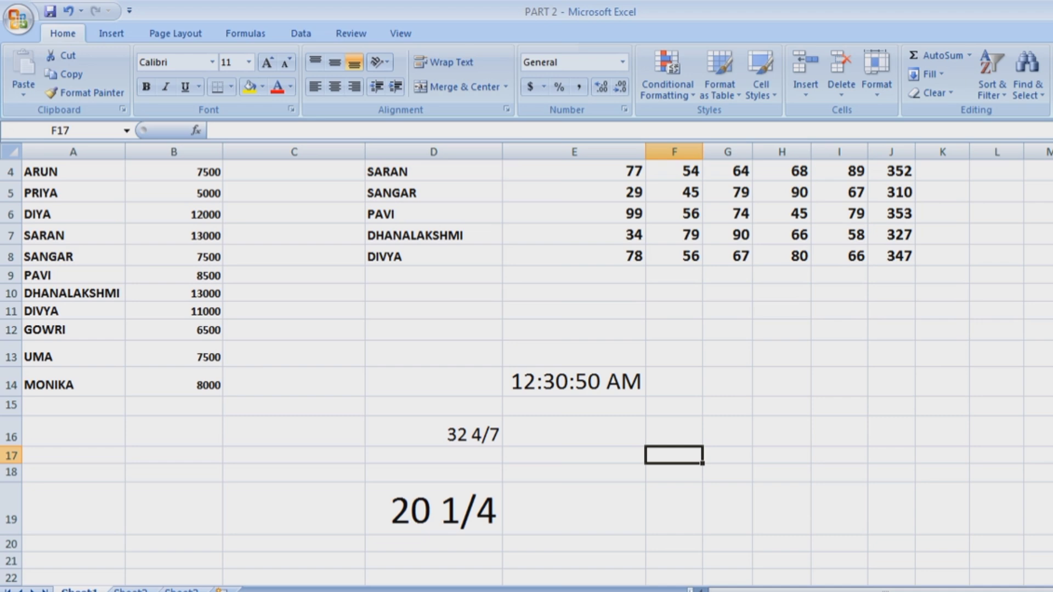
# Enter 21.25 in F17, enlarge its font, widen column F, and format it as Fraction.
pyautogui.write('21')
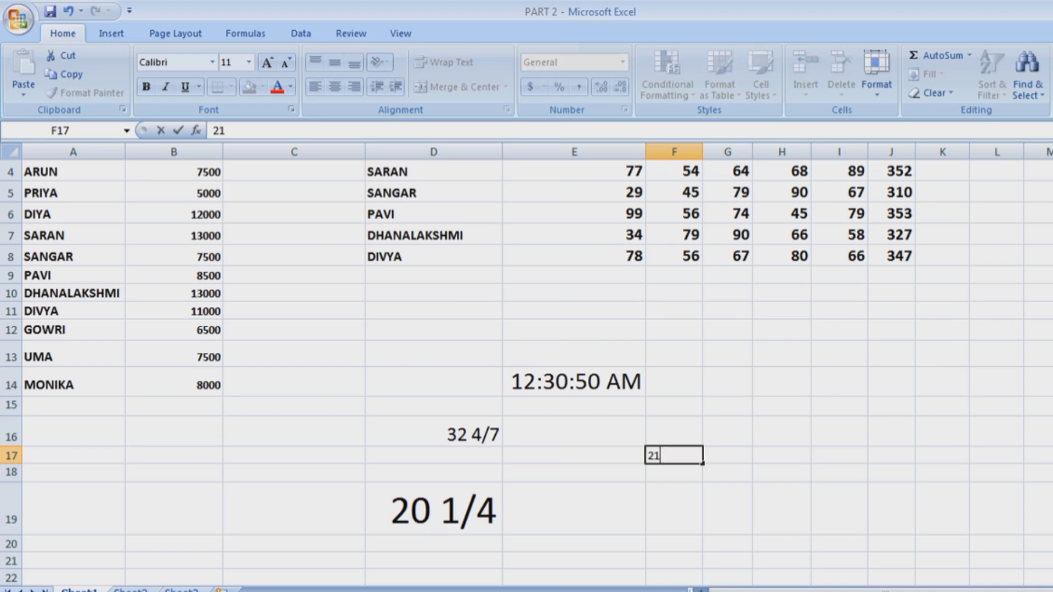
pyautogui.write('.25')
pyautogui.click(782, 509)
pyautogui.click(674, 456)
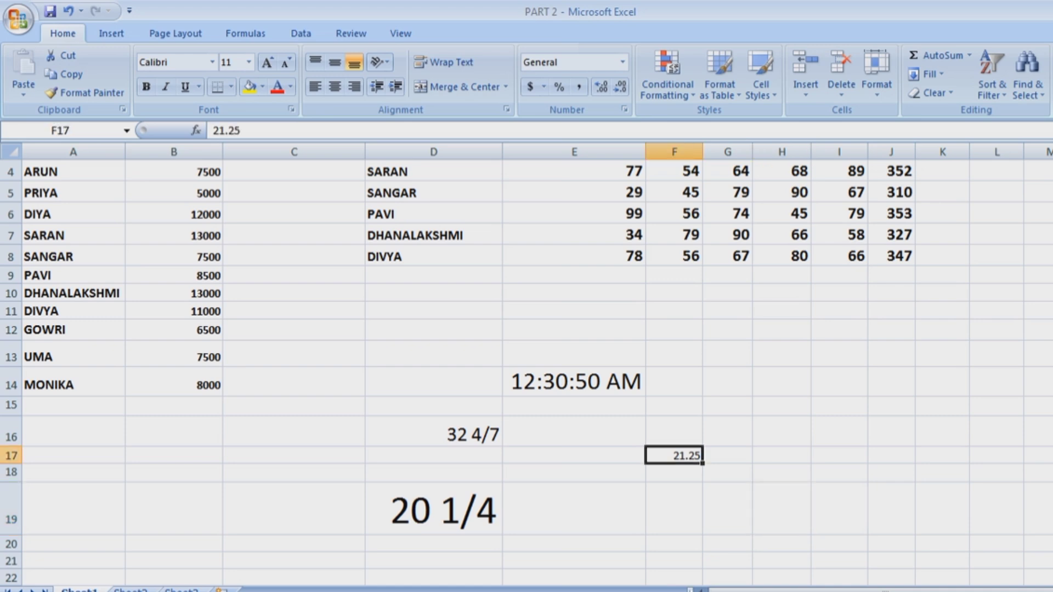
pyautogui.click(268, 63)
pyautogui.click(267, 63)
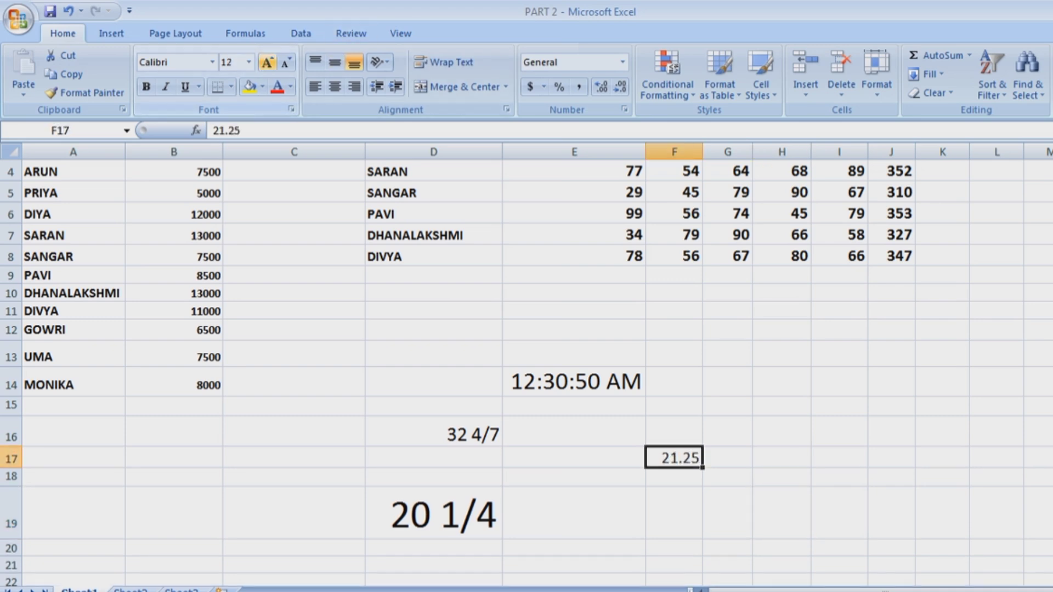
pyautogui.click(268, 62)
pyautogui.click(268, 63)
pyautogui.click(268, 63)
pyautogui.click(268, 62)
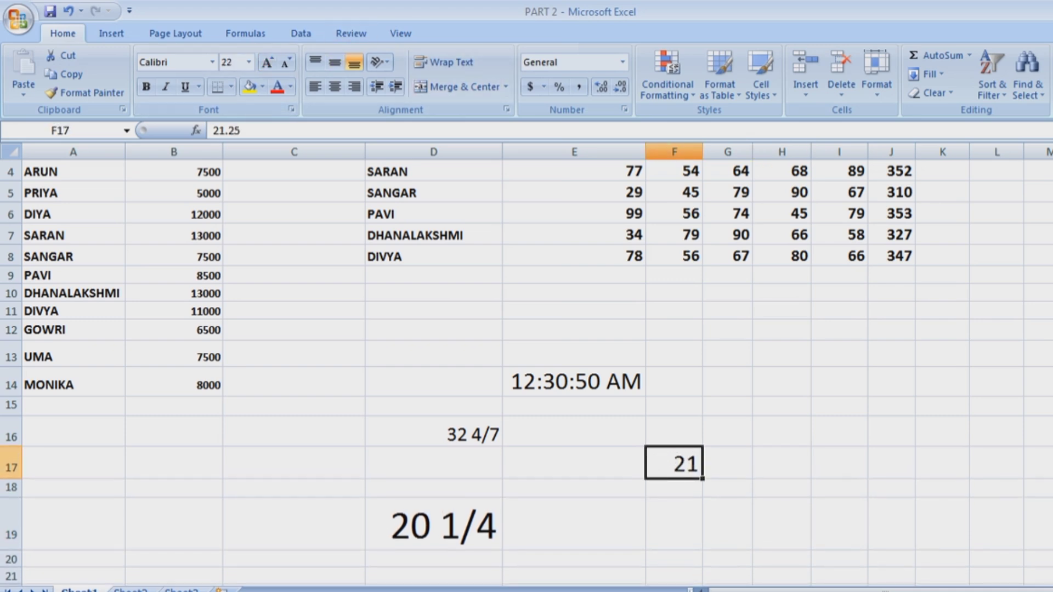
pyautogui.moveTo(703, 152); pyautogui.dragTo(718, 152)
pyautogui.click(623, 62)
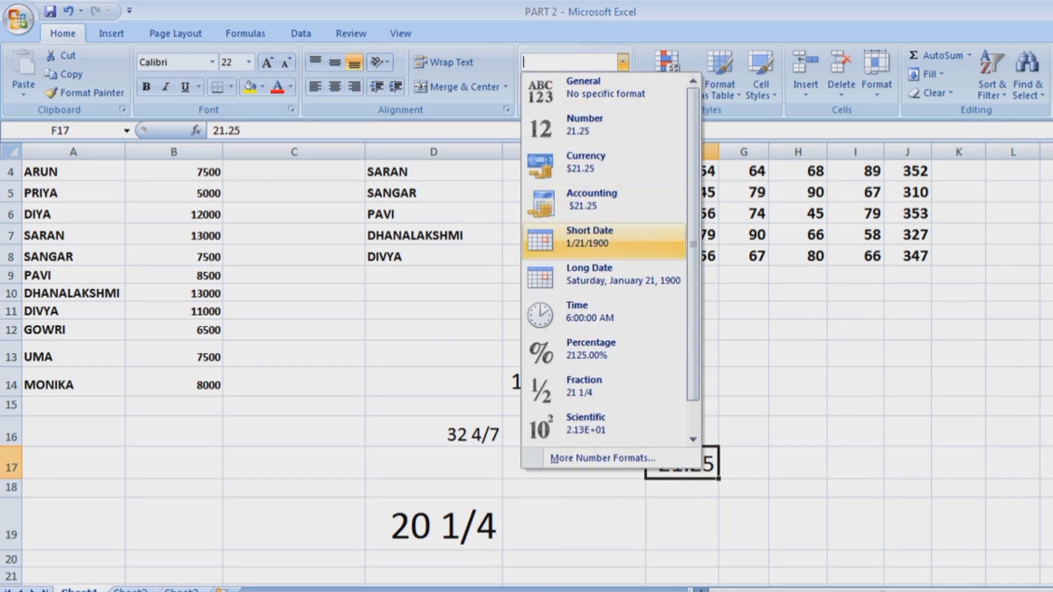
pyautogui.click(585, 386)
# Replace F17's value with 30.79, displayed as 30 4/5.
pyautogui.scroll(-2, 527, 362)
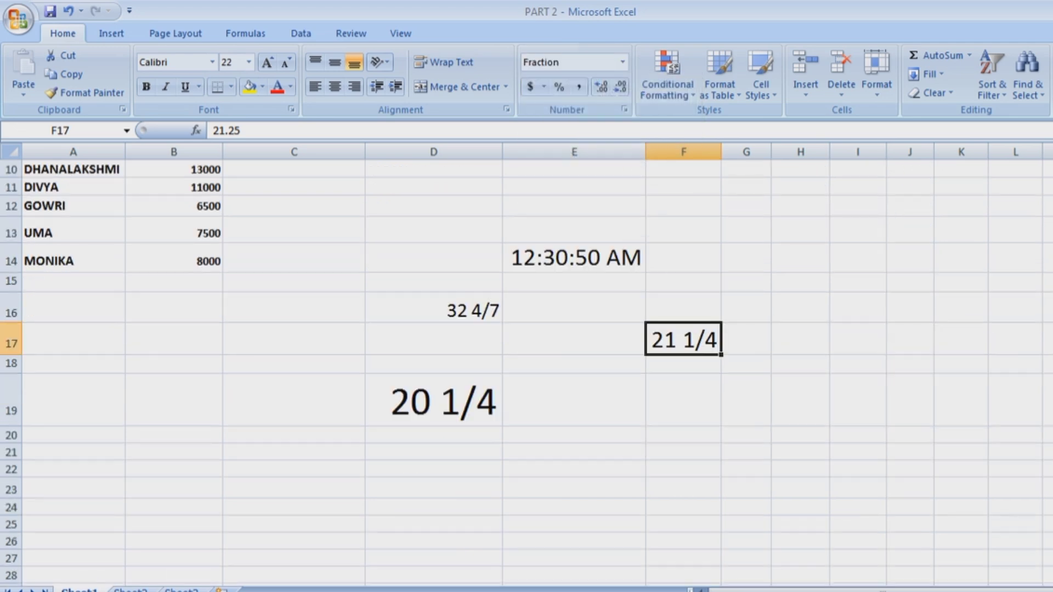
pyautogui.press('Delete')
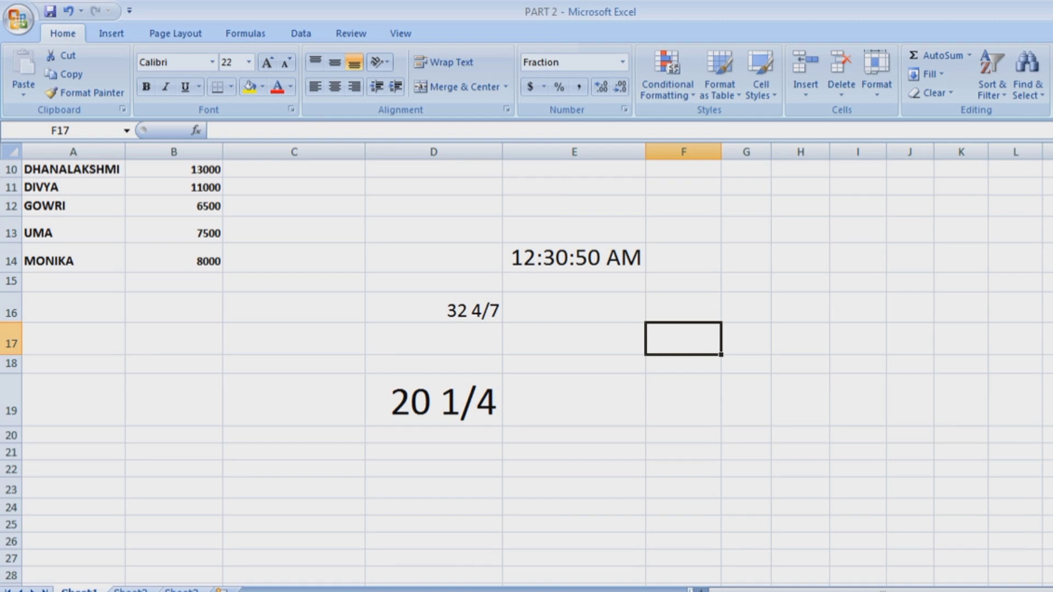
pyautogui.write('30')
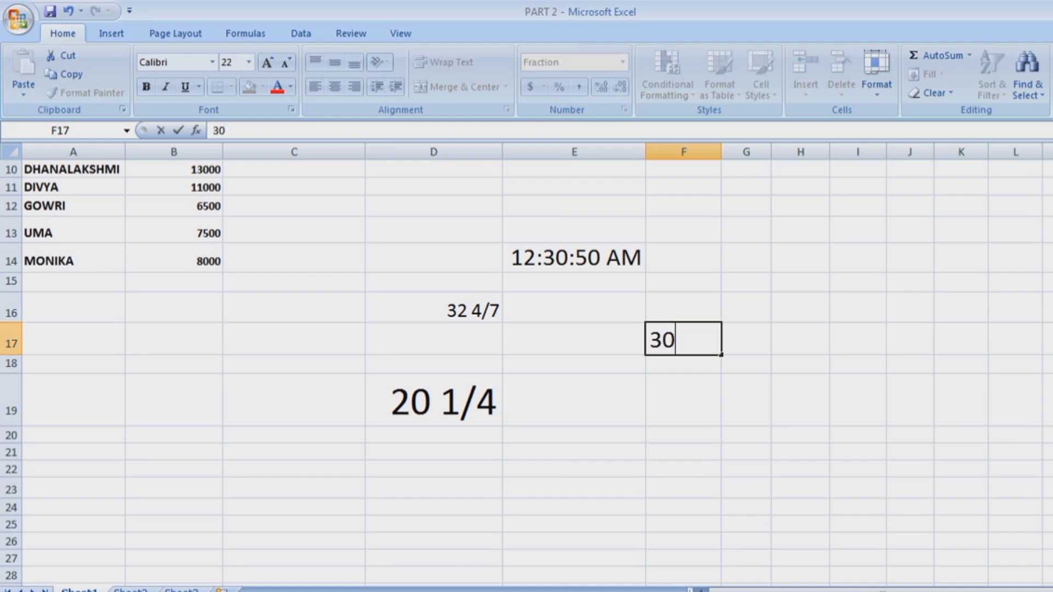
pyautogui.write('.79')
pyautogui.click(746, 399)
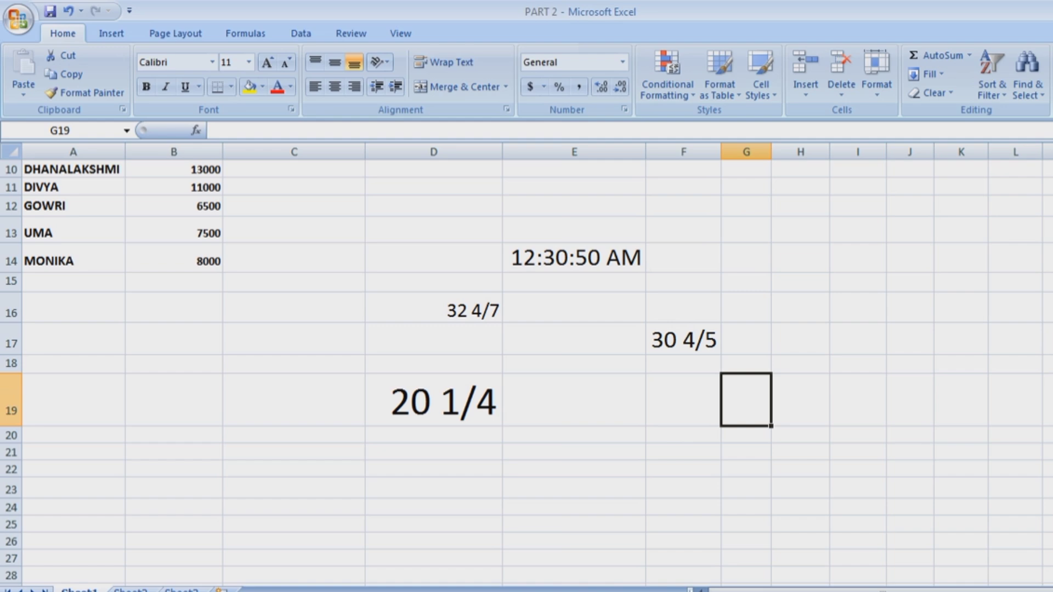
pyautogui.click(683, 339)
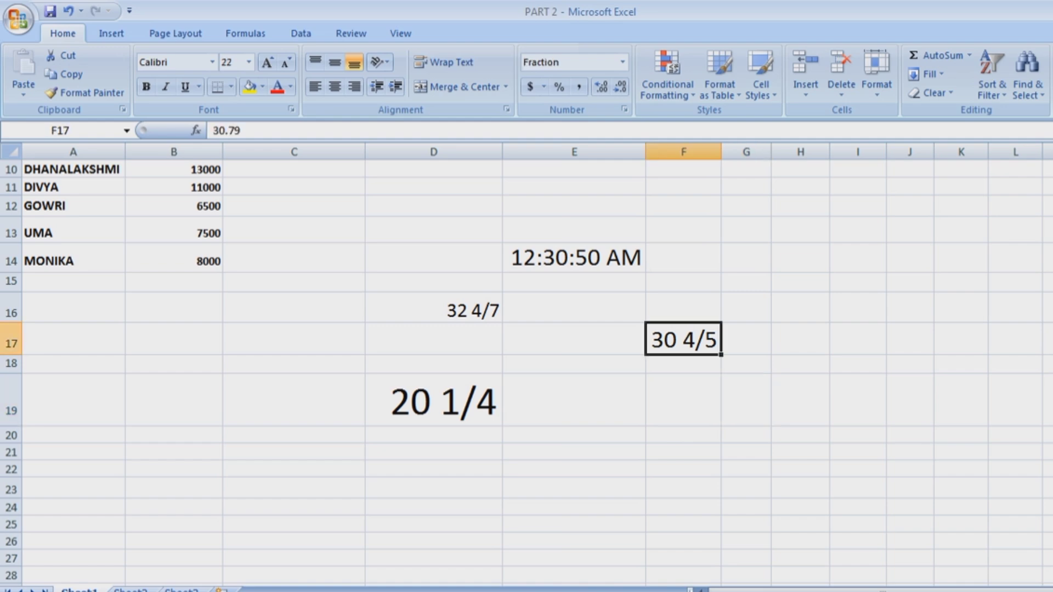
# Delete all sample values in the block C13:J24.
pyautogui.moveTo(294, 229); pyautogui.dragTo(908, 508)
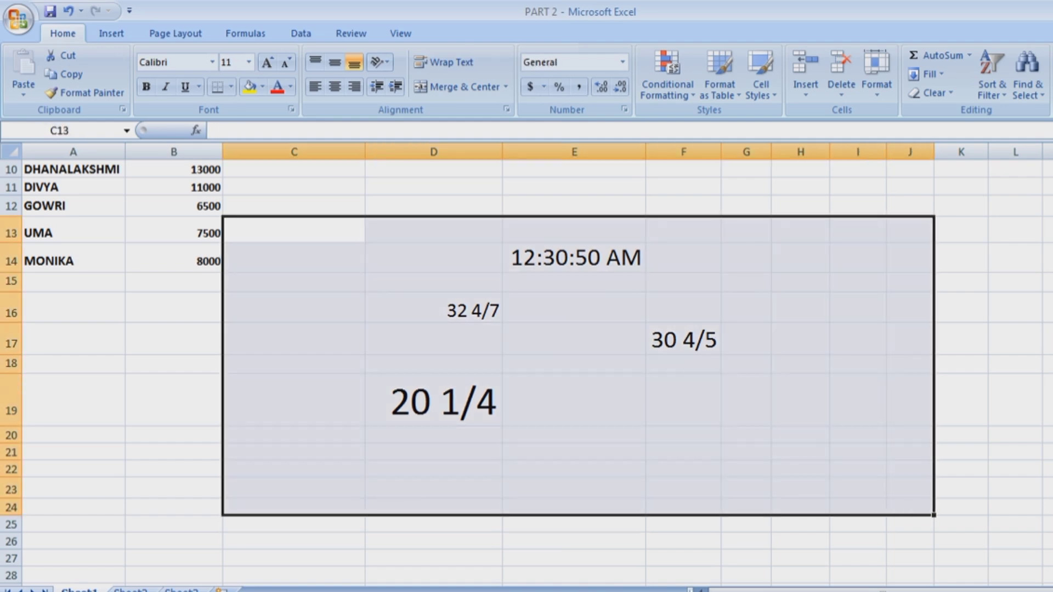
pyautogui.press('Delete')
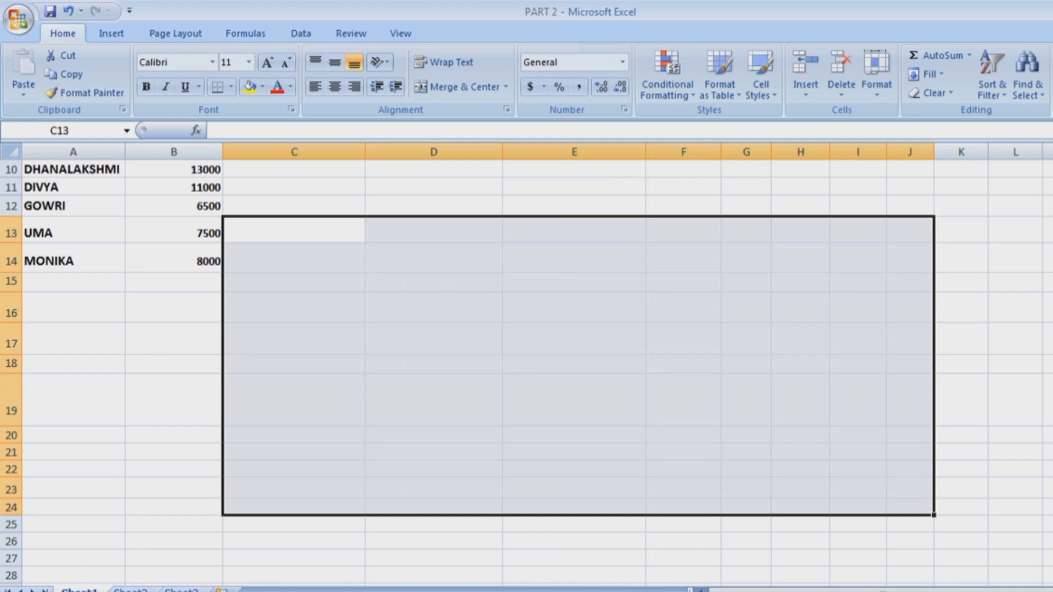
pyautogui.click(1048, 400)
pyautogui.scroll(2, 1048, 400)
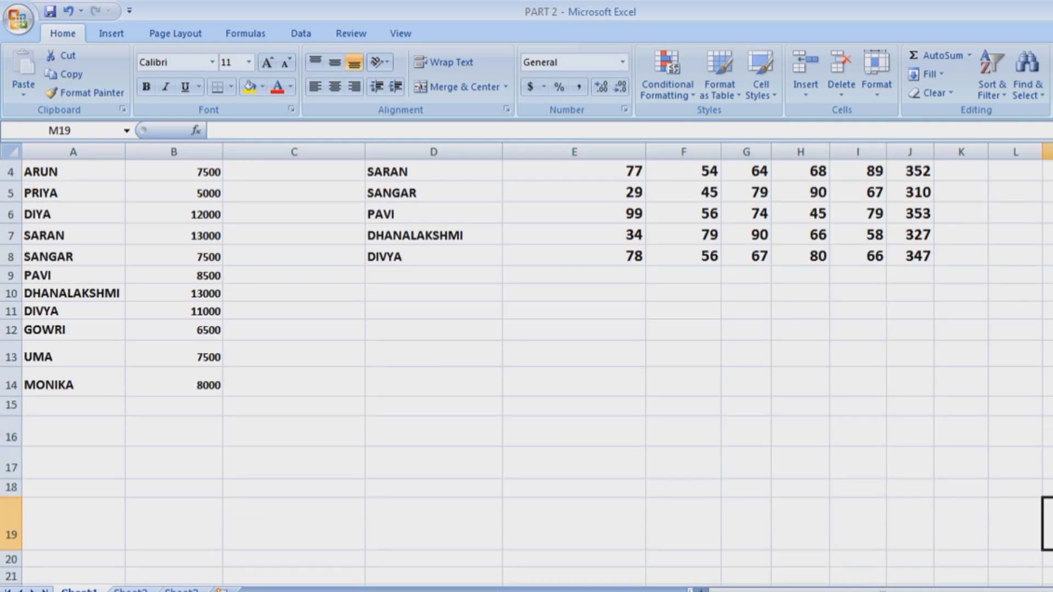
pyautogui.click(623, 62)
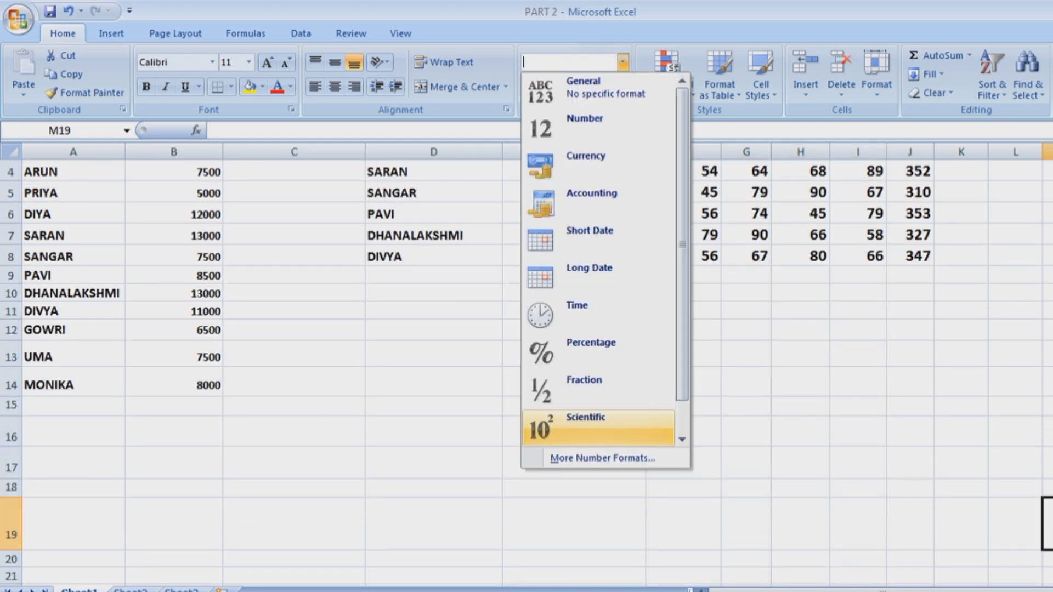
pyautogui.press('Escape')
# Enter a long number shown as 2E+19 in E15, enlarge it, then clear D12:G19.
pyautogui.click(434, 431)
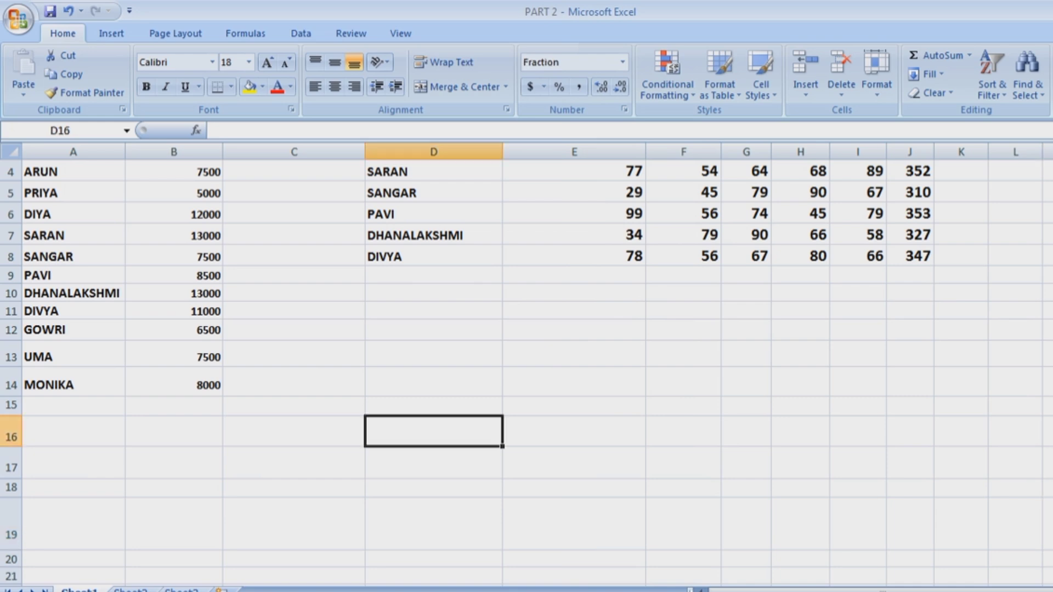
pyautogui.write('0000')
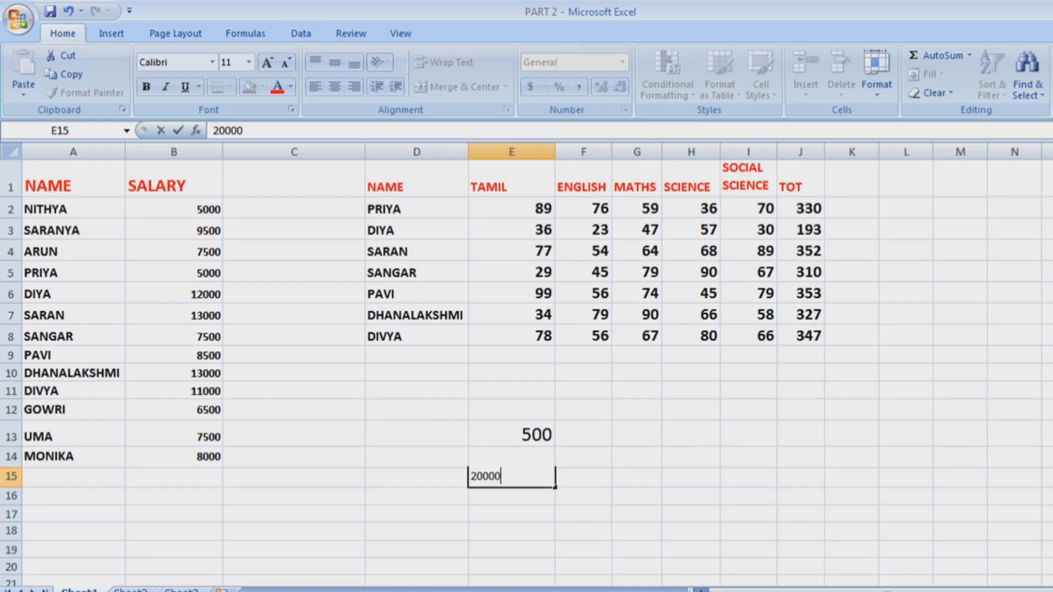
pyautogui.write('000000000000000')
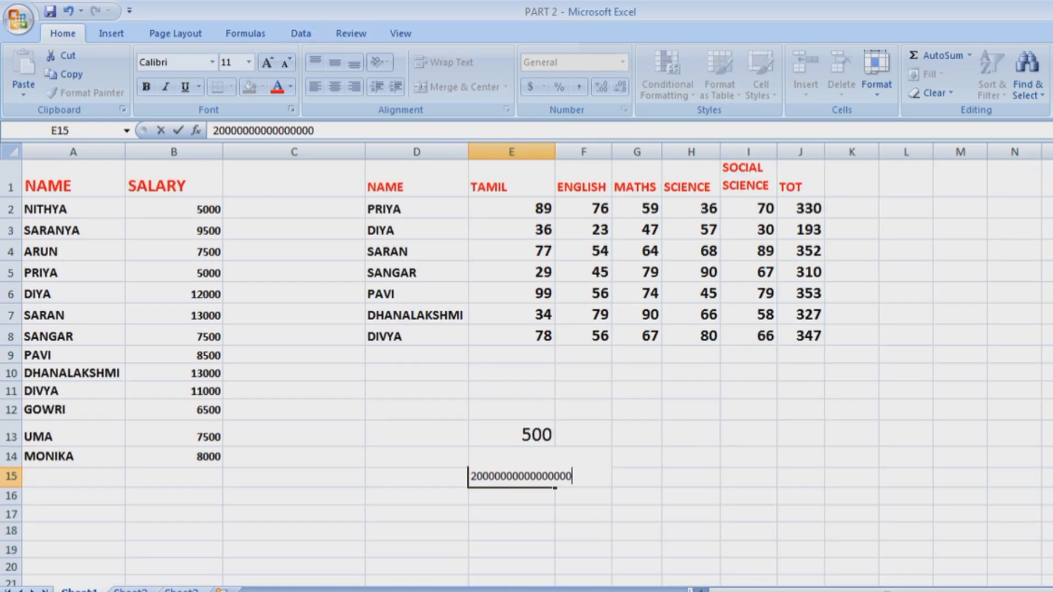
pyautogui.press('Return')
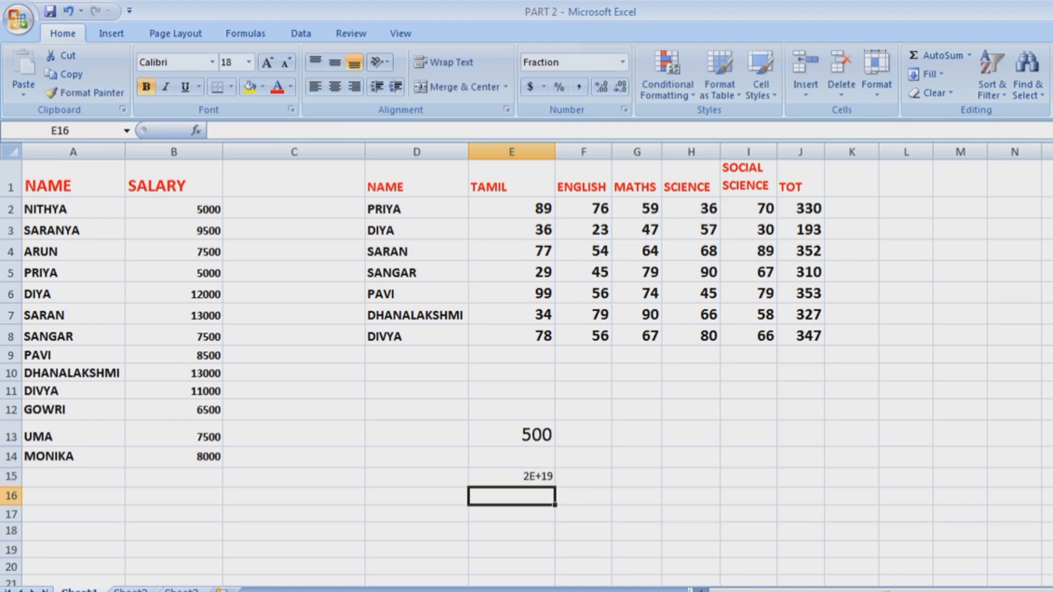
pyautogui.click(512, 478)
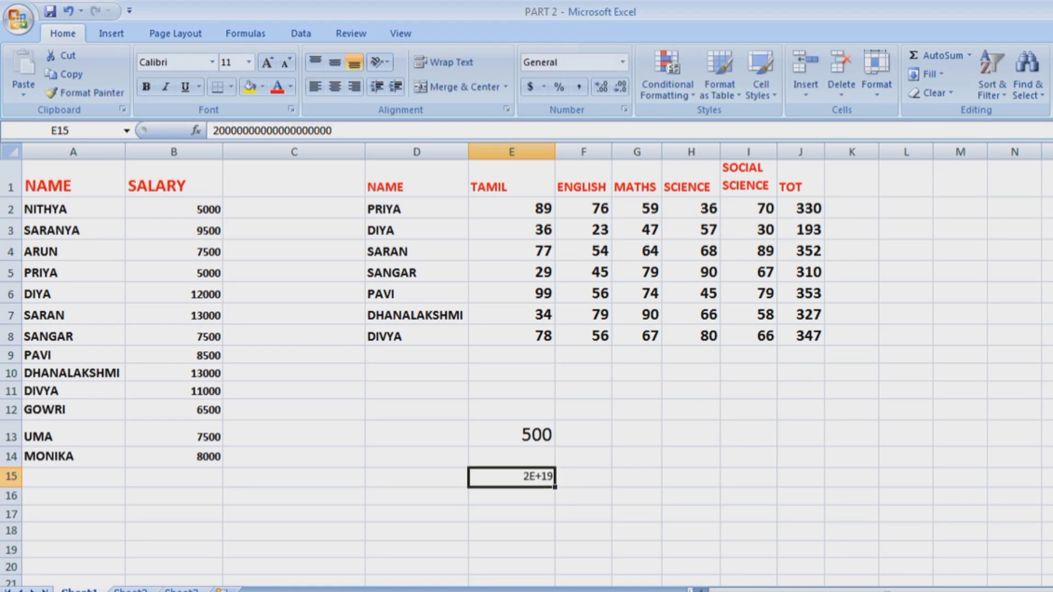
pyautogui.click(267, 62)
pyautogui.click(267, 62)
pyautogui.click(267, 62)
pyautogui.click(267, 62)
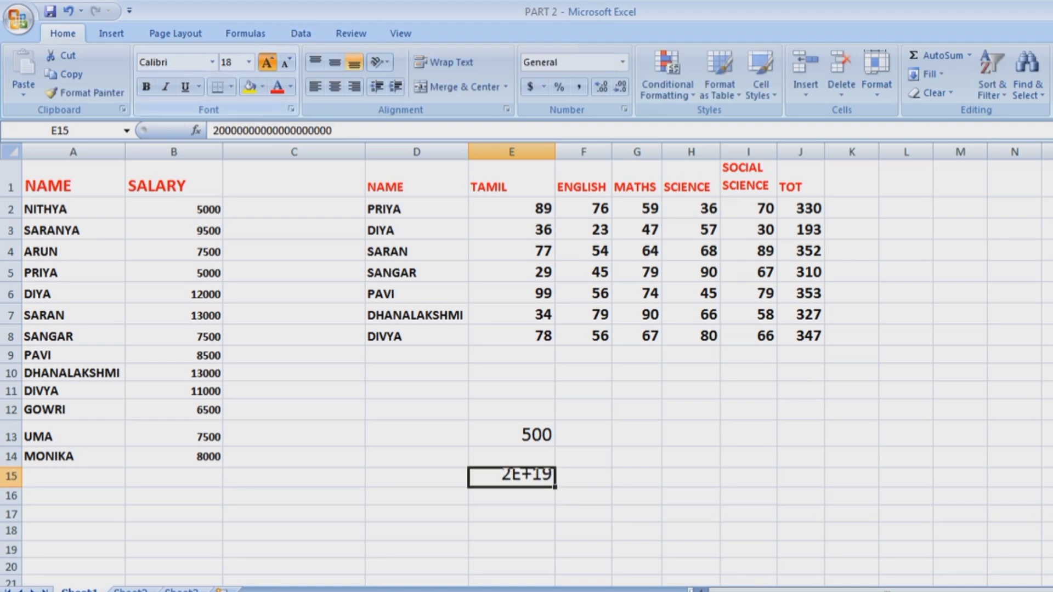
pyautogui.click(267, 62)
pyautogui.click(267, 62)
pyautogui.click(691, 514)
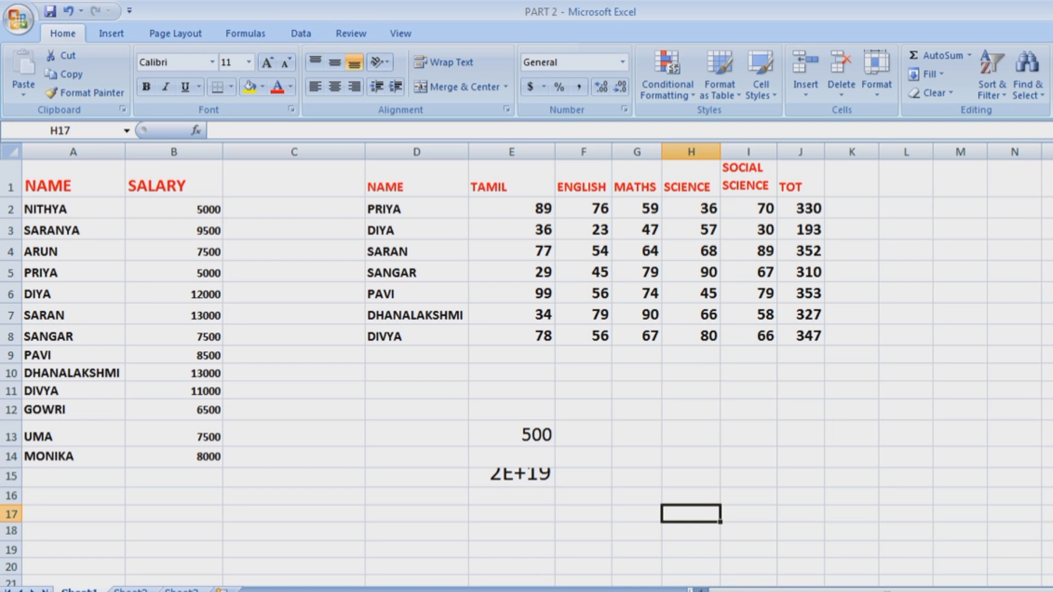
pyautogui.moveTo(11, 486); pyautogui.dragTo(11, 514)
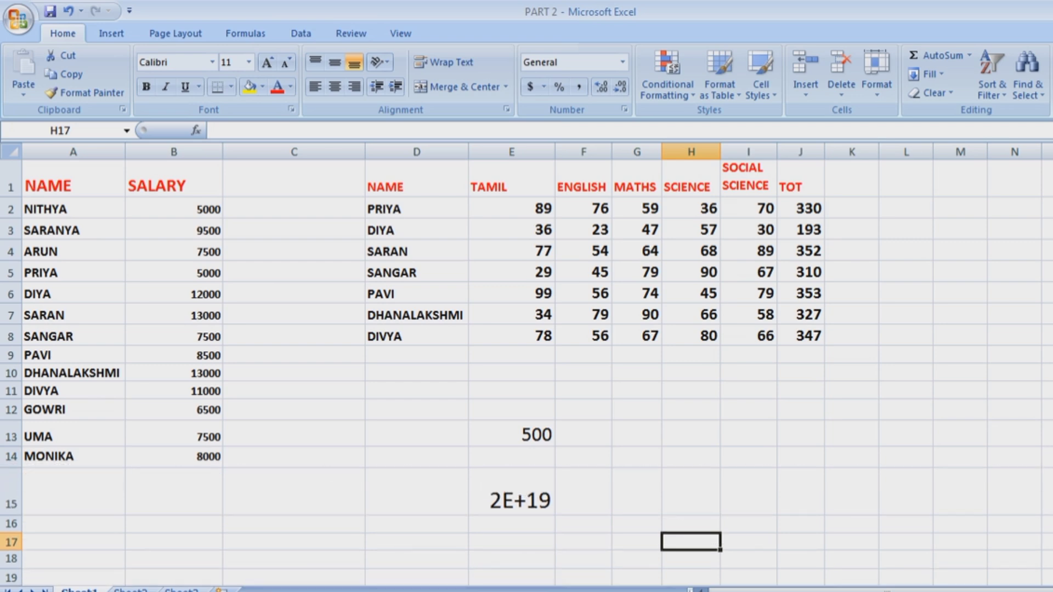
pyautogui.moveTo(417, 409); pyautogui.dragTo(636, 576)
pyautogui.press('Delete')
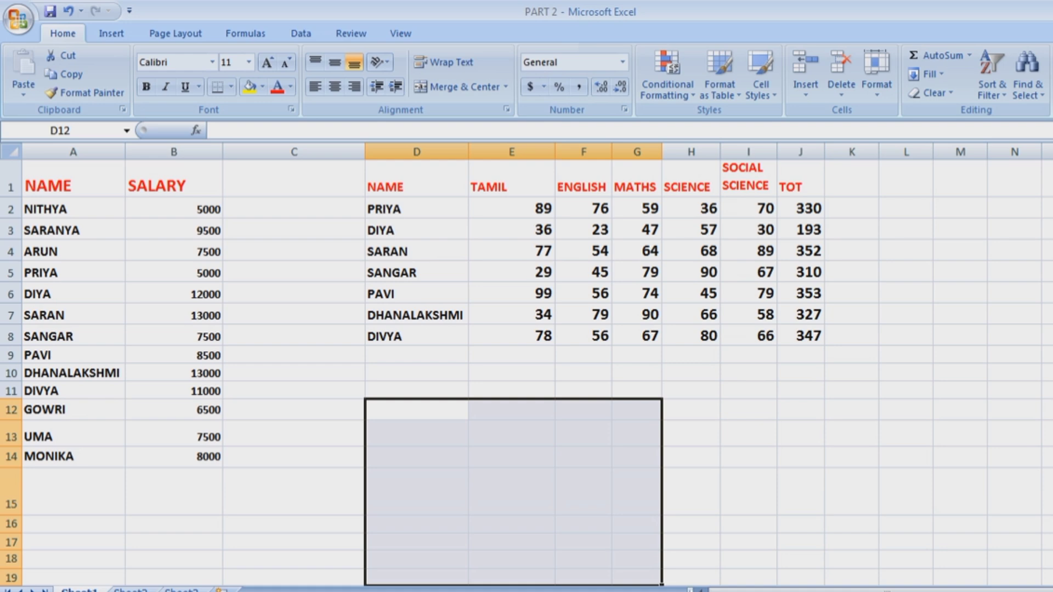
# Try Comma Style and then Percent Style on DIVYA's Tamil mark 78 in E8.
pyautogui.click(511, 336)
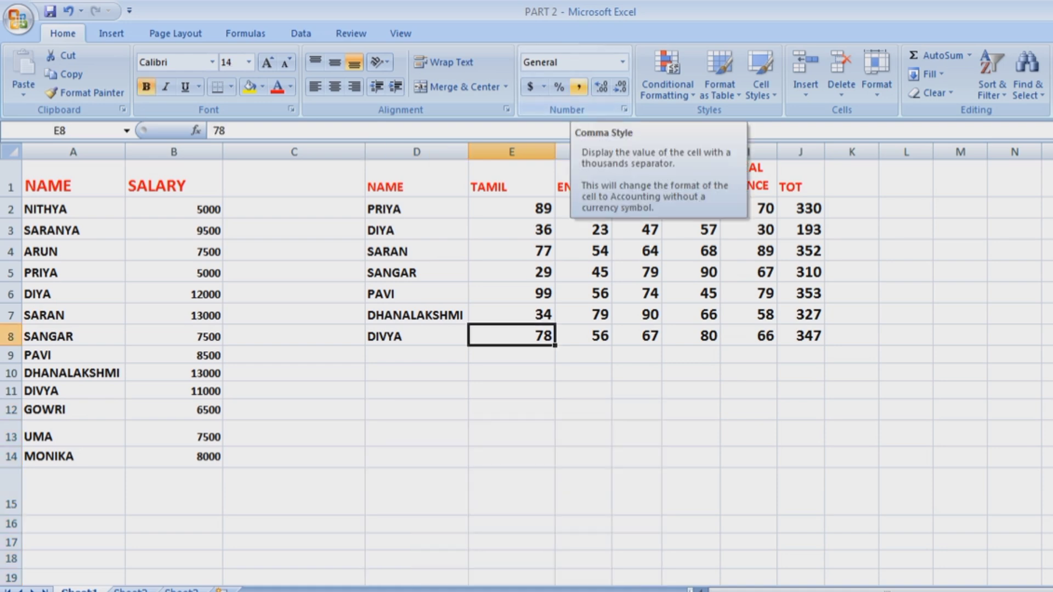
pyautogui.click(579, 86)
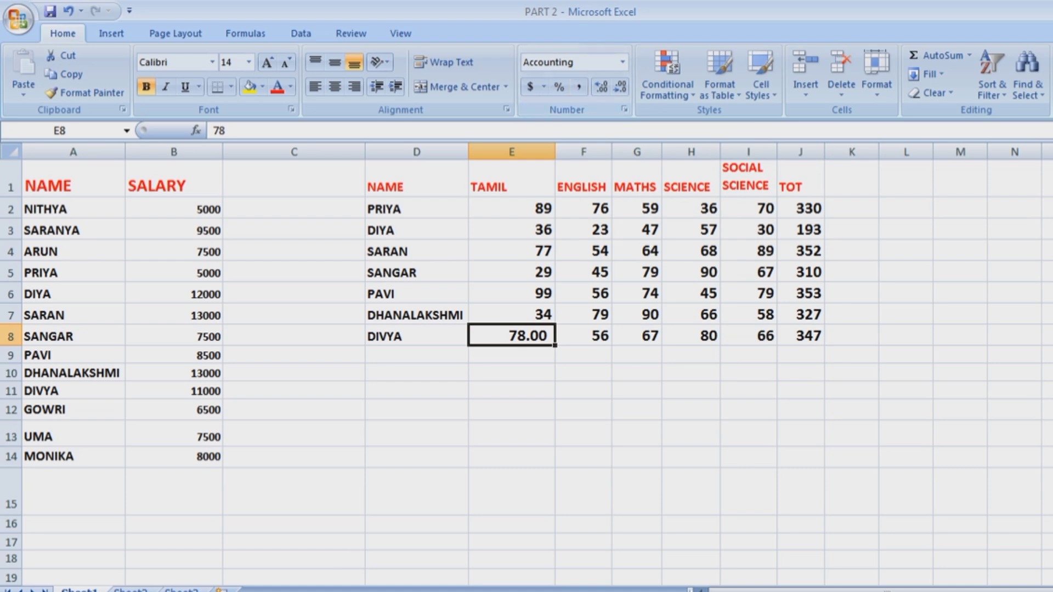
pyautogui.click(511, 390)
pyautogui.click(511, 315)
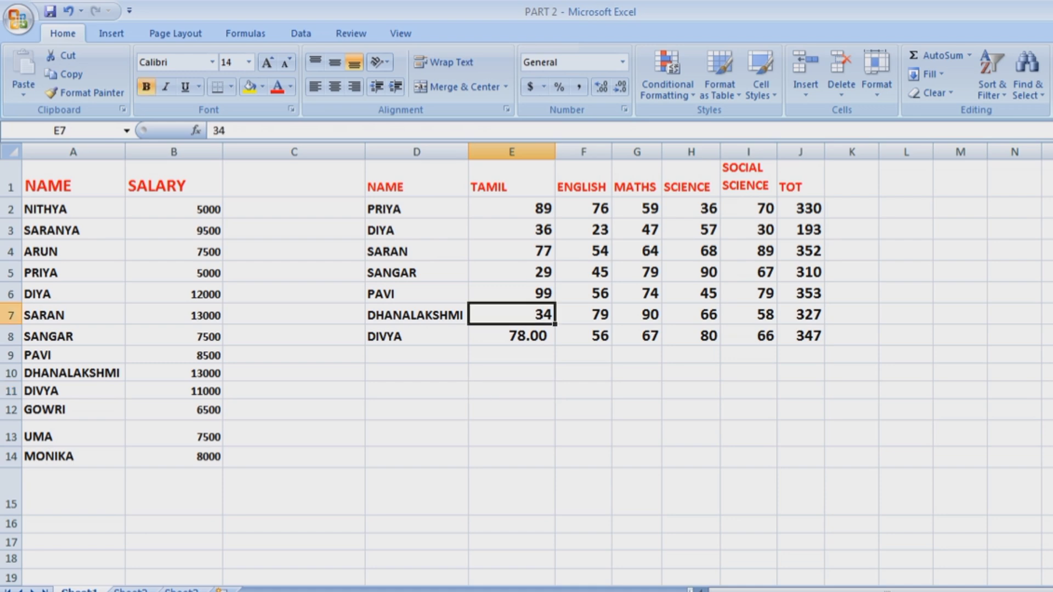
pyautogui.click(512, 336)
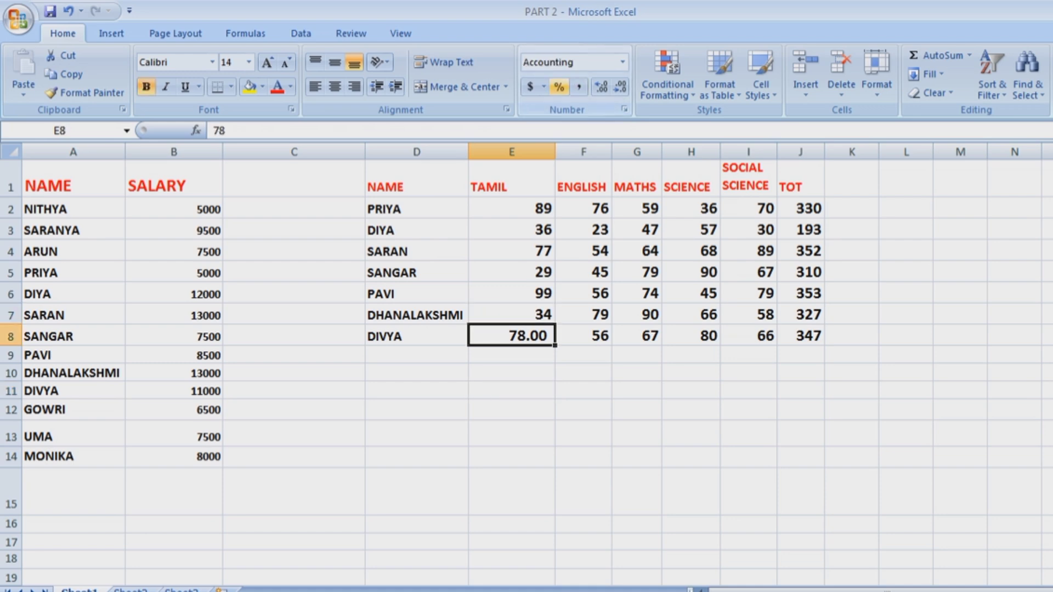
pyautogui.click(559, 87)
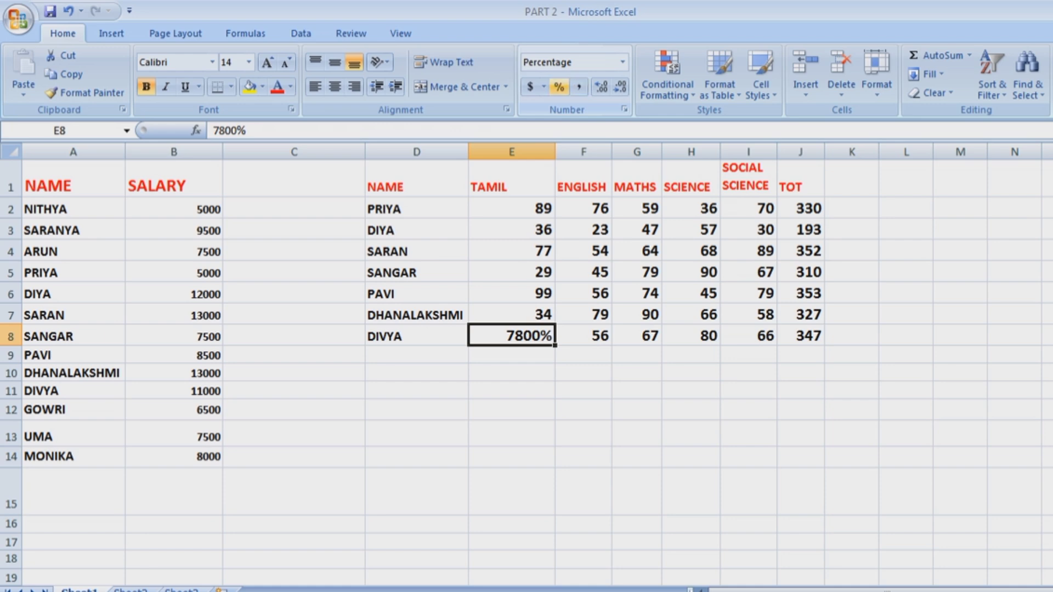
# Reset E8 to General format and adjust its decimals so it shows 78.
pyautogui.click(623, 62)
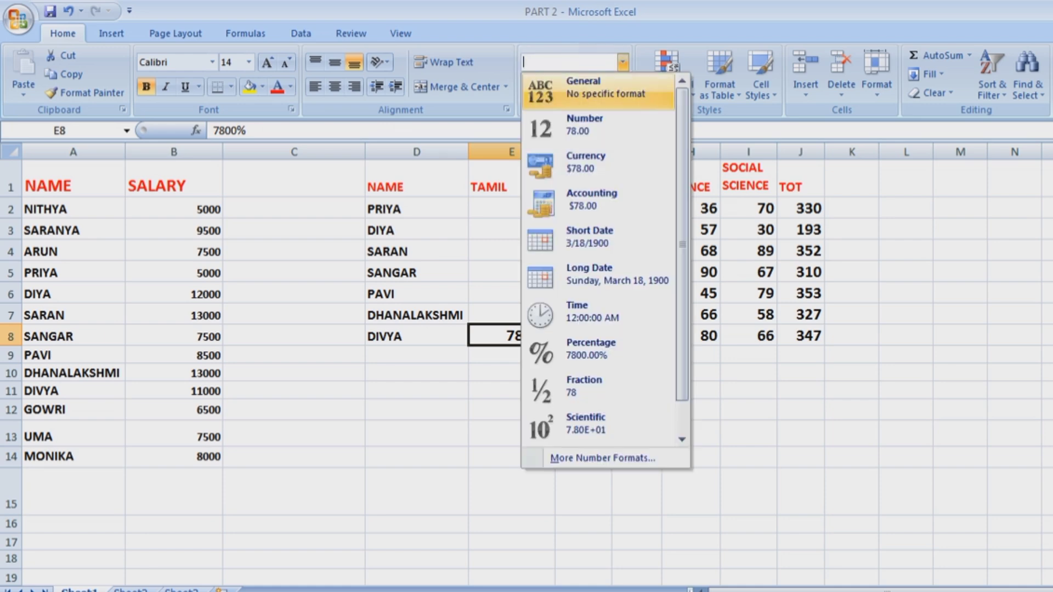
pyautogui.click(598, 90)
pyautogui.click(601, 85)
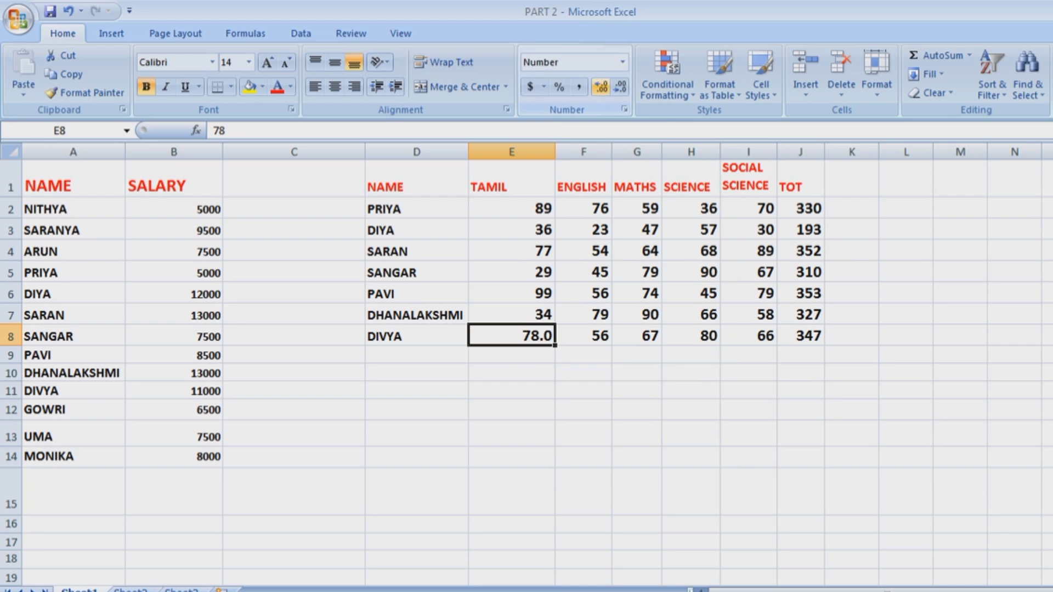
pyautogui.click(602, 85)
pyautogui.click(602, 85)
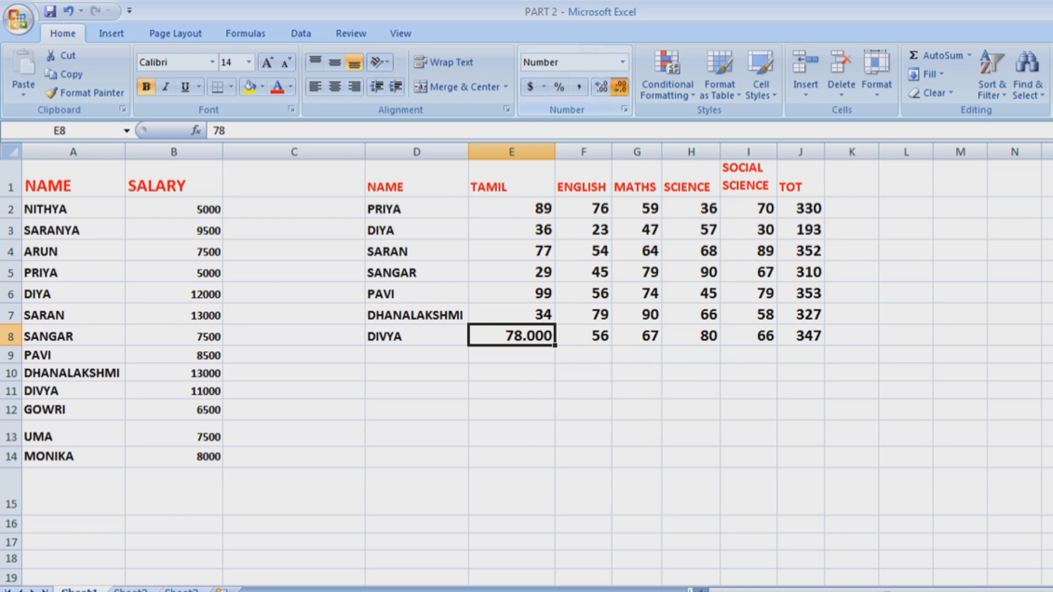
pyautogui.click(620, 87)
pyautogui.click(620, 86)
pyautogui.click(620, 86)
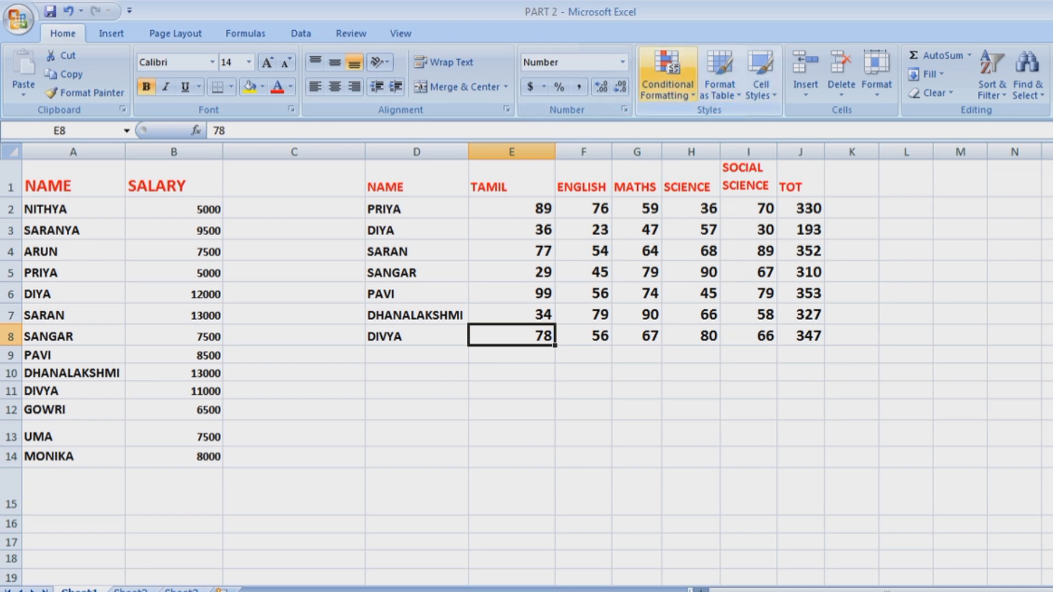
pyautogui.click(637, 457)
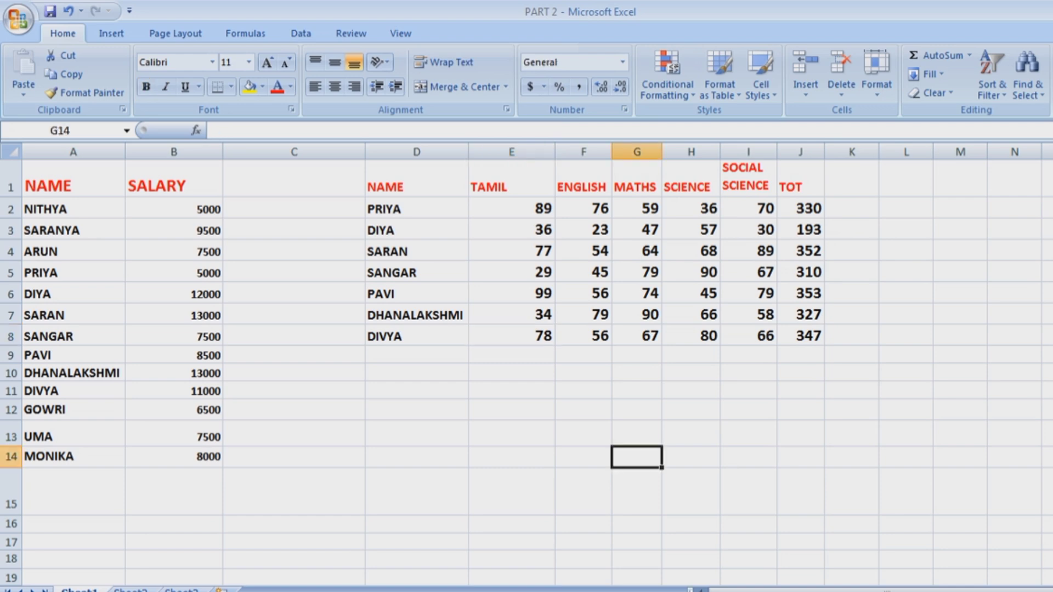
pyautogui.moveTo(384, 184); pyautogui.dragTo(749, 356)
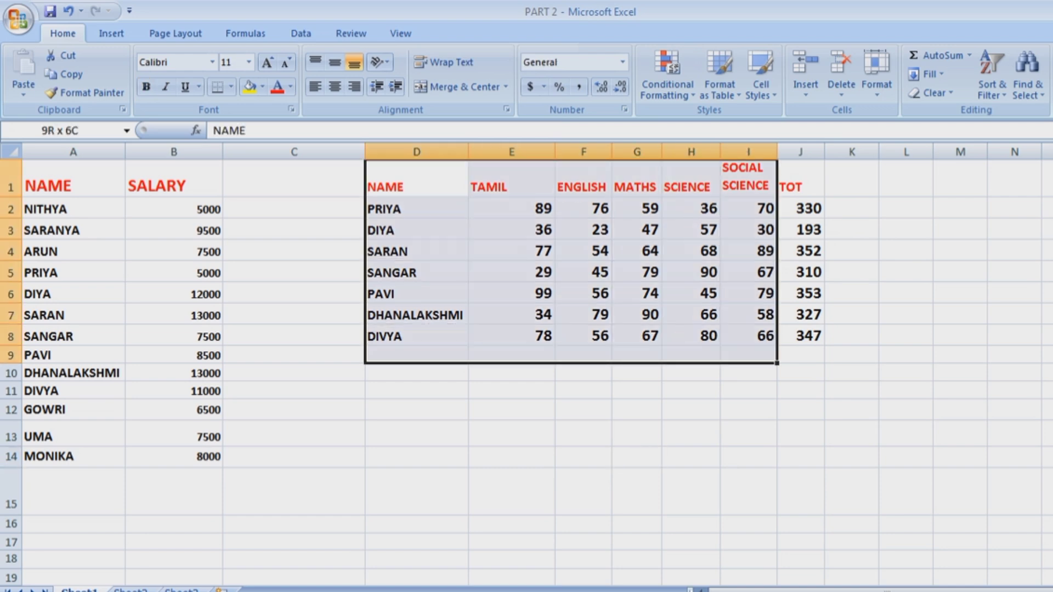
pyautogui.click(800, 409)
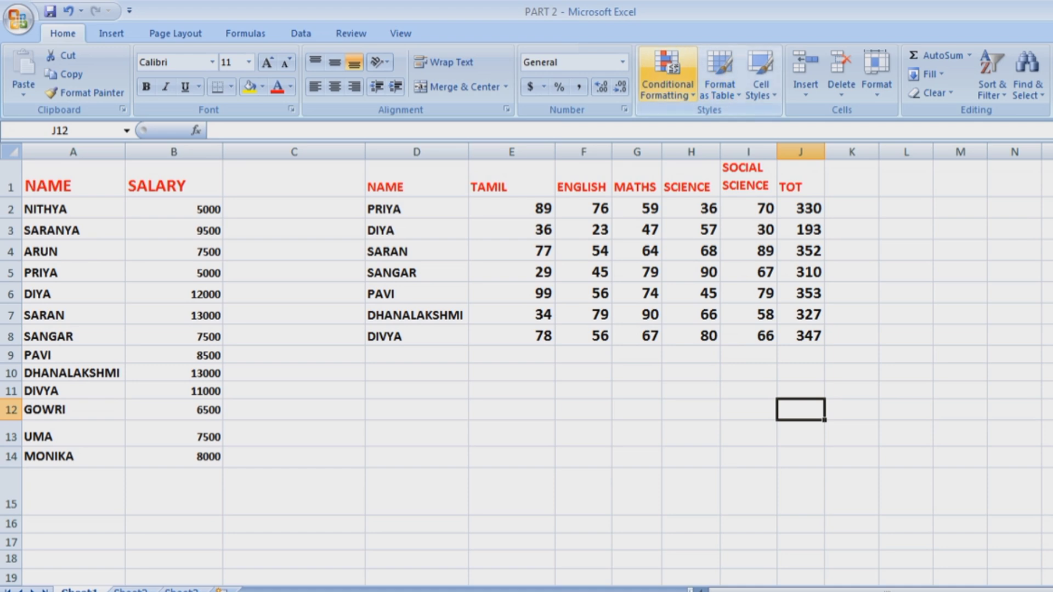
pyautogui.click(668, 74)
pyautogui.moveTo(723, 122)
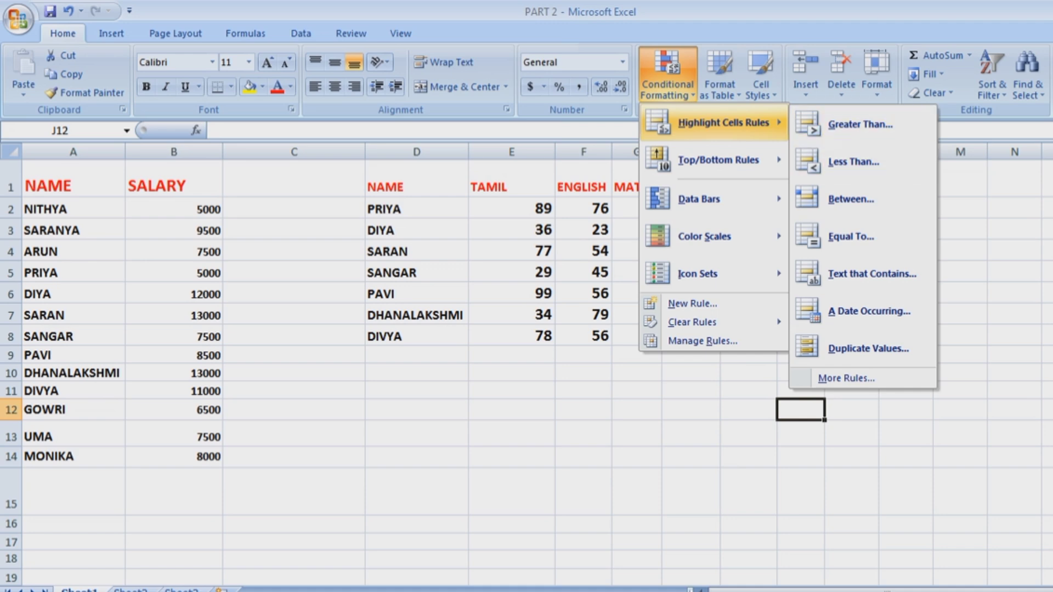
pyautogui.press('Escape')
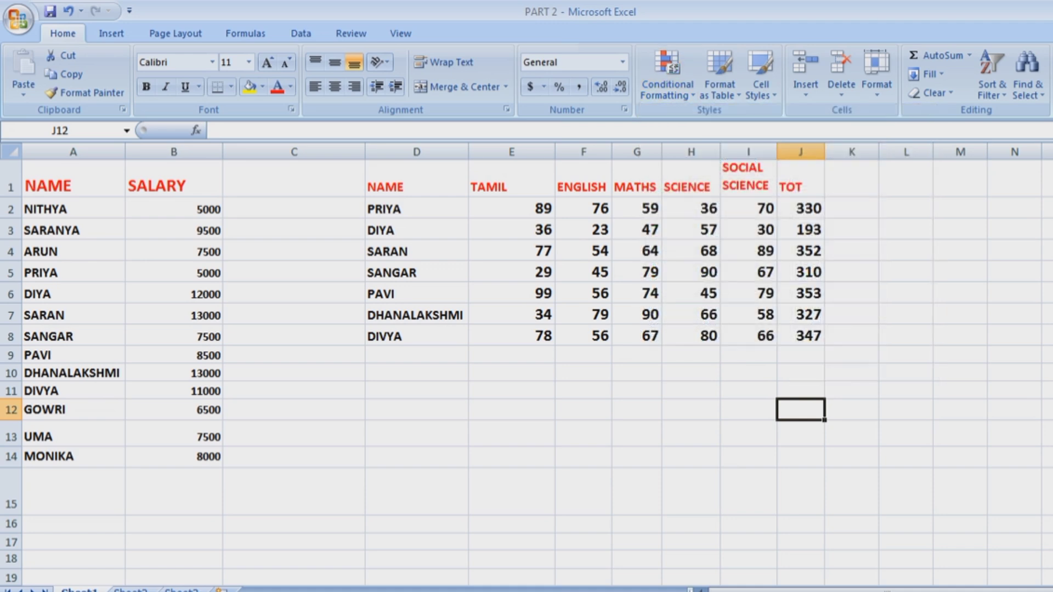
pyautogui.moveTo(510, 209); pyautogui.dragTo(749, 336)
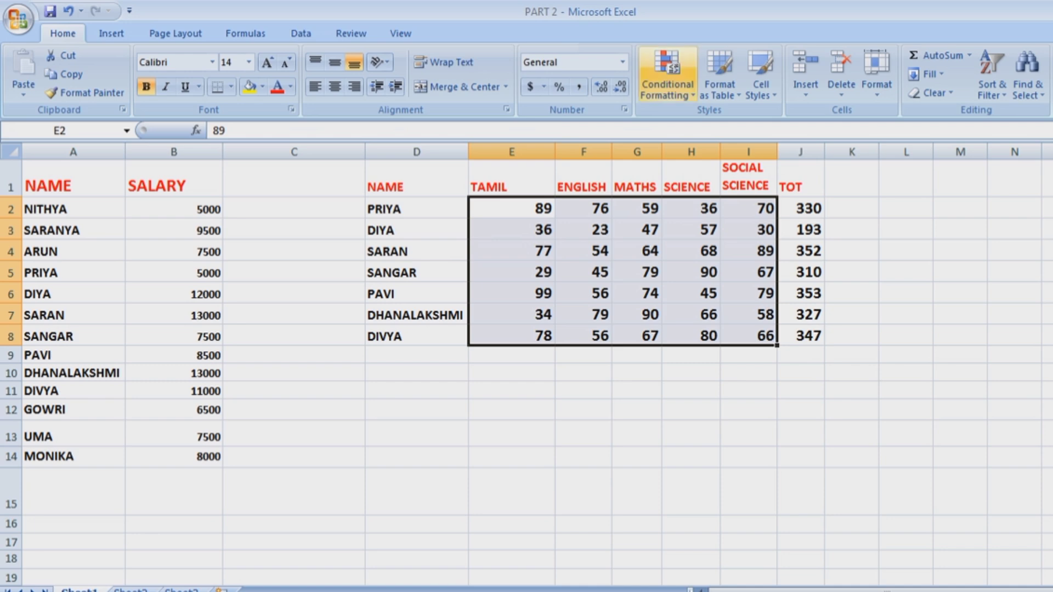
# Add a Greater Than 80 rule with Green Fill and Dark Green Text to the marks.
pyautogui.click(667, 74)
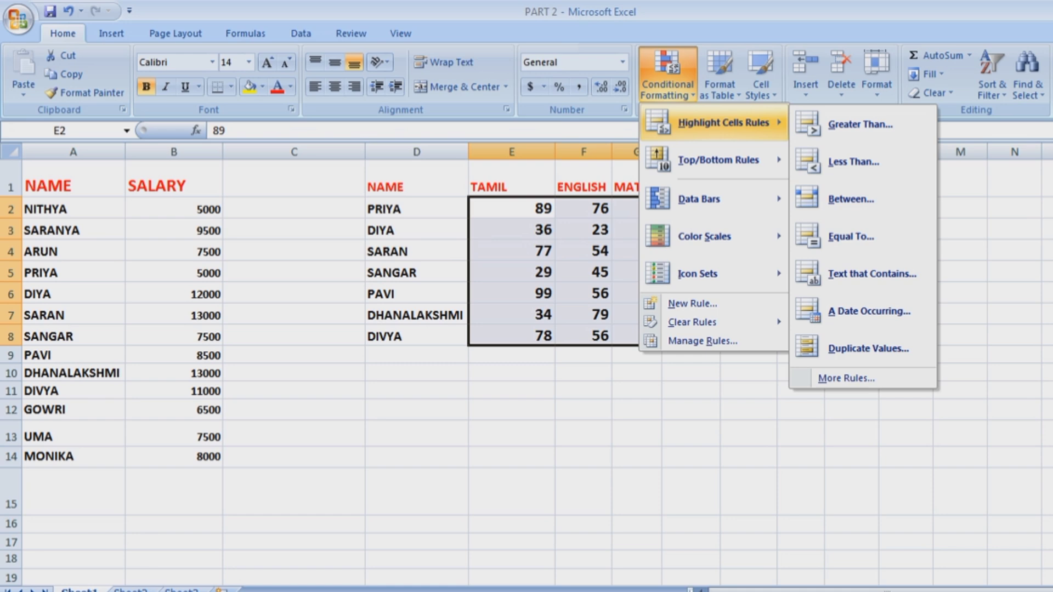
pyautogui.click(860, 124)
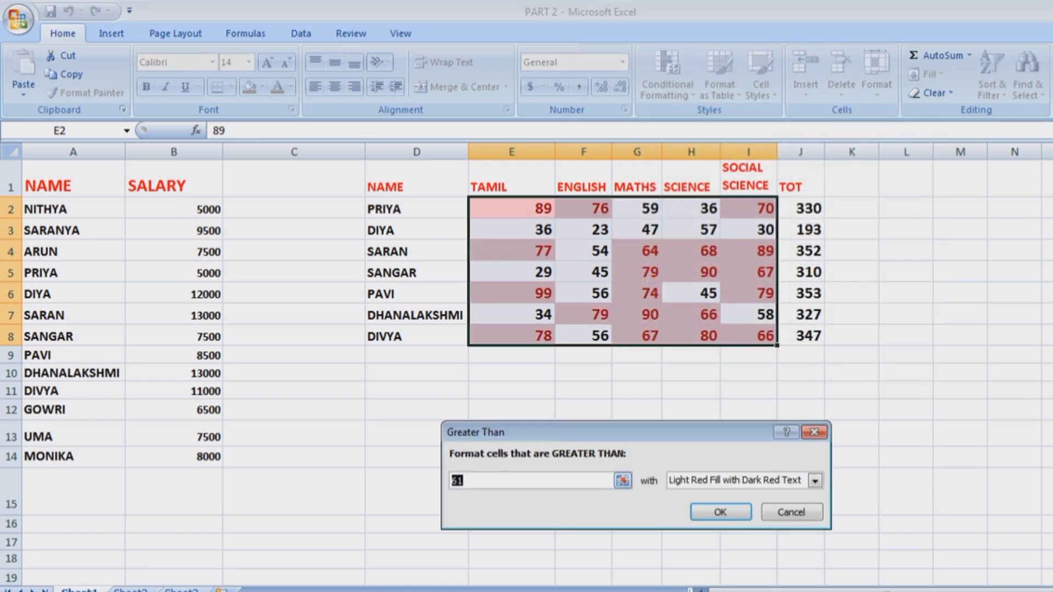
pyautogui.press('BackSpace')
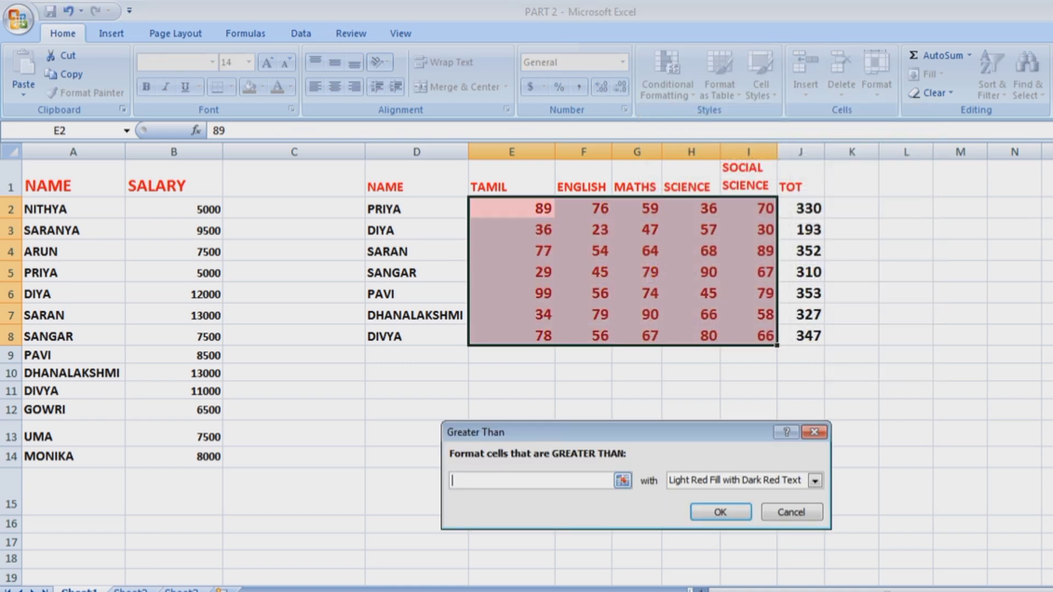
pyautogui.write('80')
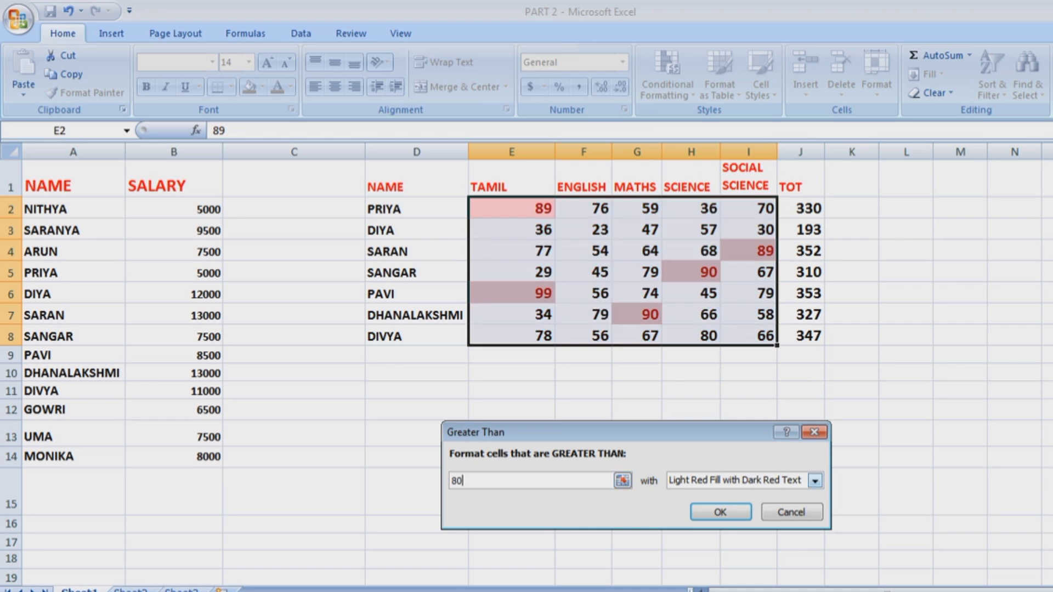
pyautogui.click(815, 481)
pyautogui.click(732, 508)
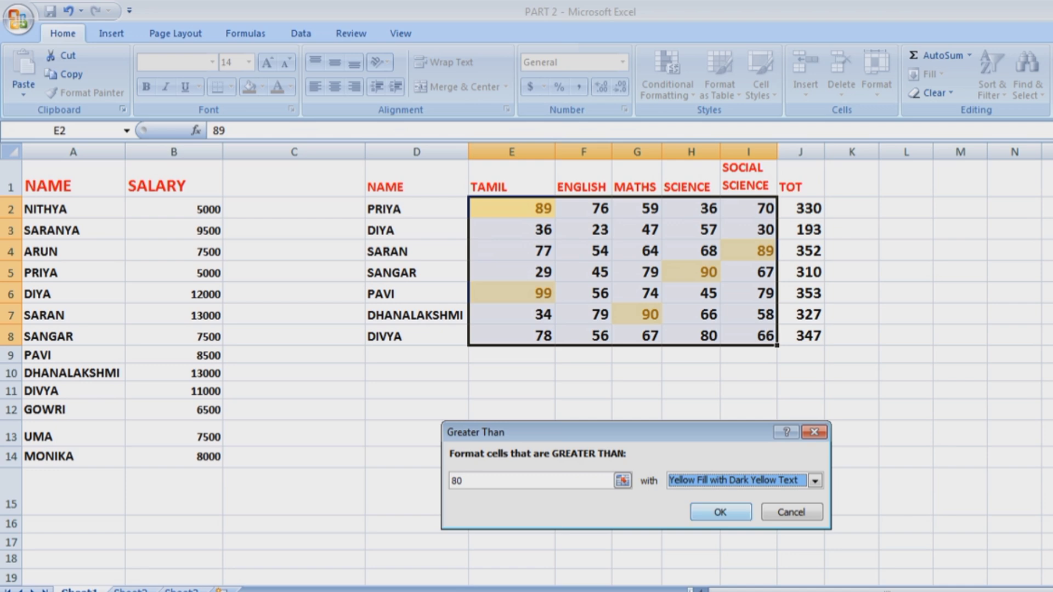
pyautogui.click(815, 481)
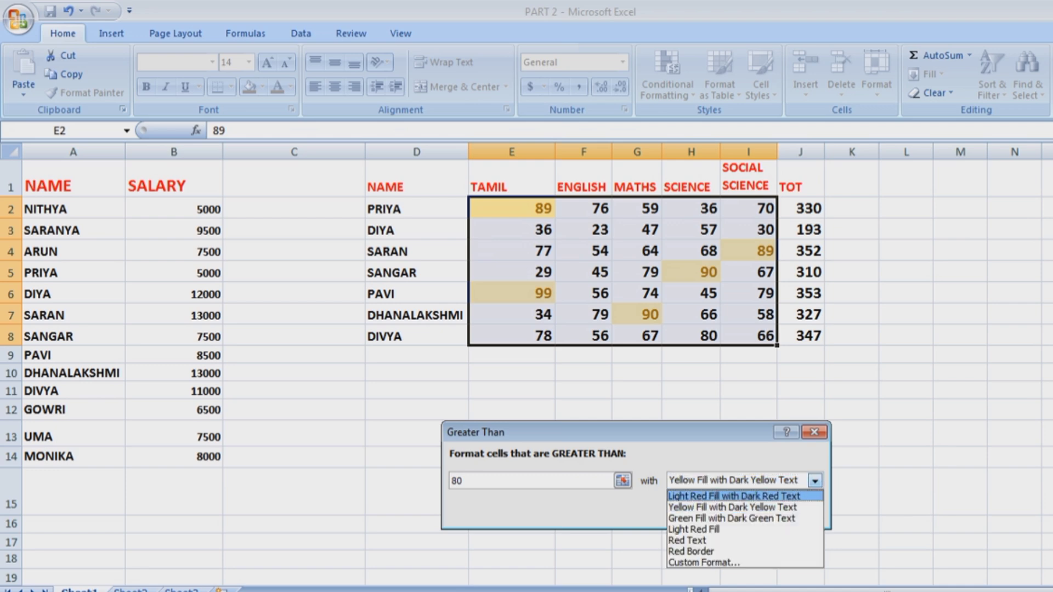
pyautogui.click(729, 518)
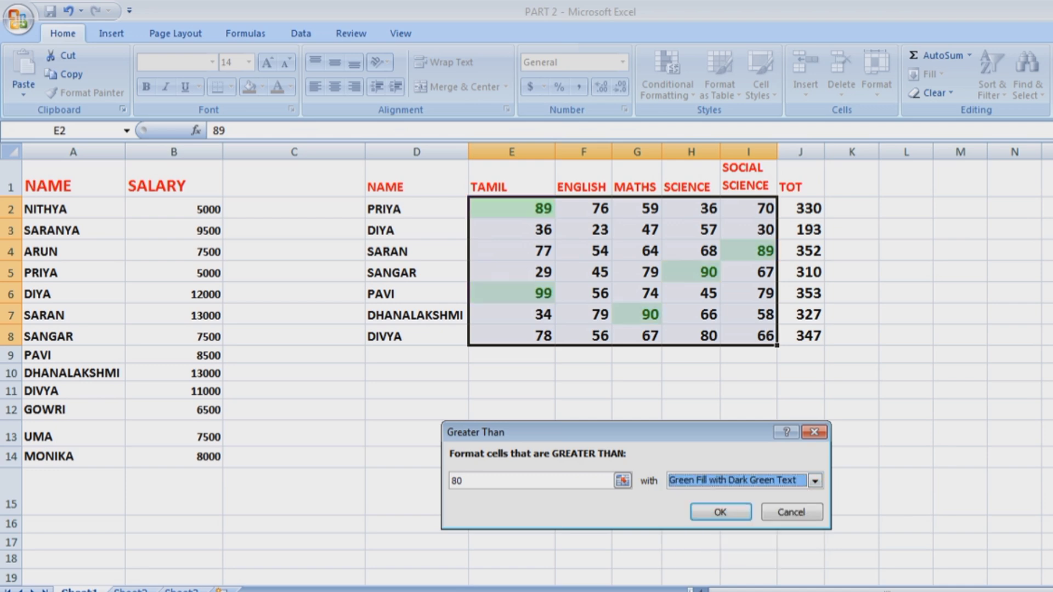
pyautogui.click(721, 512)
pyautogui.click(749, 492)
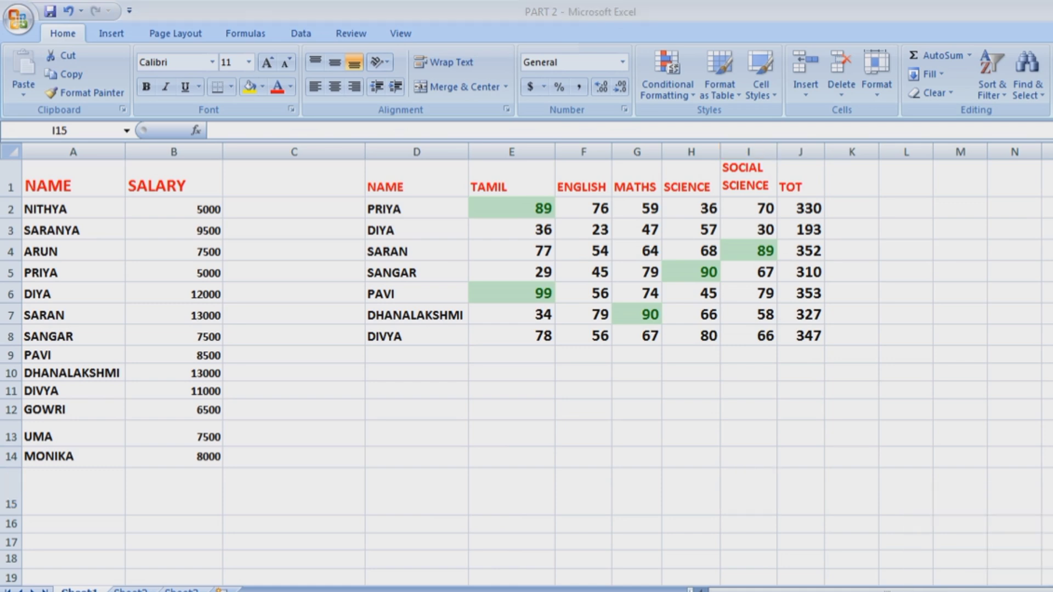
# Add a Less Than 35 rule with Light Red Fill and Dark Red Text to marks E2:I8.
pyautogui.click(749, 492)
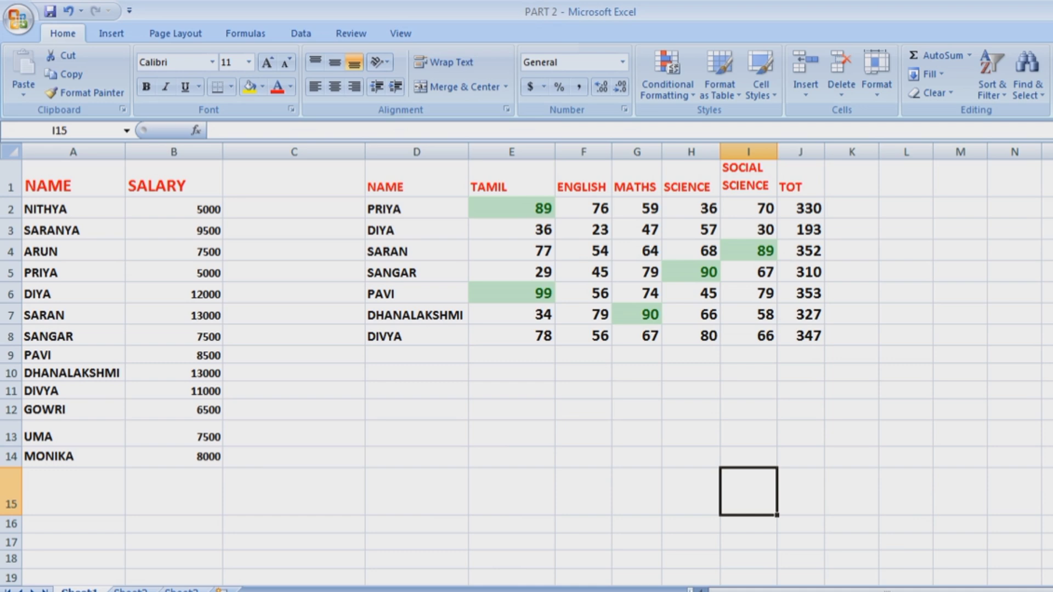
pyautogui.moveTo(511, 209); pyautogui.dragTo(749, 335)
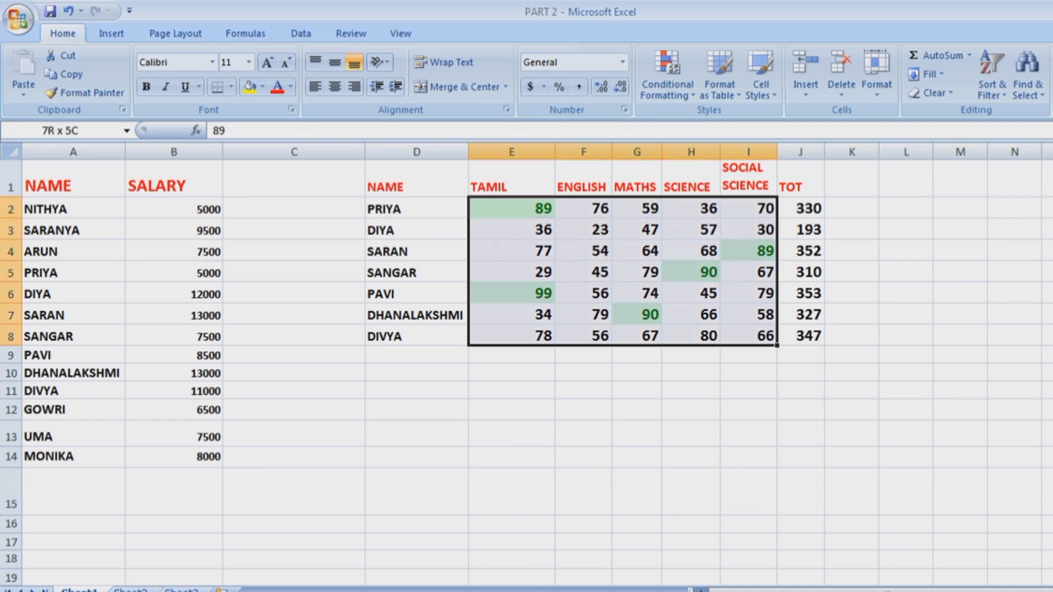
pyautogui.click(667, 77)
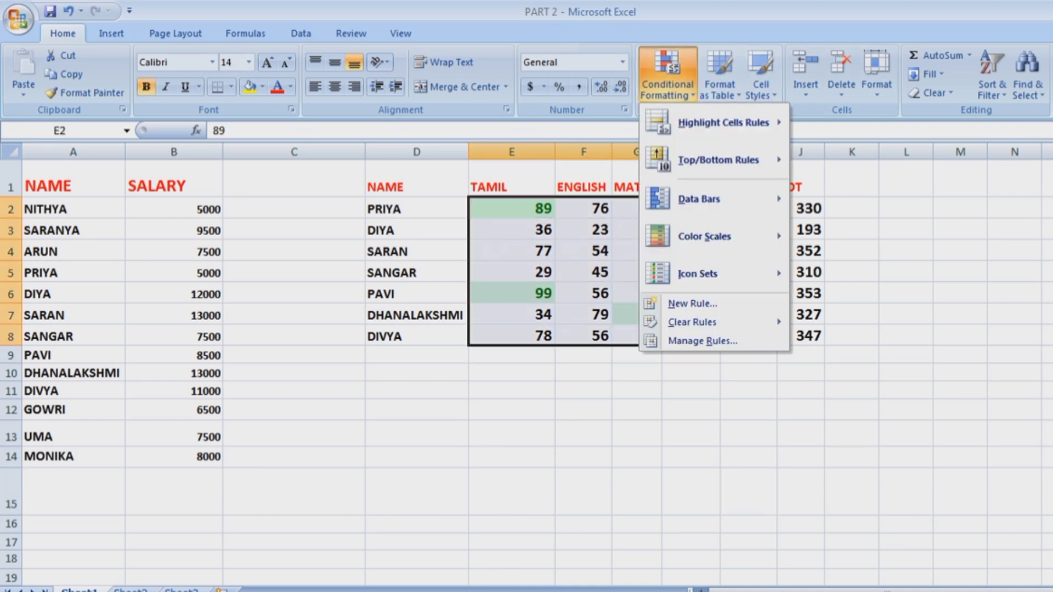
pyautogui.moveTo(724, 122)
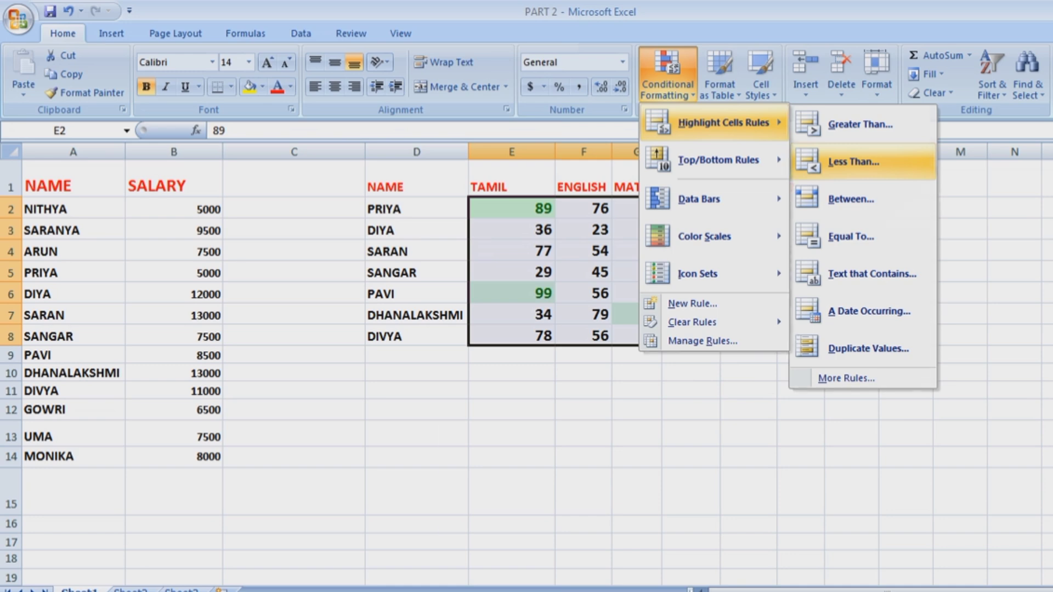
pyautogui.click(854, 161)
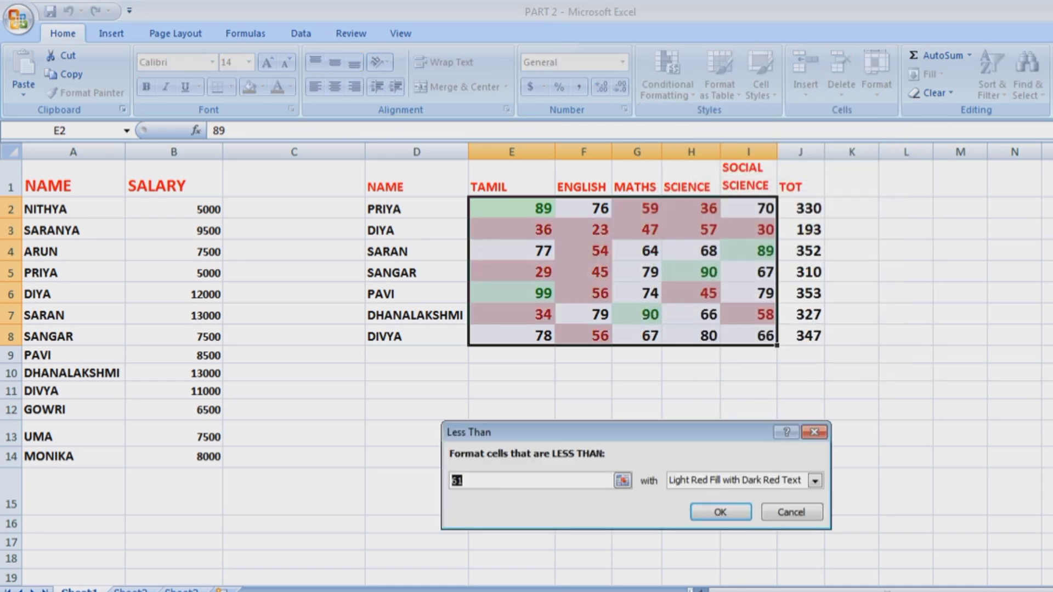
pyautogui.press('BackSpace')
pyautogui.write('3')
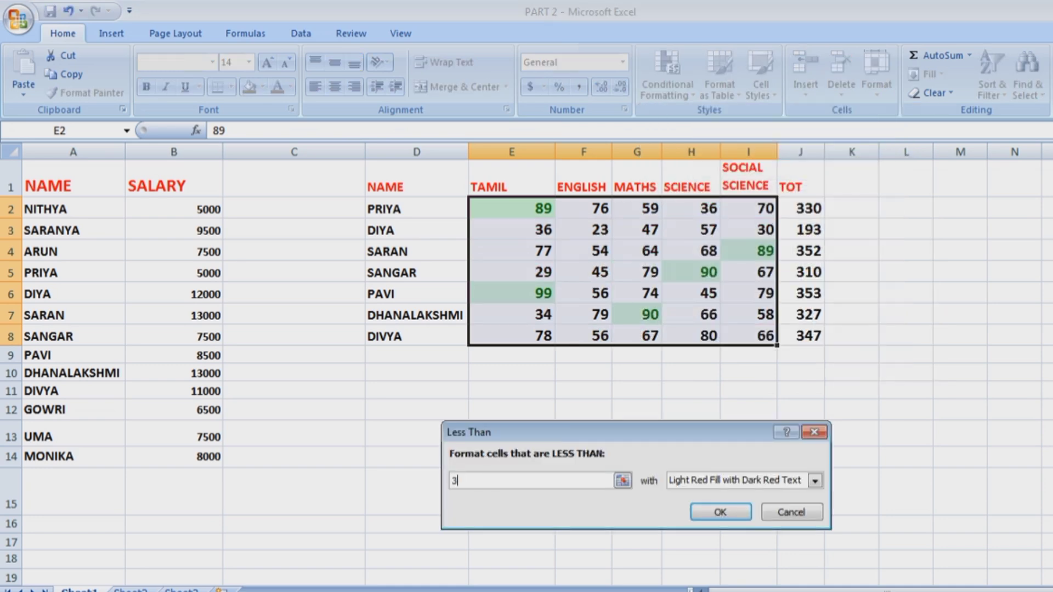
pyautogui.write('5')
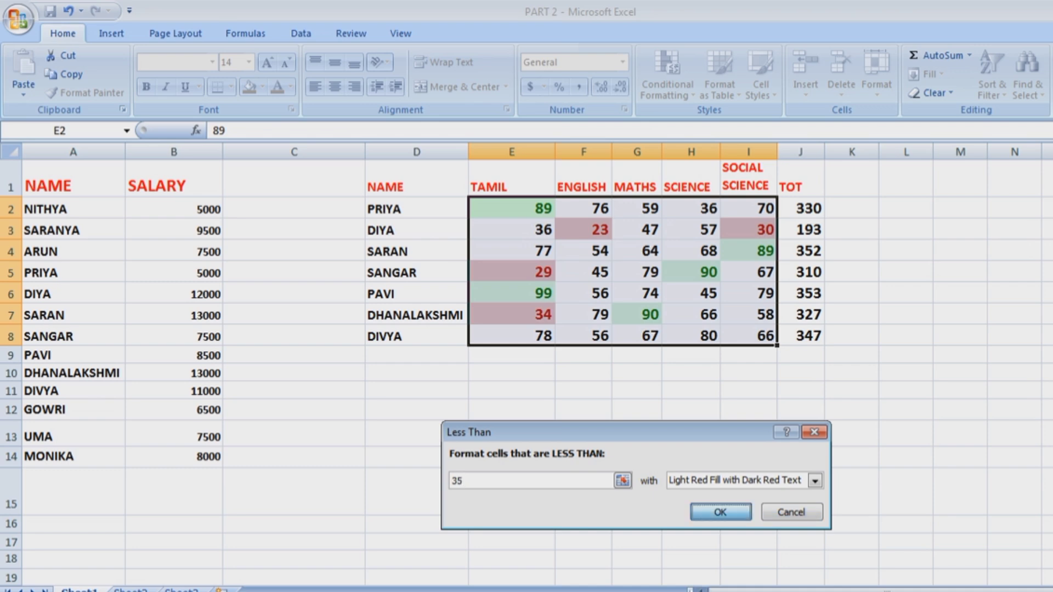
pyautogui.click(720, 512)
pyautogui.click(637, 409)
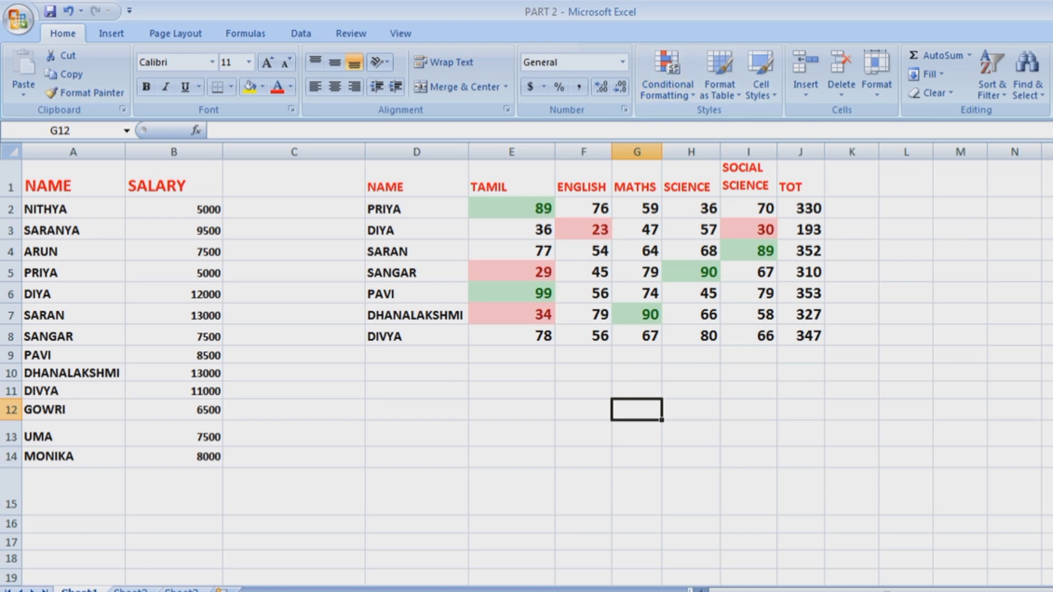
# Start a Between rule for marks E2:I8 from 35 to 80.
pyautogui.moveTo(512, 209); pyautogui.dragTo(748, 336)
pyautogui.click(667, 74)
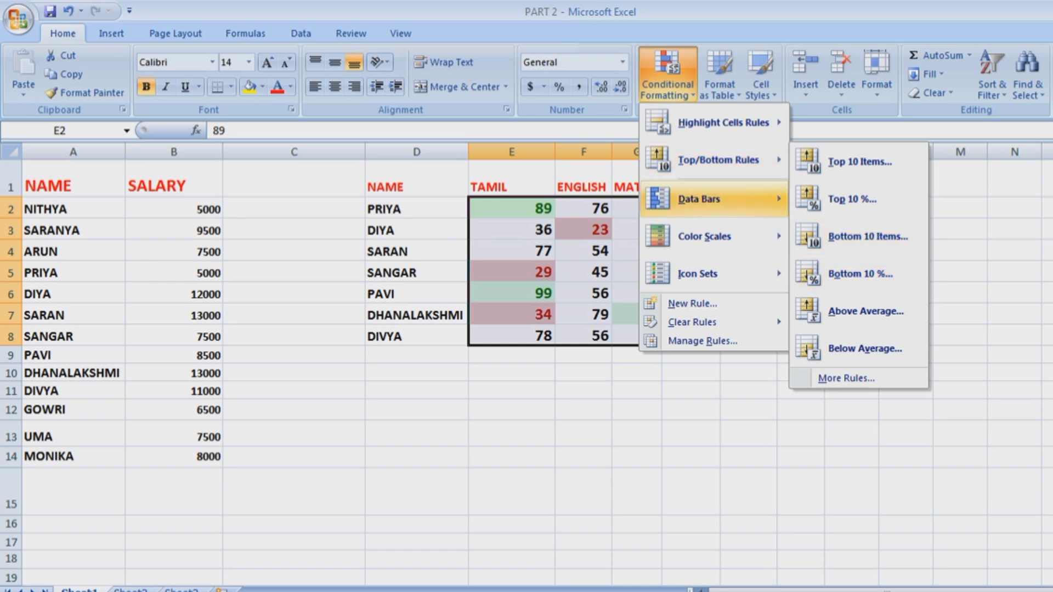
pyautogui.moveTo(700, 199)
pyautogui.moveTo(723, 123)
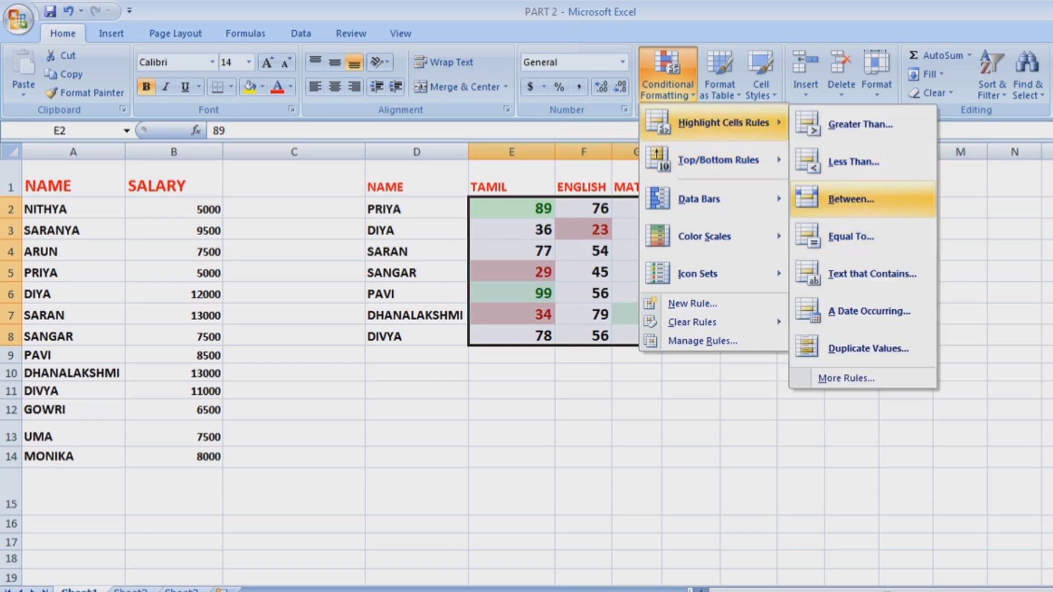
pyautogui.click(851, 199)
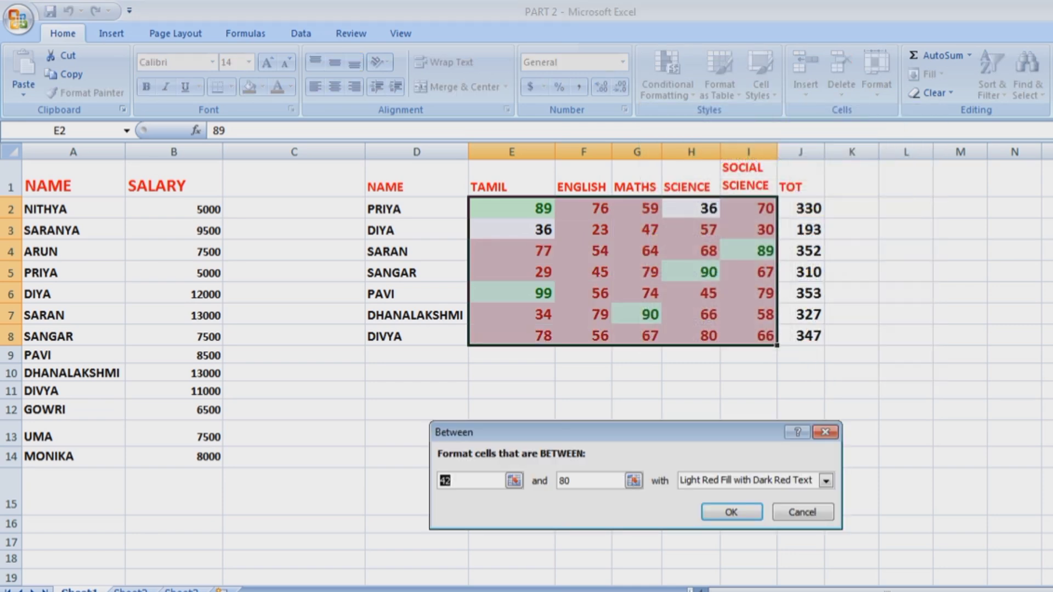
pyautogui.write('35')
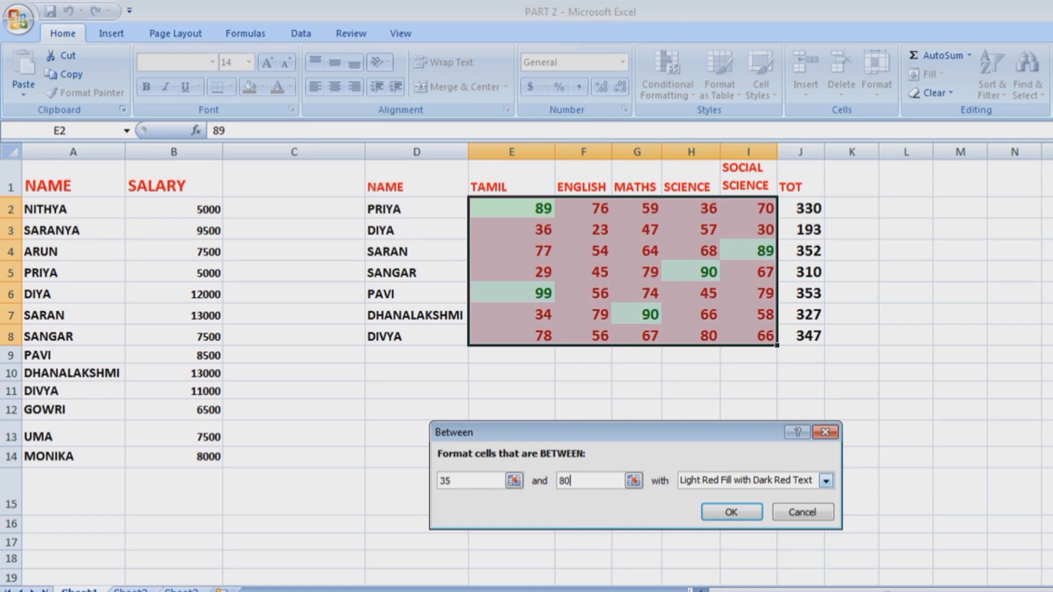
pyautogui.click(826, 480)
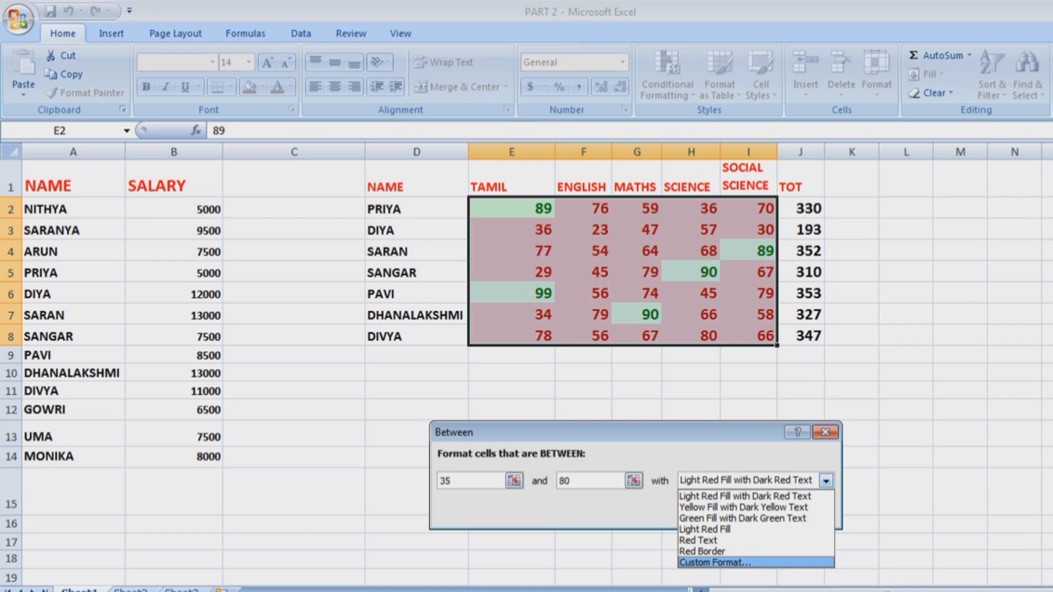
# Give the 35–80 rule a custom yellow font colour and apply it.
pyautogui.click(715, 562)
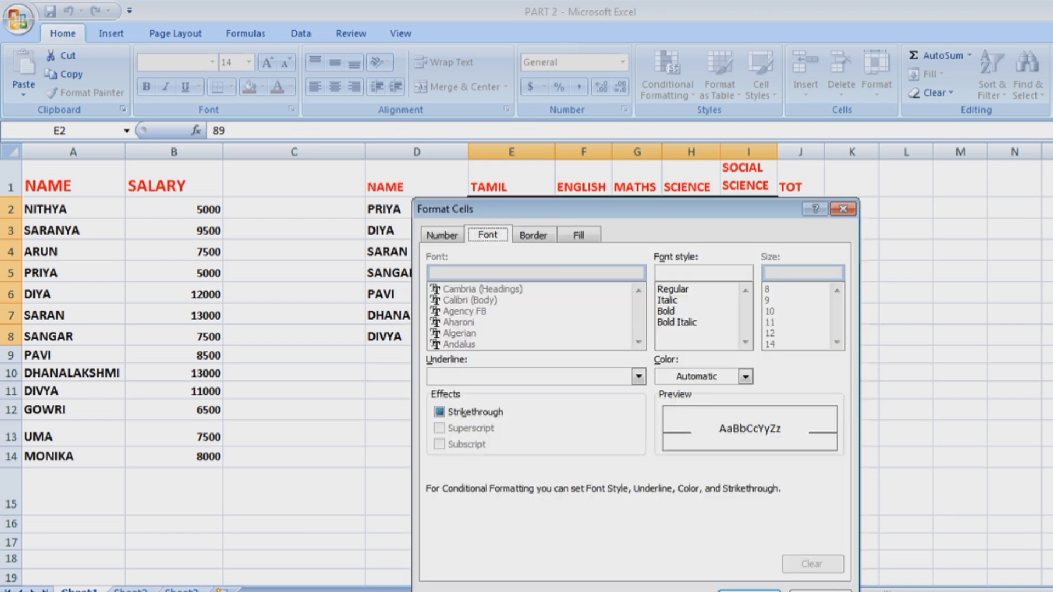
pyautogui.click(745, 377)
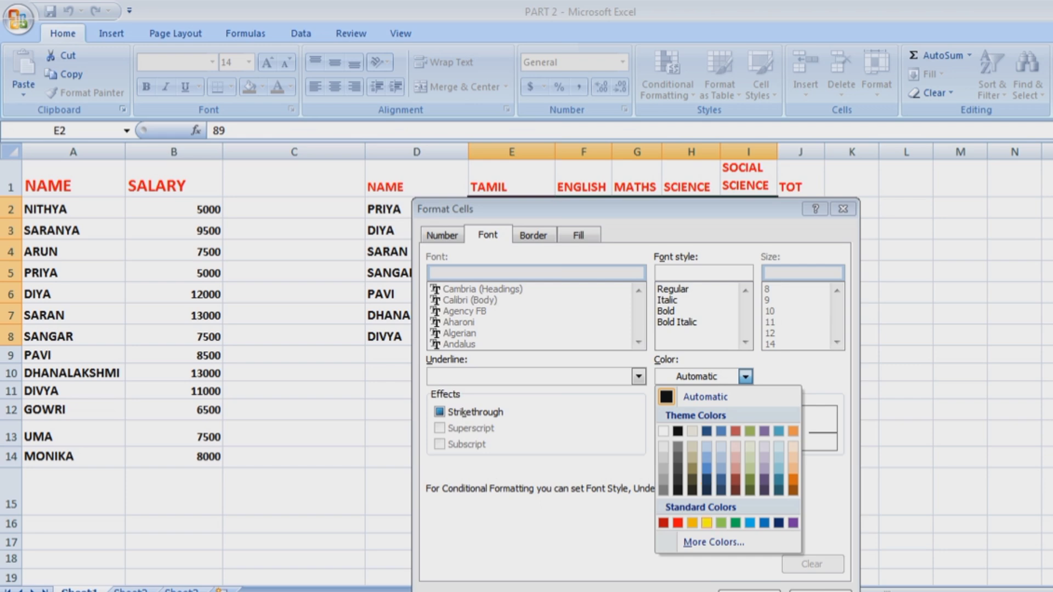
pyautogui.click(707, 523)
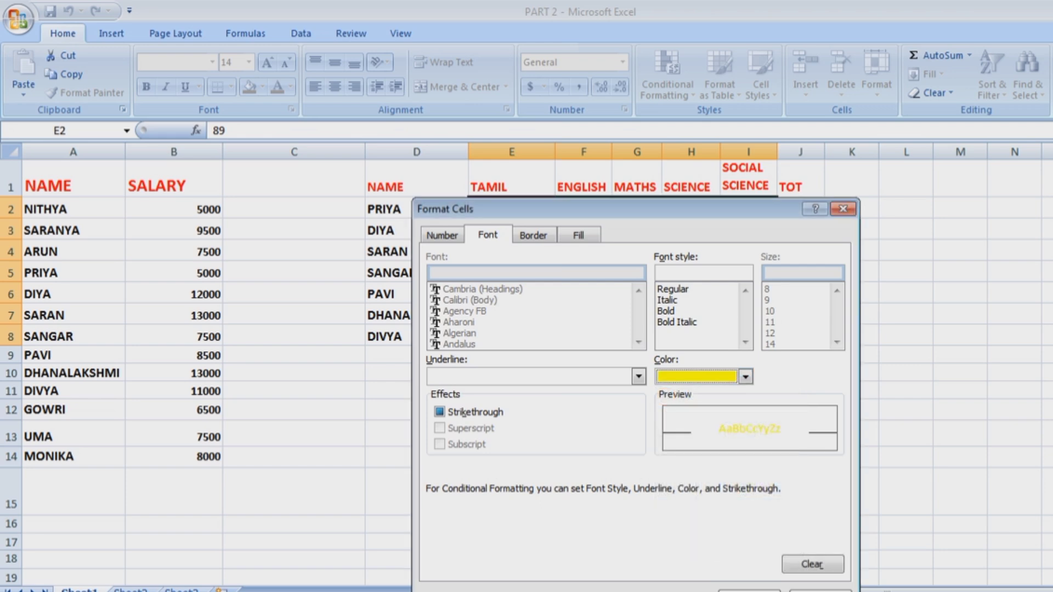
pyautogui.click(442, 235)
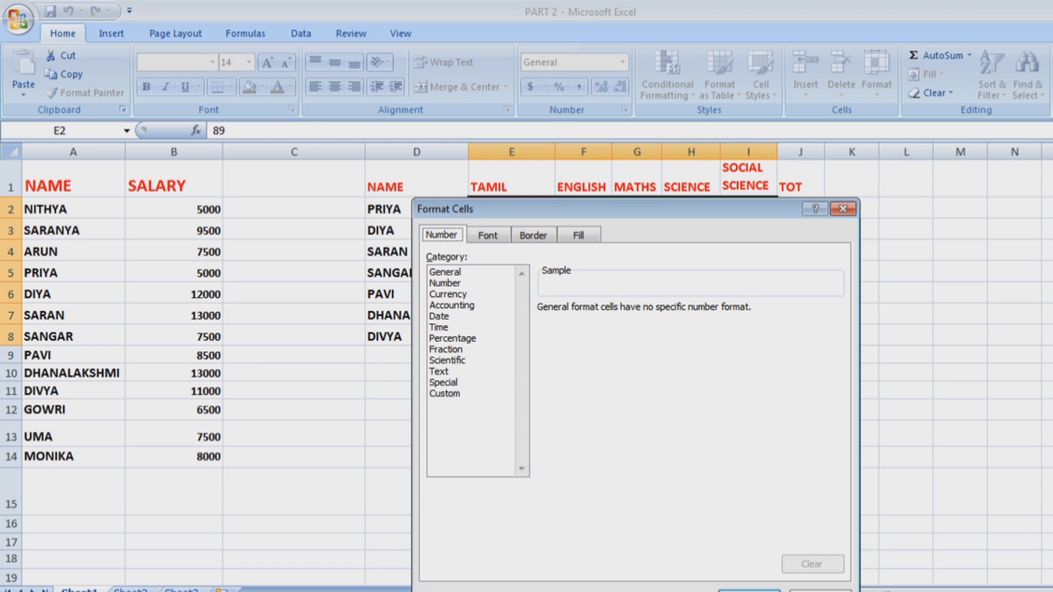
pyautogui.click(749, 591)
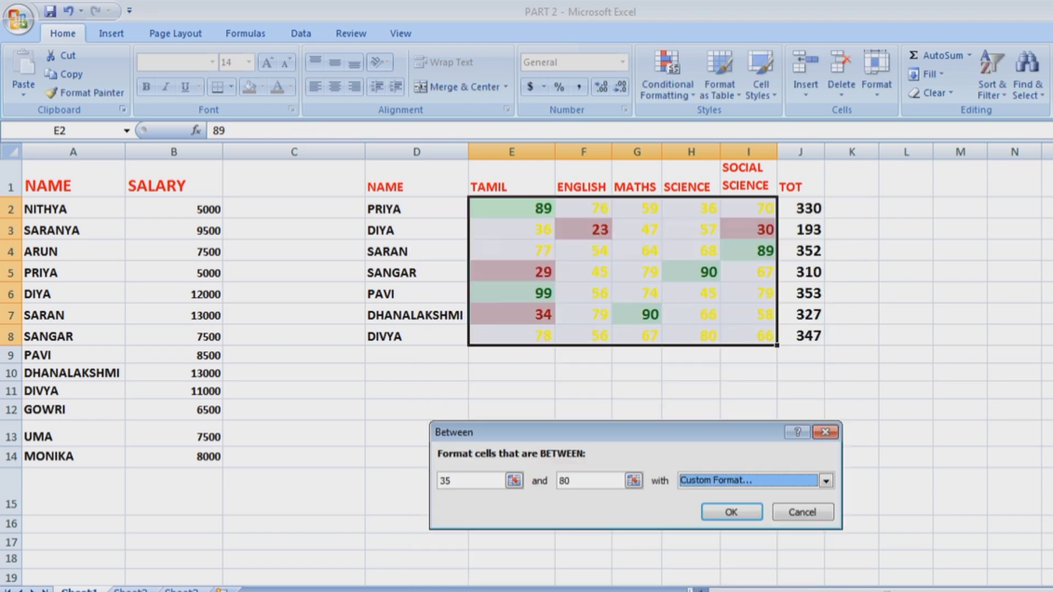
pyautogui.press('Return')
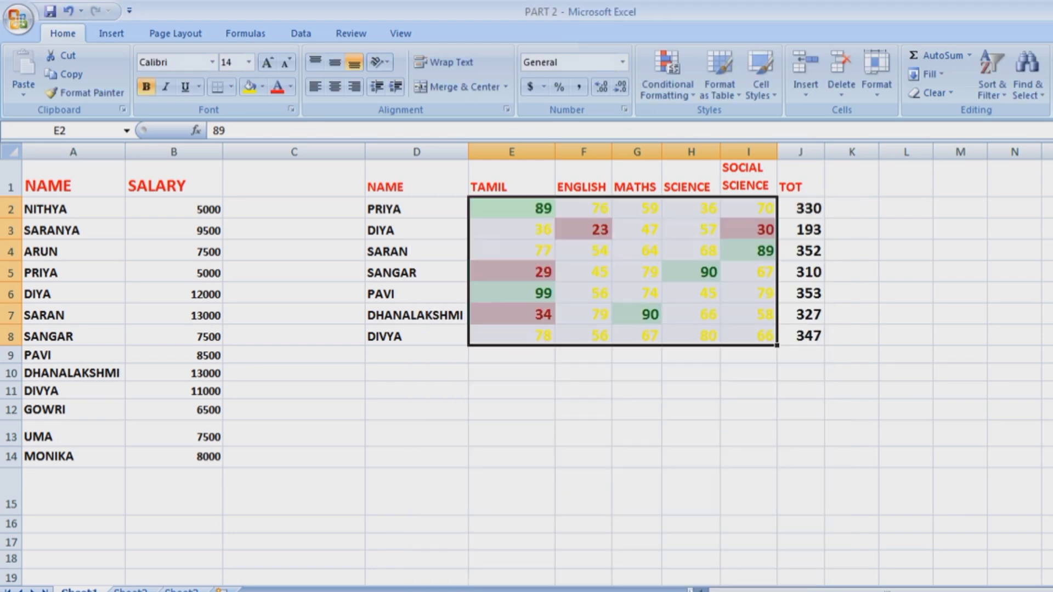
pyautogui.click(800, 492)
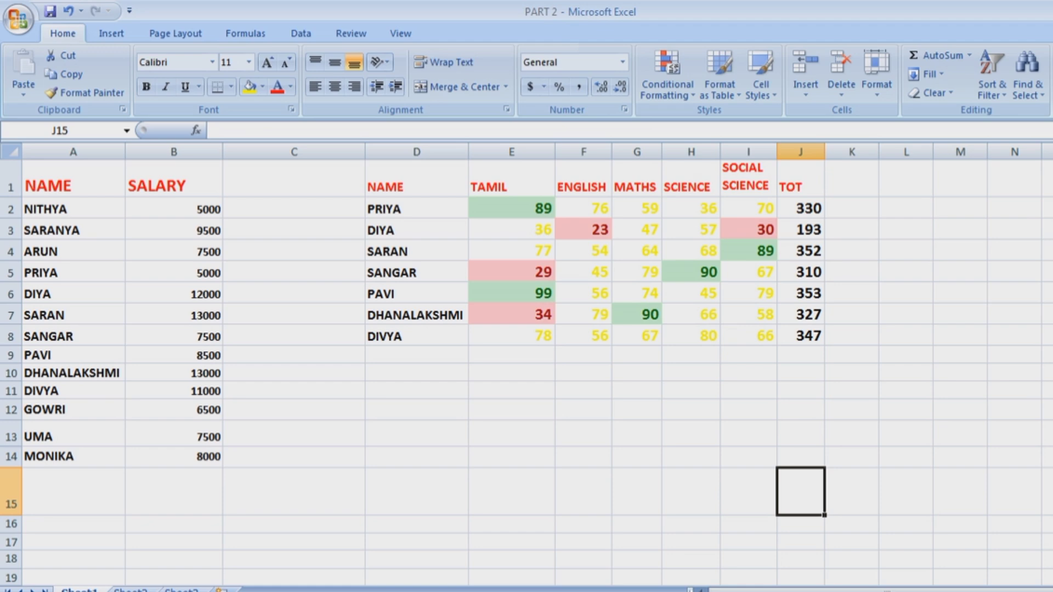
# Start an Equal To rule matching 79 on marks E2:I8.
pyautogui.moveTo(511, 209); pyautogui.dragTo(748, 336)
pyautogui.click(800, 390)
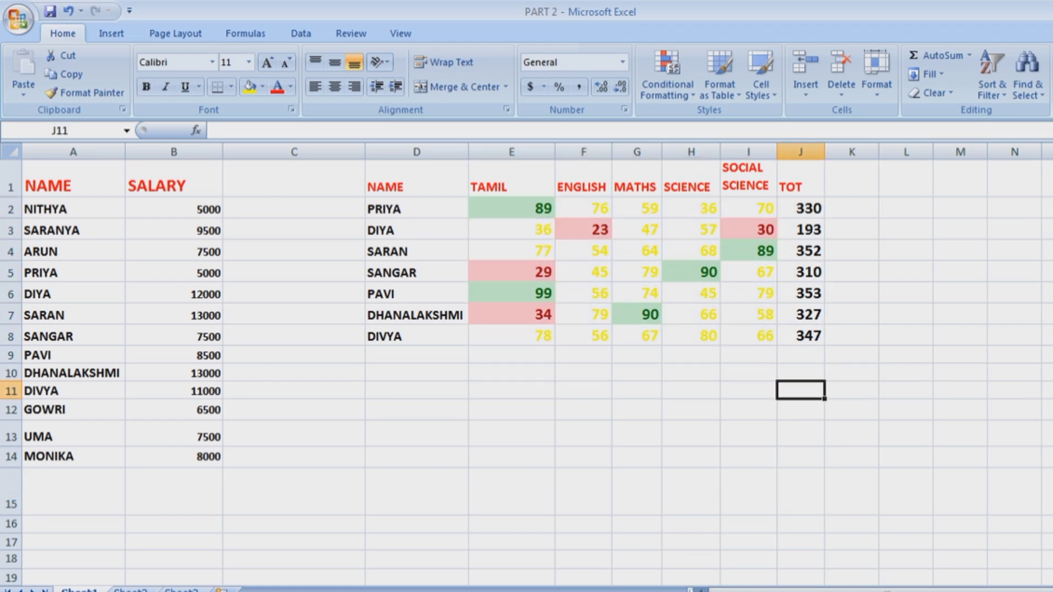
pyautogui.moveTo(512, 208); pyautogui.dragTo(748, 335)
pyautogui.click(667, 76)
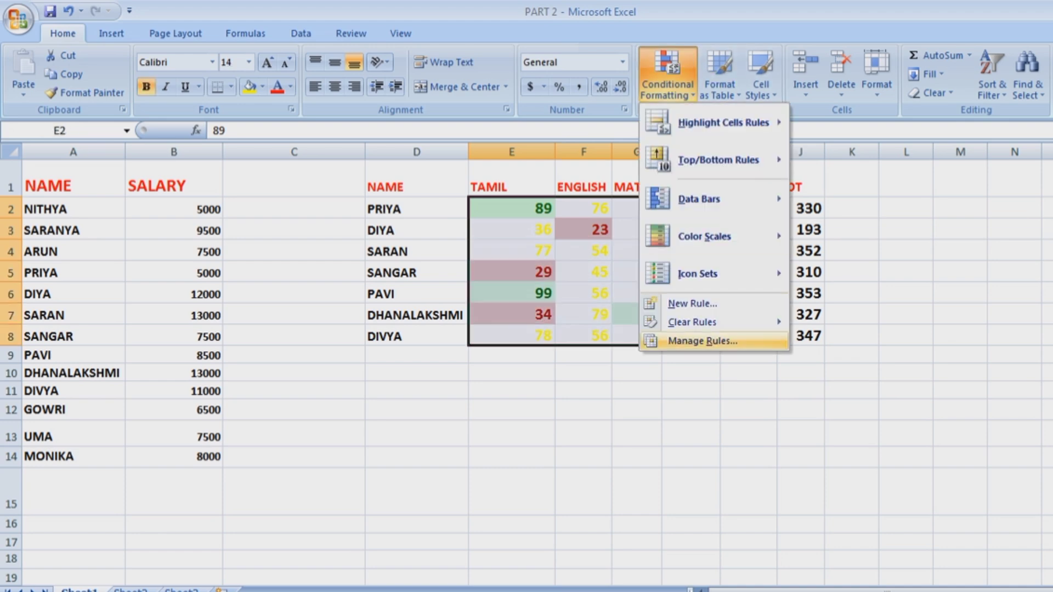
pyautogui.moveTo(724, 122)
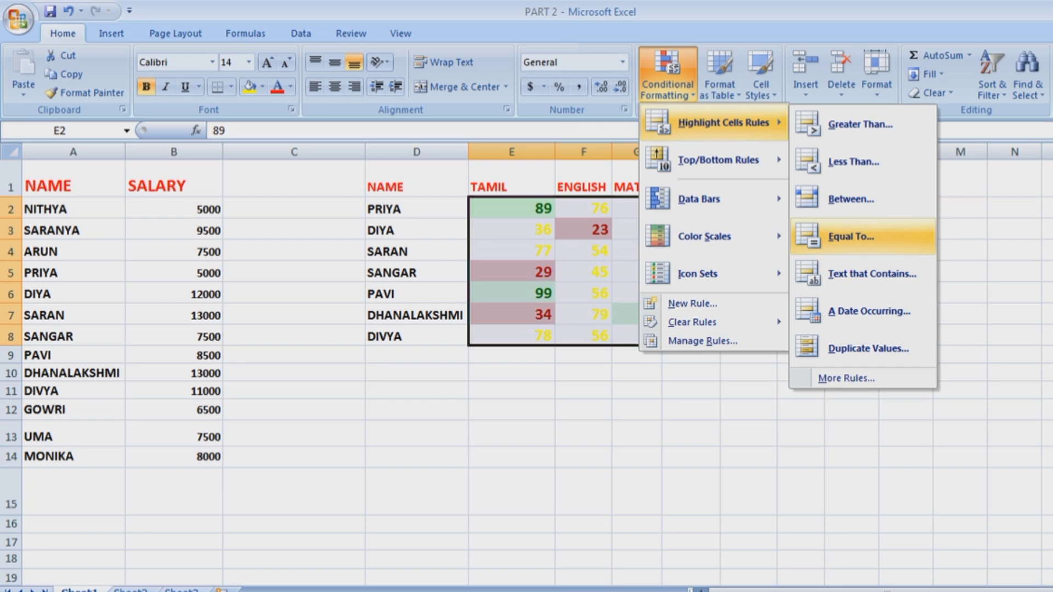
pyautogui.click(852, 236)
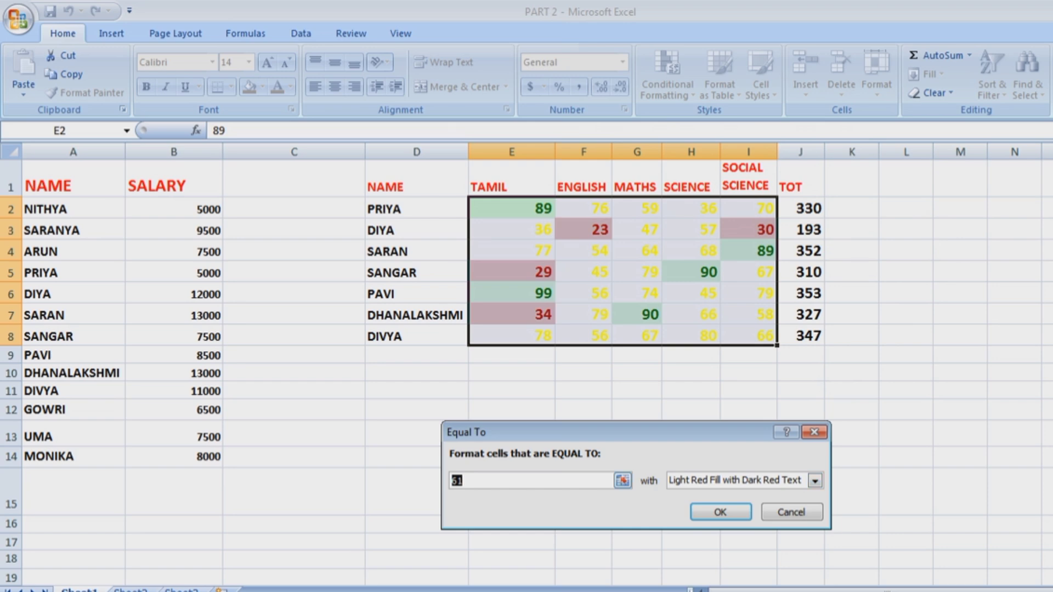
pyautogui.write('70')
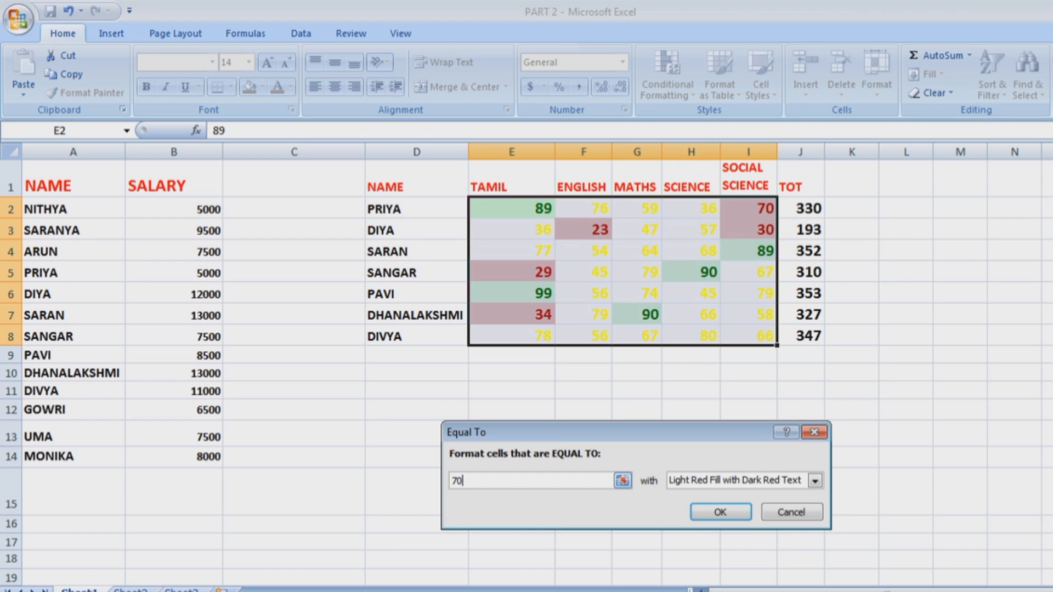
pyautogui.press('BackSpace')
pyautogui.write('9')
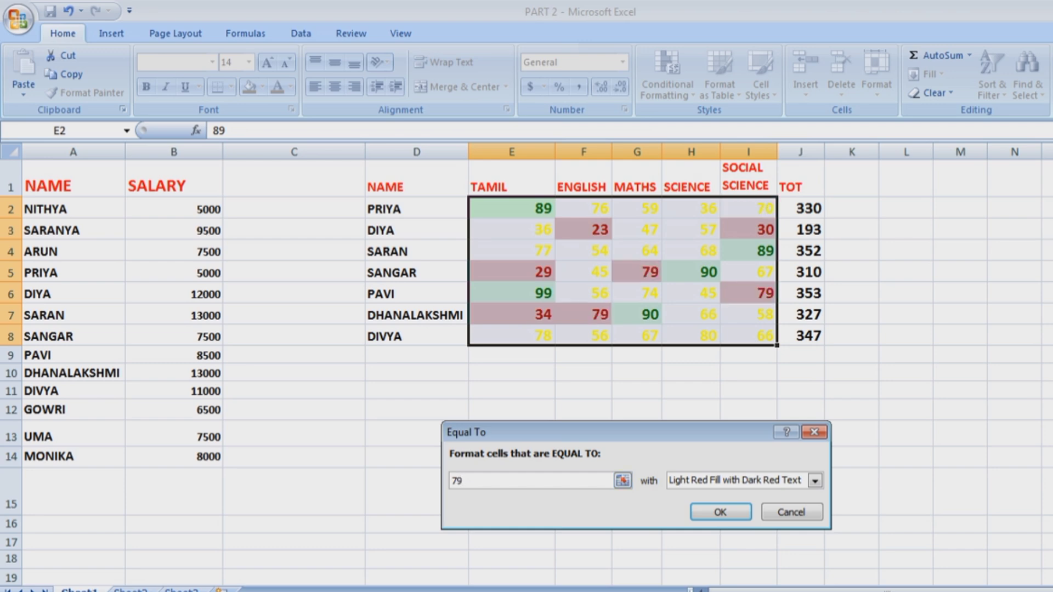
# Give the Equal To 79 rule a custom blue font colour and apply it.
pyautogui.press('Tab')
pyautogui.hotkey('alt', 'Down')
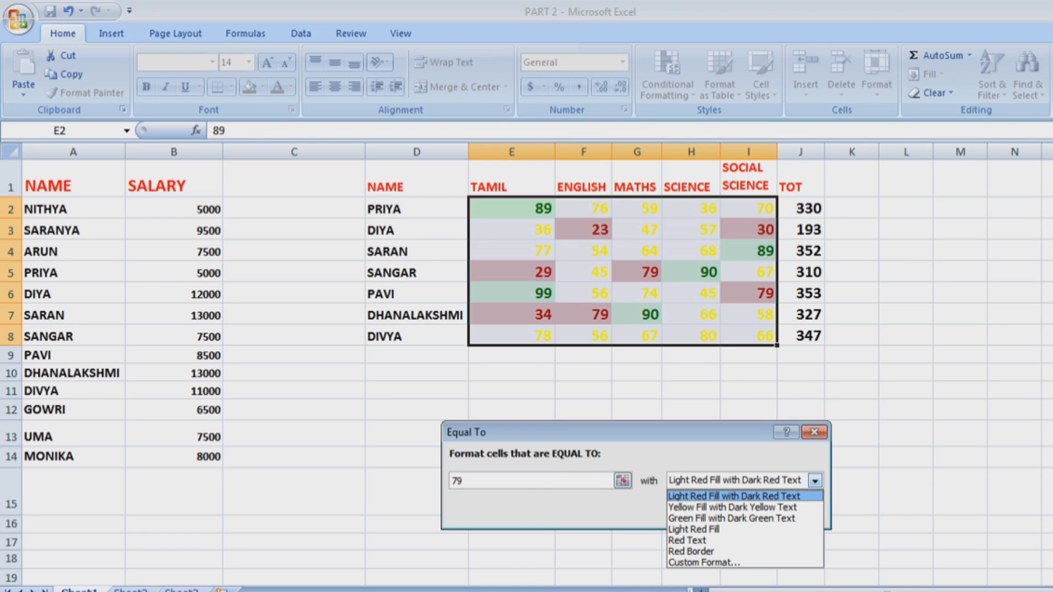
pyautogui.press('Down')
pyautogui.press('Down')
pyautogui.press('Down')
pyautogui.press('Down')
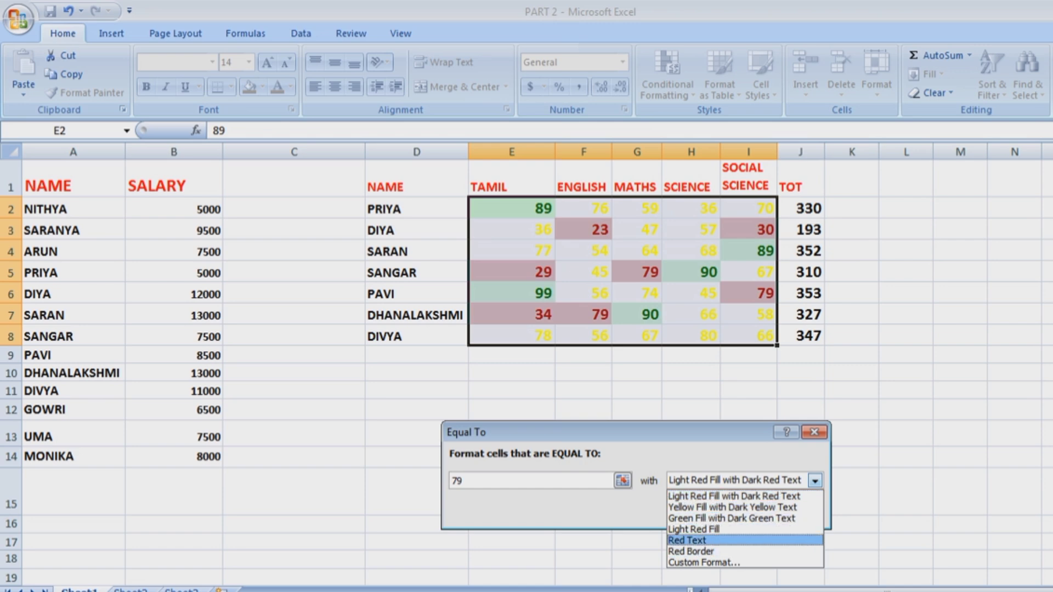
pyautogui.press('Return')
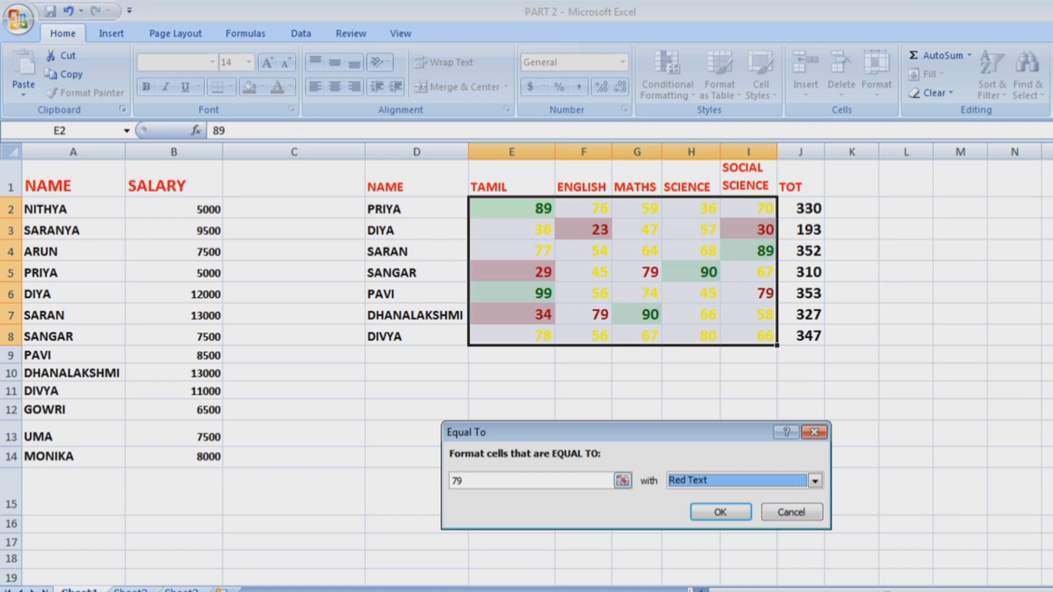
pyautogui.hotkey('alt', 'Down')
pyautogui.press('Down')
pyautogui.press('Down')
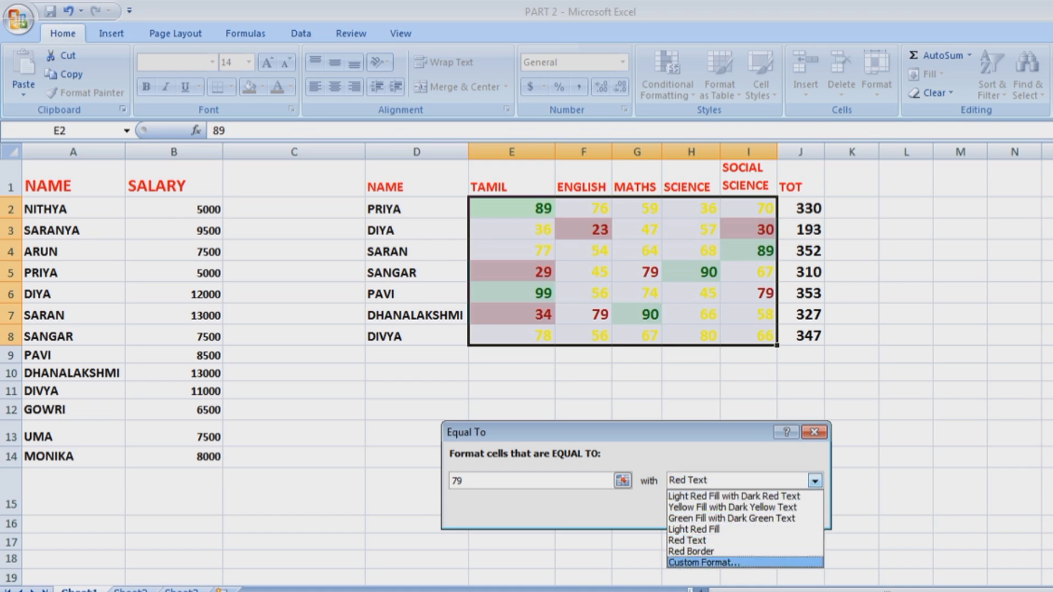
pyautogui.press('Return')
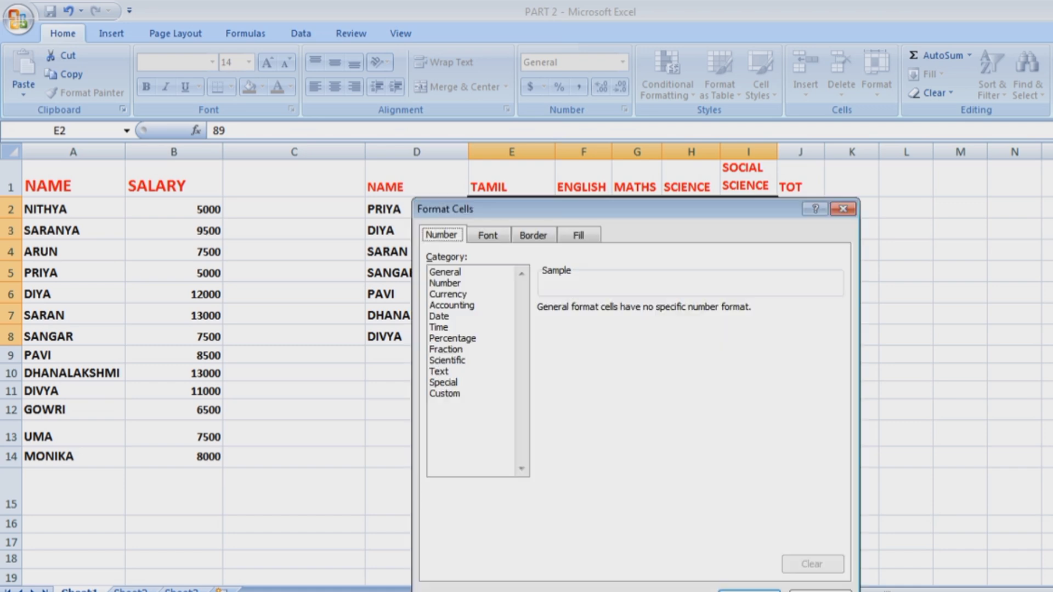
pyautogui.hotkey('ctrl', 'Tab')
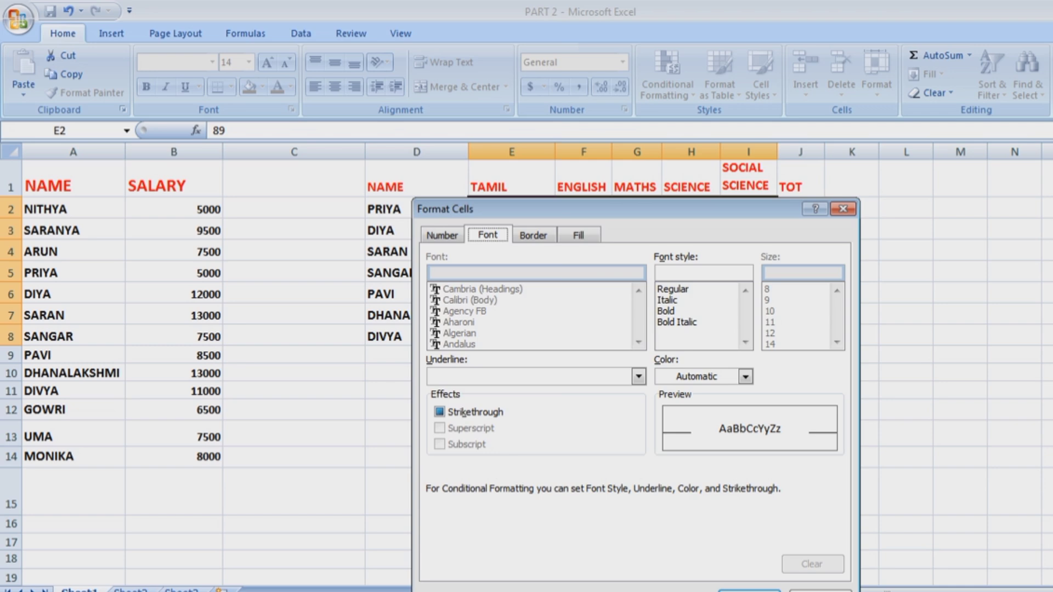
pyautogui.click(745, 377)
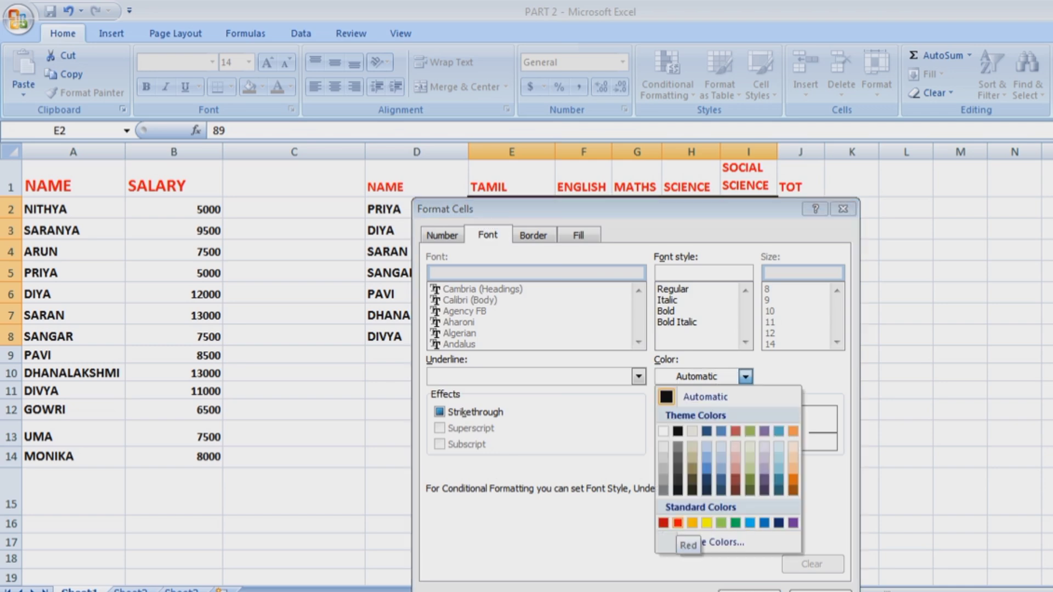
pyautogui.click(764, 523)
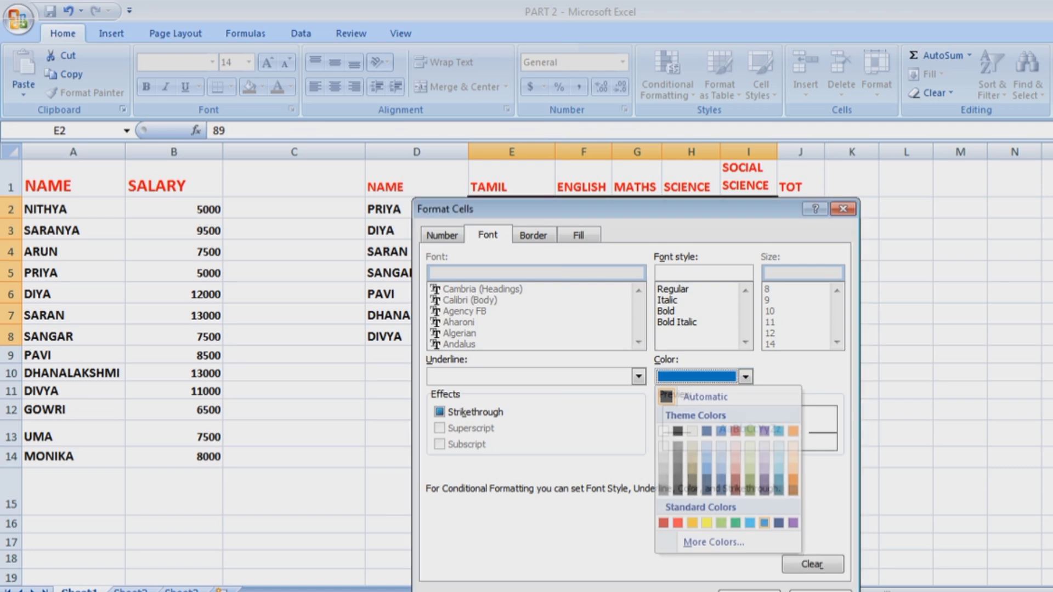
pyautogui.press('Return')
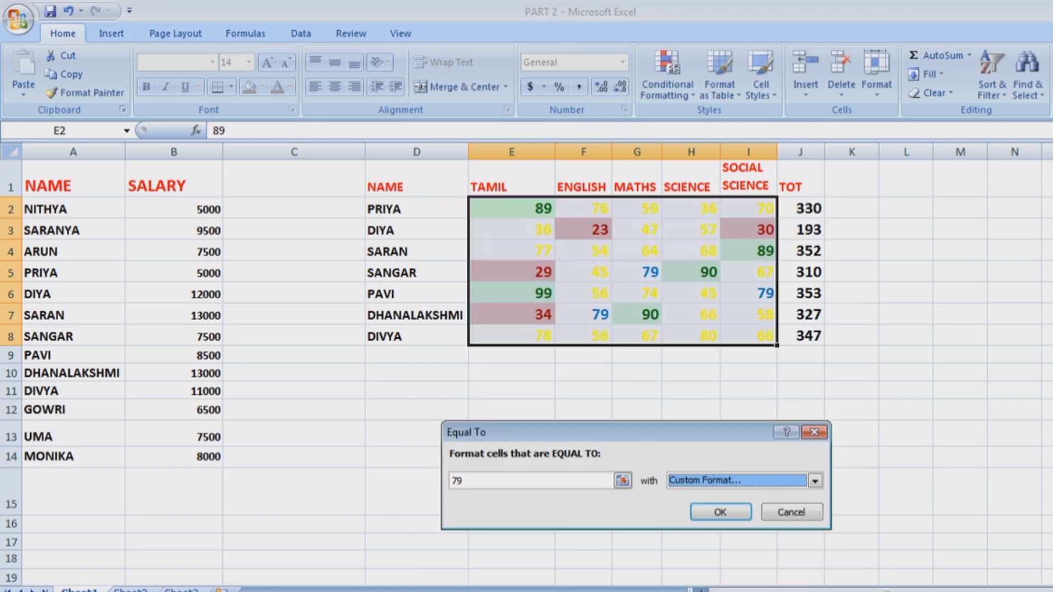
pyautogui.click(721, 512)
pyautogui.click(800, 457)
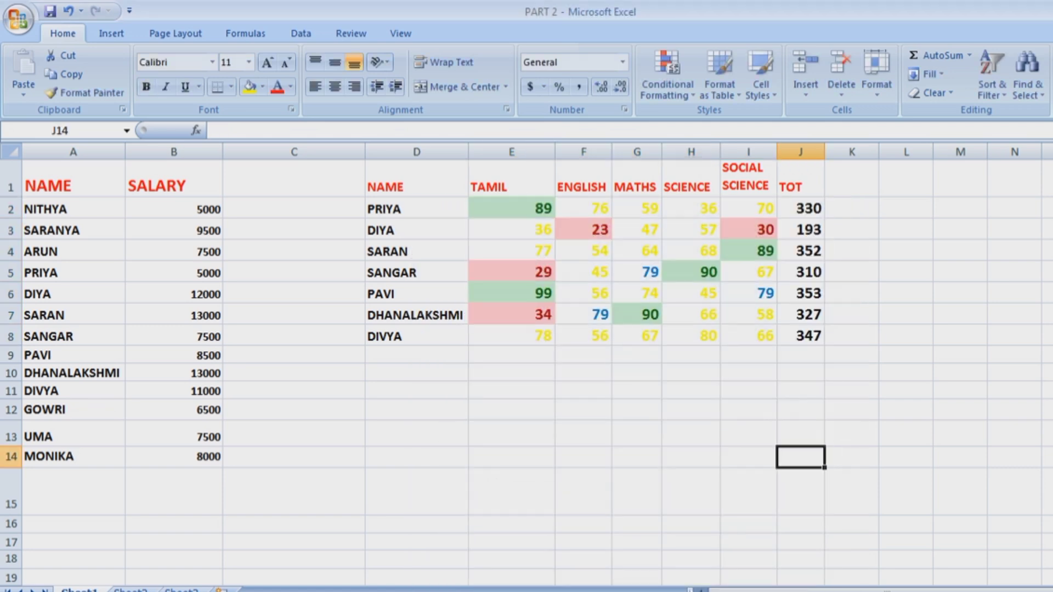
# Check that the 79s in the ENGLISH and SOCIAL SCIENCE columns show blue.
pyautogui.click(637, 273)
pyautogui.click(584, 336)
pyautogui.click(583, 316)
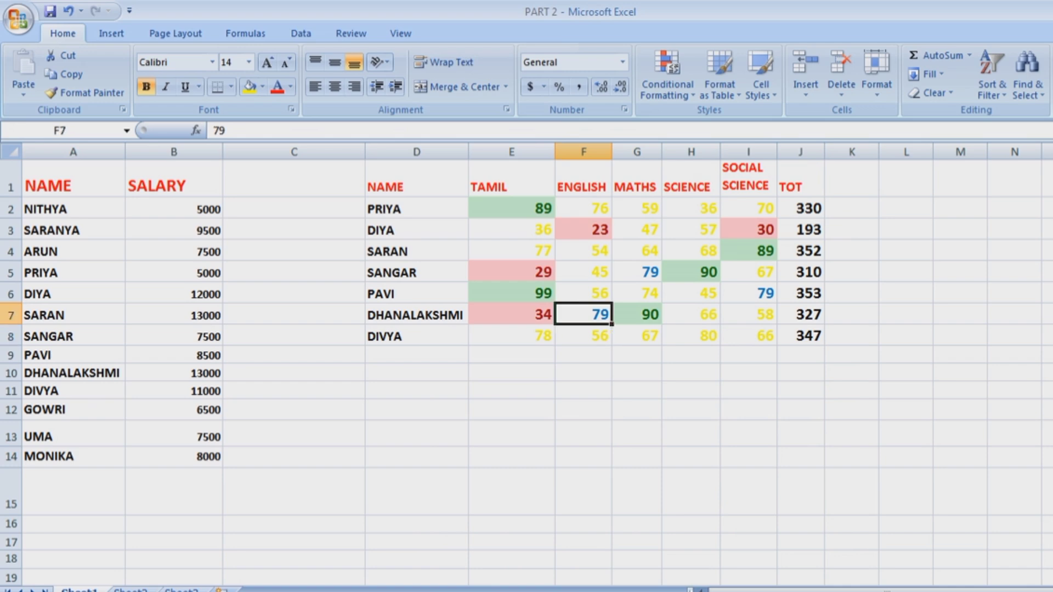
pyautogui.click(749, 293)
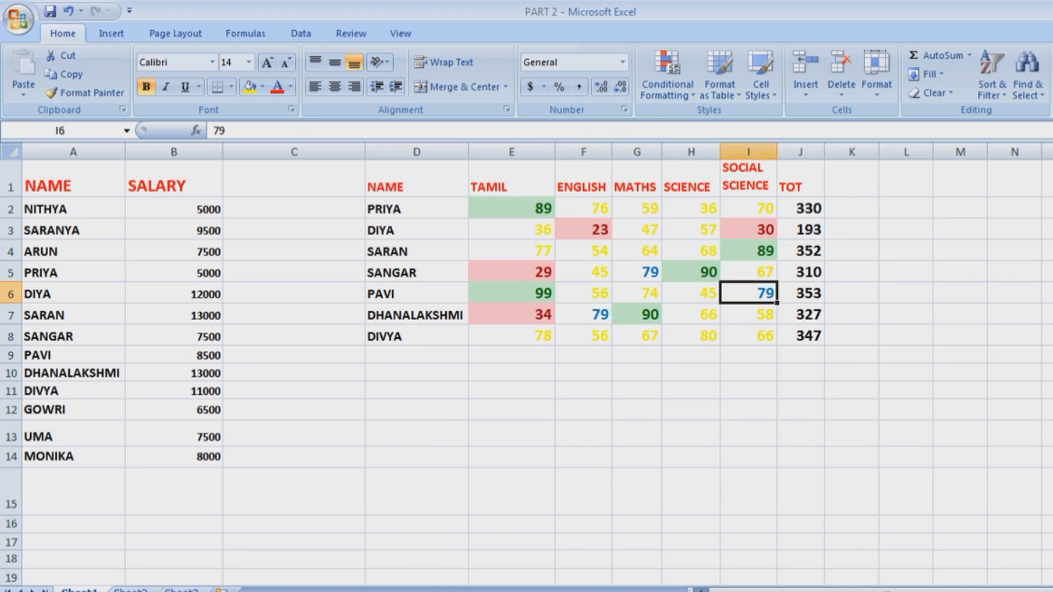
# Highlight salaries B2:B14 above 10000 with Light Red Fill and Dark Red Text.
pyautogui.moveTo(801, 208); pyautogui.dragTo(801, 336)
pyautogui.click(637, 409)
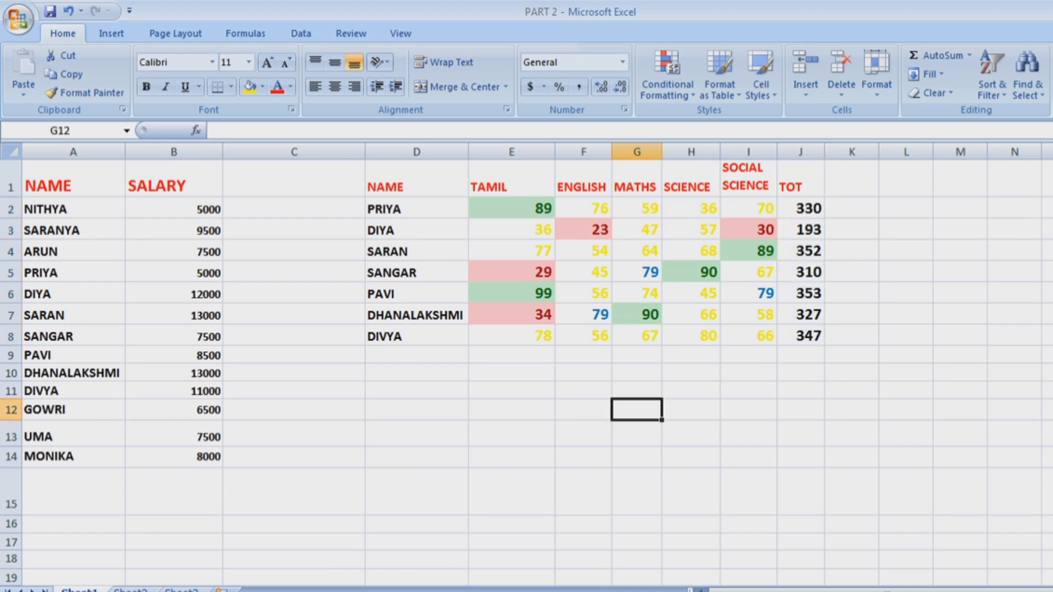
pyautogui.moveTo(173, 209); pyautogui.dragTo(174, 457)
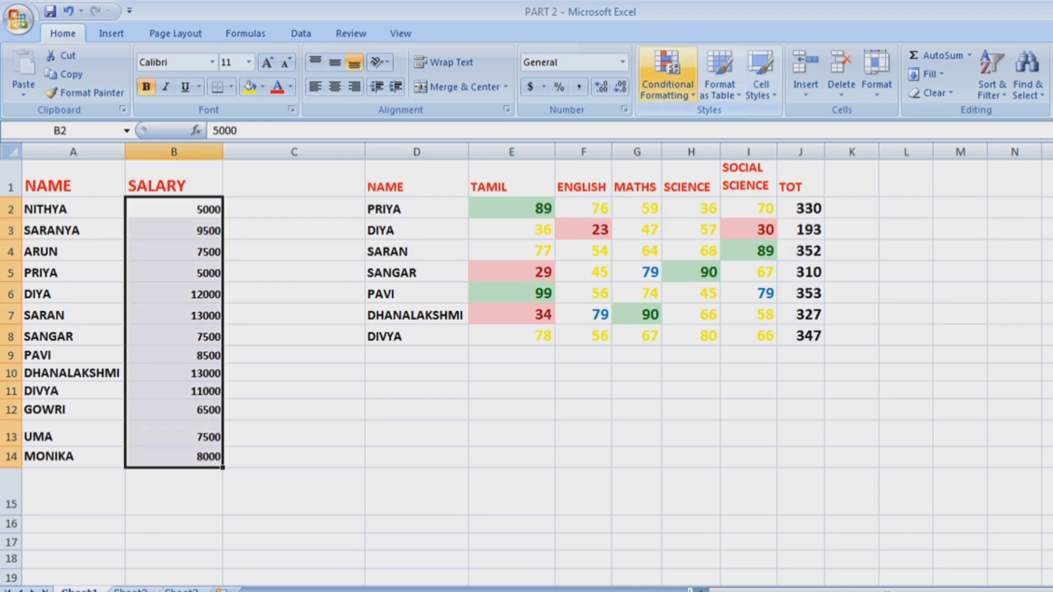
pyautogui.click(668, 77)
pyautogui.moveTo(724, 123)
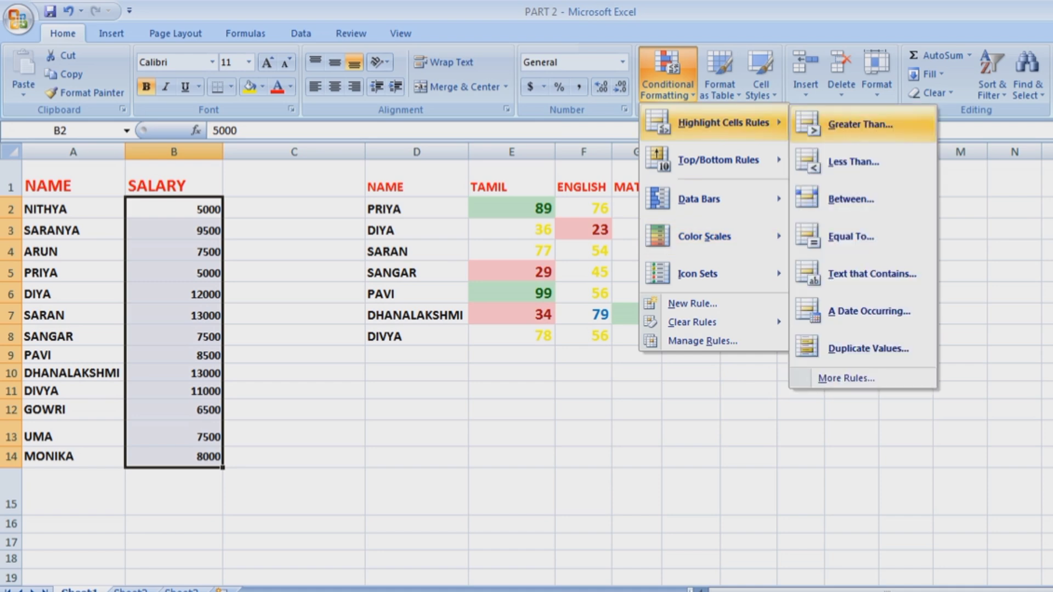
pyautogui.press('Return')
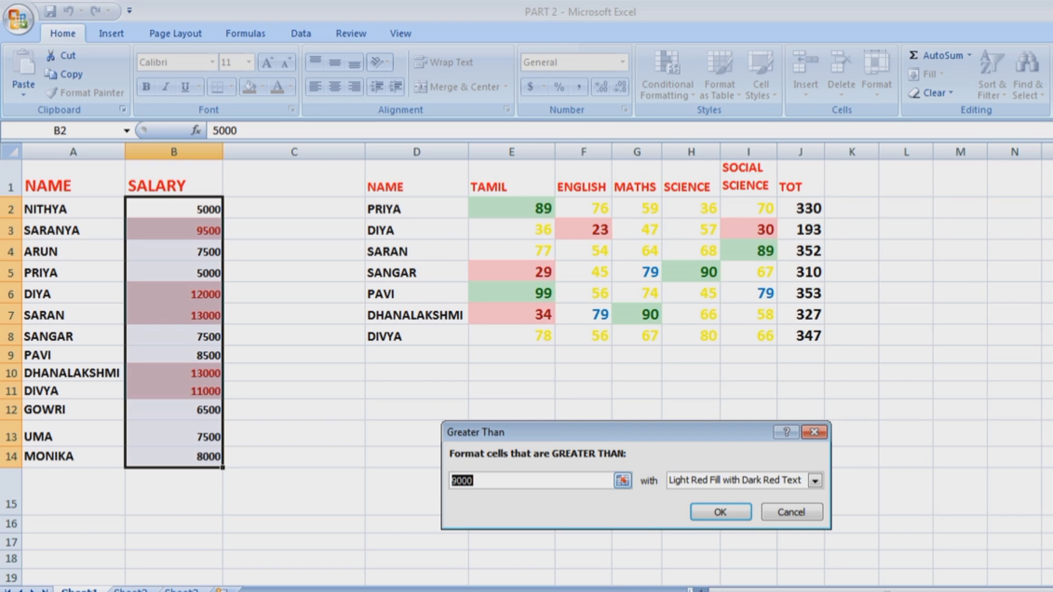
pyautogui.write('1000')
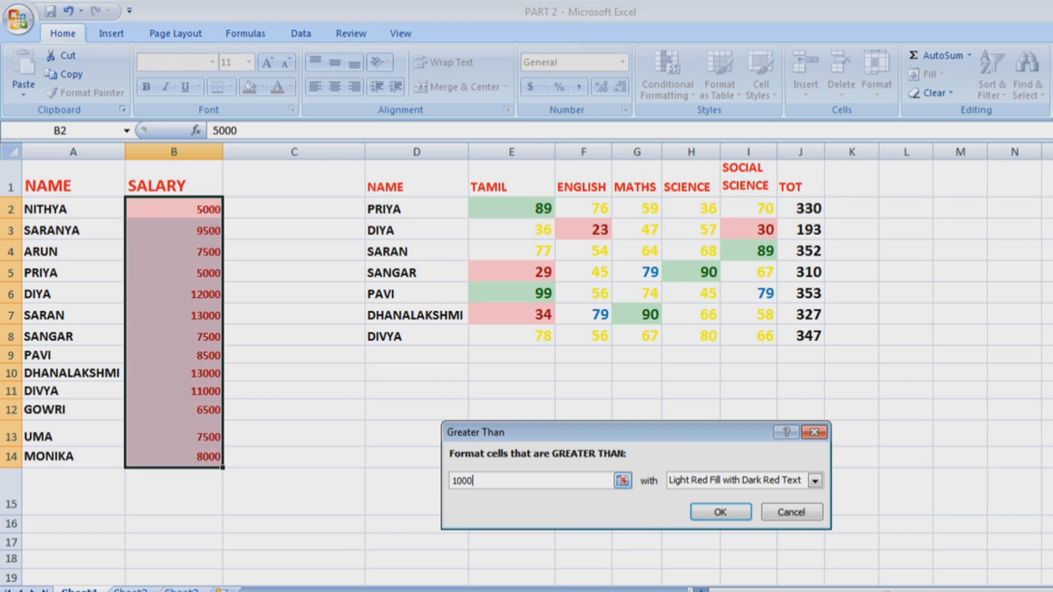
pyautogui.write('0')
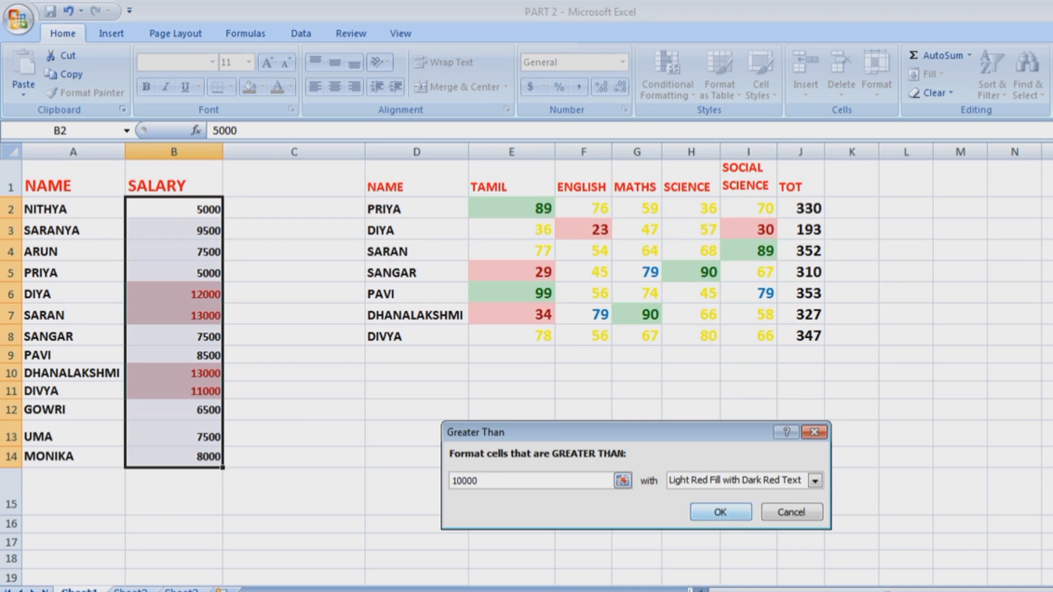
pyautogui.click(721, 512)
pyautogui.click(73, 251)
pyautogui.moveTo(174, 209); pyautogui.dragTo(174, 457)
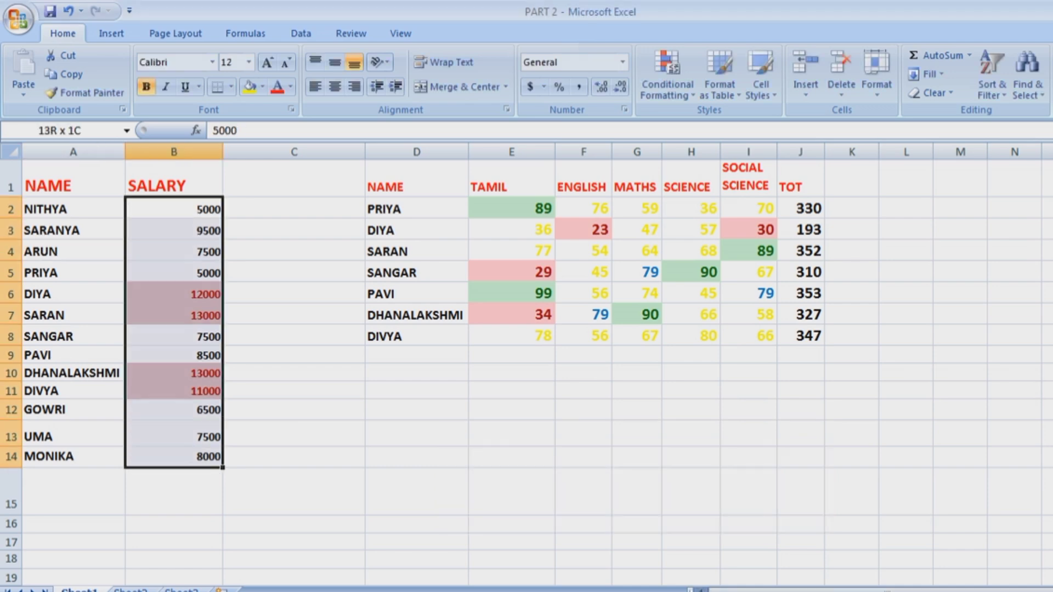
# Add a Less Than 8000 rule on the salaries with Green Fill and Dark Green Text.
pyautogui.click(668, 76)
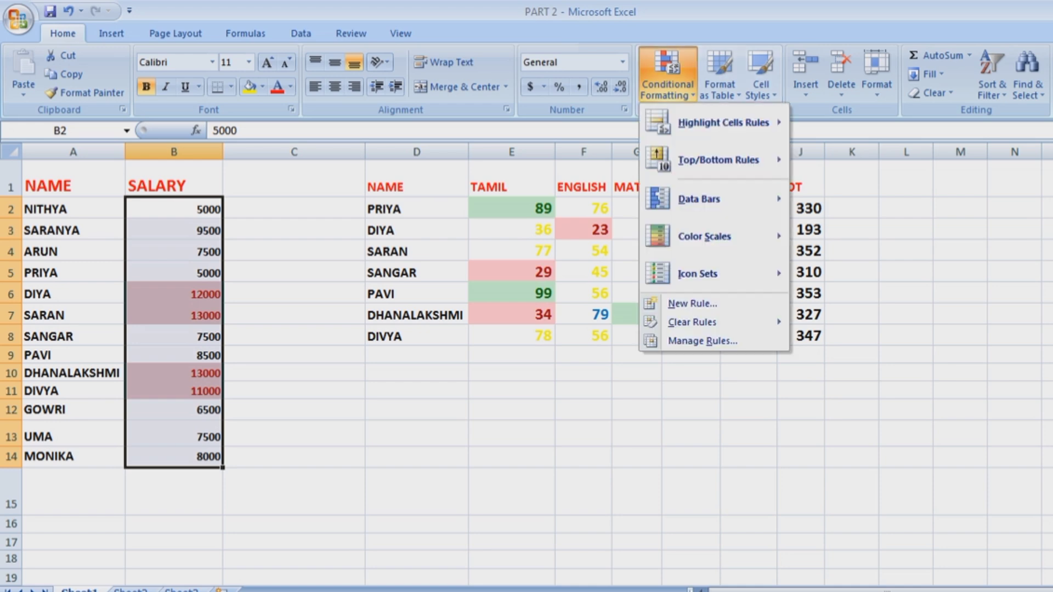
pyautogui.click(854, 161)
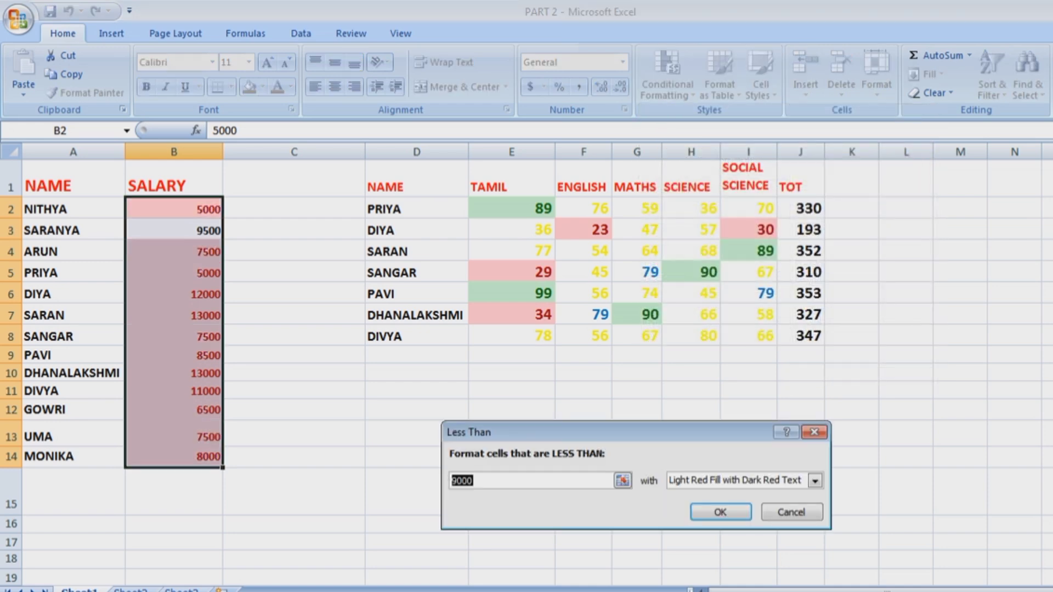
pyautogui.write('1000')
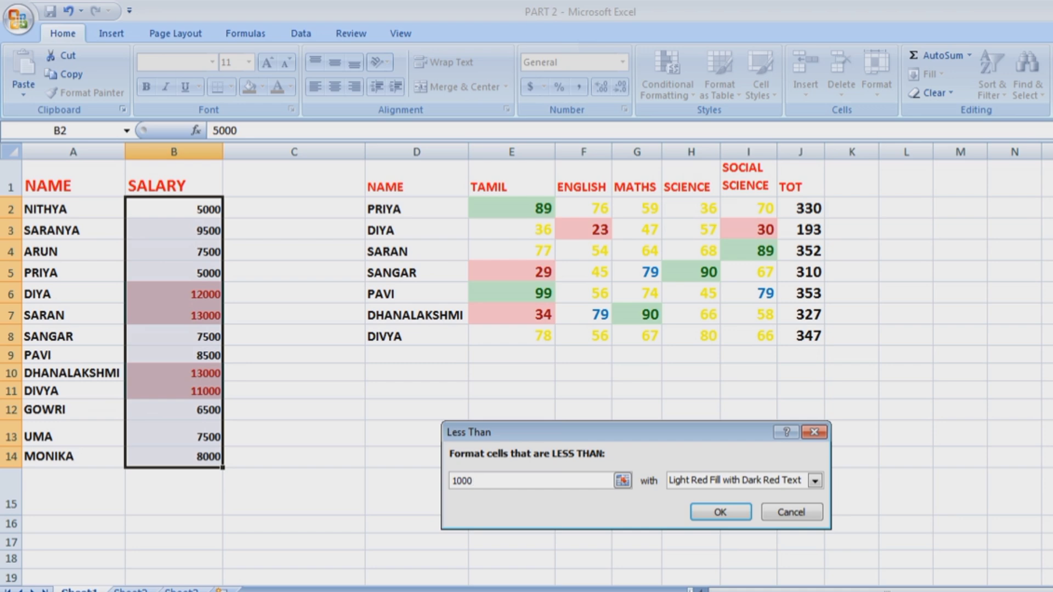
pyautogui.press('BackSpace')
pyautogui.press('BackSpace')
pyautogui.press('BackSpace')
pyautogui.press('BackSpace')
pyautogui.write('8000')
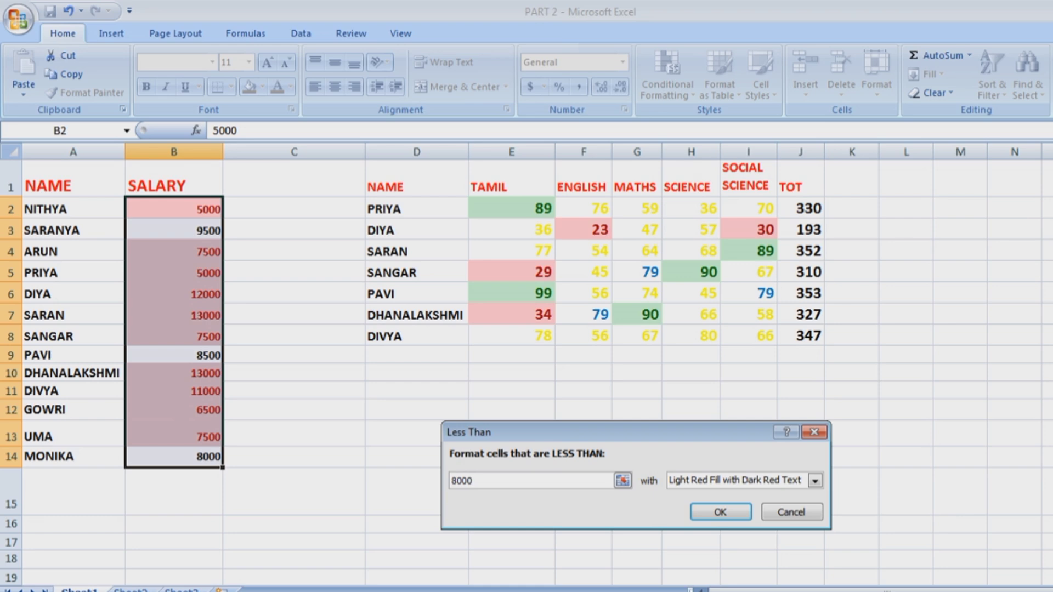
pyautogui.click(815, 481)
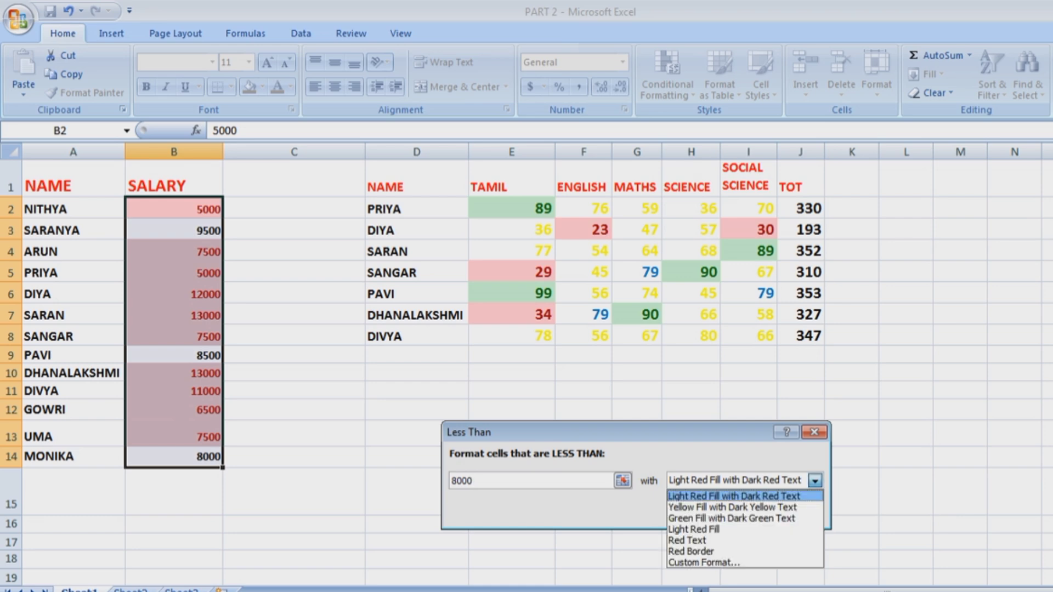
pyautogui.click(732, 519)
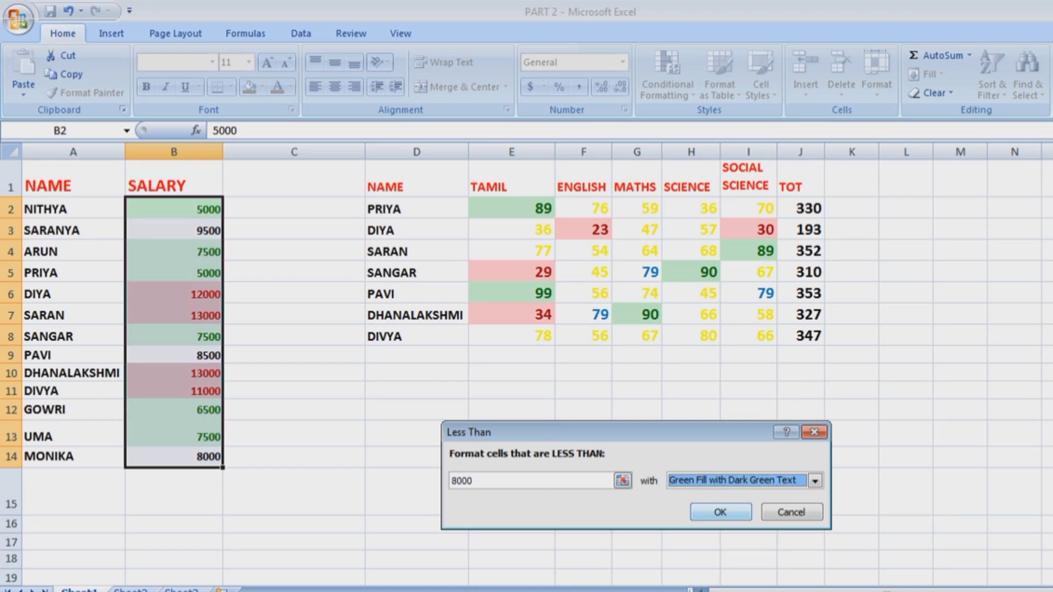
pyautogui.click(729, 512)
pyautogui.click(738, 508)
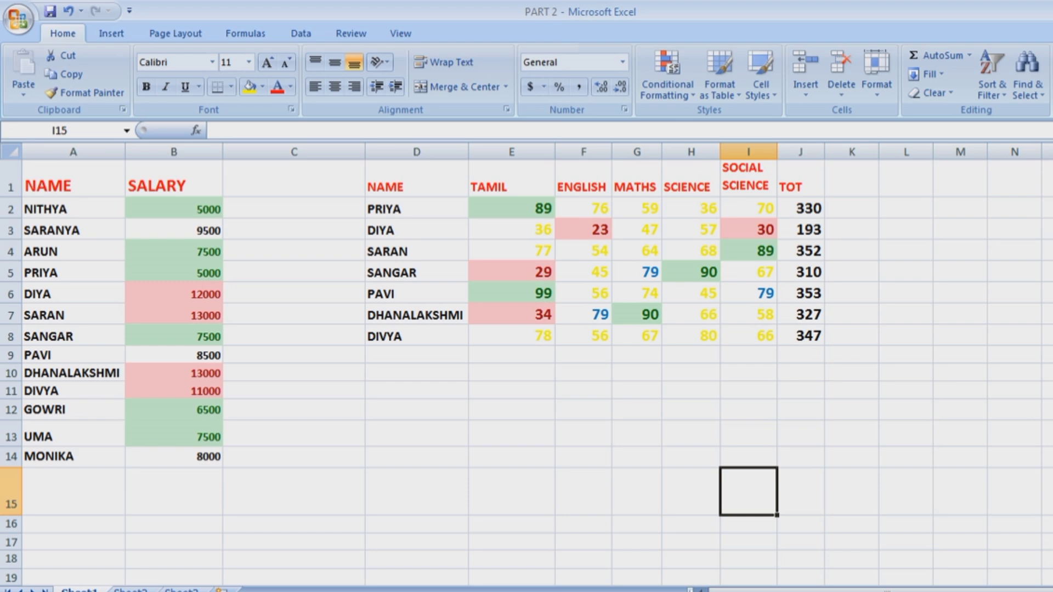
# Set up a Top Items rule on totals J2:J8 limited to the top 3.
pyautogui.click(668, 74)
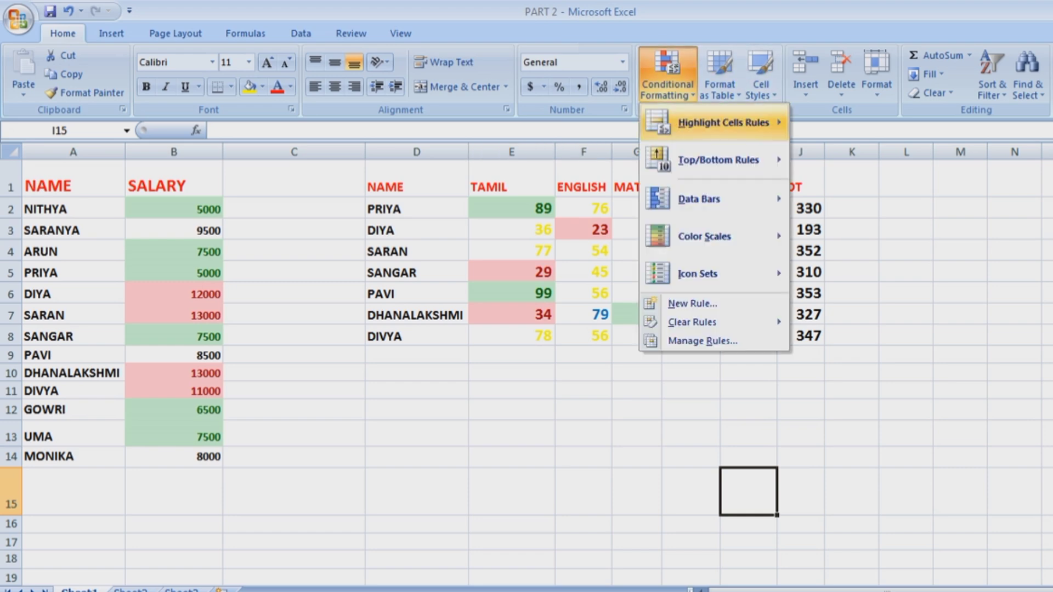
pyautogui.moveTo(718, 160)
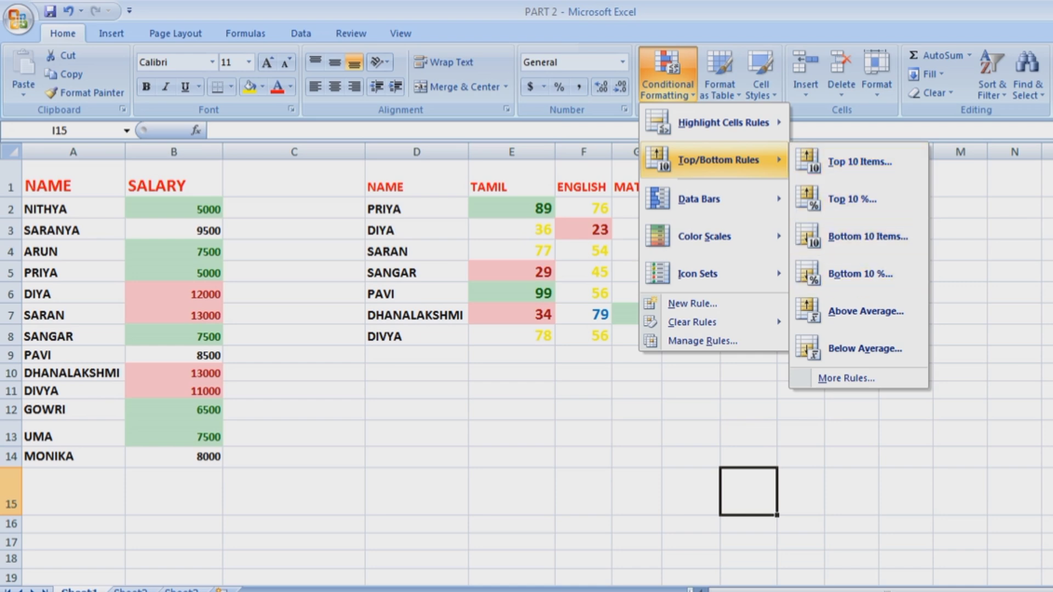
pyautogui.press('Escape')
pyautogui.moveTo(801, 209); pyautogui.dragTo(801, 336)
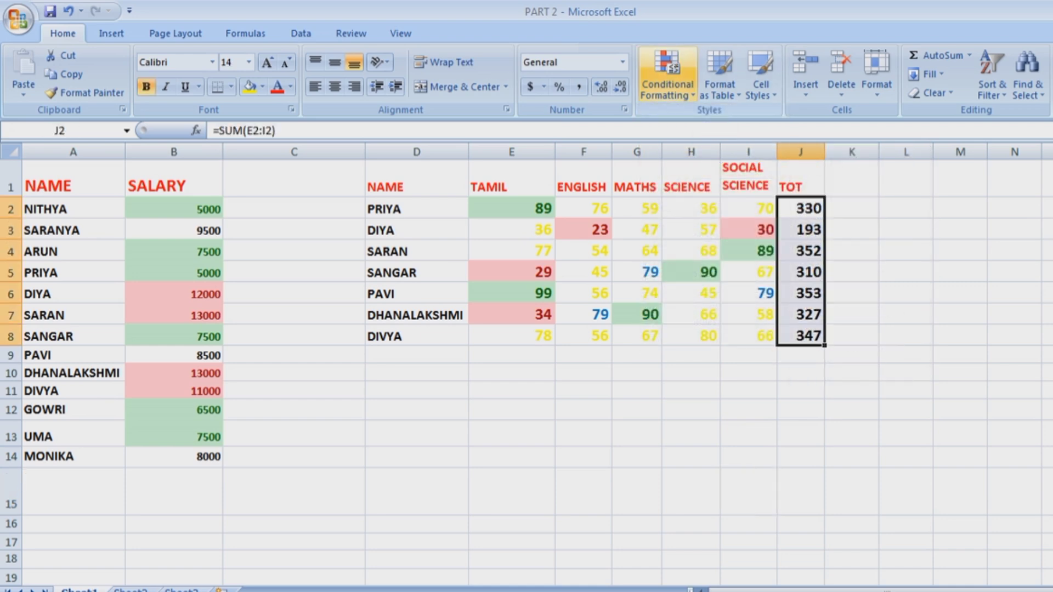
pyautogui.click(668, 77)
pyautogui.moveTo(724, 123)
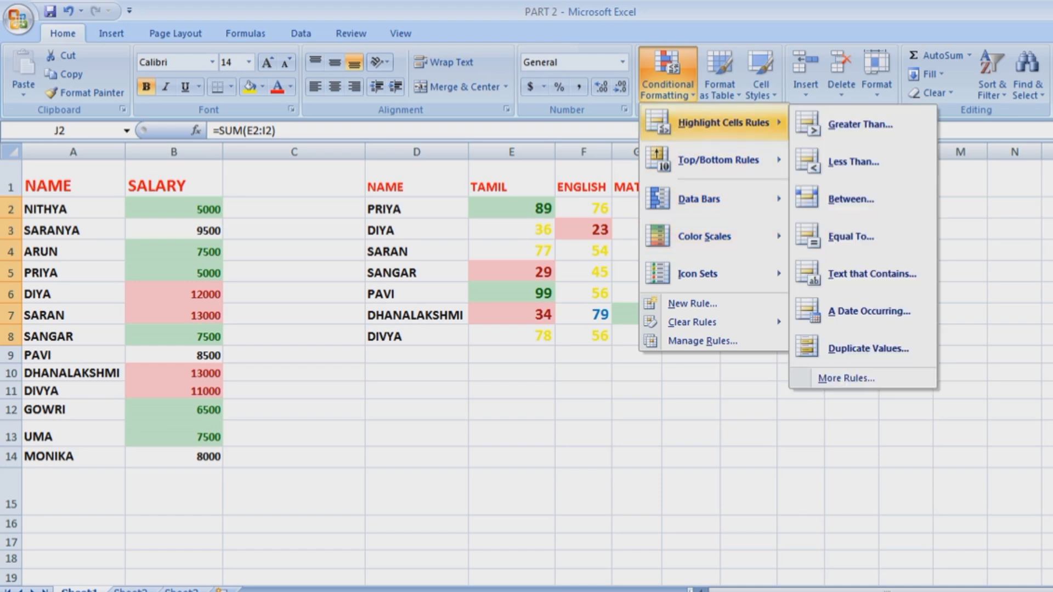
pyautogui.moveTo(719, 160)
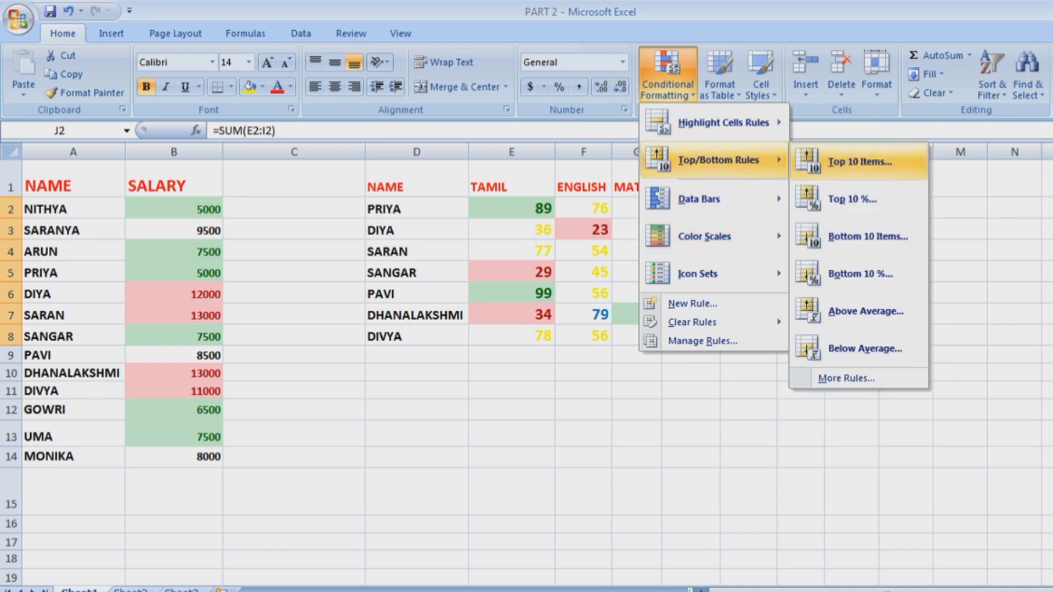
pyautogui.click(860, 159)
pyautogui.click(554, 485)
pyautogui.click(554, 485)
pyautogui.click(555, 485)
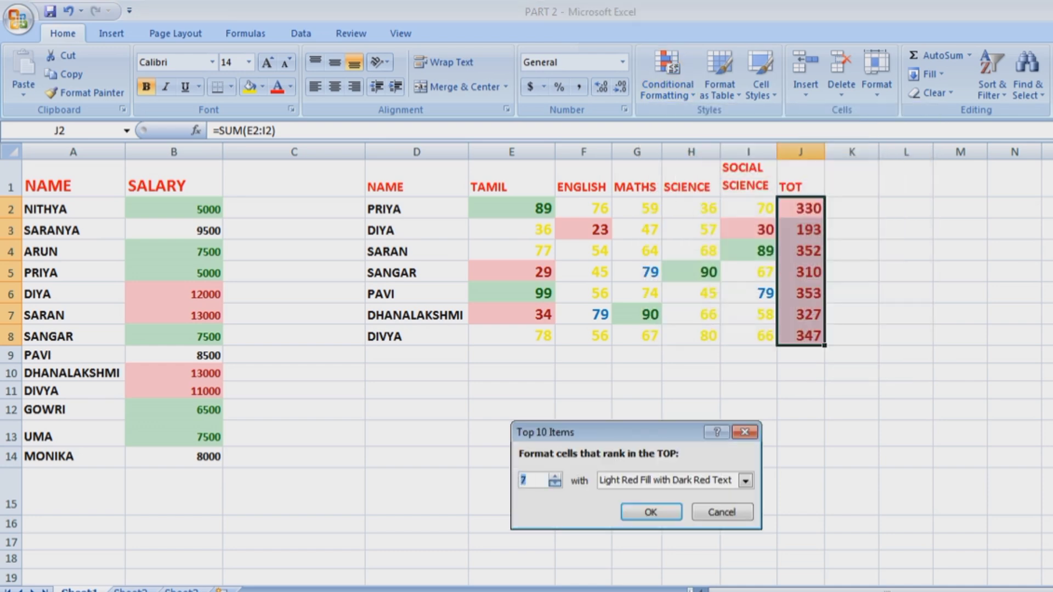
pyautogui.click(555, 485)
pyautogui.click(554, 485)
pyautogui.click(554, 485)
pyautogui.click(554, 485)
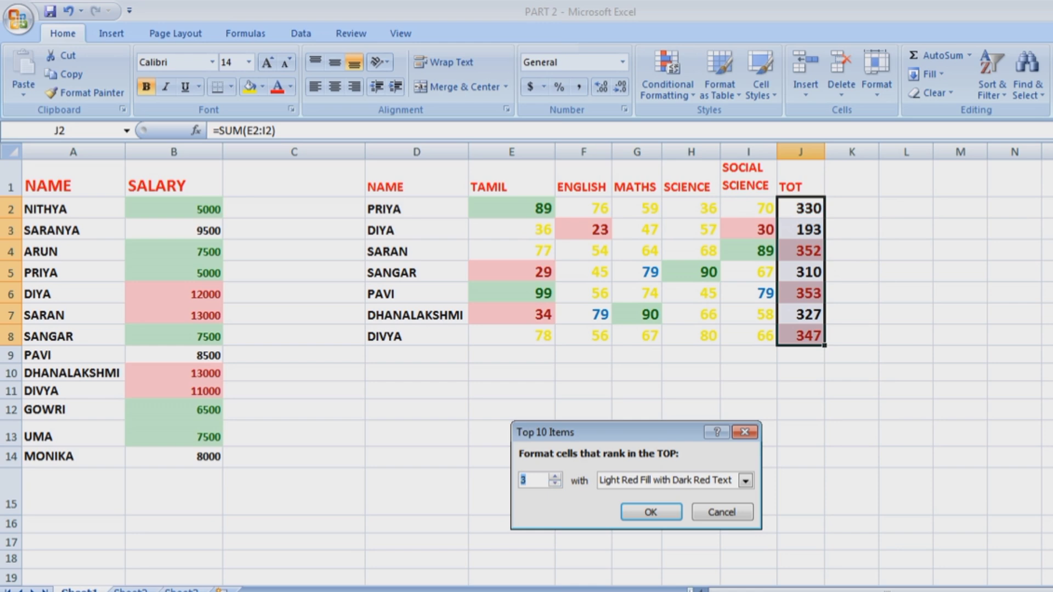
# Give the Top 3 rule a custom teal font colour and apply it.
pyautogui.click(746, 481)
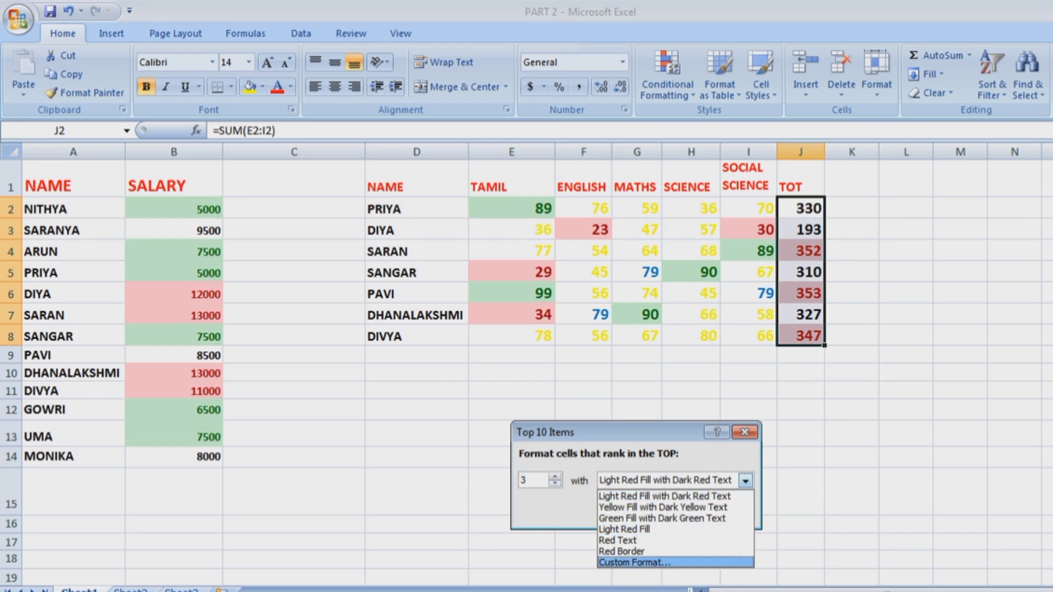
pyautogui.press('Escape')
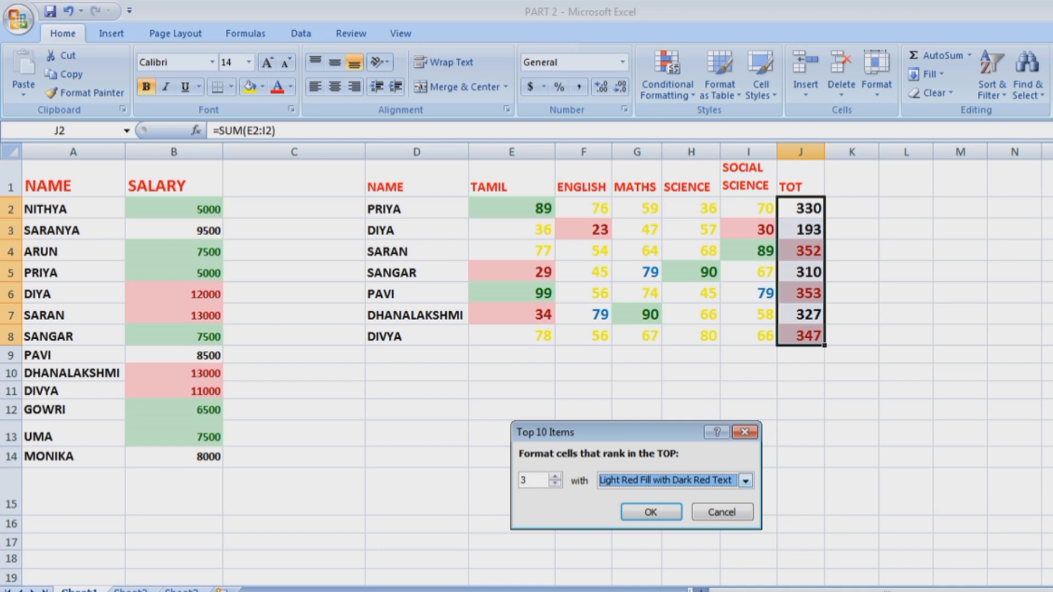
pyautogui.hotkey('alt', 'Down')
pyautogui.press('Down')
pyautogui.press('Down')
pyautogui.press('Down')
pyautogui.press('Down')
pyautogui.press('Down')
pyautogui.press('Down')
pyautogui.press('Return')
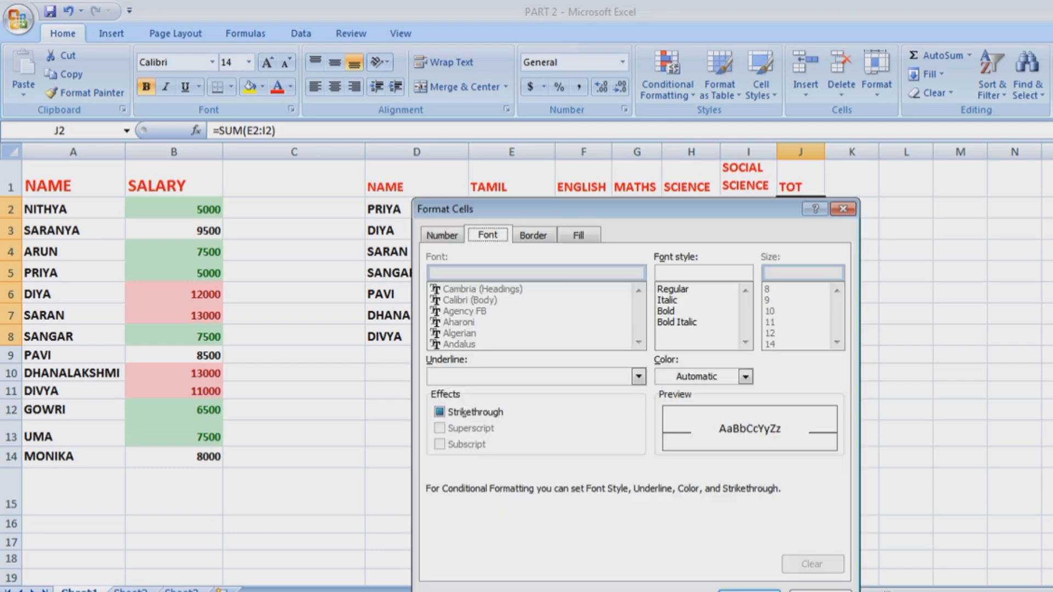
pyautogui.click(746, 377)
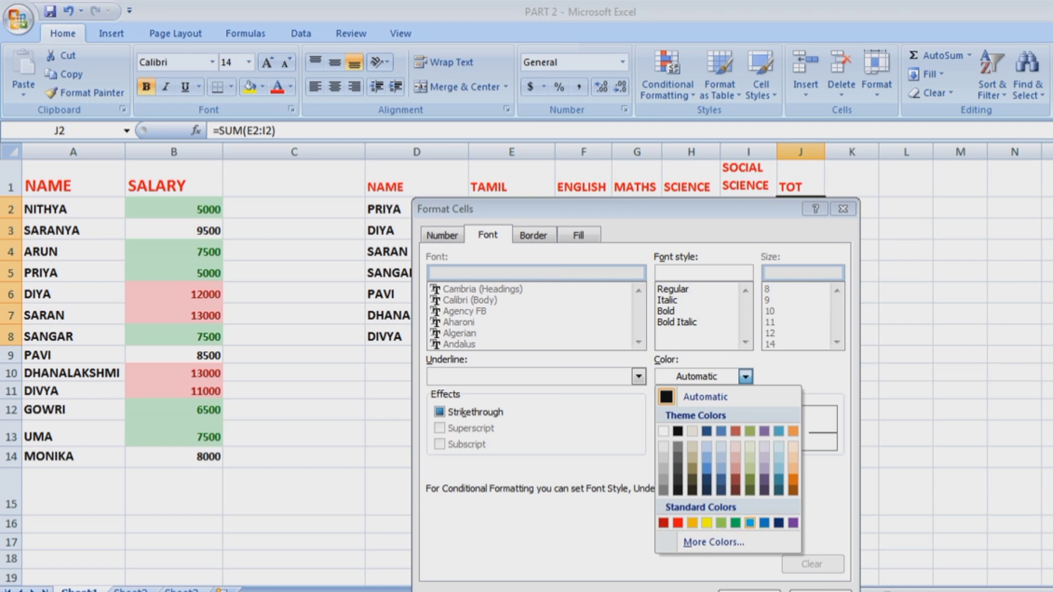
pyautogui.click(779, 480)
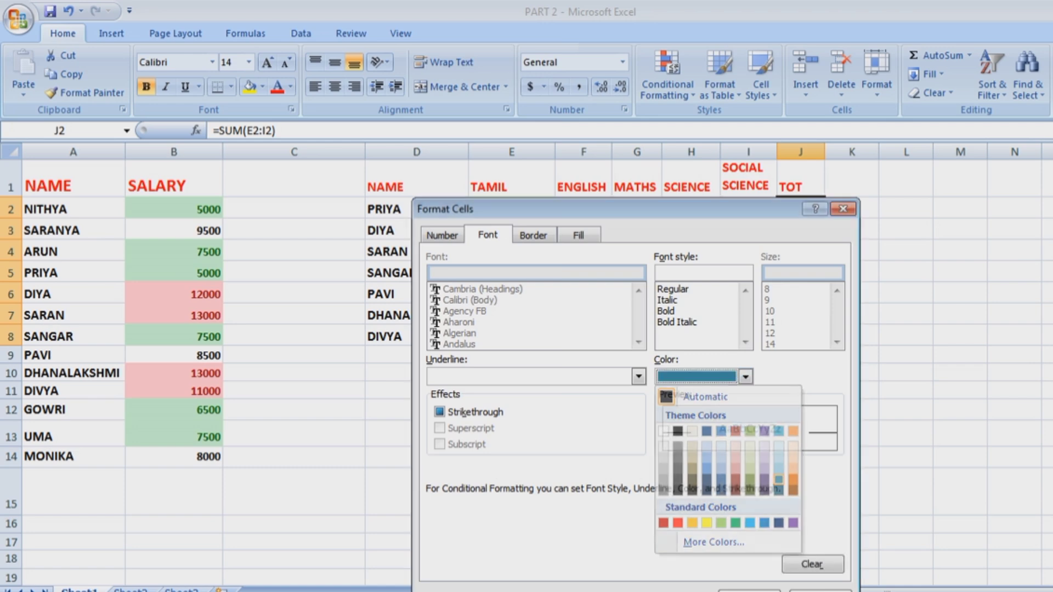
pyautogui.press('Return')
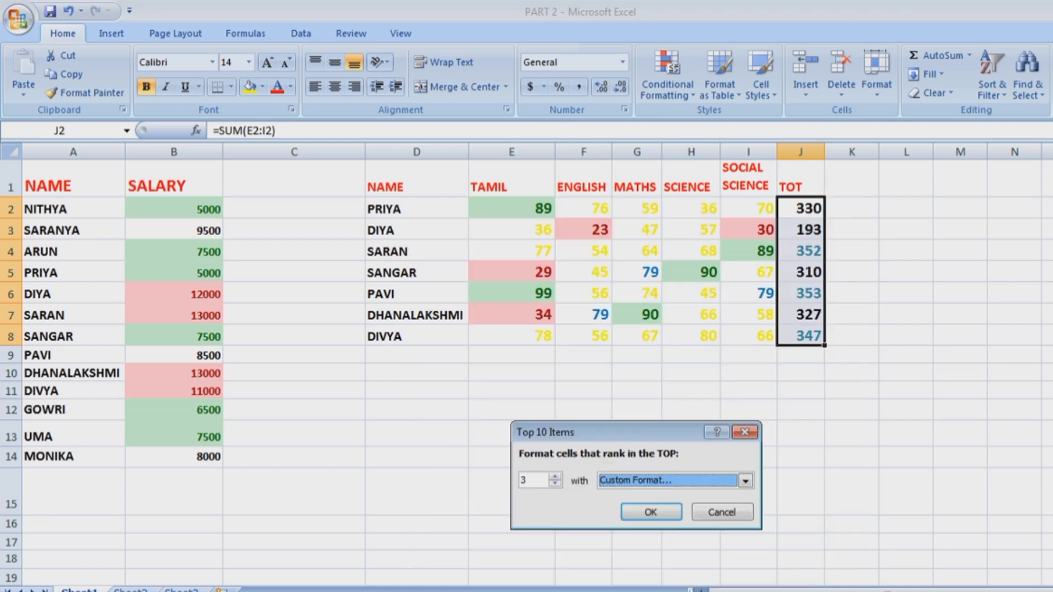
pyautogui.click(651, 512)
pyautogui.click(907, 410)
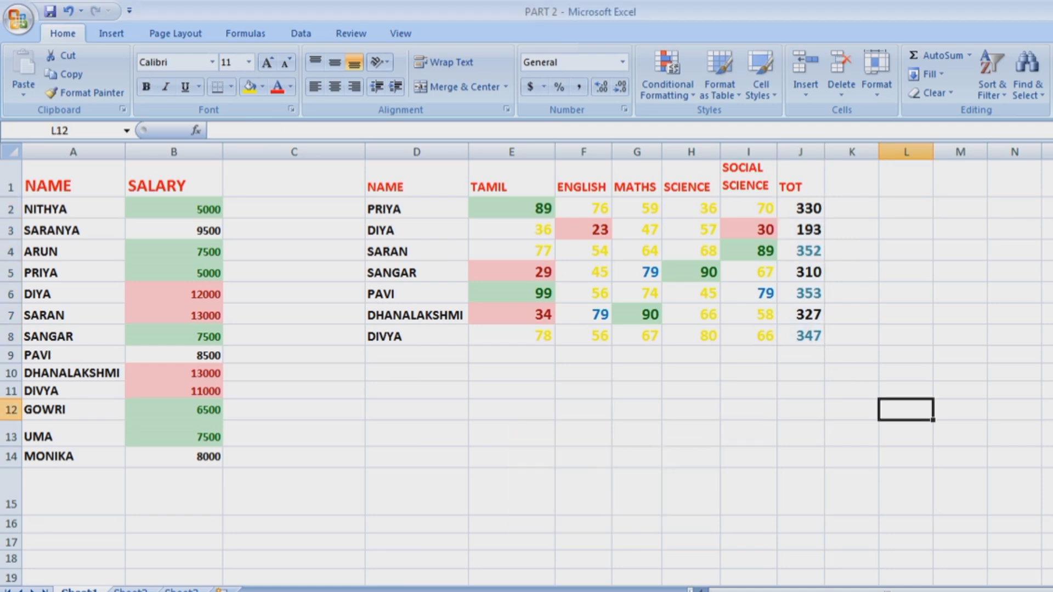
pyautogui.moveTo(174, 209); pyautogui.dragTo(174, 457)
pyautogui.click(668, 74)
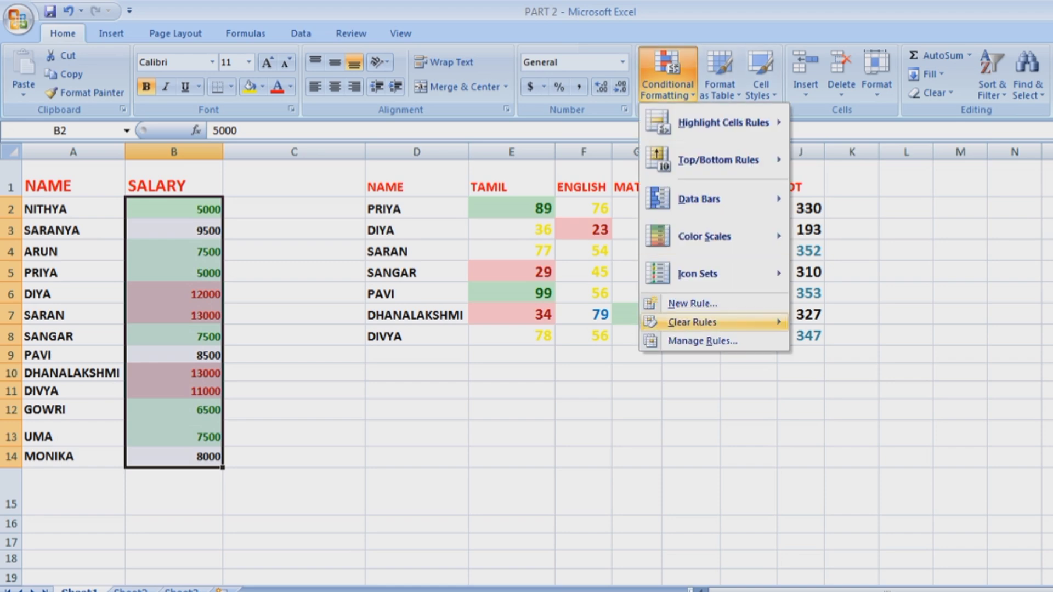
pyautogui.moveTo(713, 322)
pyautogui.click(881, 342)
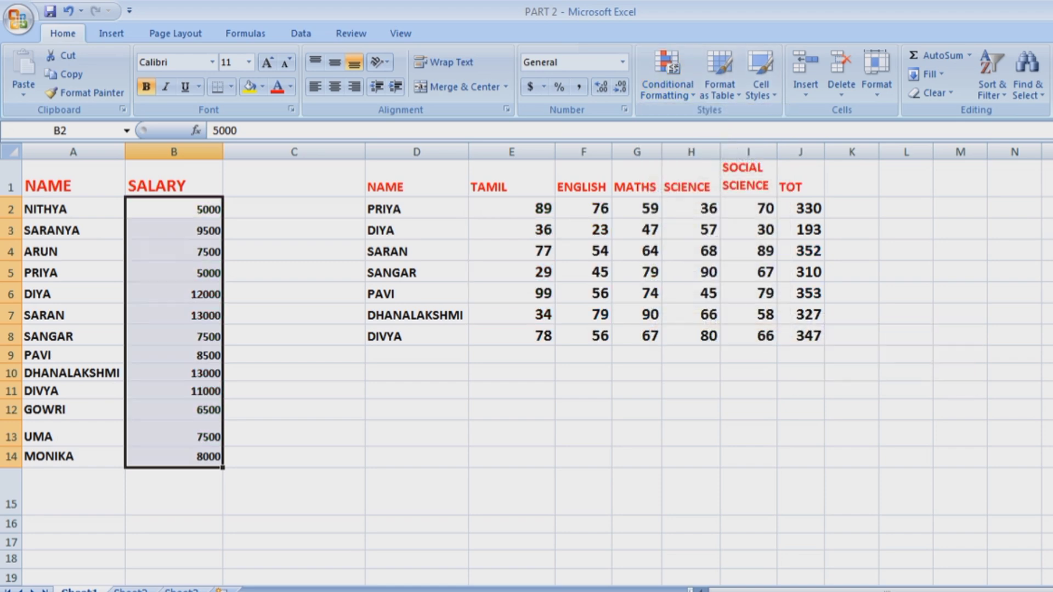
pyautogui.click(417, 373)
pyautogui.moveTo(173, 208); pyautogui.dragTo(174, 457)
pyautogui.click(668, 77)
pyautogui.moveTo(719, 160)
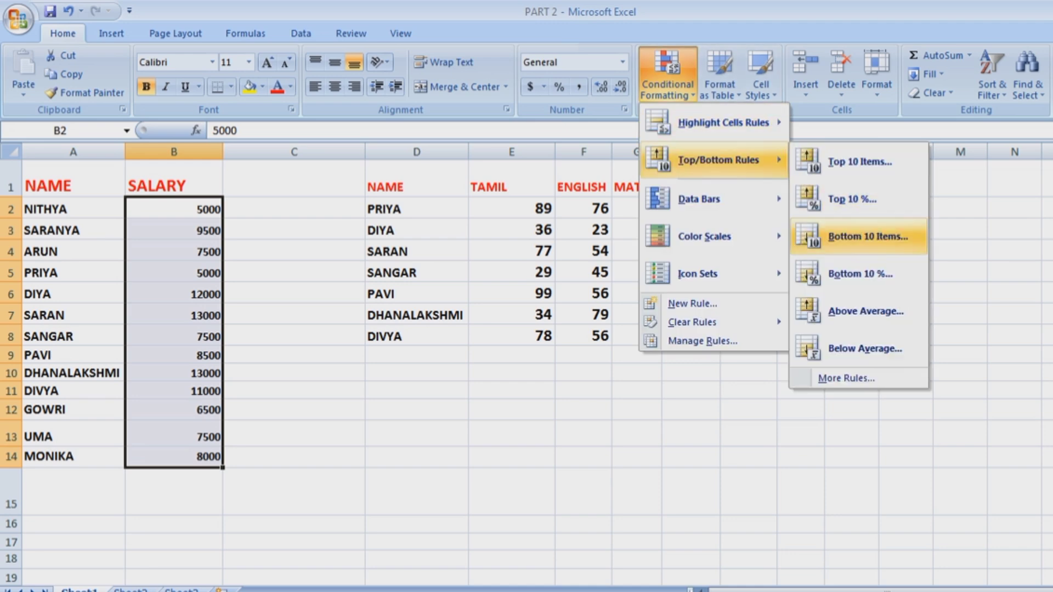
pyautogui.click(868, 236)
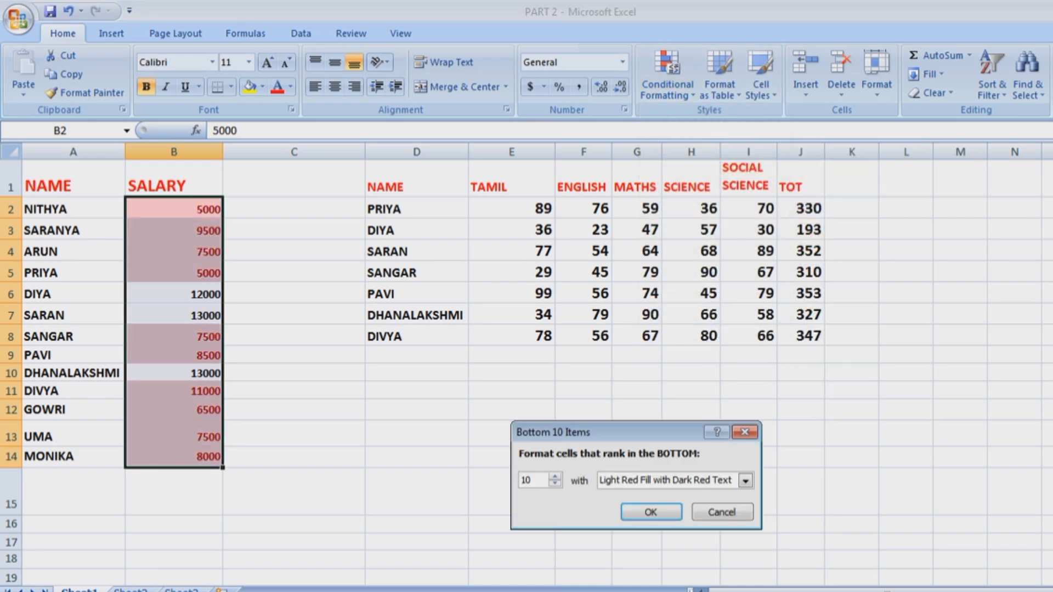
pyautogui.click(555, 485)
pyautogui.click(555, 485)
pyautogui.click(555, 485)
pyautogui.click(555, 485)
pyautogui.click(555, 485)
pyautogui.click(555, 485)
pyautogui.click(555, 485)
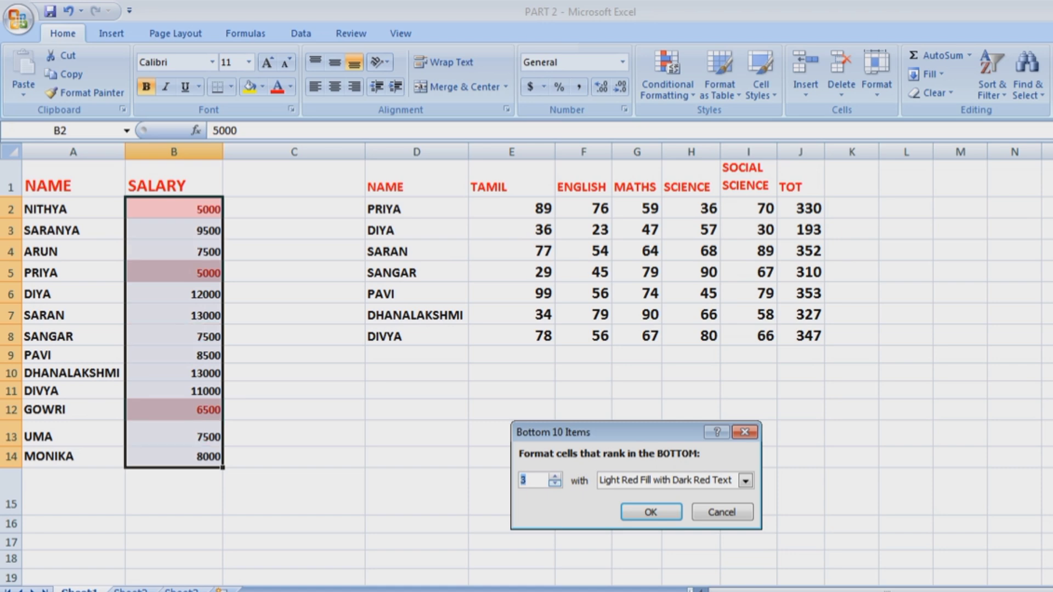
pyautogui.click(555, 477)
pyautogui.click(555, 477)
pyautogui.click(555, 476)
pyautogui.click(555, 477)
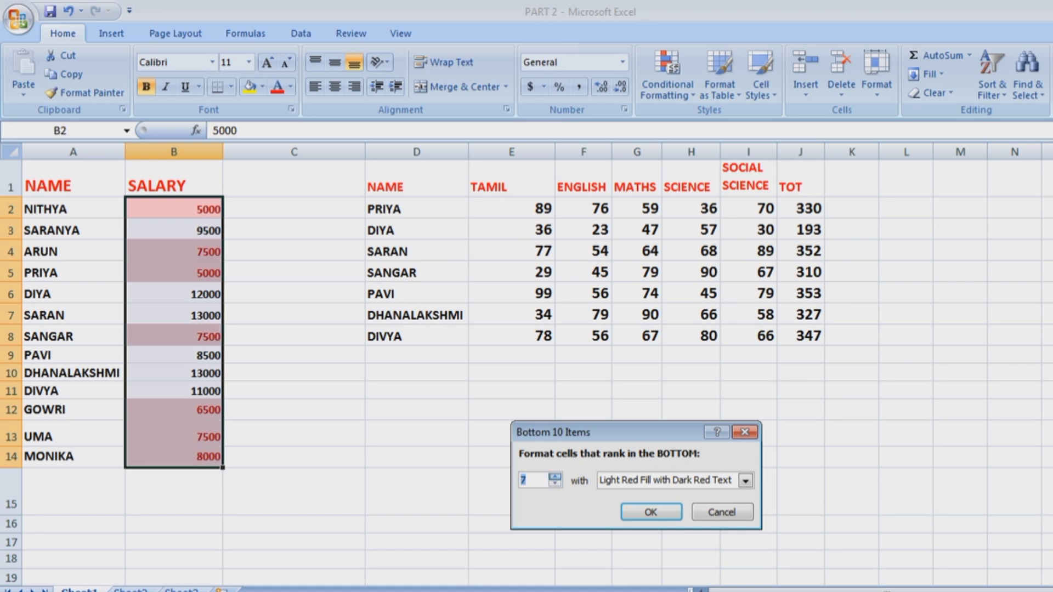
pyautogui.press('Escape')
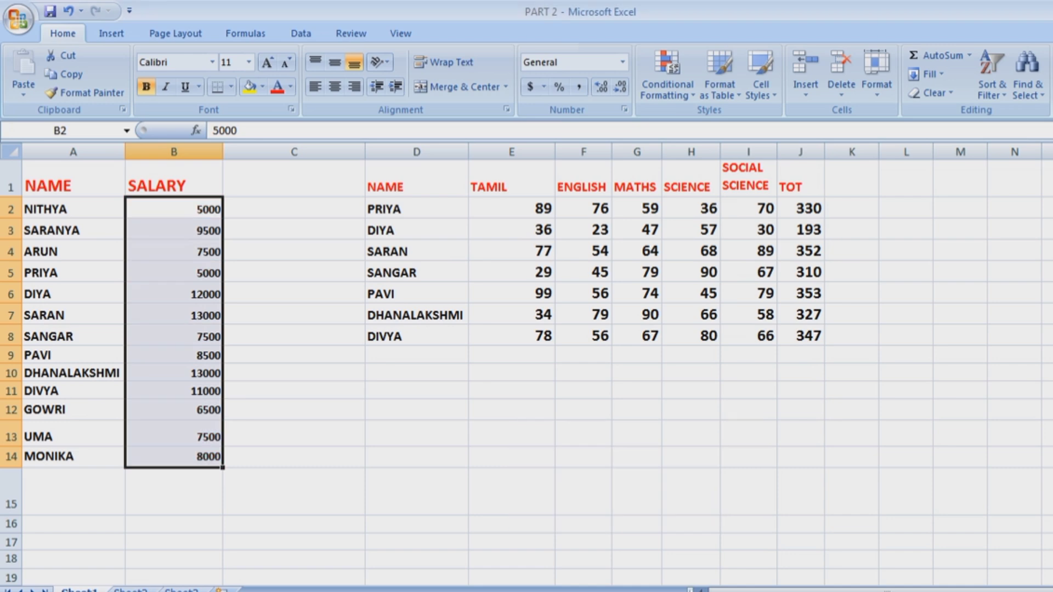
# Apply light-blue Data Bars to the salaries in column B.
pyautogui.click(669, 74)
pyautogui.moveTo(702, 199)
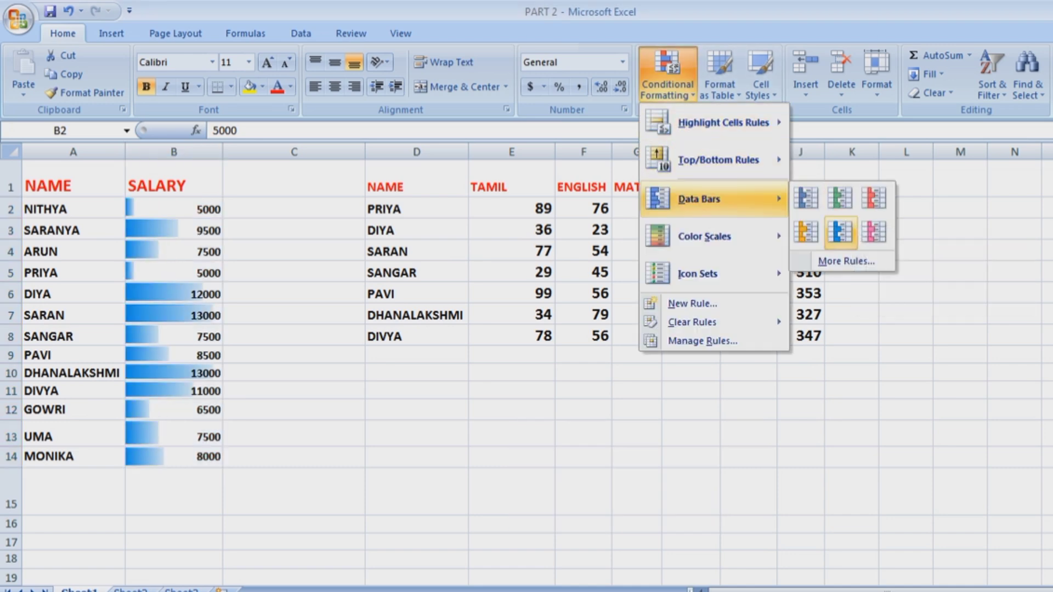
pyautogui.click(840, 232)
pyautogui.click(852, 293)
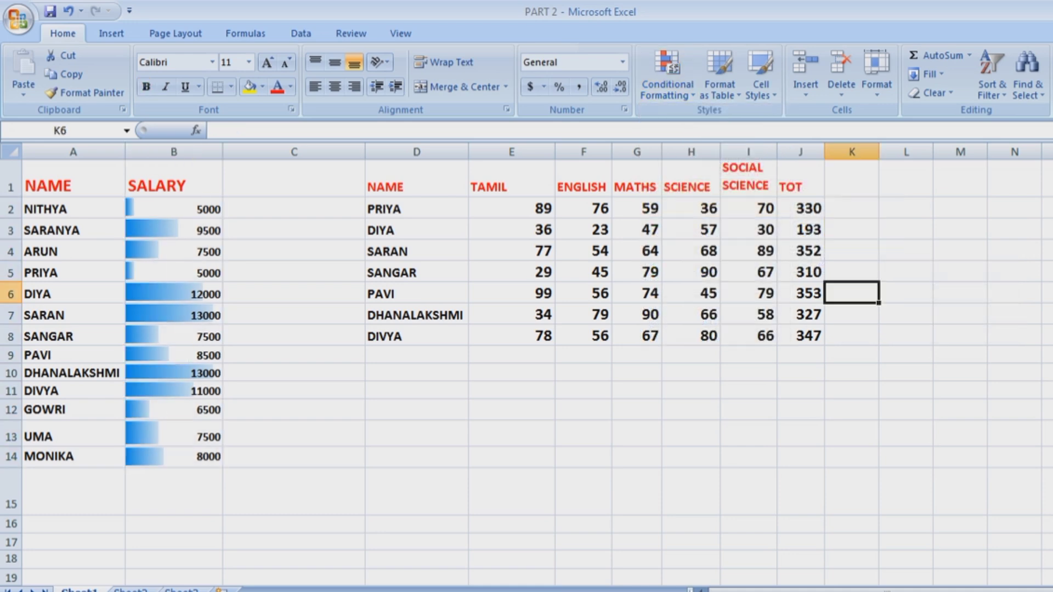
# Apply a yellow-to-red Color Scale to the TOT totals.
pyautogui.moveTo(801, 187); pyautogui.dragTo(800, 336)
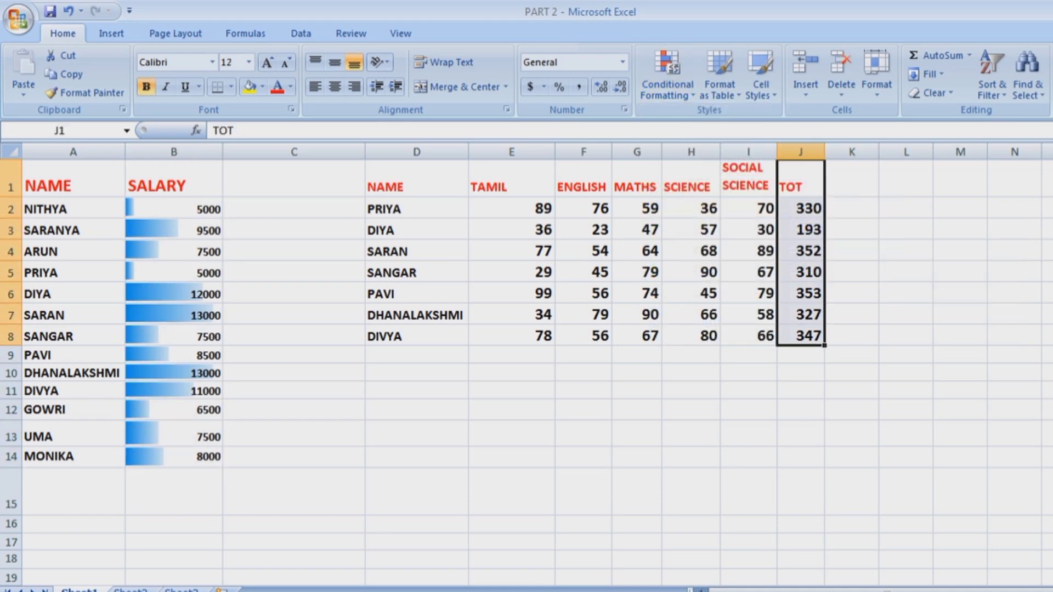
pyautogui.click(667, 74)
pyautogui.moveTo(708, 199)
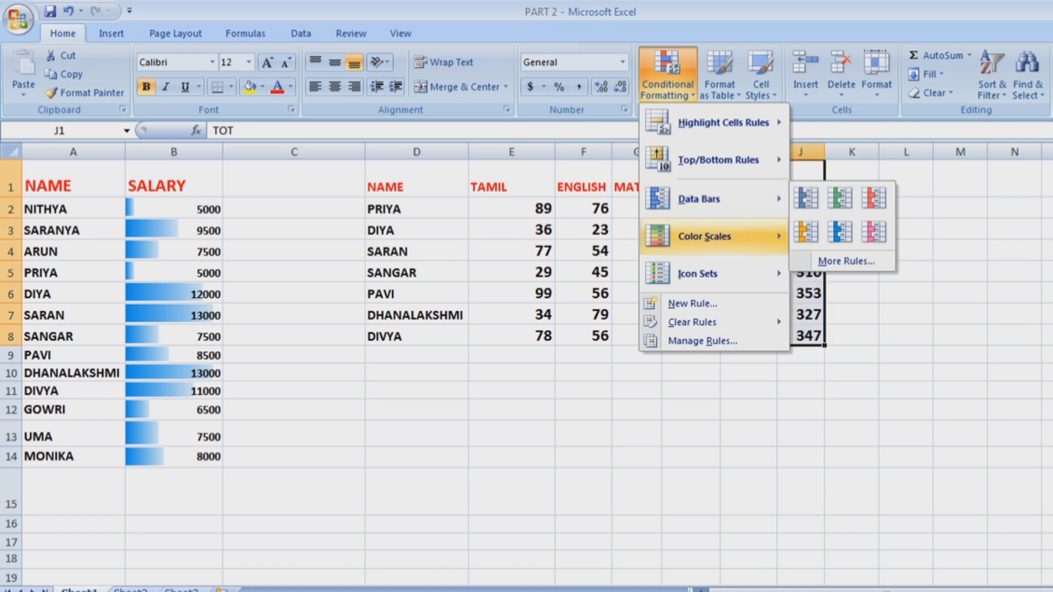
pyautogui.moveTo(713, 236)
pyautogui.click(840, 269)
pyautogui.click(851, 355)
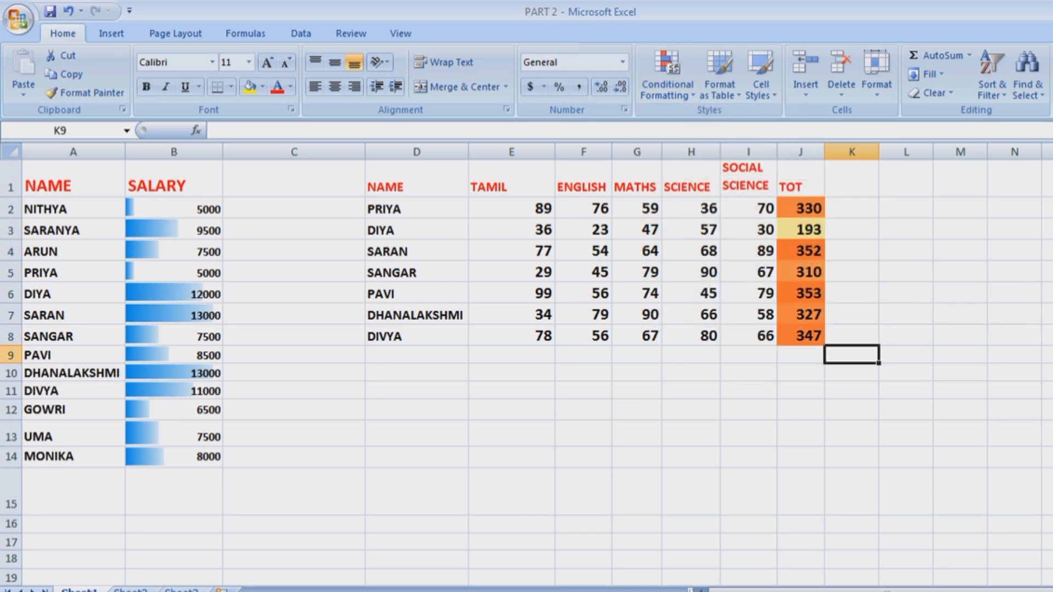
pyautogui.moveTo(801, 209); pyautogui.dragTo(801, 335)
pyautogui.click(851, 314)
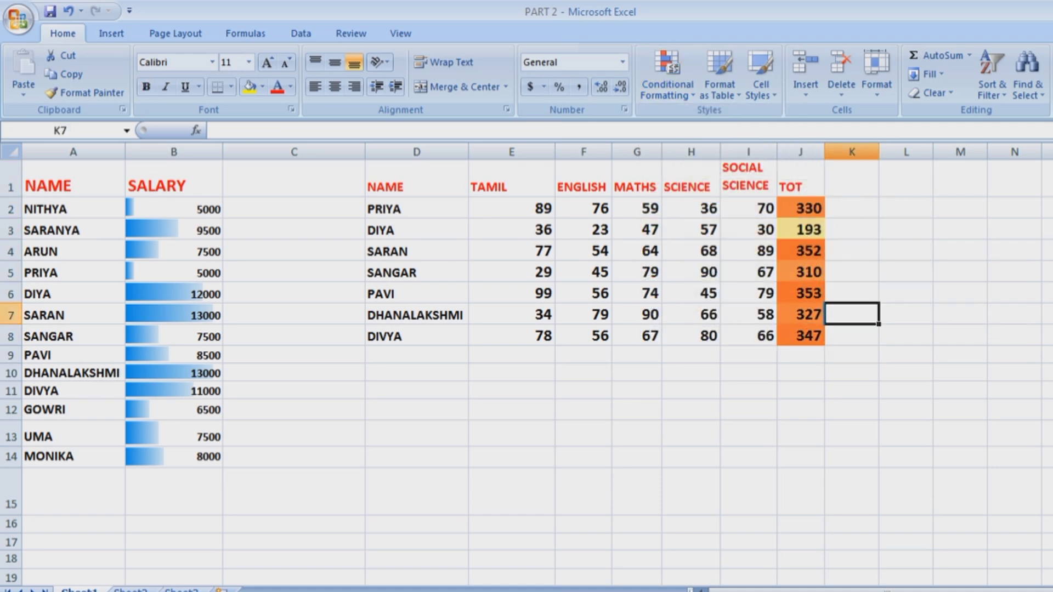
# Apply the five-bar signal Icon Set to the subject marks E2:I8.
pyautogui.click(668, 77)
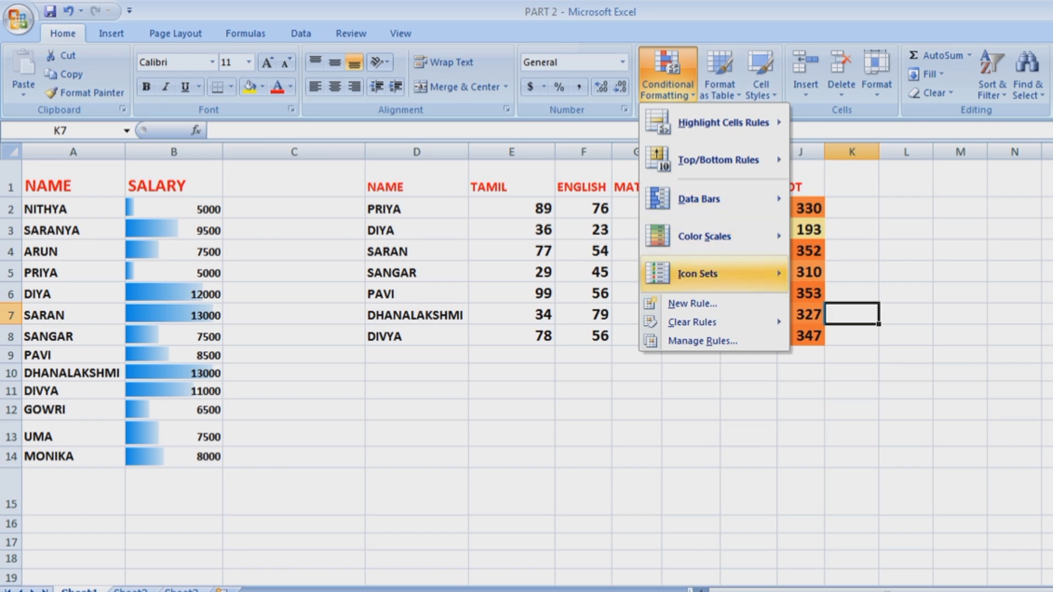
pyautogui.moveTo(708, 274)
pyautogui.click(844, 401)
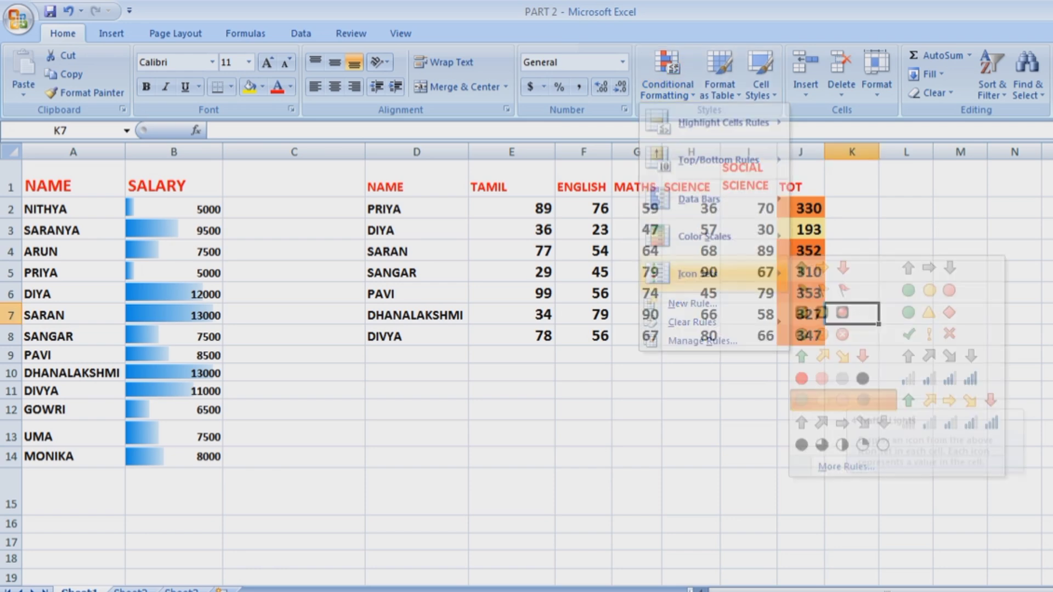
pyautogui.moveTo(800, 209); pyautogui.dragTo(800, 336)
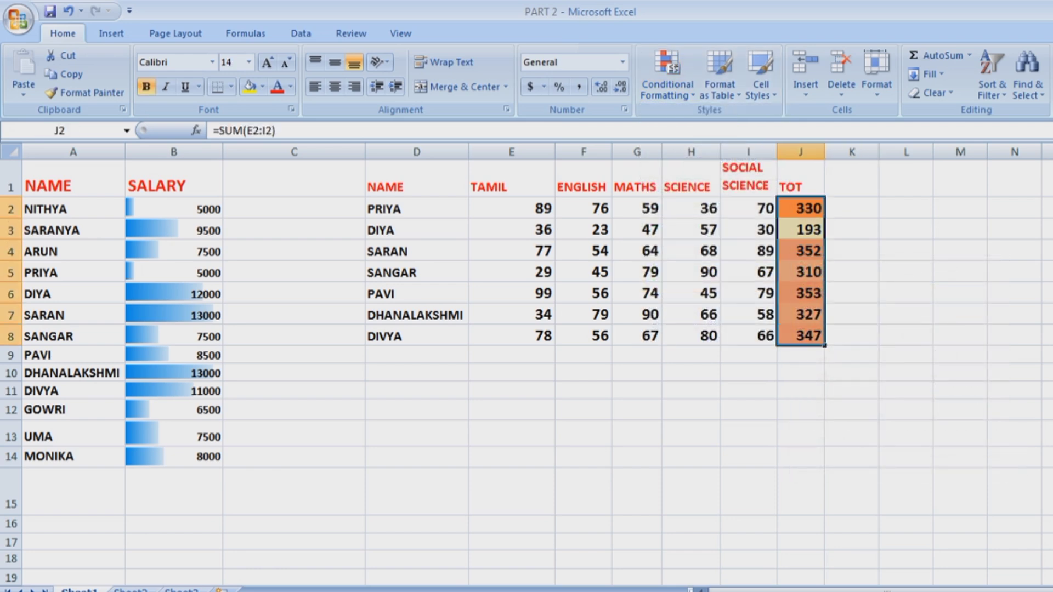
pyautogui.moveTo(521, 209); pyautogui.dragTo(767, 335)
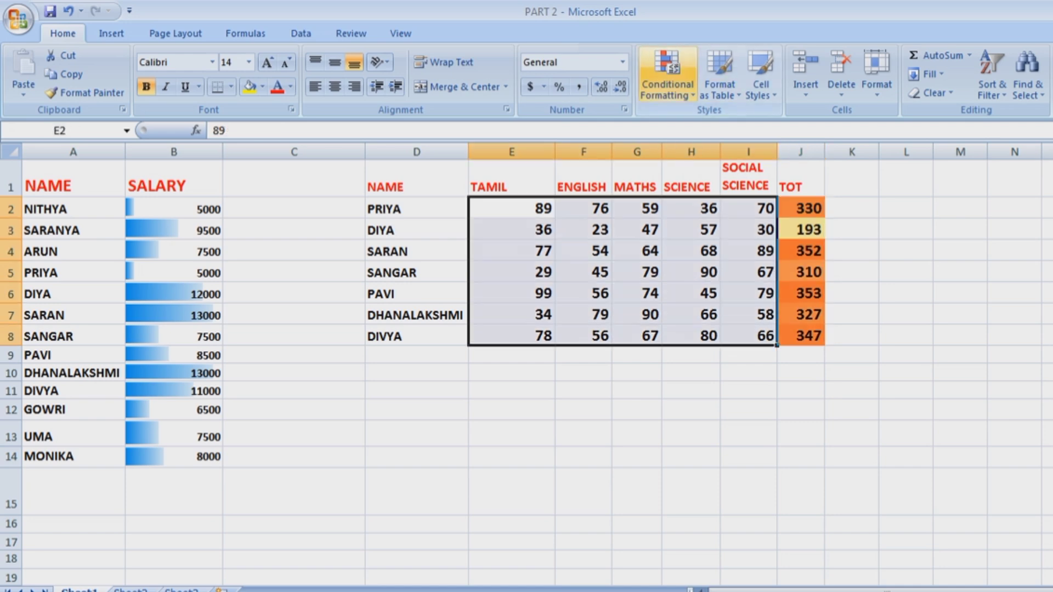
pyautogui.click(668, 77)
pyautogui.moveTo(708, 199)
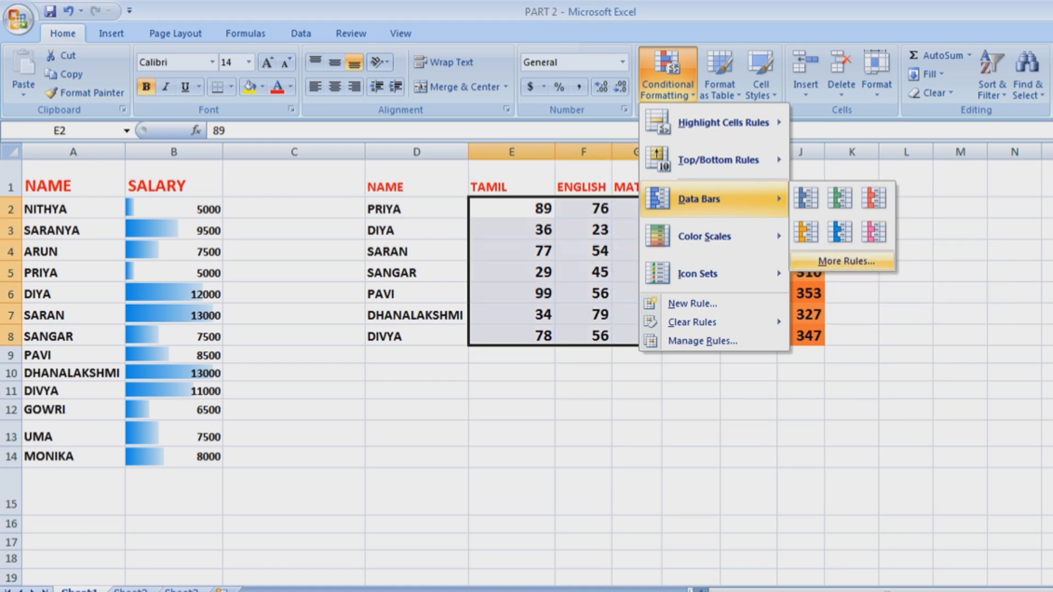
pyautogui.moveTo(708, 274)
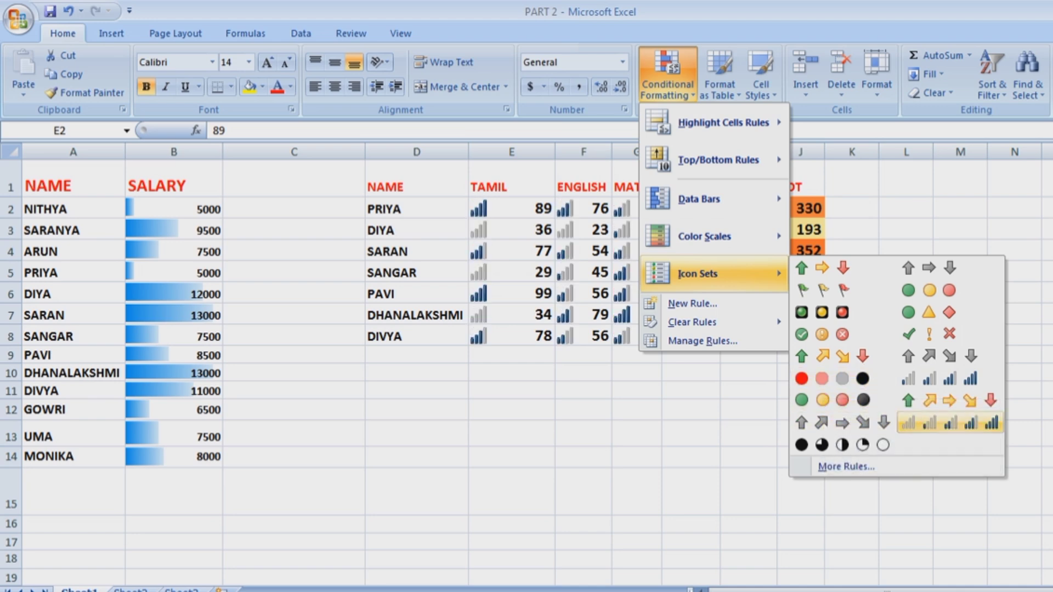
pyautogui.click(950, 423)
pyautogui.click(691, 410)
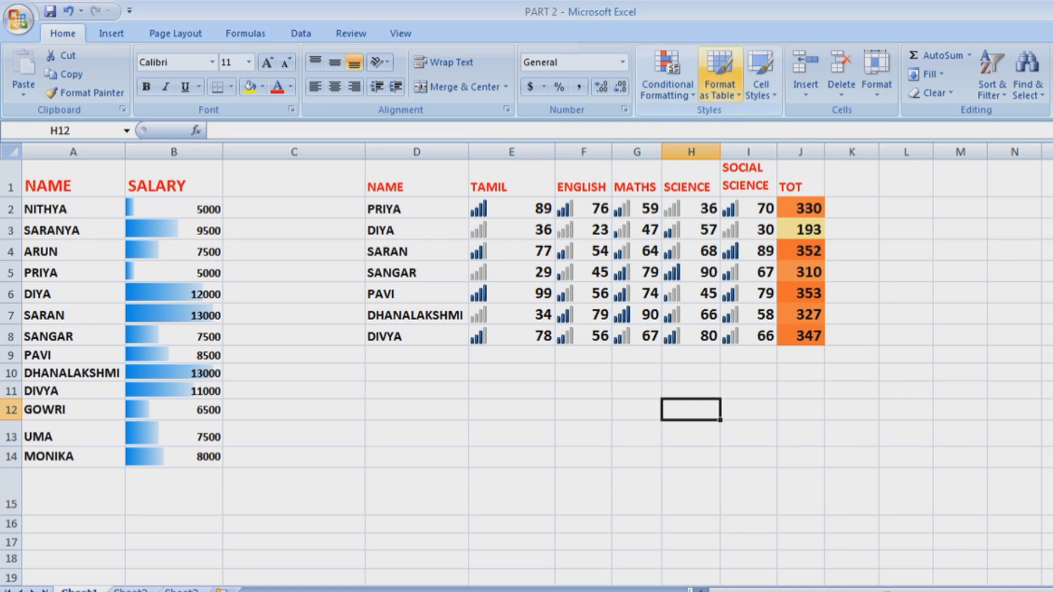
pyautogui.click(668, 74)
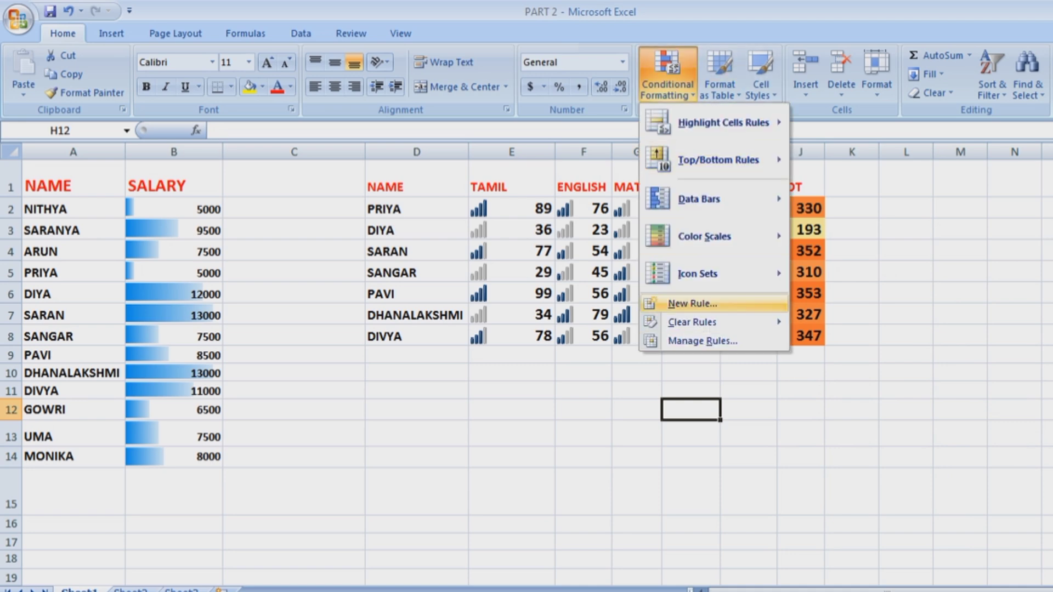
# Use Clear Rules from Entire Sheet to strip the data bars, colour scale and icons.
pyautogui.moveTo(708, 322)
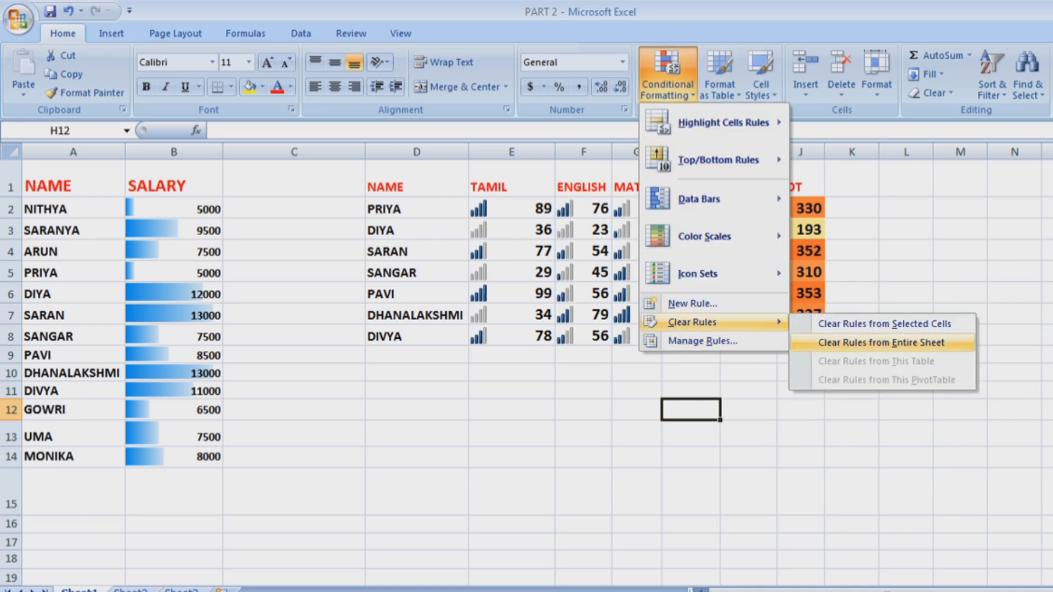
pyautogui.click(881, 342)
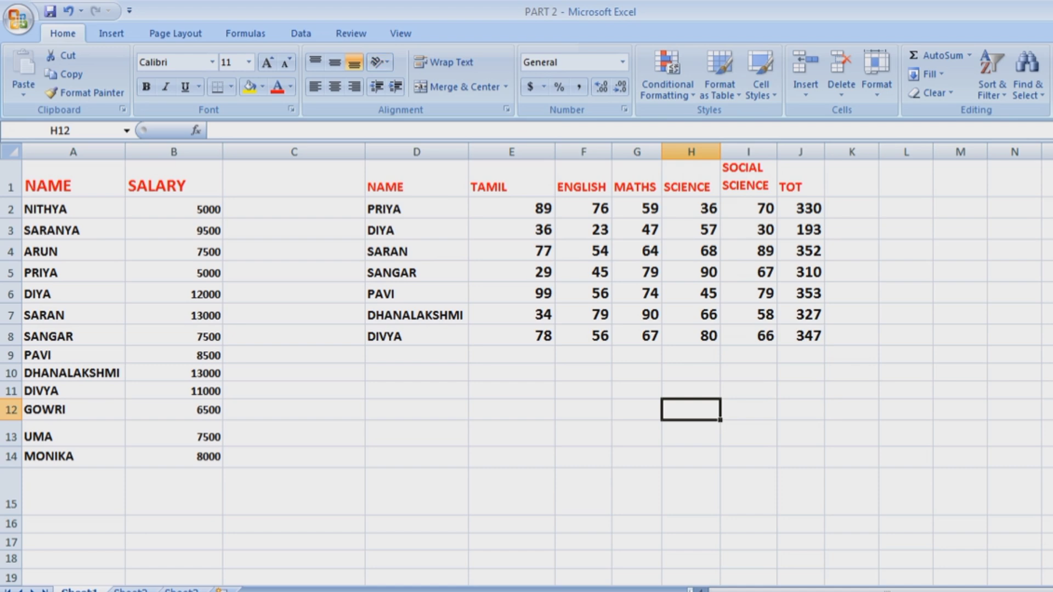
# Format the marks list D1:J8 as a light red banded table with headers.
pyautogui.click(720, 76)
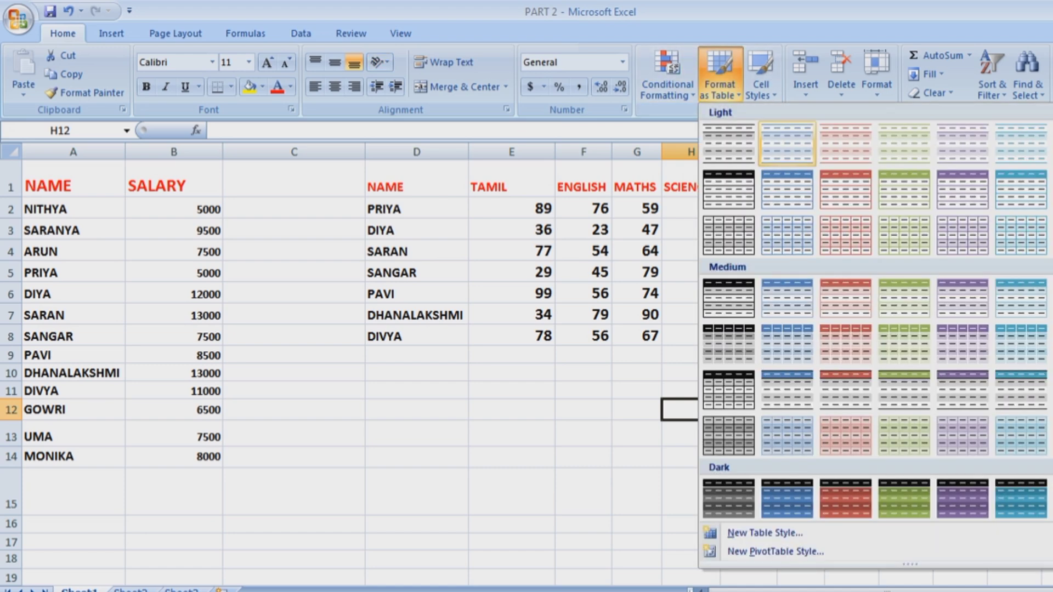
pyautogui.press('Escape')
pyautogui.moveTo(384, 186); pyautogui.dragTo(806, 337)
pyautogui.click(720, 76)
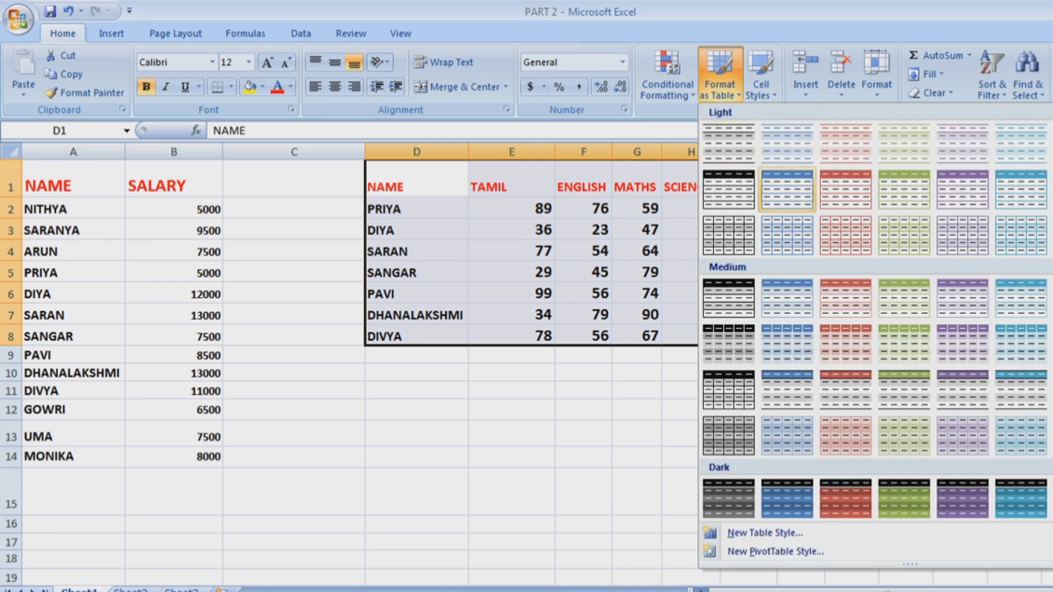
pyautogui.click(846, 236)
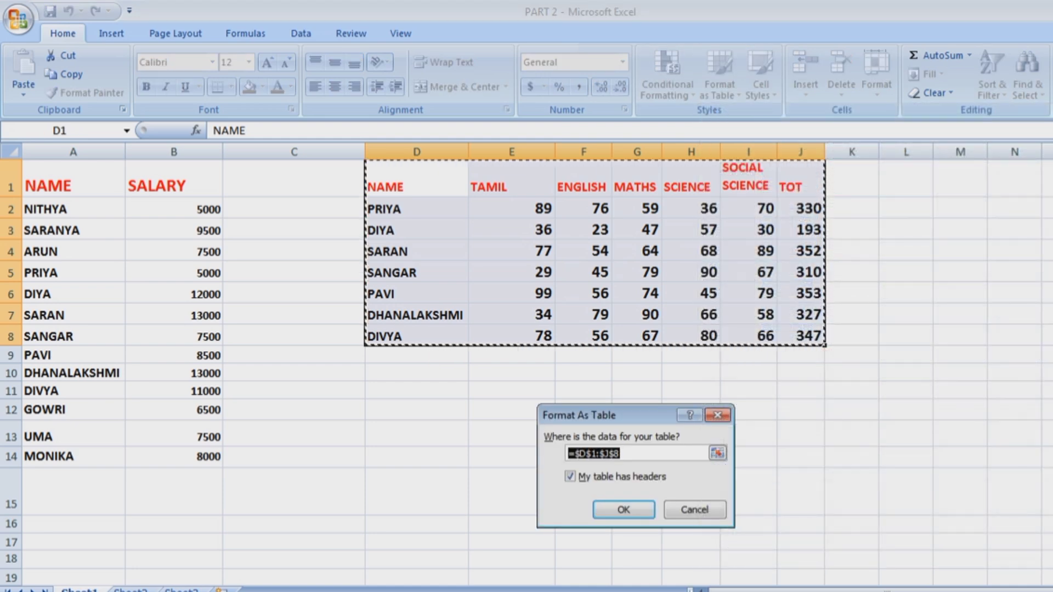
pyautogui.press('Return')
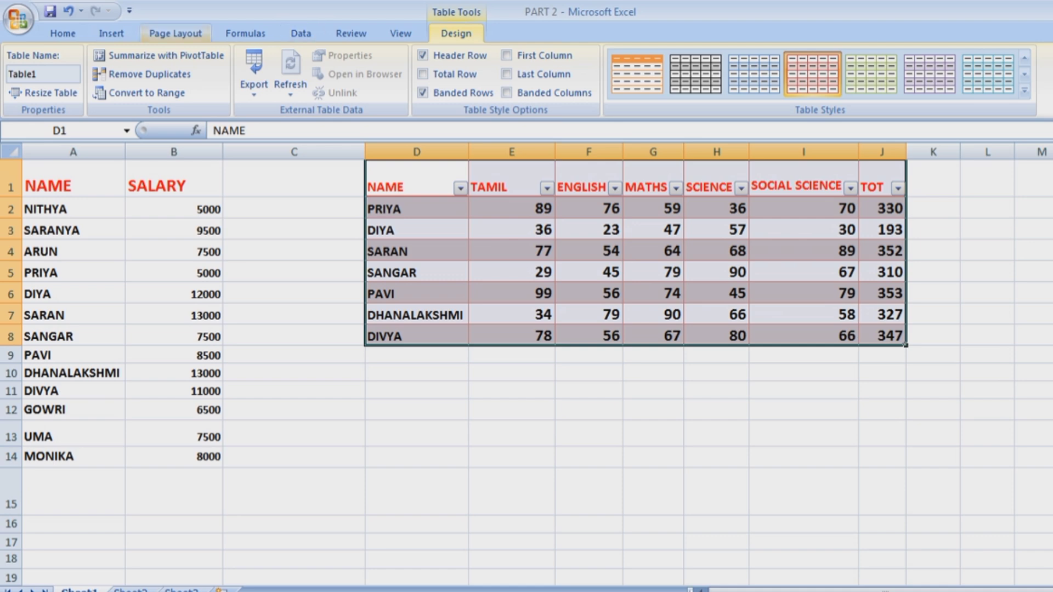
pyautogui.click(882, 457)
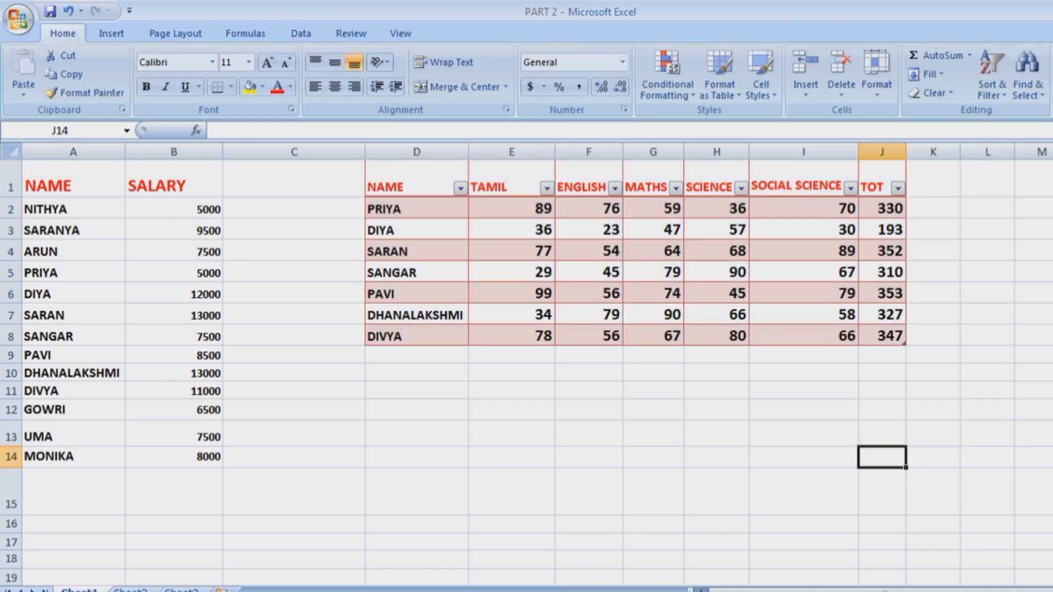
# Sort names A to Z, filter TAMIL to 34 and 89, then open Conditional Formatting.
pyautogui.click(460, 188)
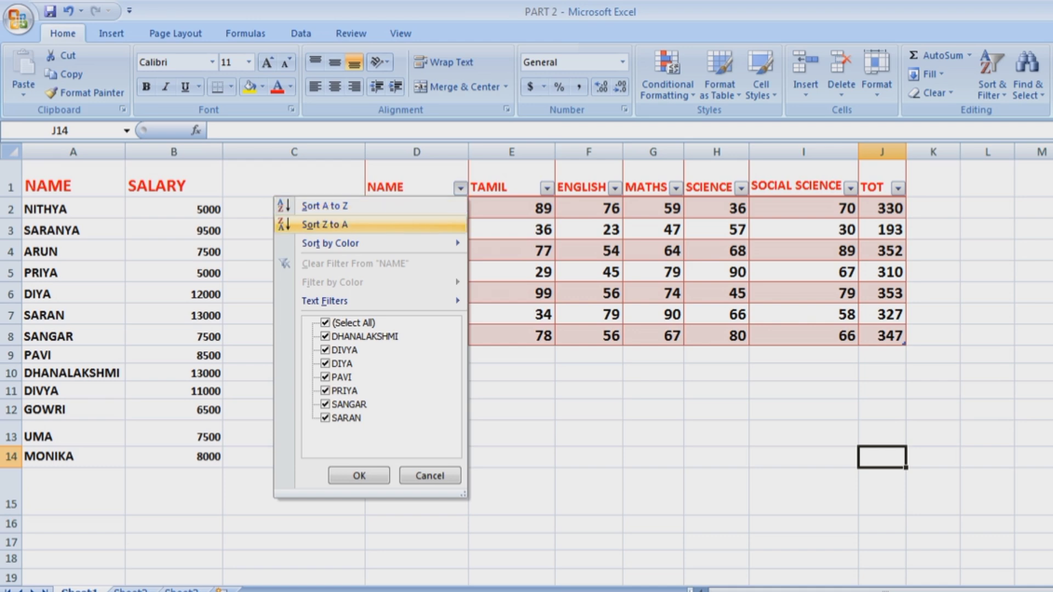
pyautogui.click(325, 206)
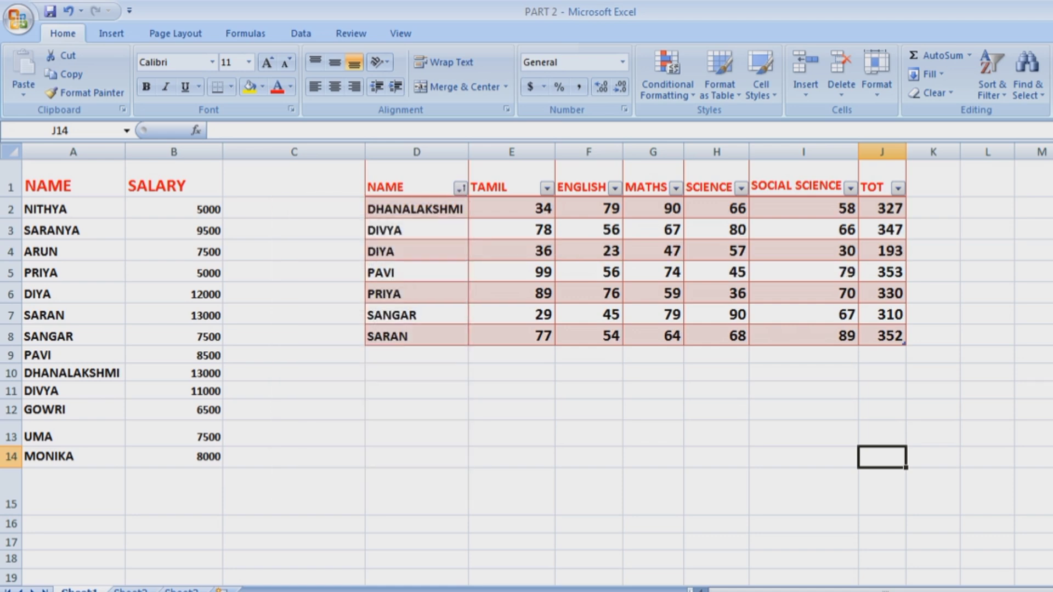
pyautogui.click(547, 188)
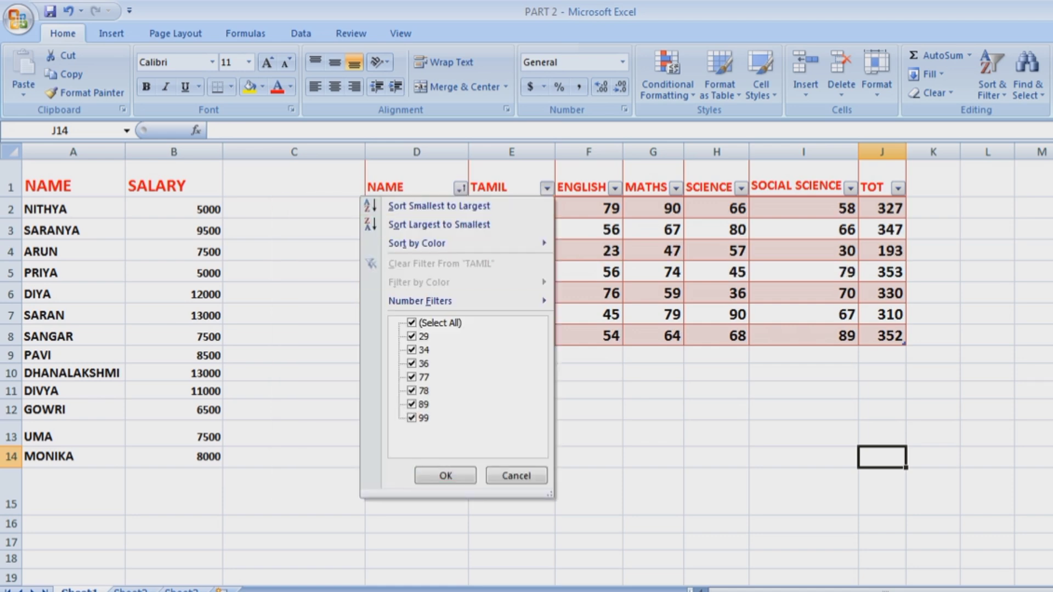
pyautogui.moveTo(420, 300)
pyautogui.click(412, 323)
pyautogui.click(412, 350)
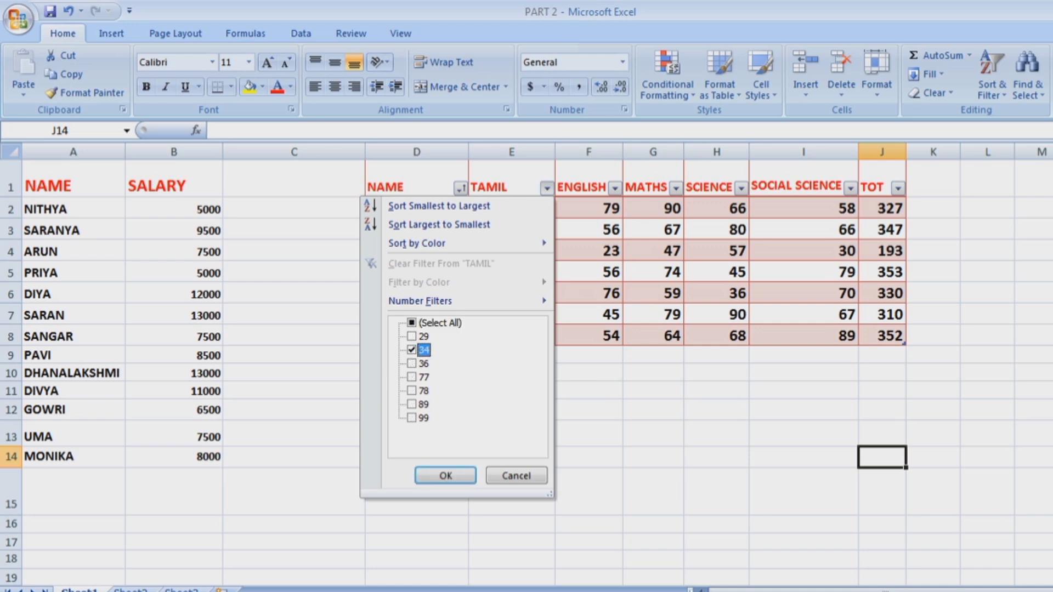
pyautogui.click(412, 405)
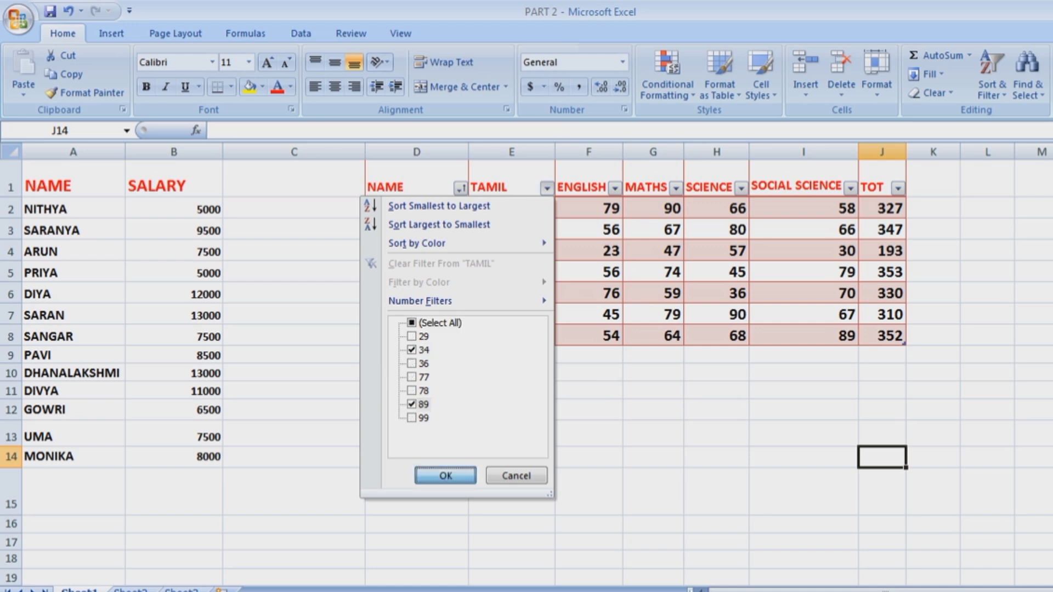
pyautogui.click(446, 476)
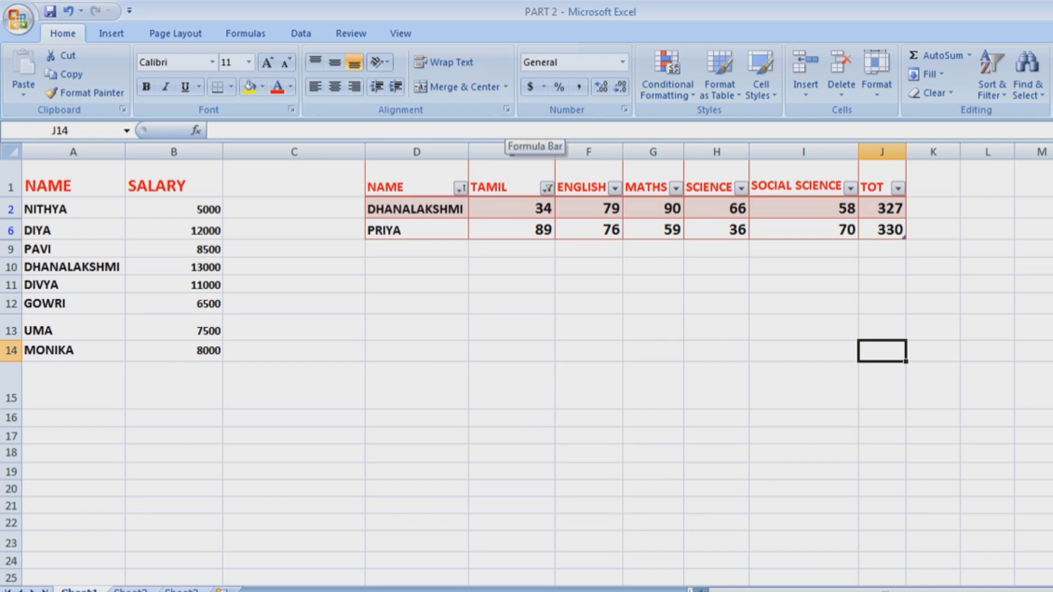
pyautogui.click(668, 83)
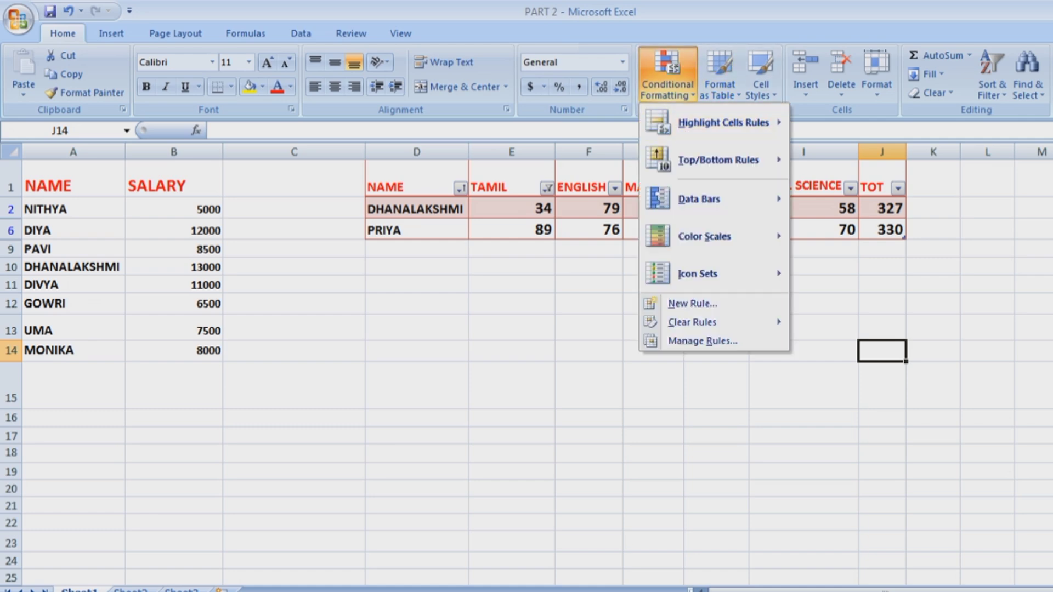
# Reset the NAME filter to all names, clear the TAMIL filter, and select A1:B14.
pyautogui.click(460, 188)
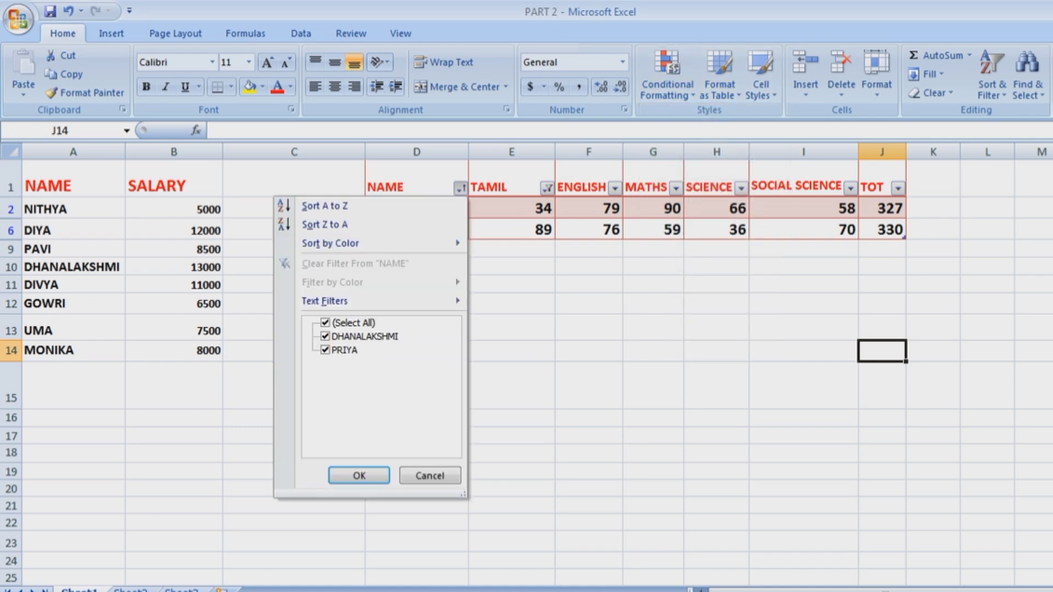
pyautogui.click(325, 323)
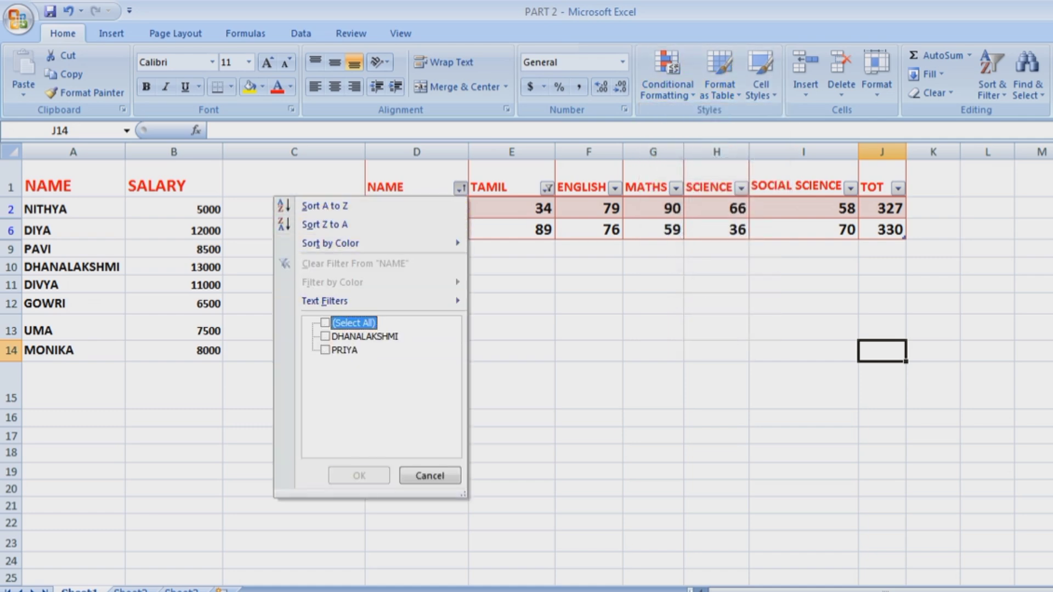
pyautogui.click(325, 323)
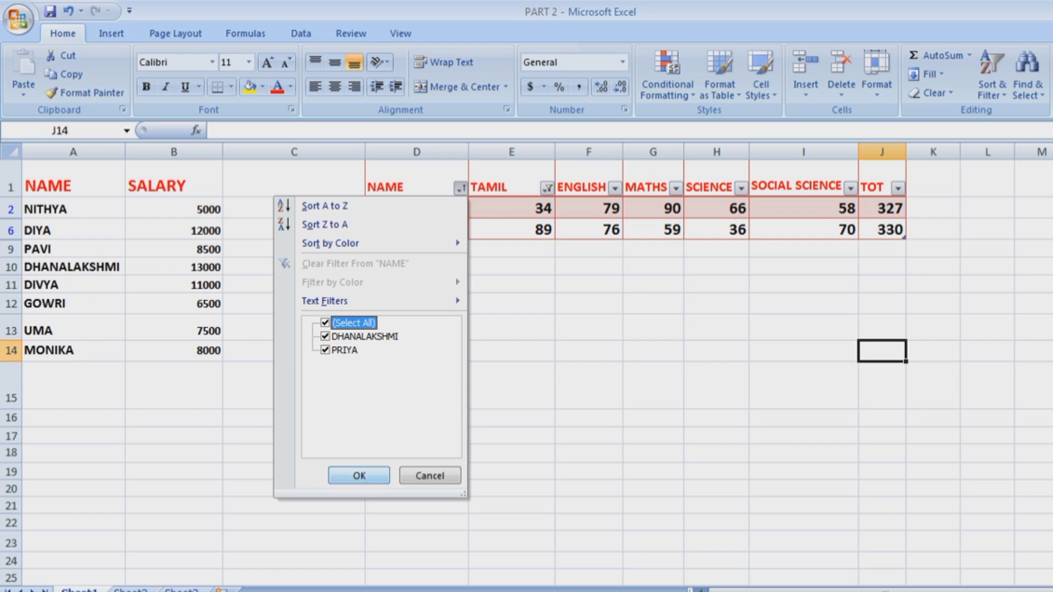
pyautogui.click(359, 475)
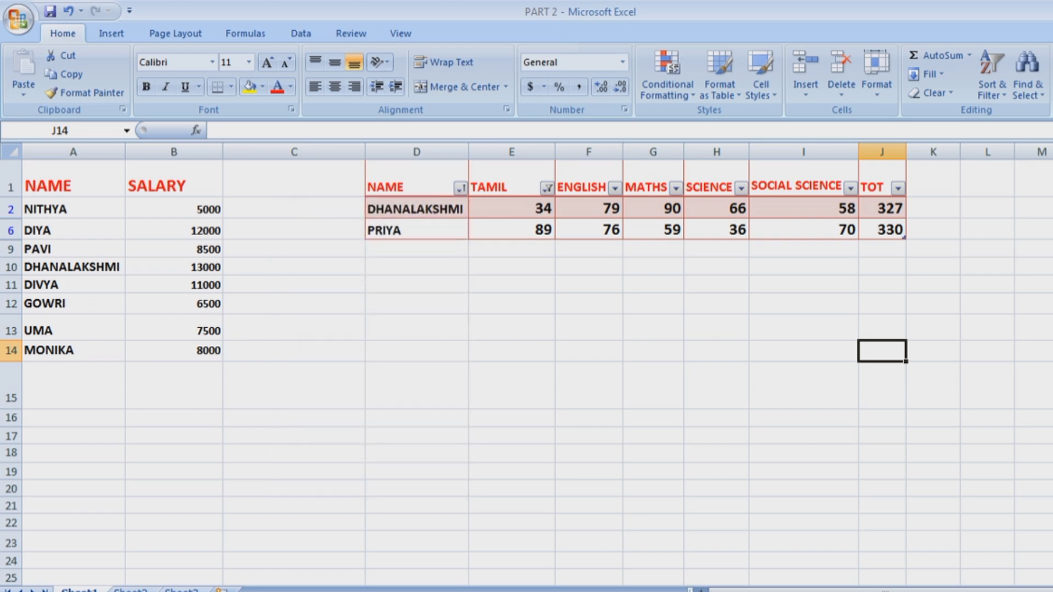
pyautogui.click(547, 188)
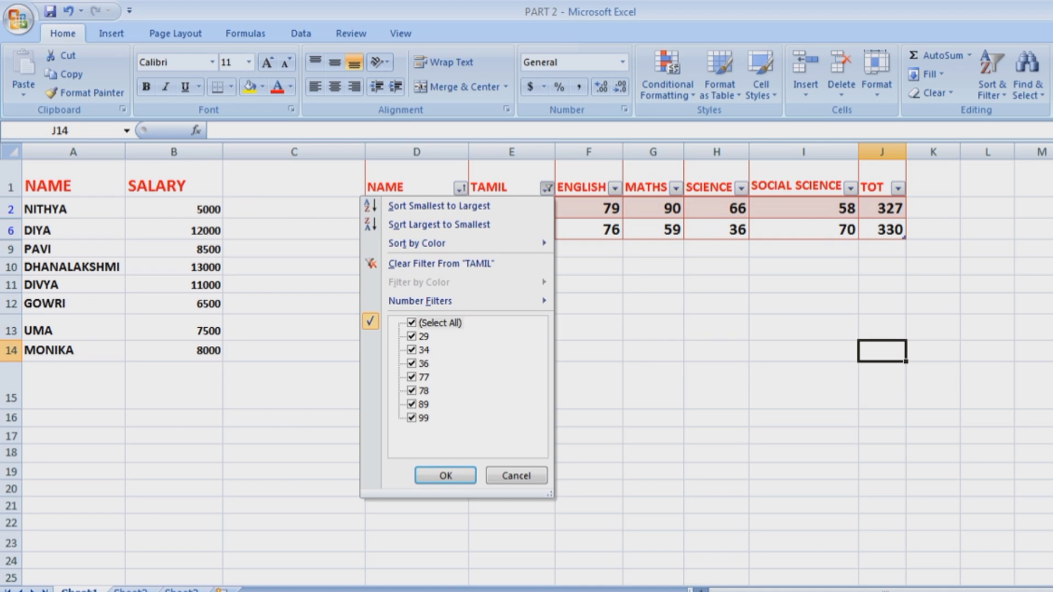
pyautogui.click(445, 476)
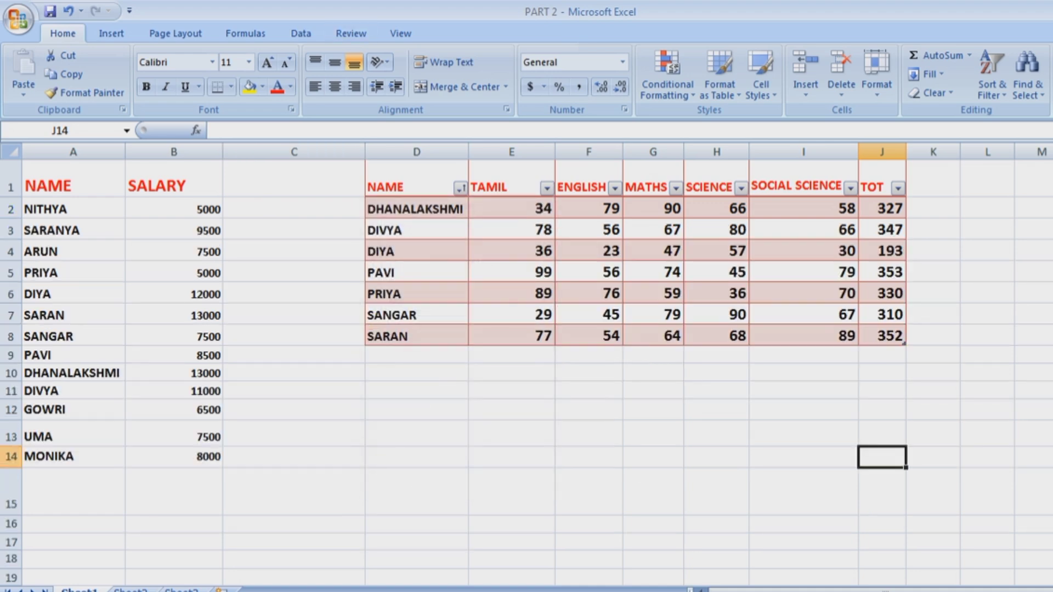
pyautogui.moveTo(55, 187); pyautogui.dragTo(182, 458)
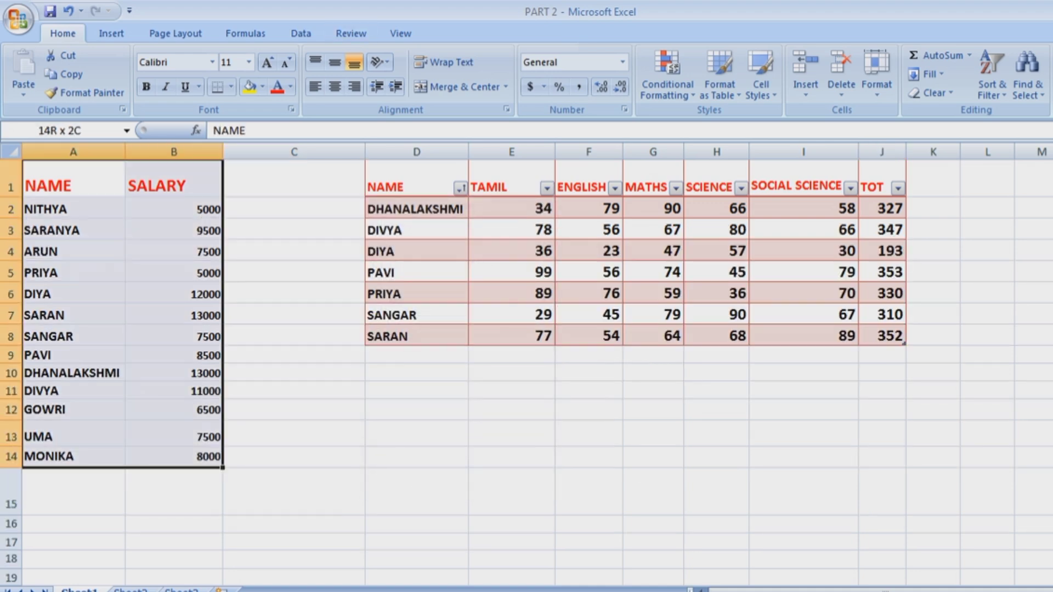
# Format A1:B14 as a blue banded table with headers.
pyautogui.click(720, 74)
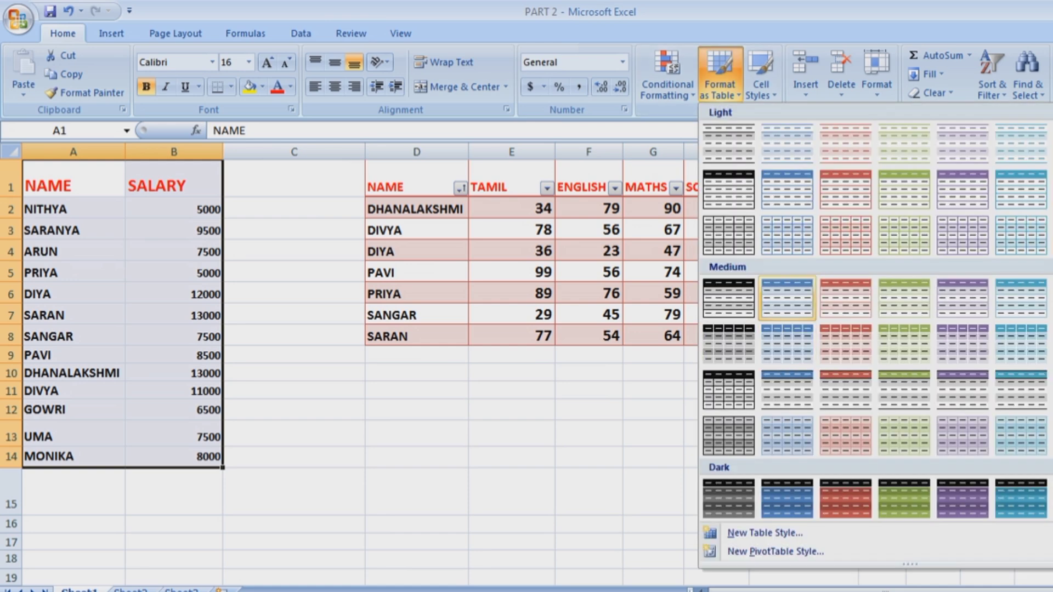
pyautogui.click(787, 329)
pyautogui.click(623, 510)
pyautogui.click(294, 433)
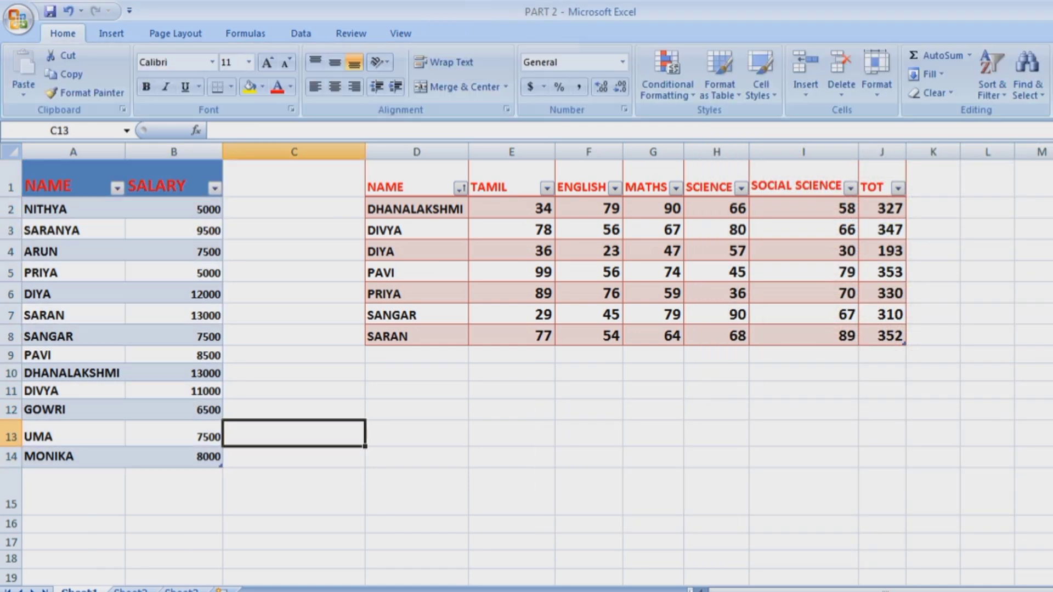
# Filter the SALARY column to show only 8000, 9500 and 13000.
pyautogui.click(215, 188)
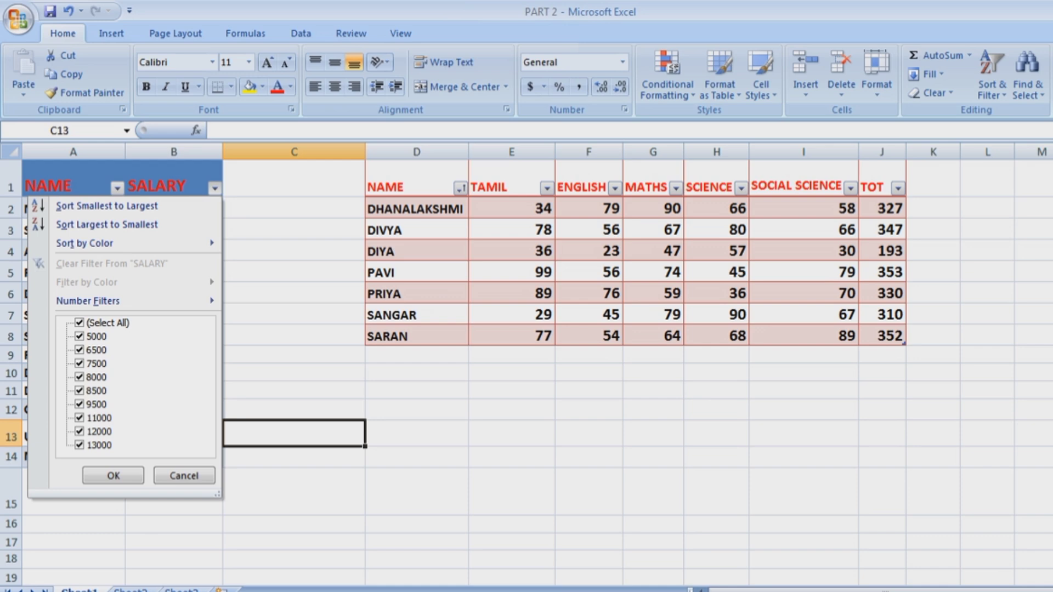
pyautogui.click(79, 323)
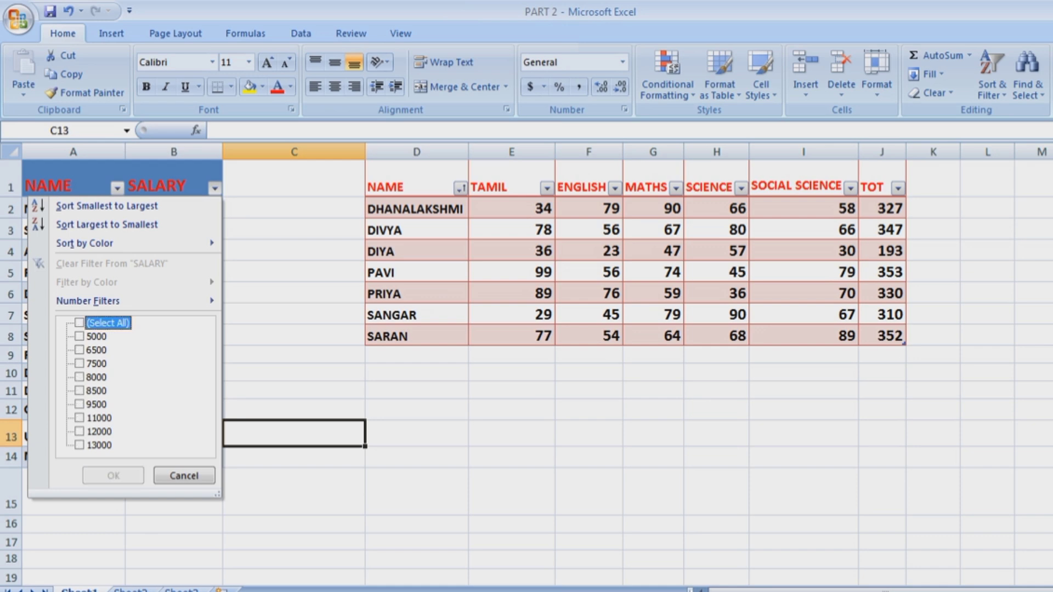
pyautogui.click(80, 378)
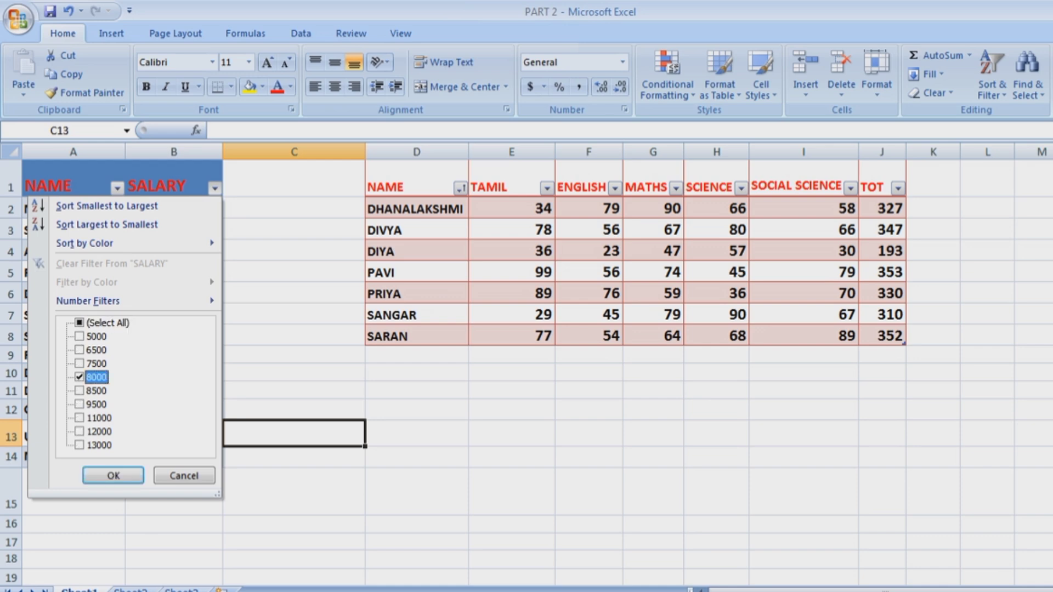
pyautogui.click(80, 404)
pyautogui.click(79, 446)
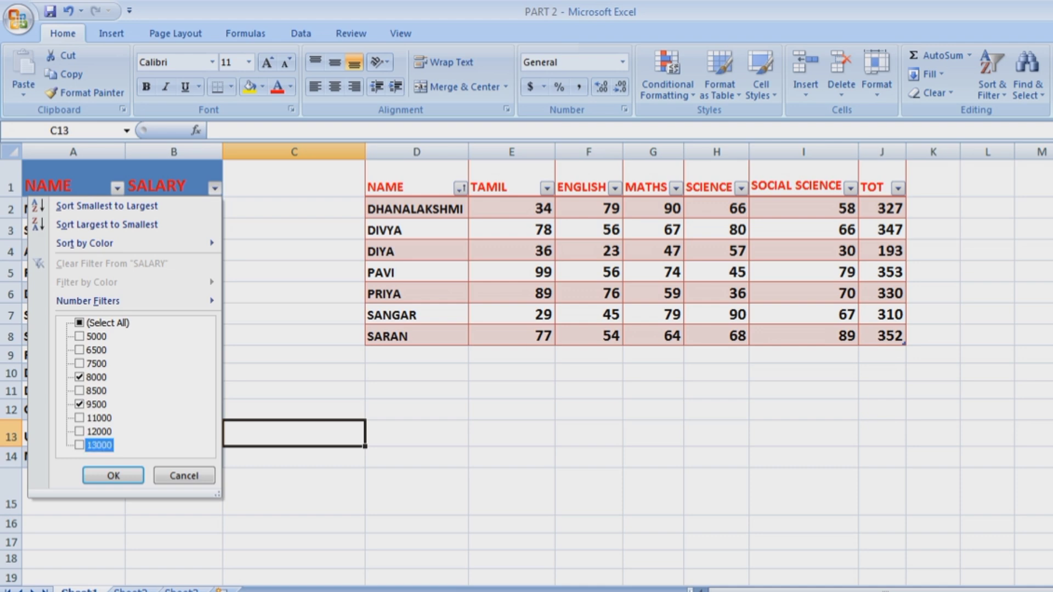
pyautogui.click(113, 476)
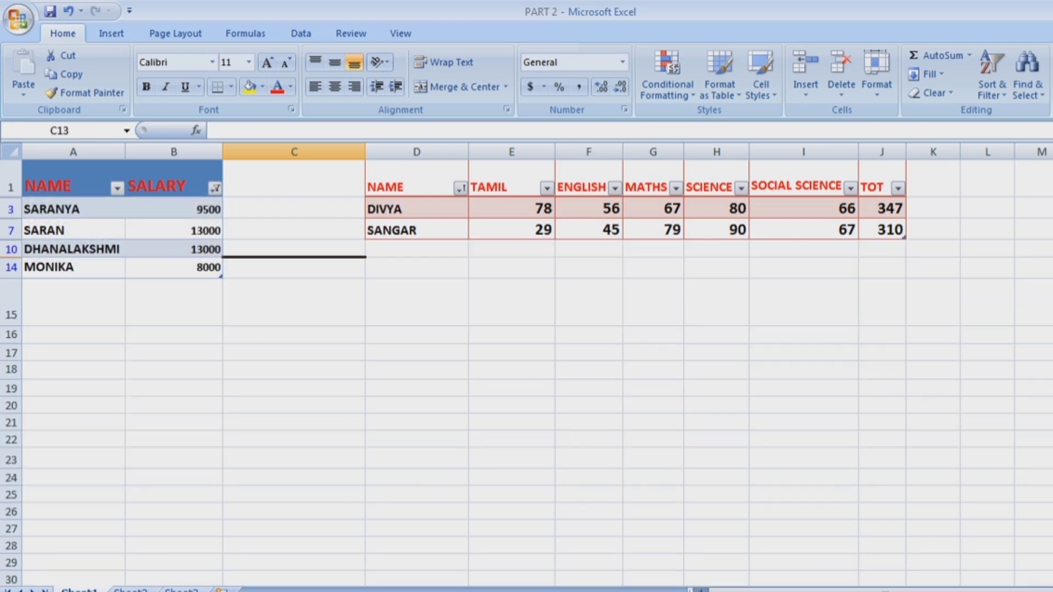
pyautogui.click(588, 478)
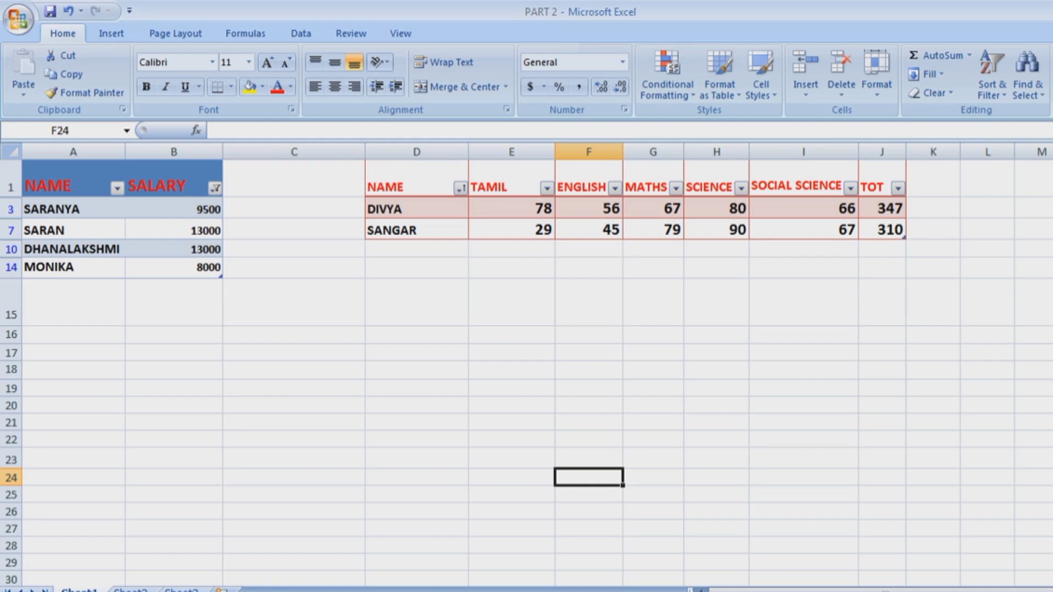
# Reselect all SALARY values so every row shows again.
pyautogui.click(215, 188)
pyautogui.click(79, 323)
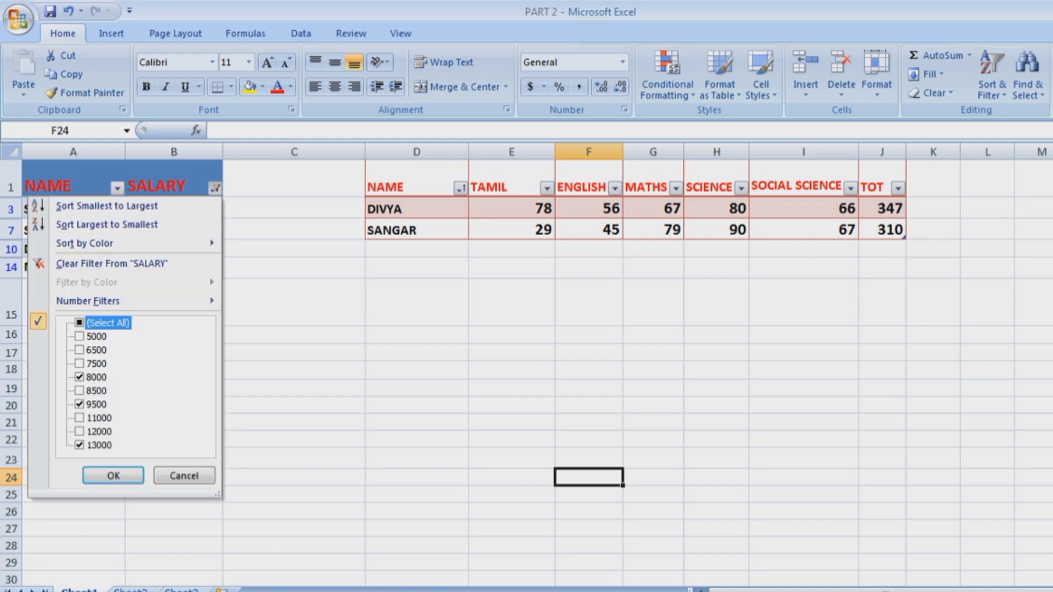
pyautogui.click(113, 476)
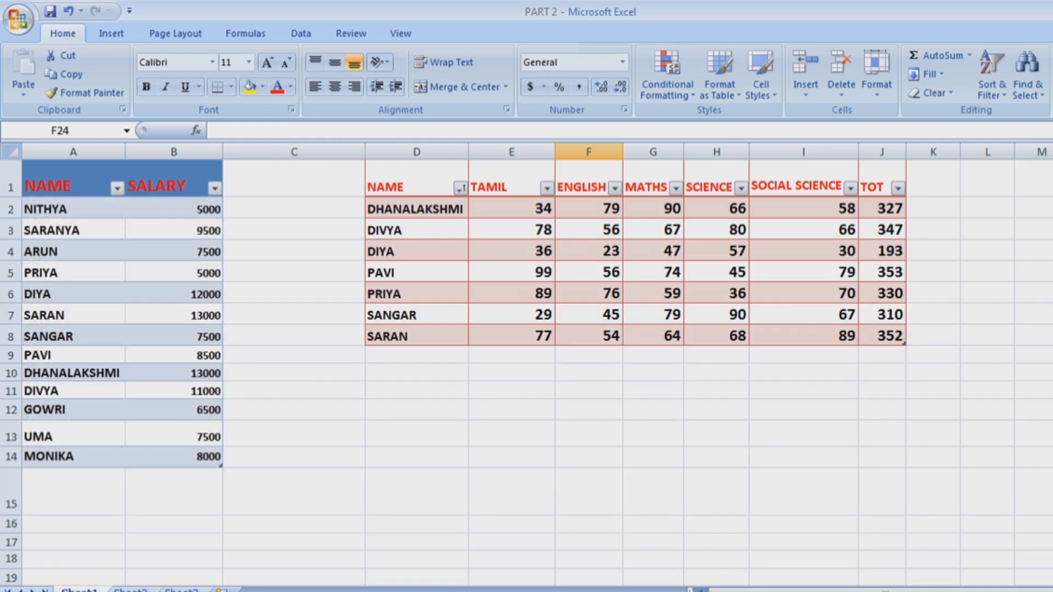
pyautogui.click(988, 525)
pyautogui.click(882, 410)
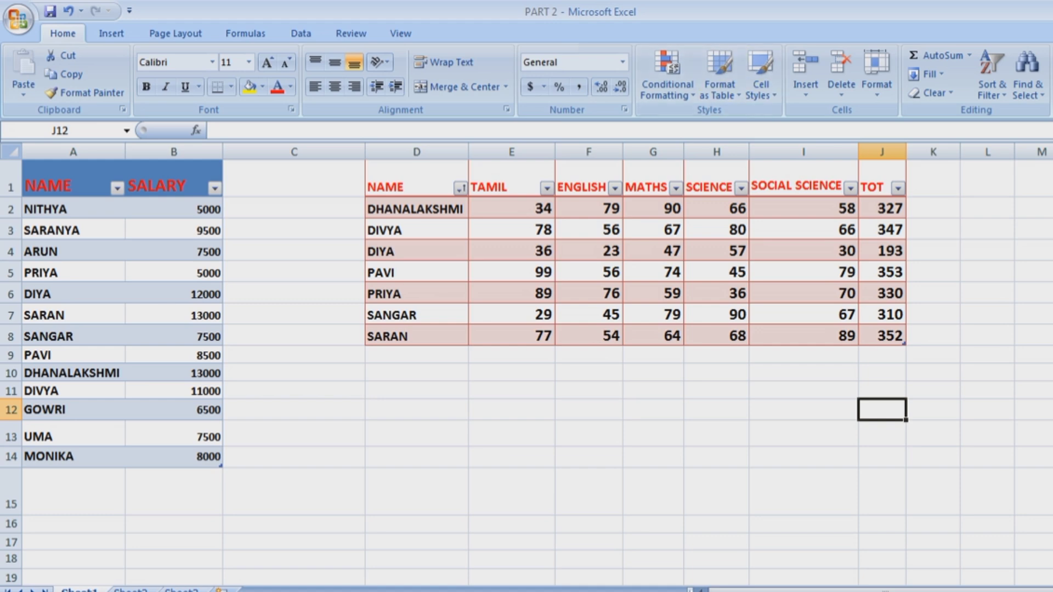
# Apply the green Accent3 cell style to B13 and F13.
pyautogui.click(933, 336)
pyautogui.click(882, 355)
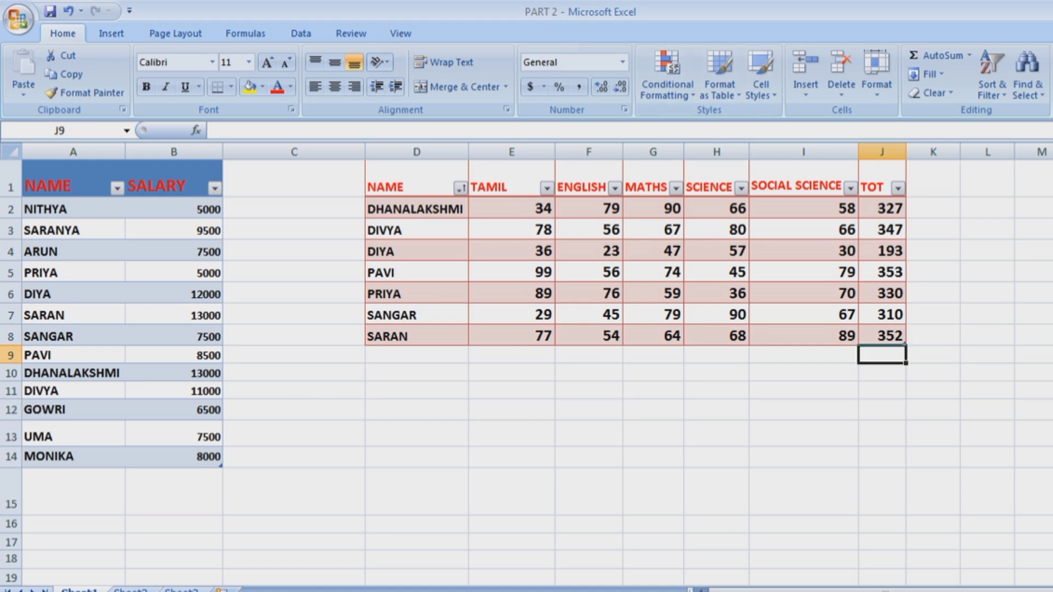
pyautogui.click(174, 434)
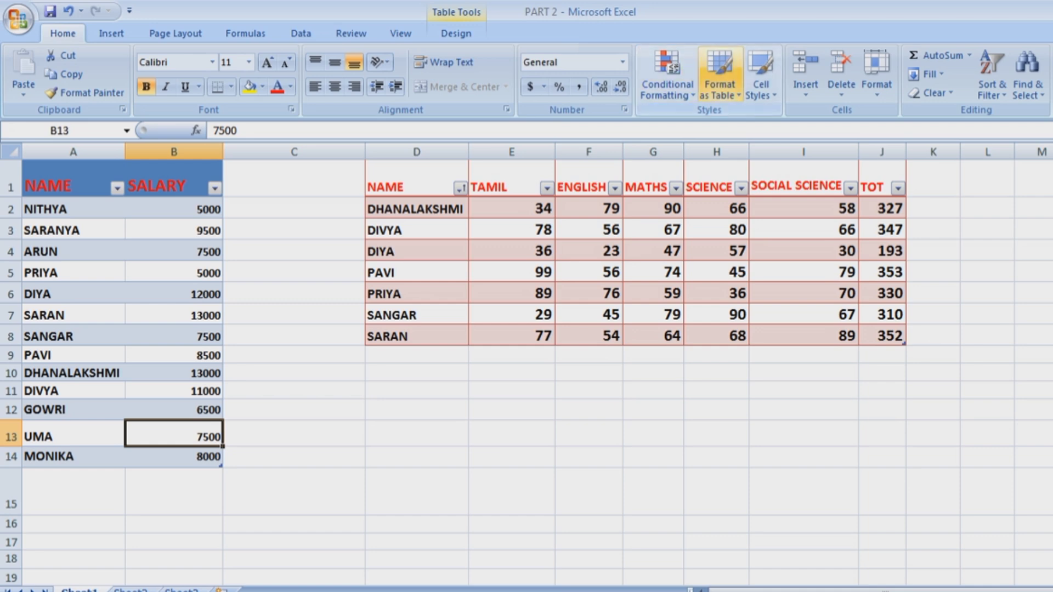
pyautogui.click(761, 77)
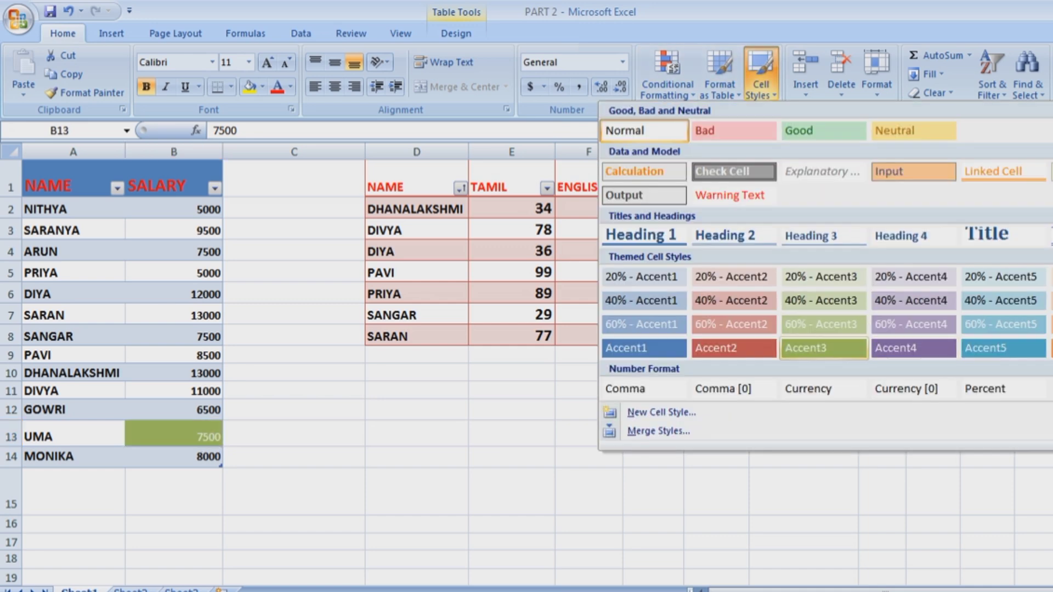
pyautogui.click(824, 349)
pyautogui.click(294, 492)
pyautogui.click(590, 434)
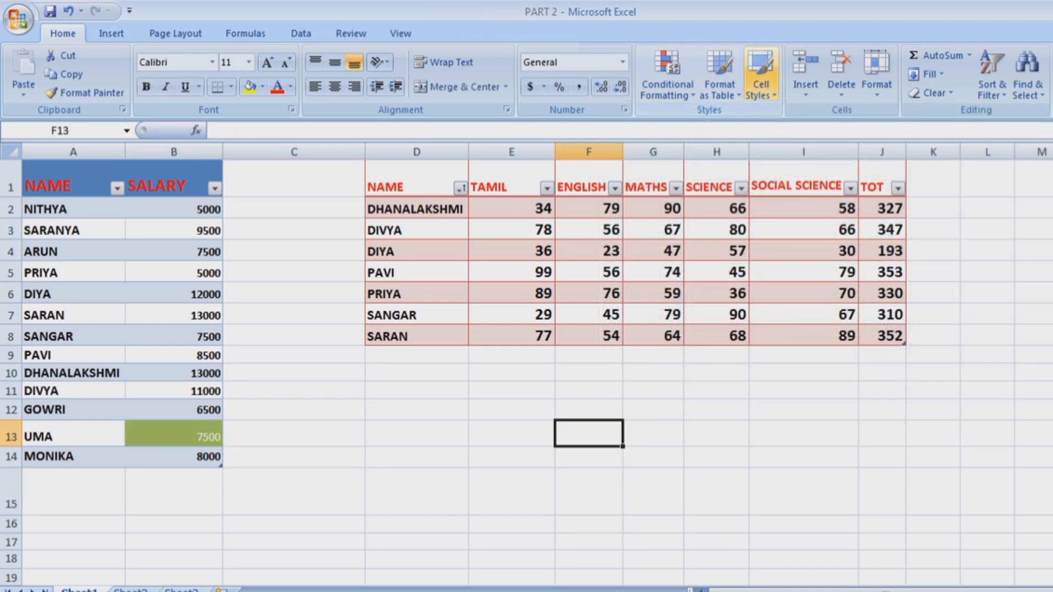
pyautogui.click(761, 76)
pyautogui.click(824, 349)
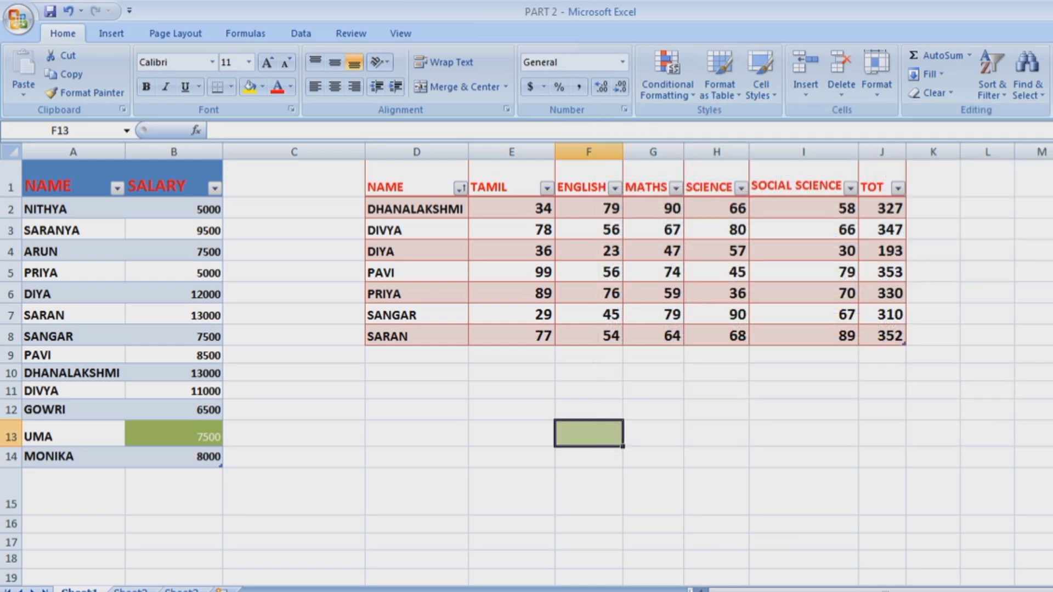
# Apply the purple 60% - Accent4 cell style to H13.
pyautogui.click(716, 434)
pyautogui.click(761, 77)
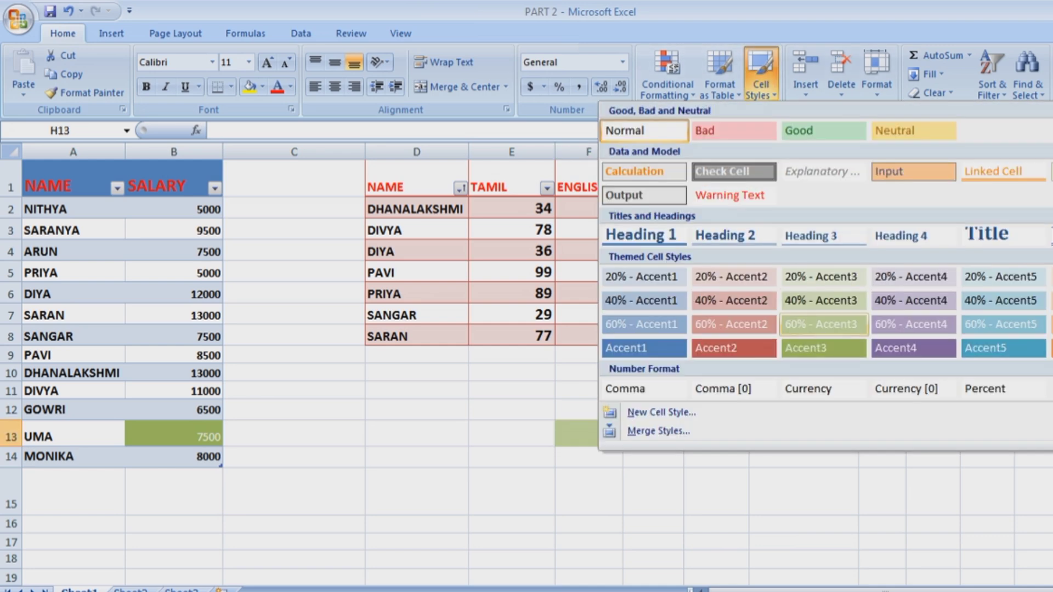
pyautogui.click(914, 325)
pyautogui.click(804, 492)
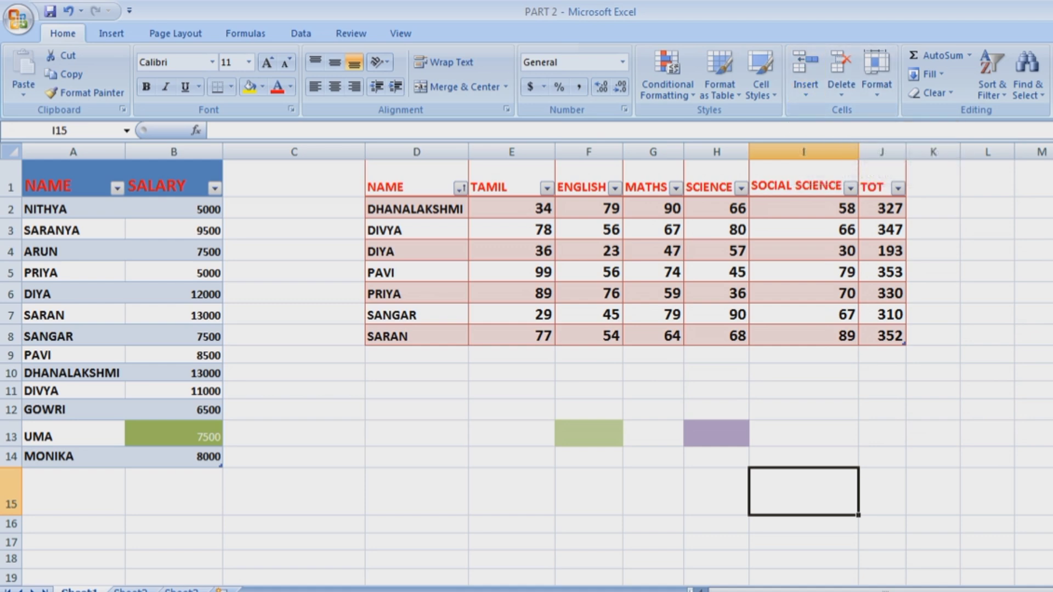
# Undo the recent cell fills, table styles, AutoFilters and colour scale, keeping the salary data bars.
pyautogui.hotkey('ctrl', 'z')
pyautogui.hotkey('ctrl', 'z')
pyautogui.hotkey('ctrl', 'z')
pyautogui.hotkey('ctrl', 'z')
pyautogui.hotkey('ctrl', 'z')
pyautogui.hotkey('ctrl', 'z')
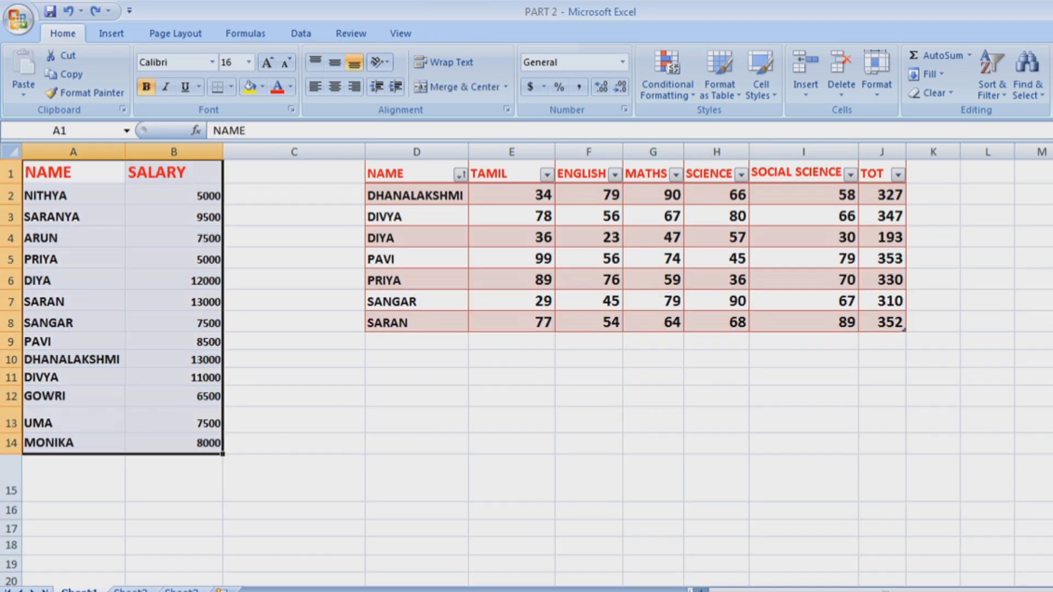
pyautogui.hotkey('ctrl', 'z')
pyautogui.hotkey('ctrl', 'z')
pyautogui.hotkey('ctrl', 'z')
pyautogui.hotkey('ctrl', 'z')
pyautogui.hotkey('ctrl', 'z')
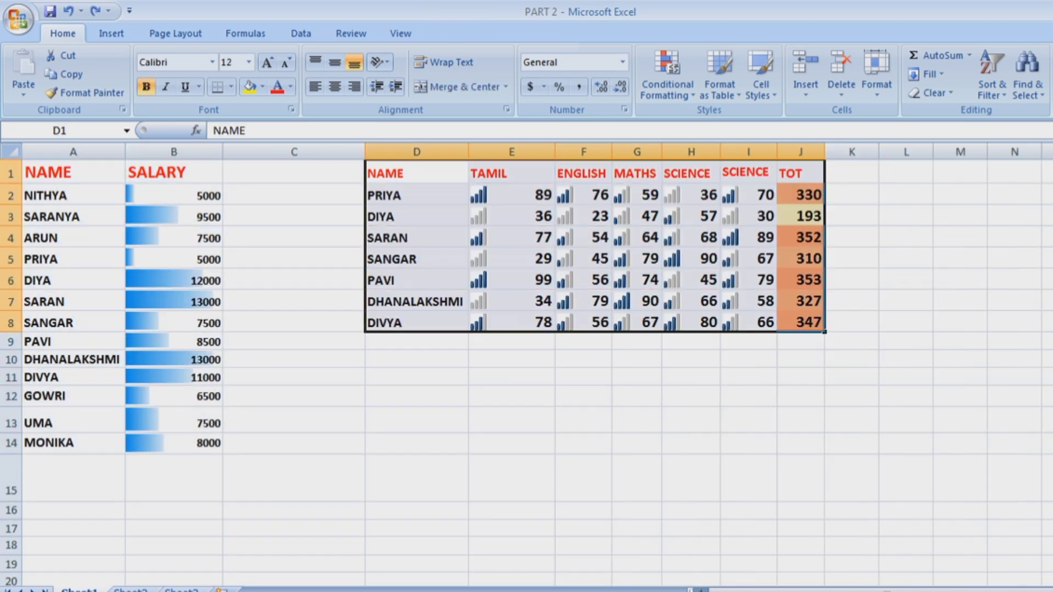
pyautogui.hotkey('ctrl', 'z')
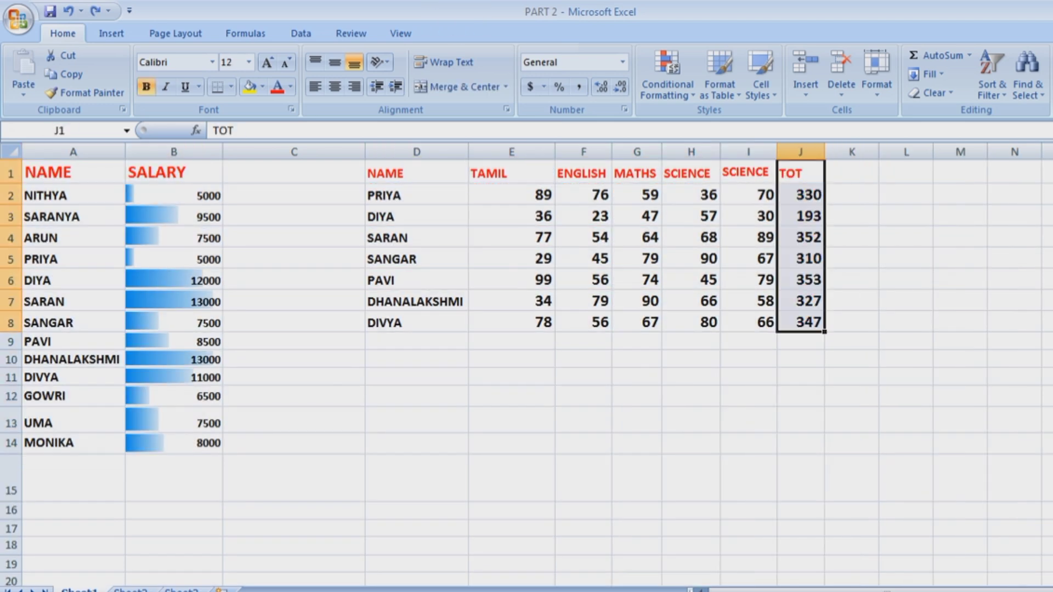
pyautogui.hotkey('ctrl', 'z')
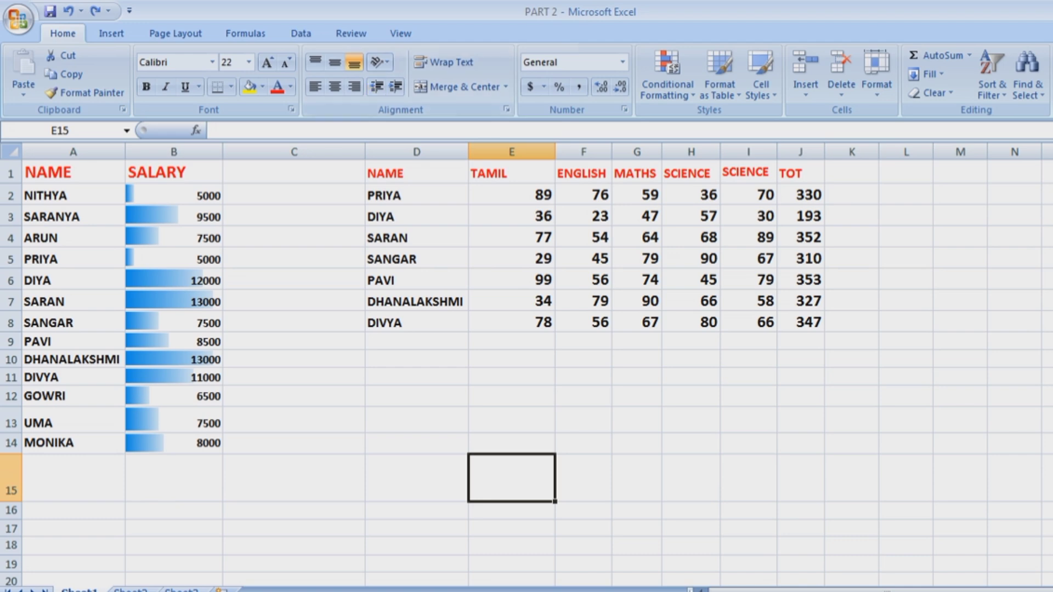
pyautogui.hotkey('ctrl', 'z')
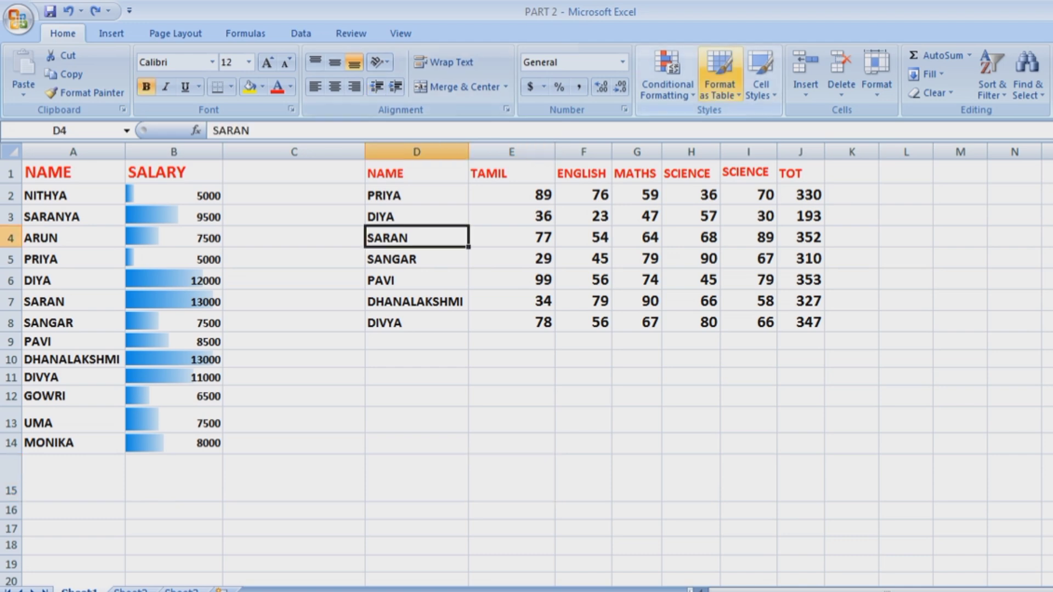
# Insert a blank row 4 above SARAN's row.
pyautogui.click(805, 93)
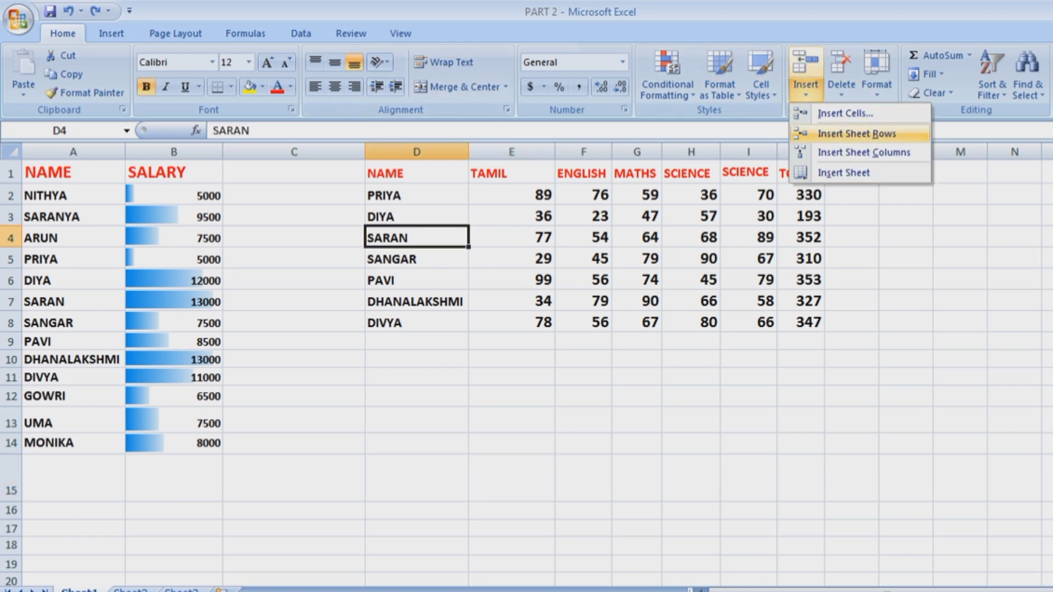
pyautogui.click(840, 134)
pyautogui.click(637, 363)
pyautogui.moveTo(417, 237); pyautogui.dragTo(801, 237)
pyautogui.click(637, 237)
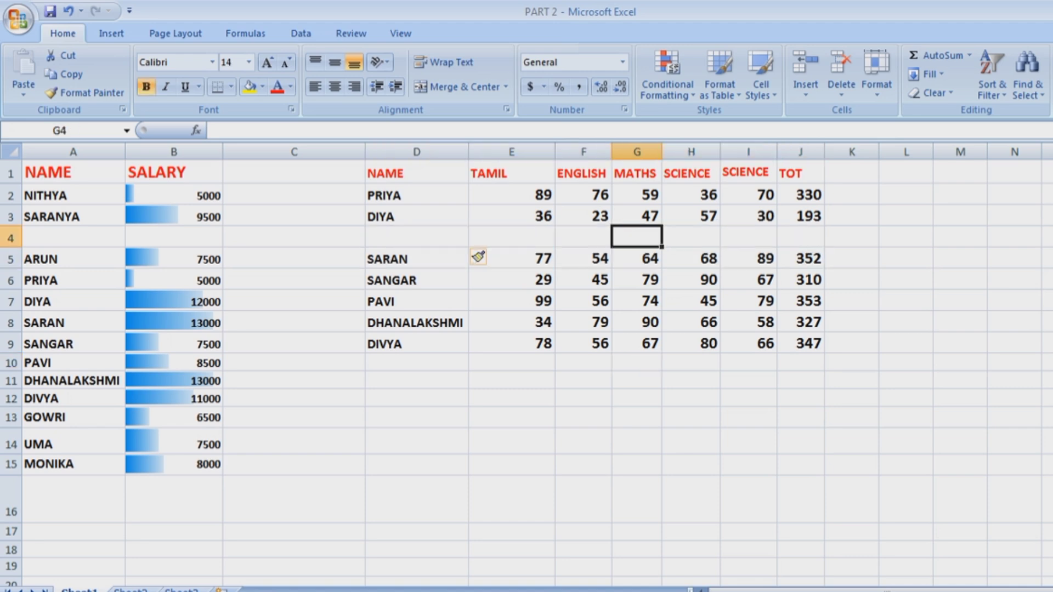
# Insert an empty column J before the TOT heading.
pyautogui.click(801, 174)
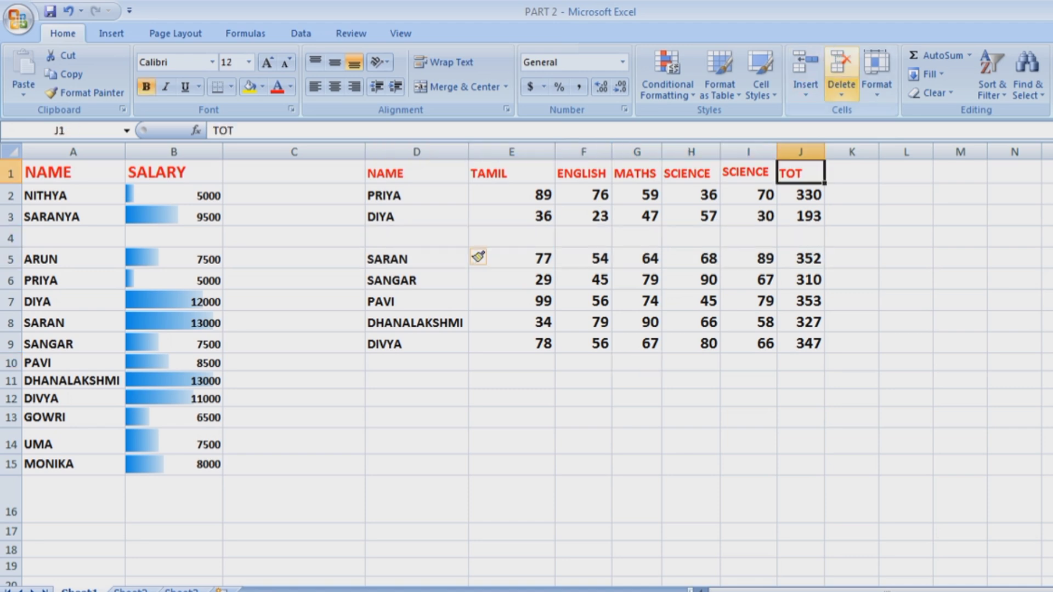
pyautogui.click(806, 94)
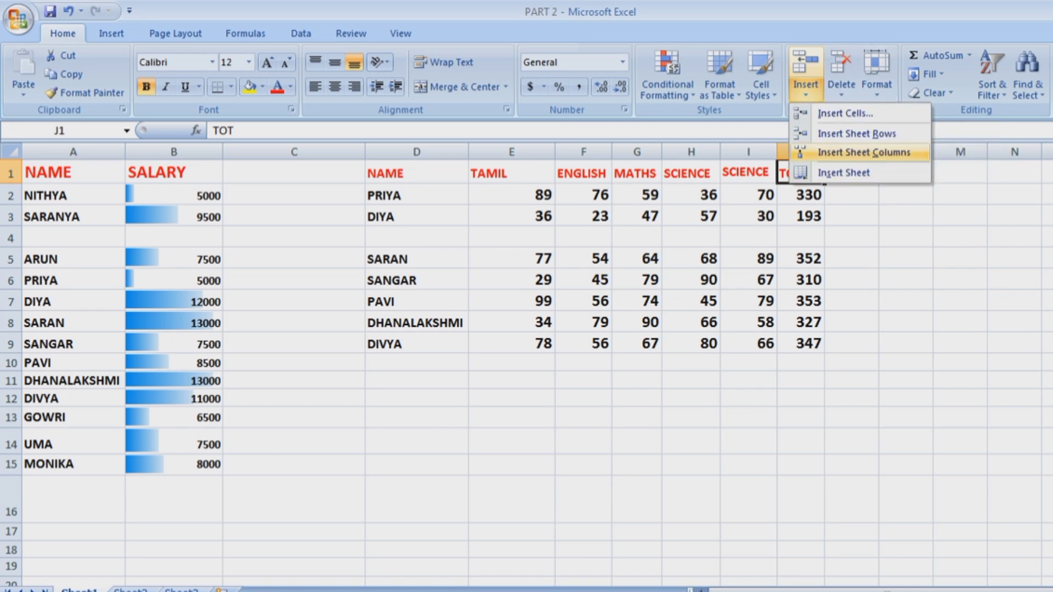
pyautogui.click(856, 152)
pyautogui.click(859, 394)
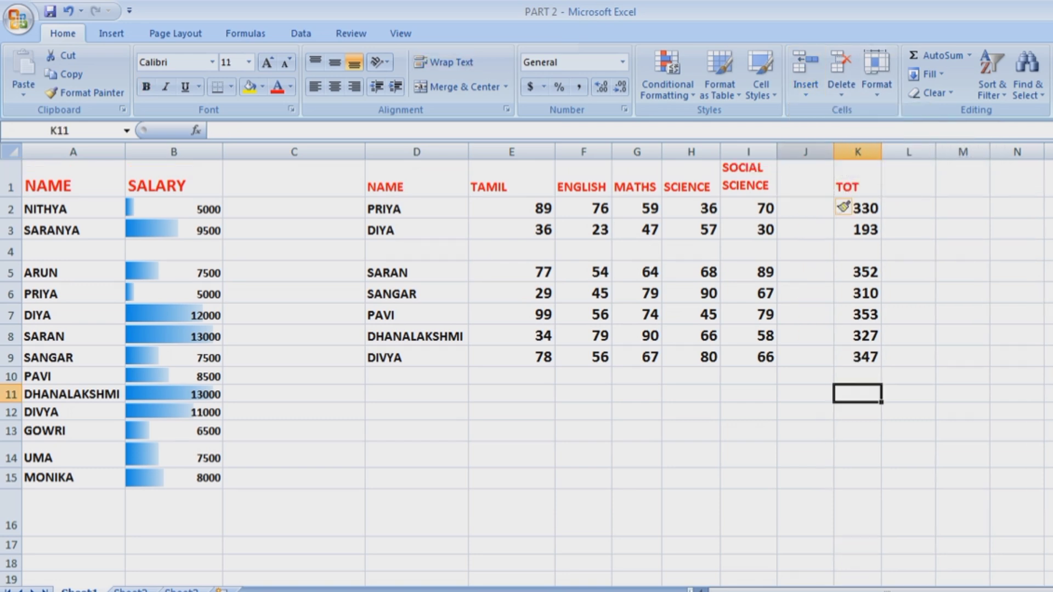
pyautogui.click(805, 178)
pyautogui.moveTo(805, 179); pyautogui.dragTo(805, 455)
pyautogui.click(962, 315)
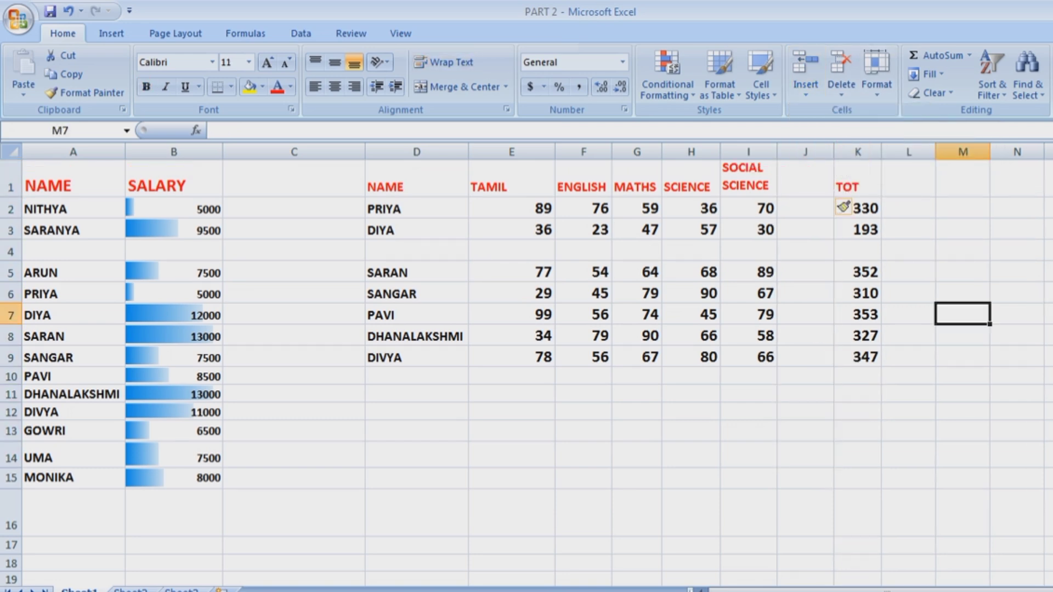
# Add three new blank worksheets and return to Sheet1.
pyautogui.click(806, 92)
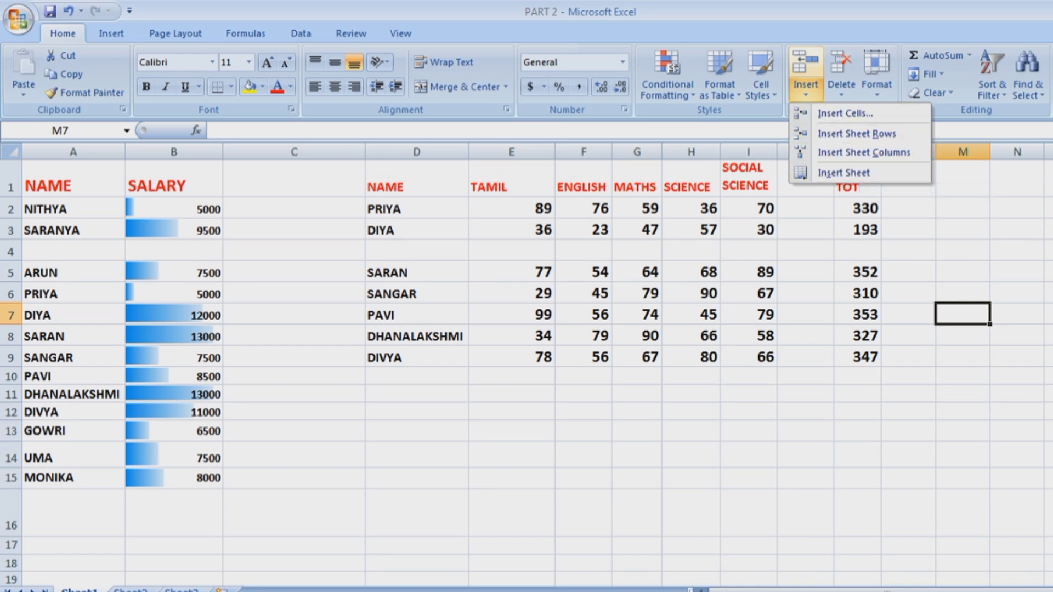
pyautogui.click(844, 173)
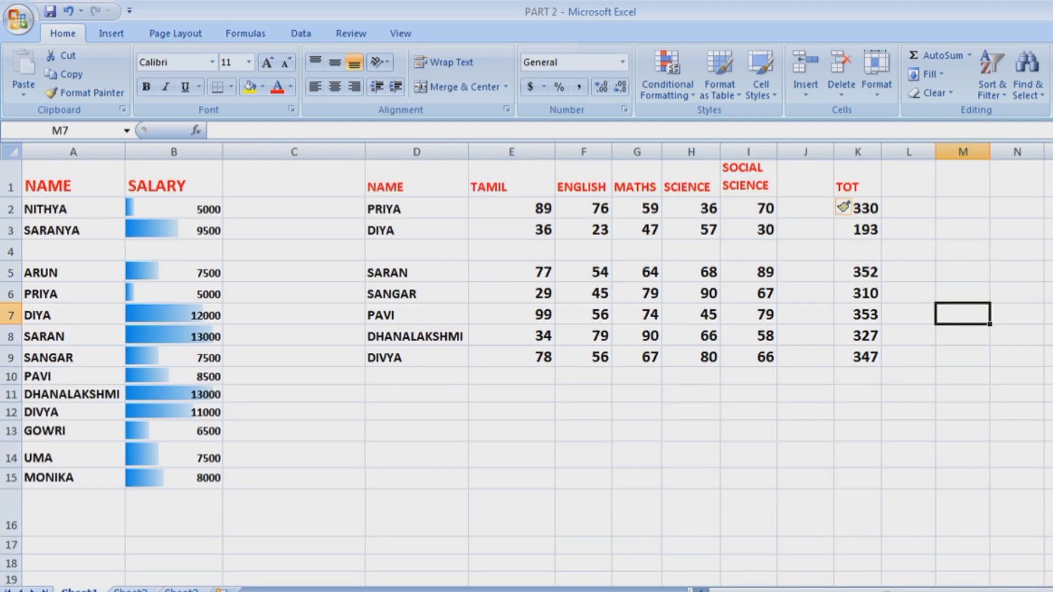
pyautogui.click(805, 91)
pyautogui.click(844, 172)
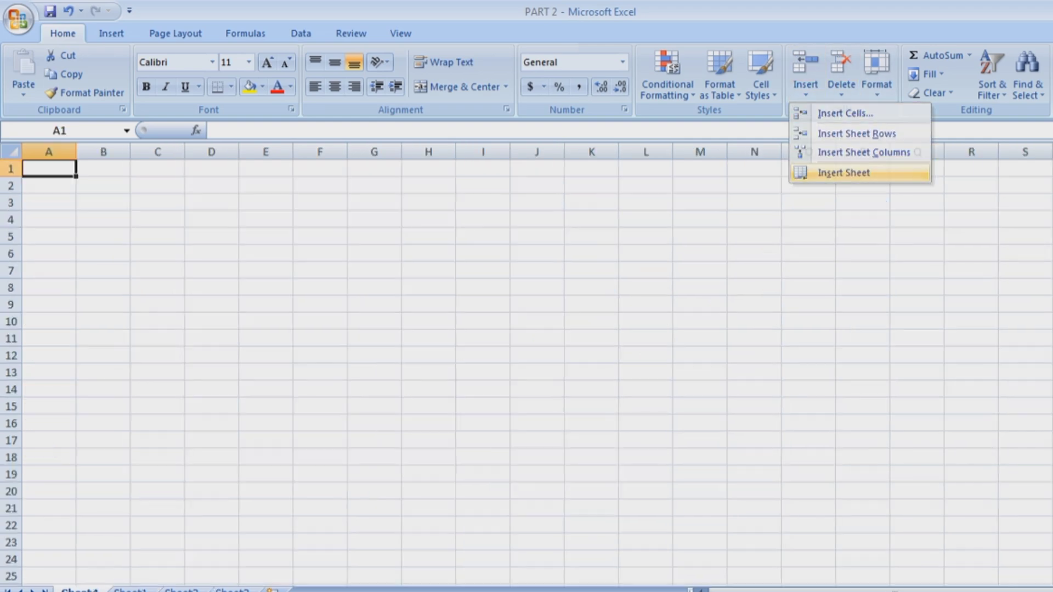
pyautogui.click(131, 591)
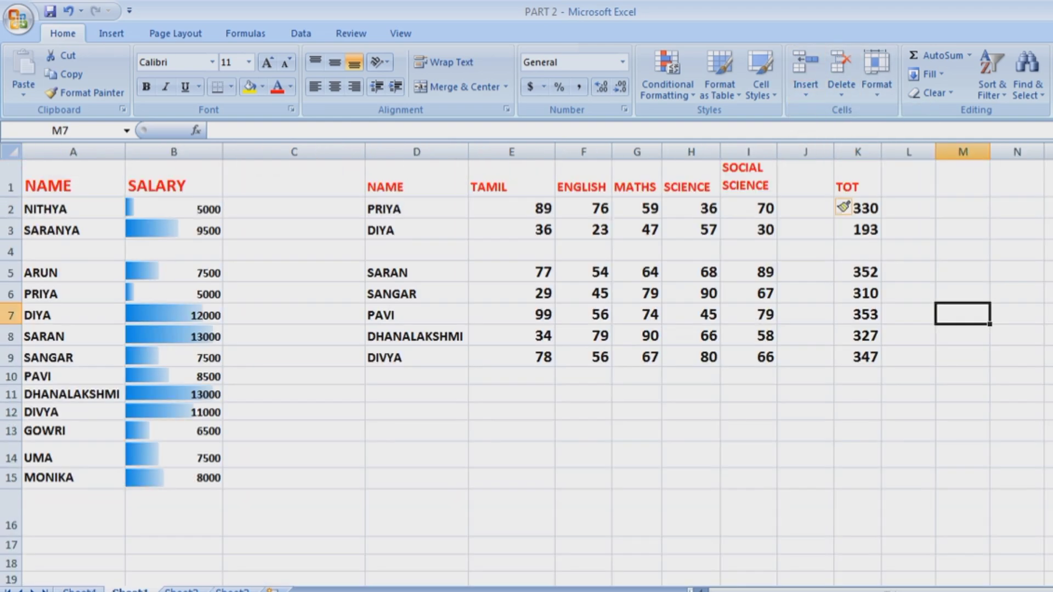
pyautogui.click(273, 591)
pyautogui.click(323, 591)
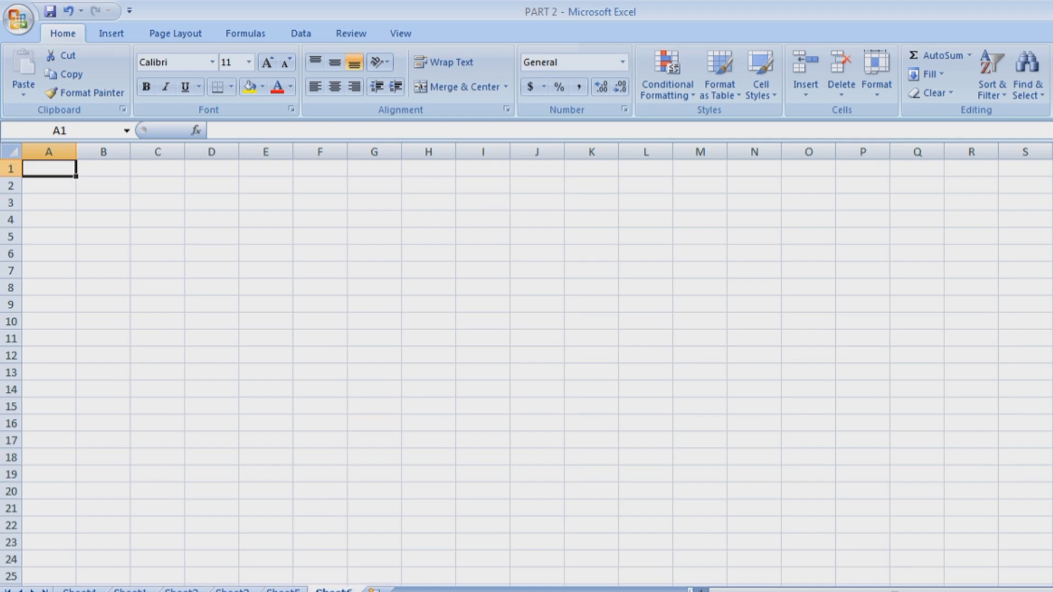
pyautogui.click(131, 591)
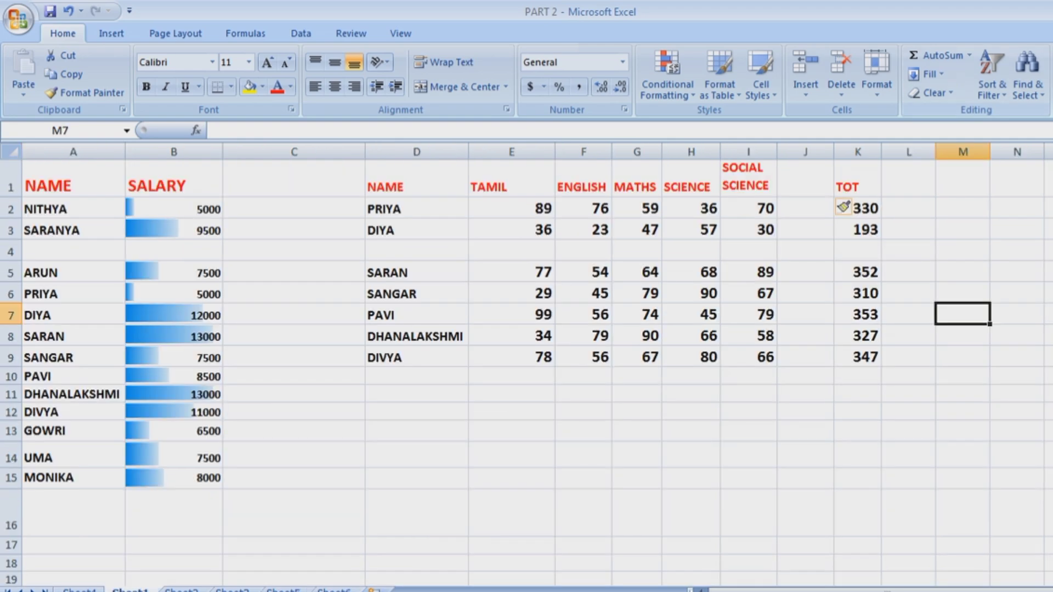
pyautogui.click(806, 90)
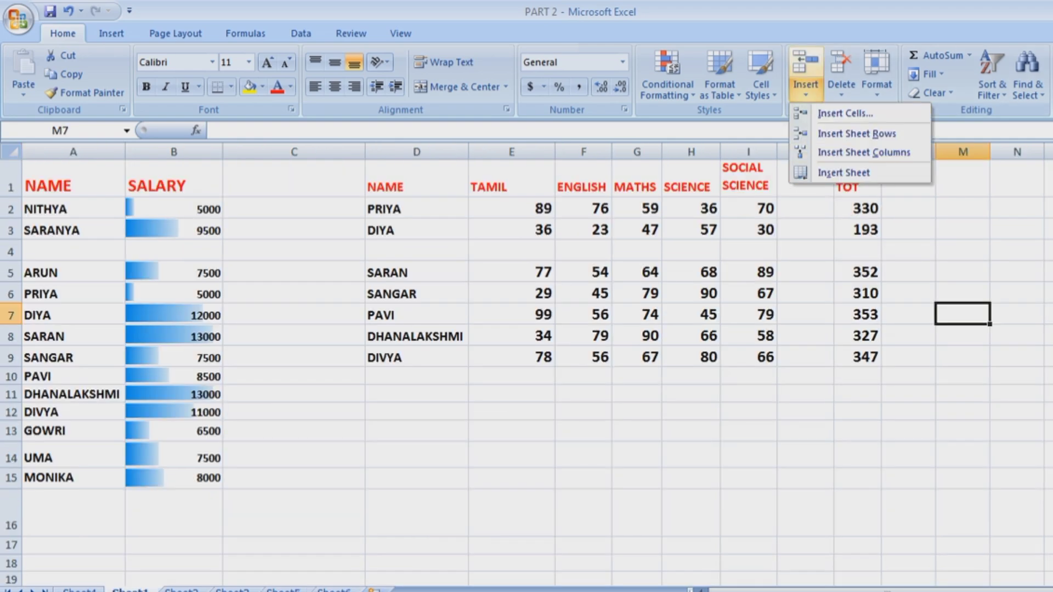
# Delete the empty column J beside TOT, undoing an accidental deletion of the totals column.
pyautogui.click(864, 153)
pyautogui.click(806, 178)
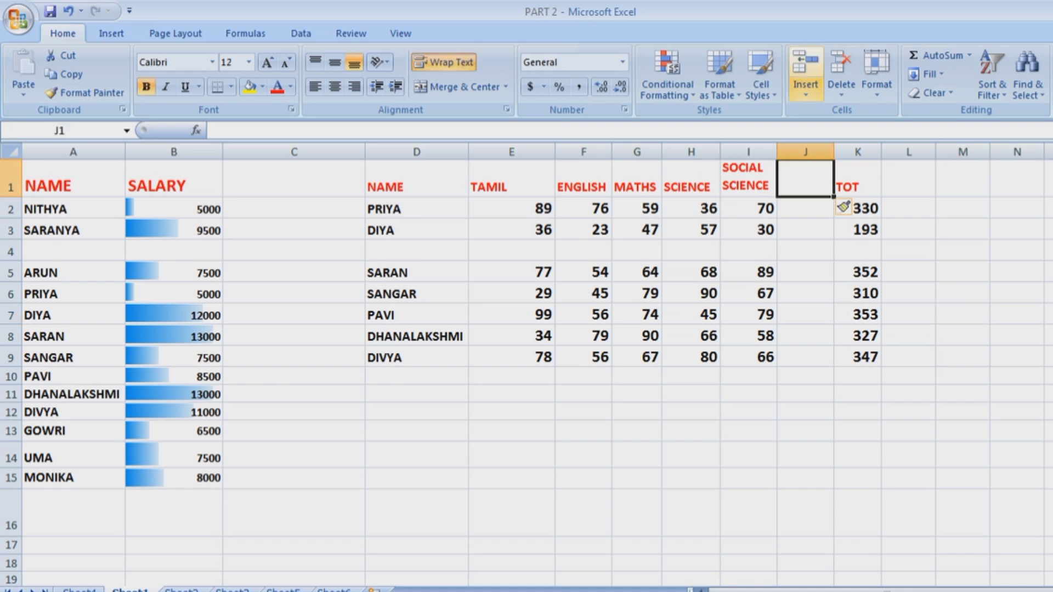
pyautogui.click(806, 90)
pyautogui.click(841, 63)
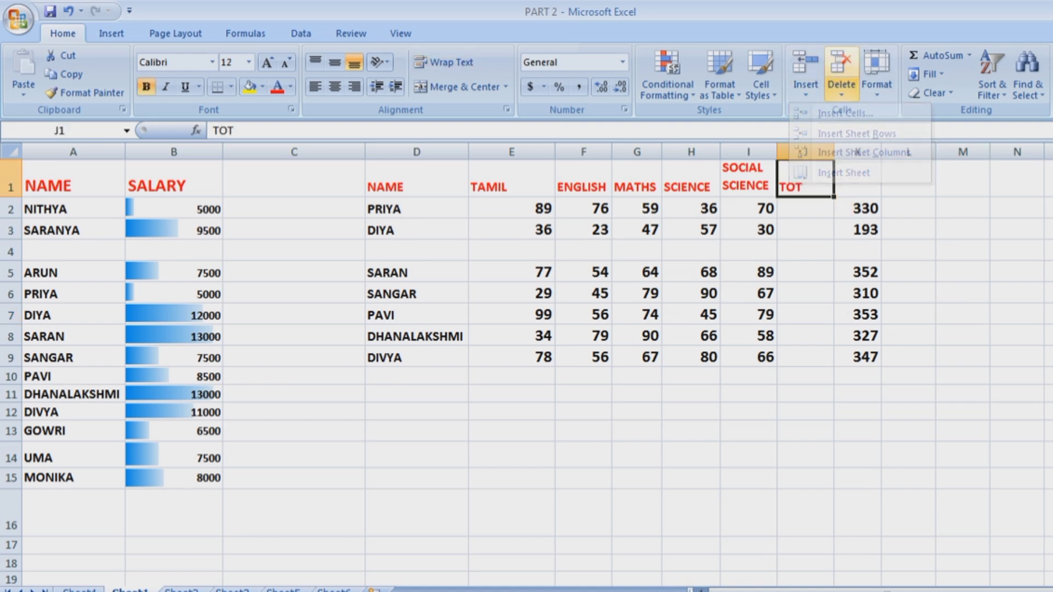
pyautogui.click(842, 91)
pyautogui.click(901, 152)
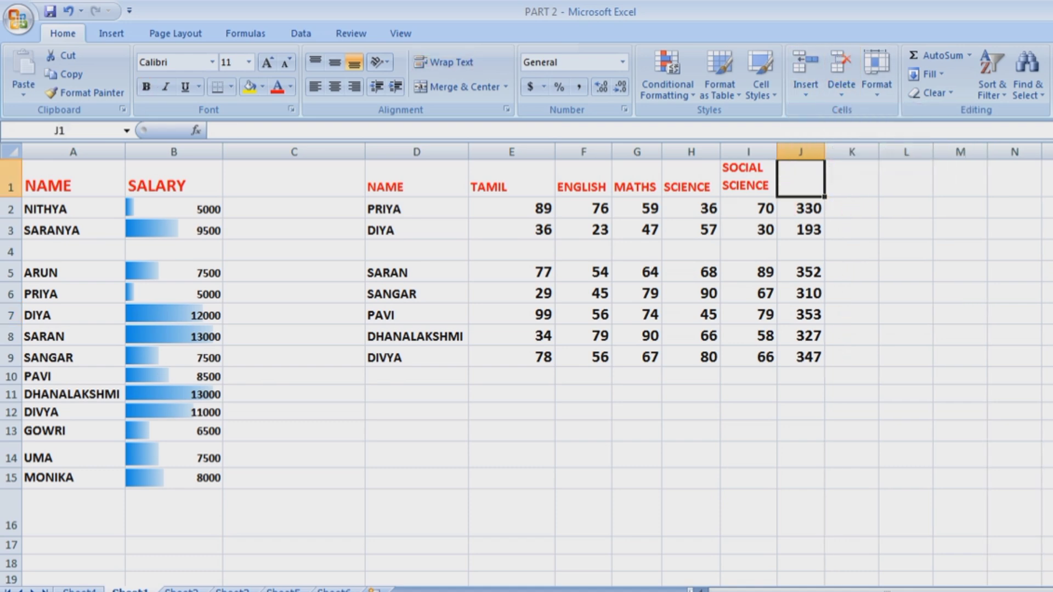
pyautogui.click(852, 251)
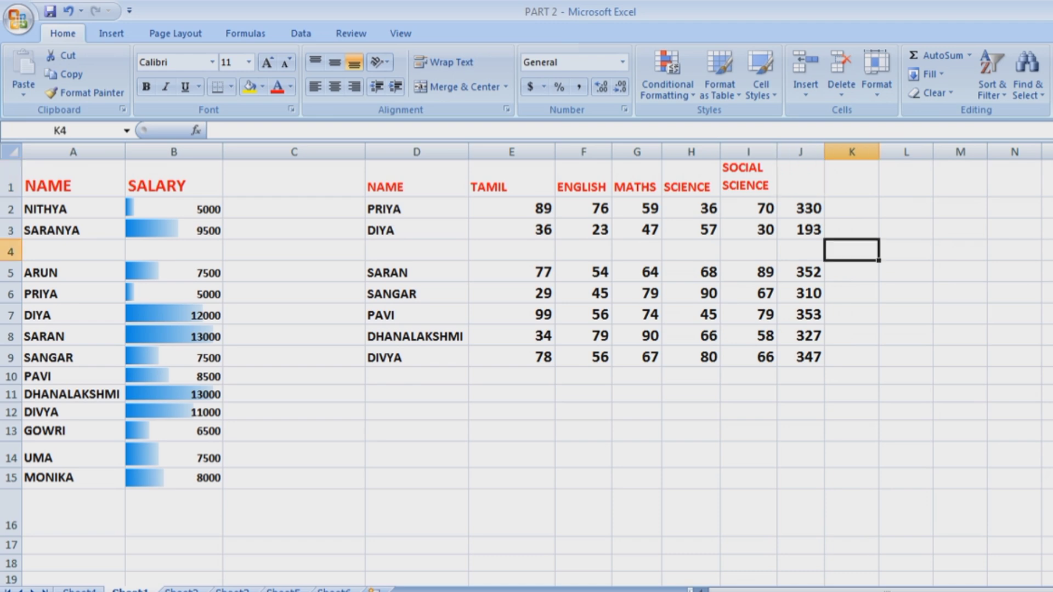
pyautogui.hotkey('ctrl', 'z')
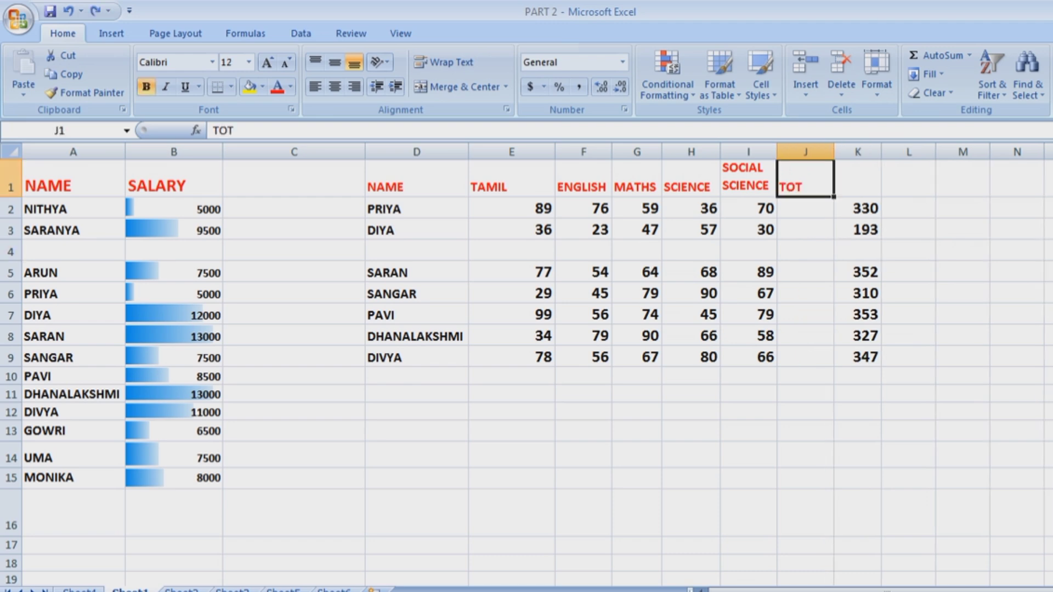
pyautogui.hotkey('ctrl', 'z')
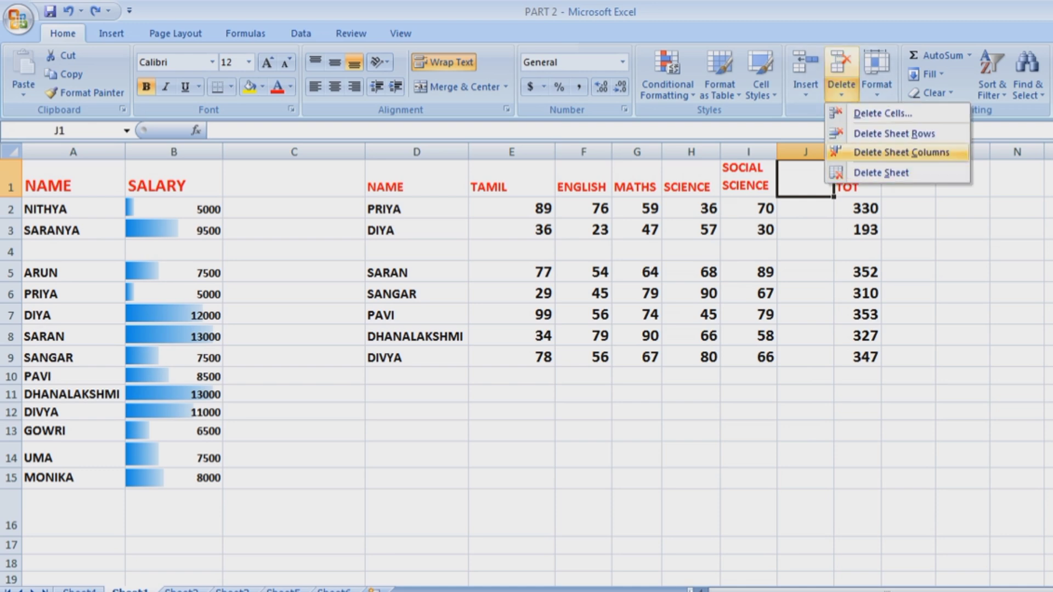
pyautogui.click(901, 152)
pyautogui.click(852, 336)
# Delete the blank row 4 and the blank Sheet6, then return to Sheet1.
pyautogui.click(511, 250)
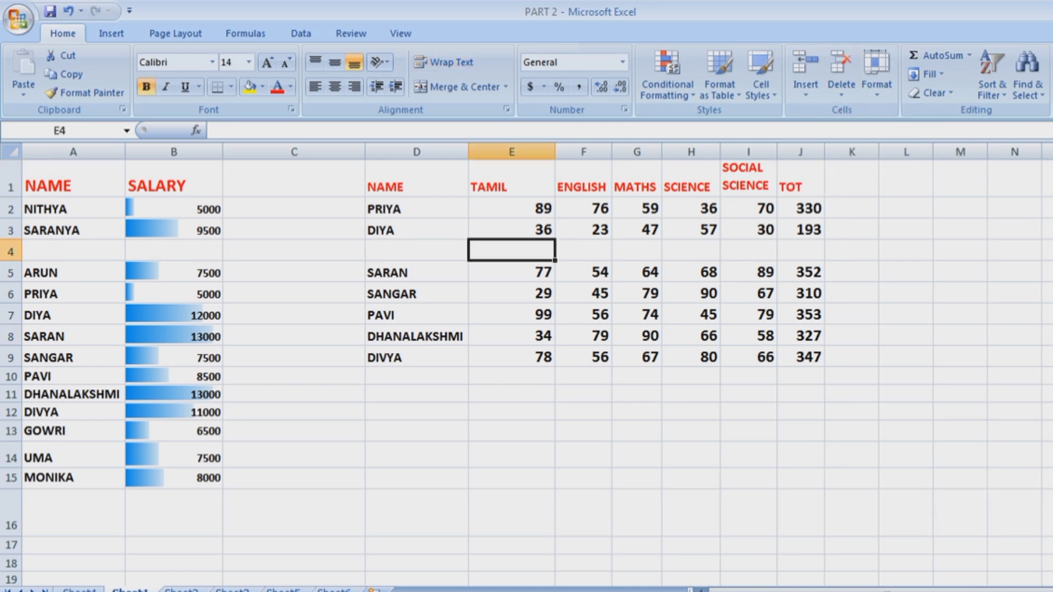
pyautogui.click(841, 88)
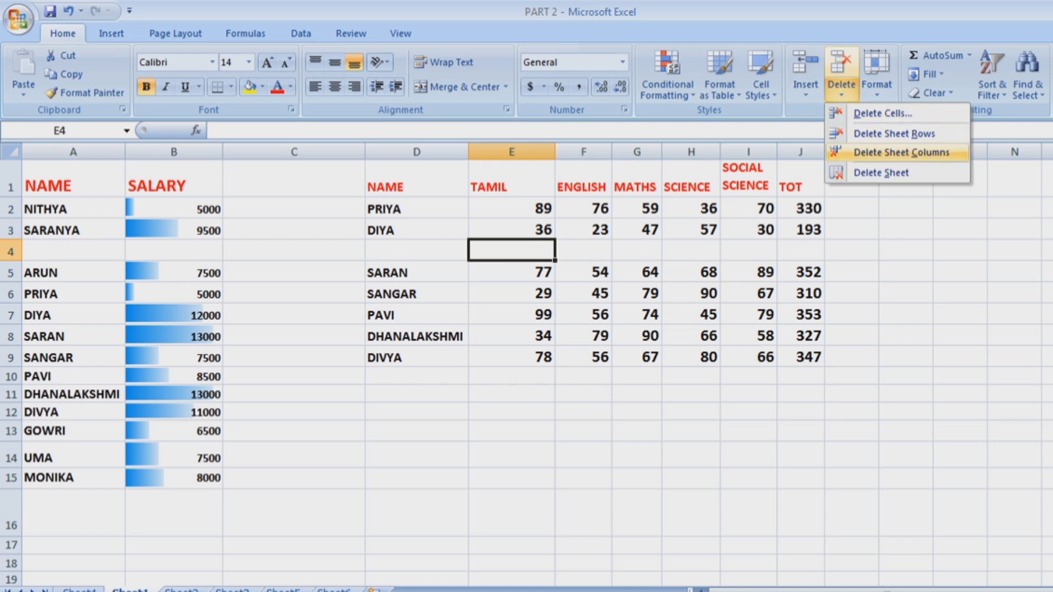
pyautogui.click(894, 134)
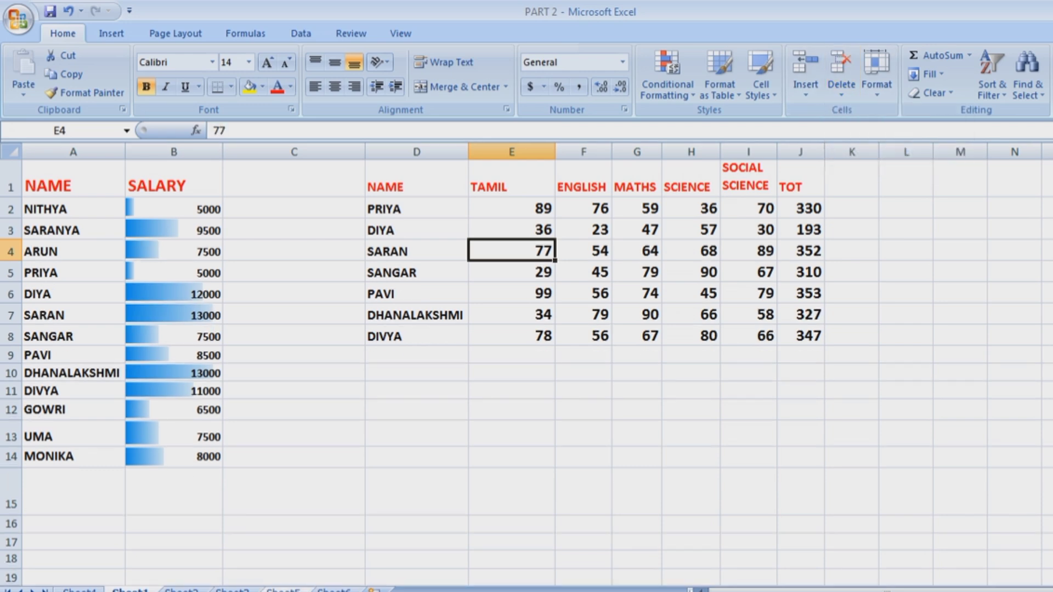
pyautogui.click(333, 590)
pyautogui.click(841, 88)
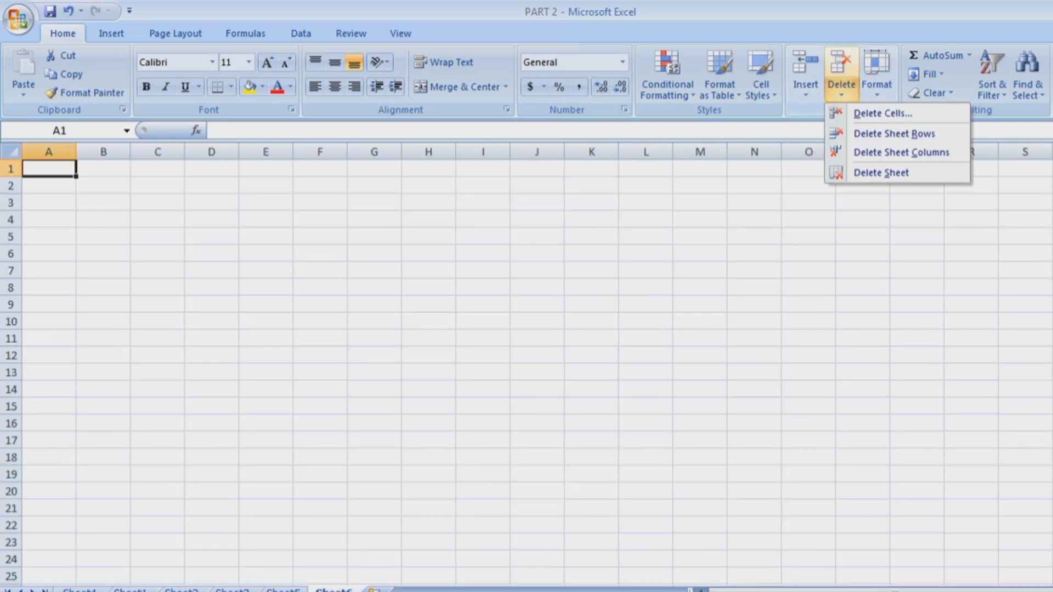
pyautogui.click(867, 172)
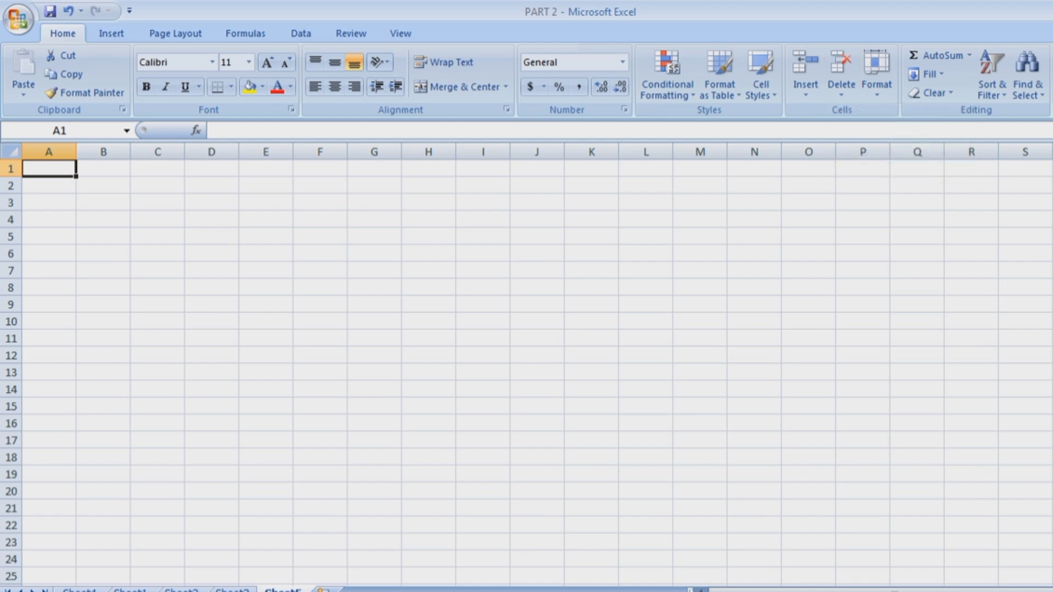
pyautogui.click(130, 590)
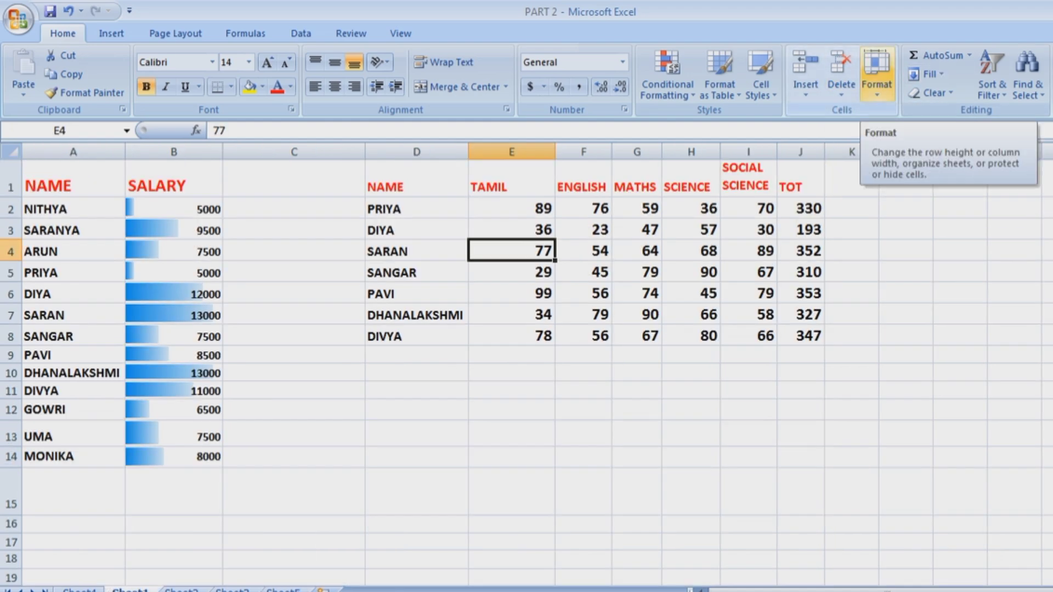
# Select A1:J13, set the row height to 25, then AutoFit the row heights.
pyautogui.click(877, 76)
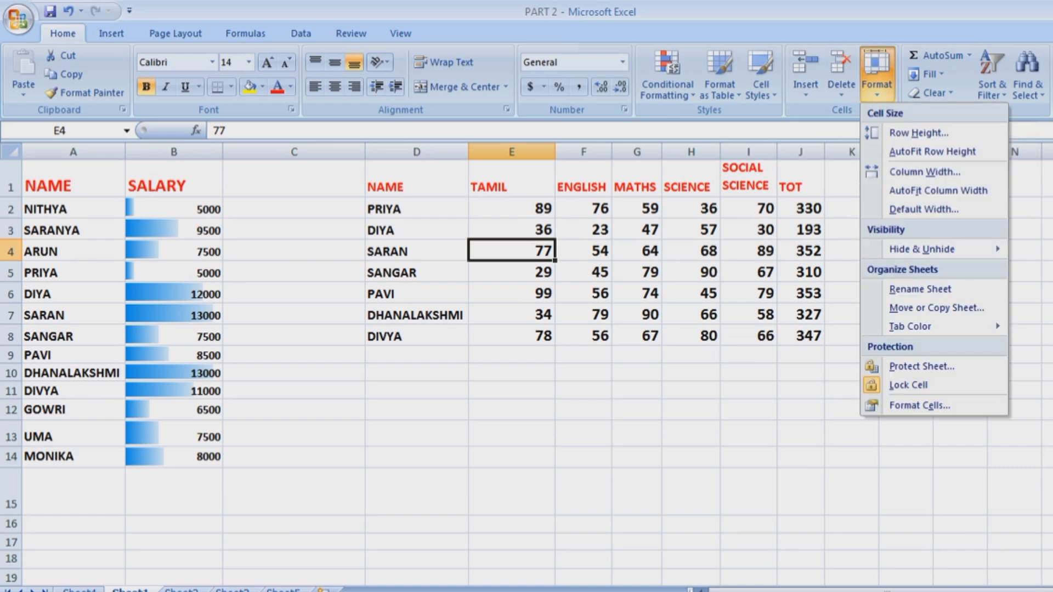
pyautogui.press('Escape')
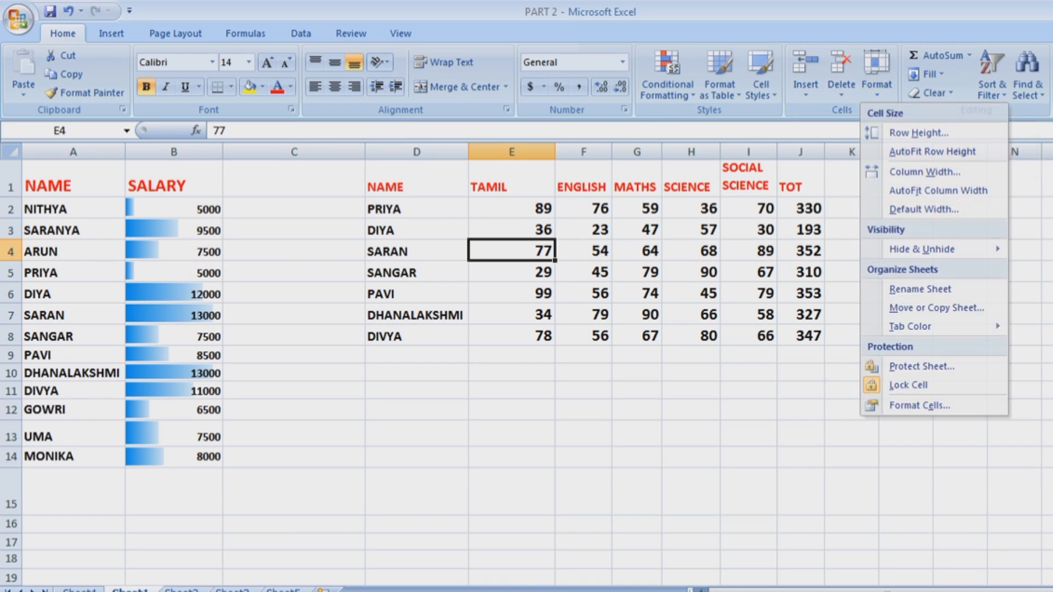
pyautogui.moveTo(66, 181); pyautogui.dragTo(801, 436)
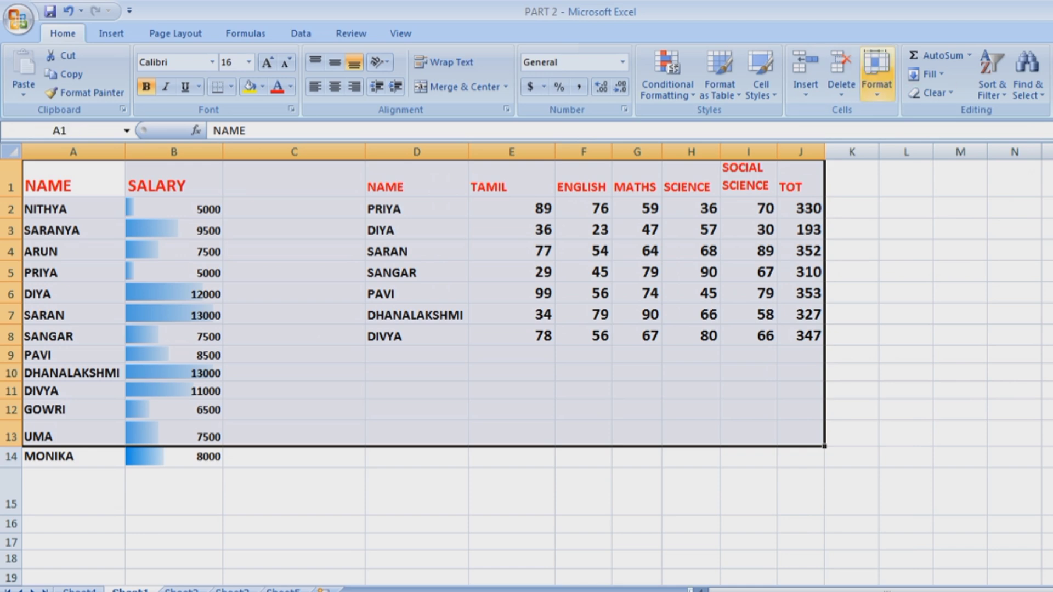
pyautogui.click(876, 74)
pyautogui.click(920, 133)
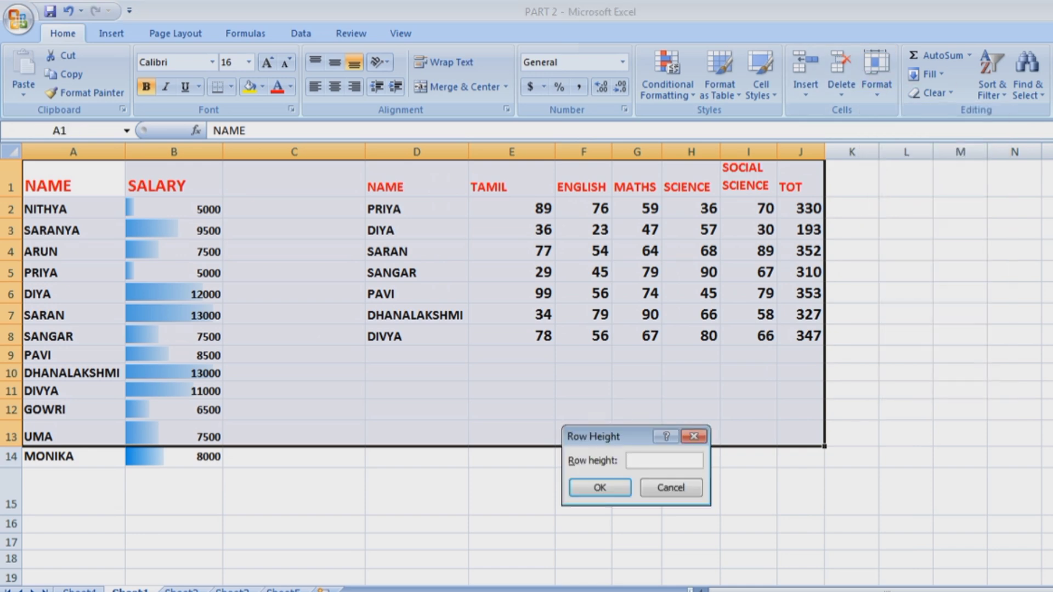
pyautogui.write('25')
pyautogui.press('Return')
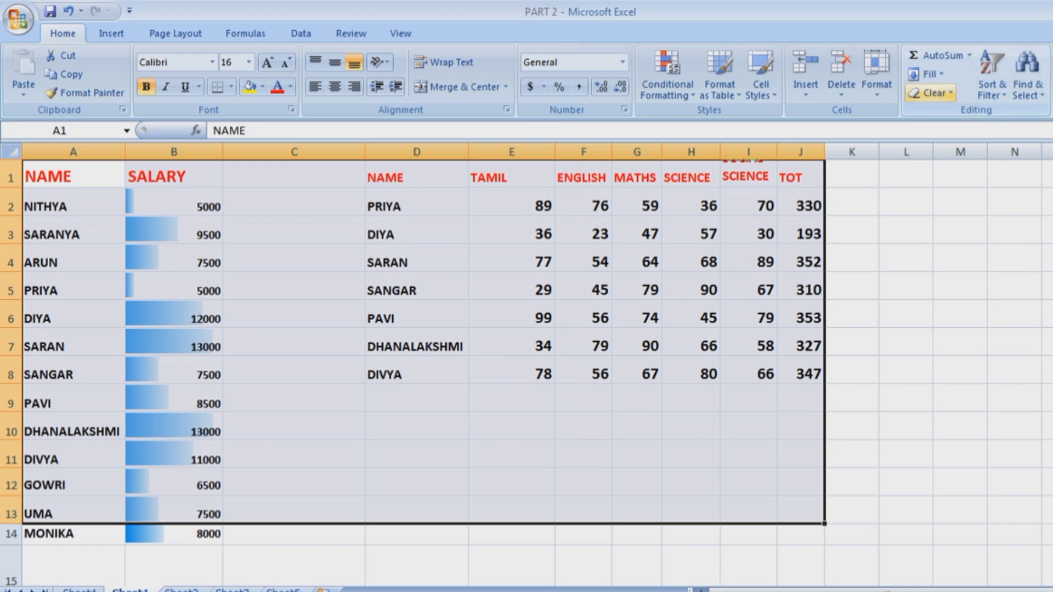
pyautogui.click(877, 74)
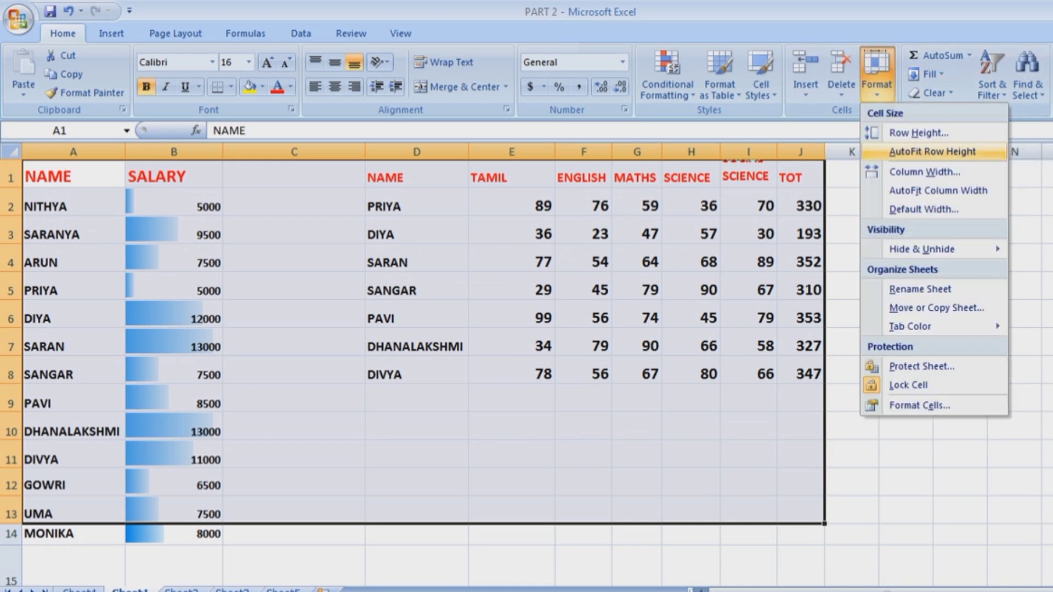
pyautogui.click(933, 151)
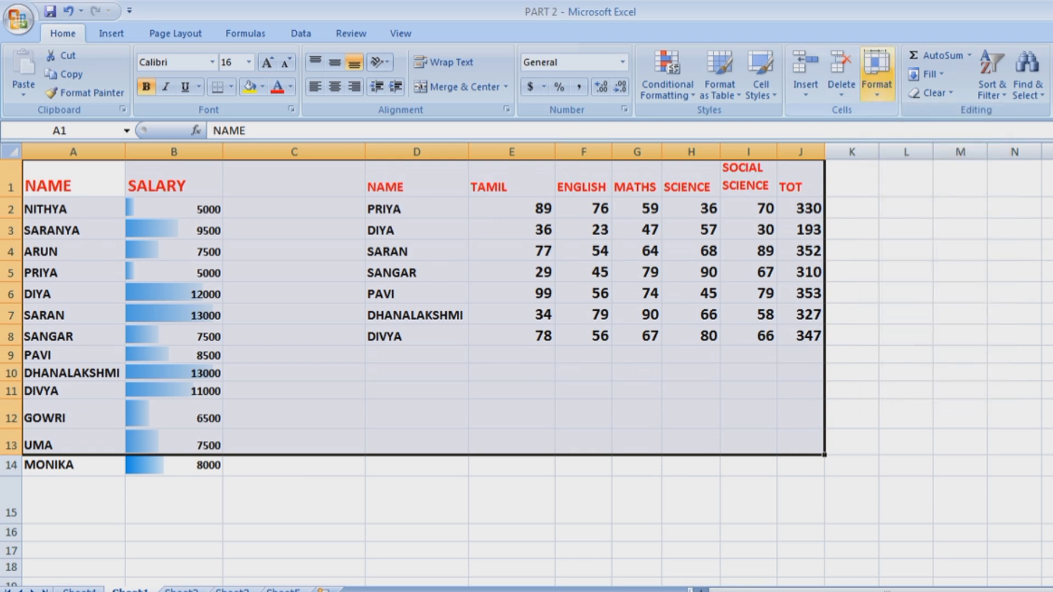
# Set column width 25, then AutoFit the column widths and check the 8.43 default width.
pyautogui.click(877, 74)
pyautogui.click(925, 171)
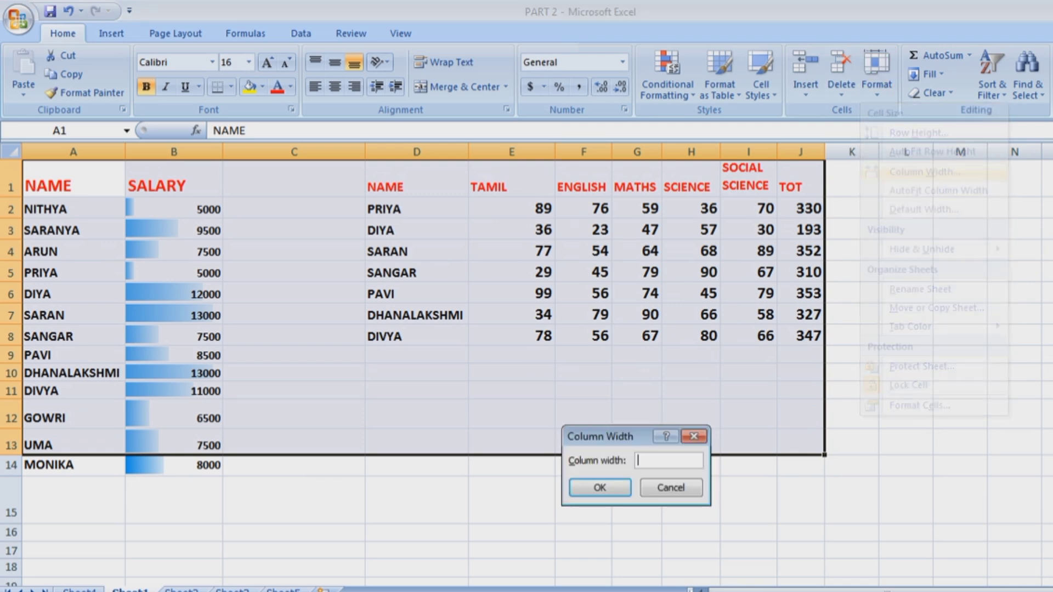
pyautogui.write('25')
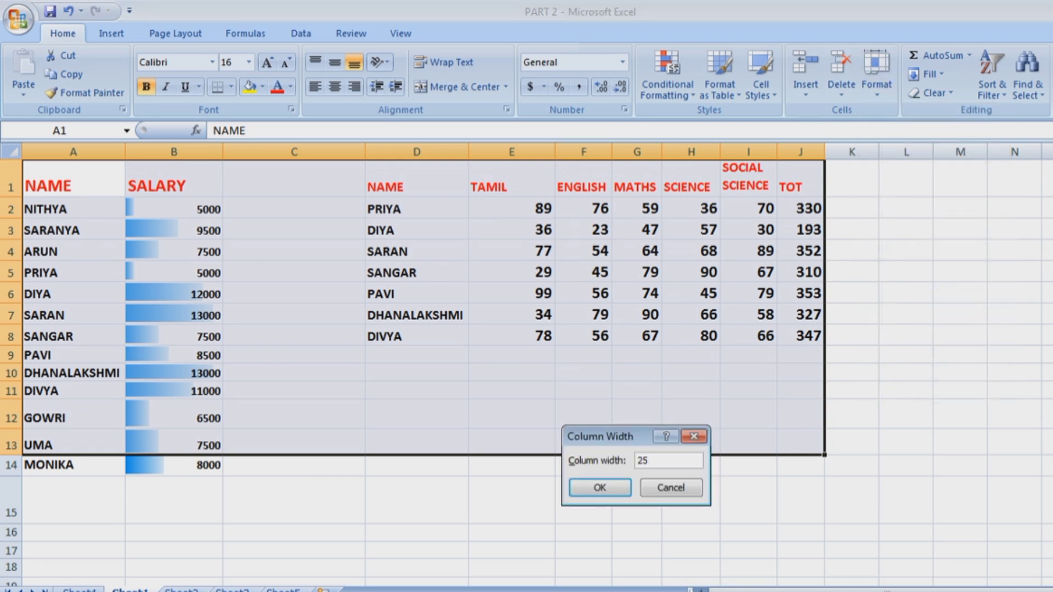
pyautogui.click(599, 488)
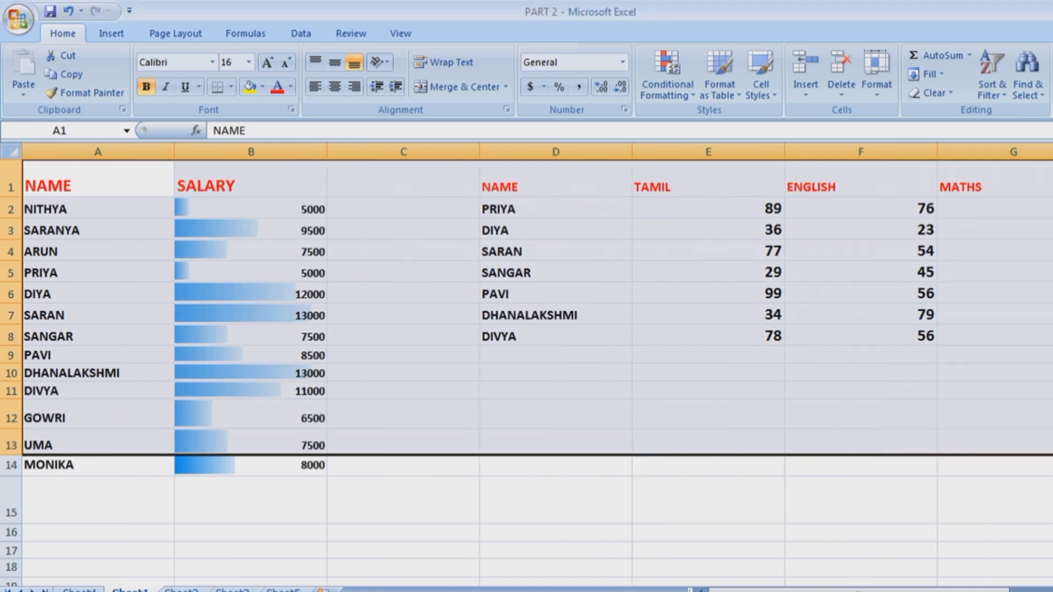
pyautogui.click(877, 74)
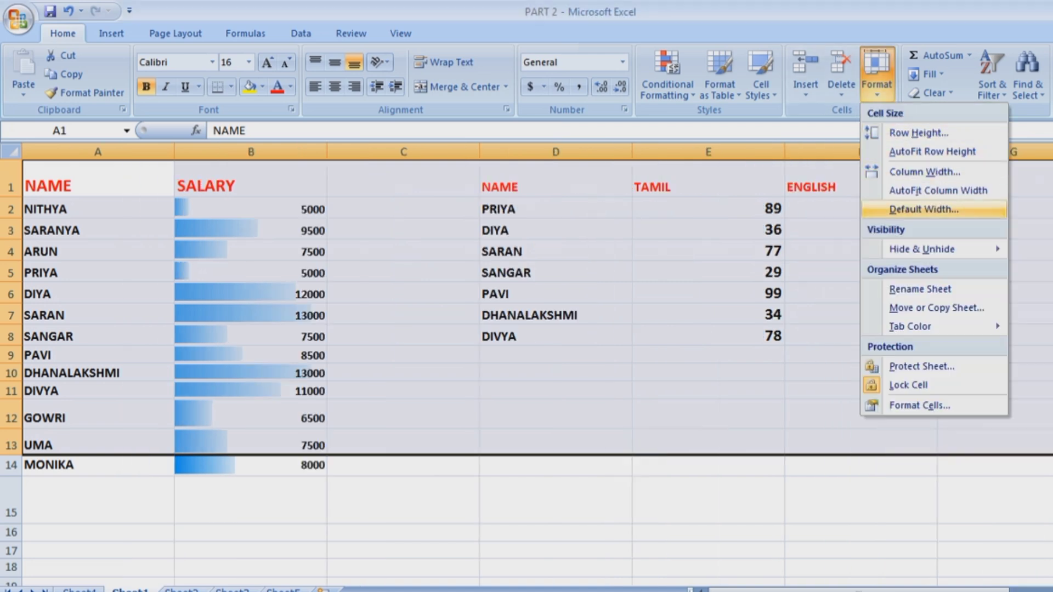
pyautogui.click(938, 191)
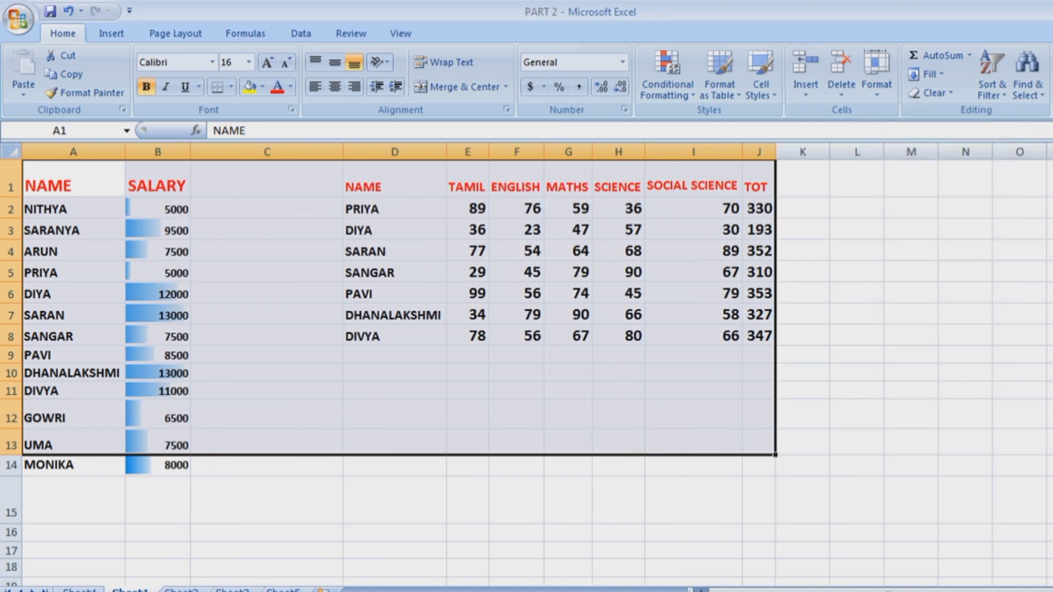
pyautogui.click(877, 75)
pyautogui.click(933, 209)
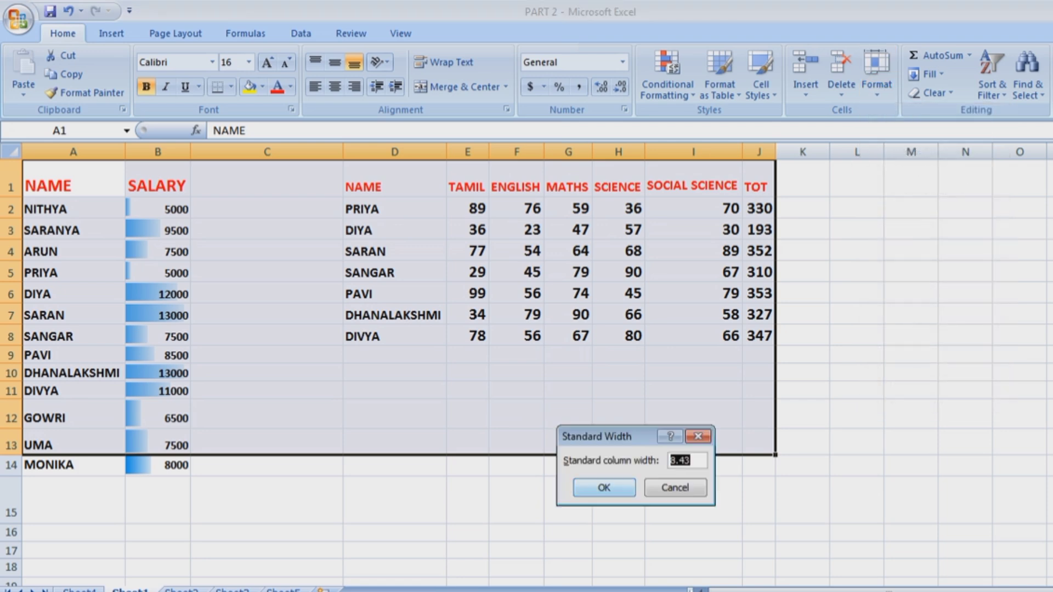
pyautogui.click(604, 487)
pyautogui.click(876, 74)
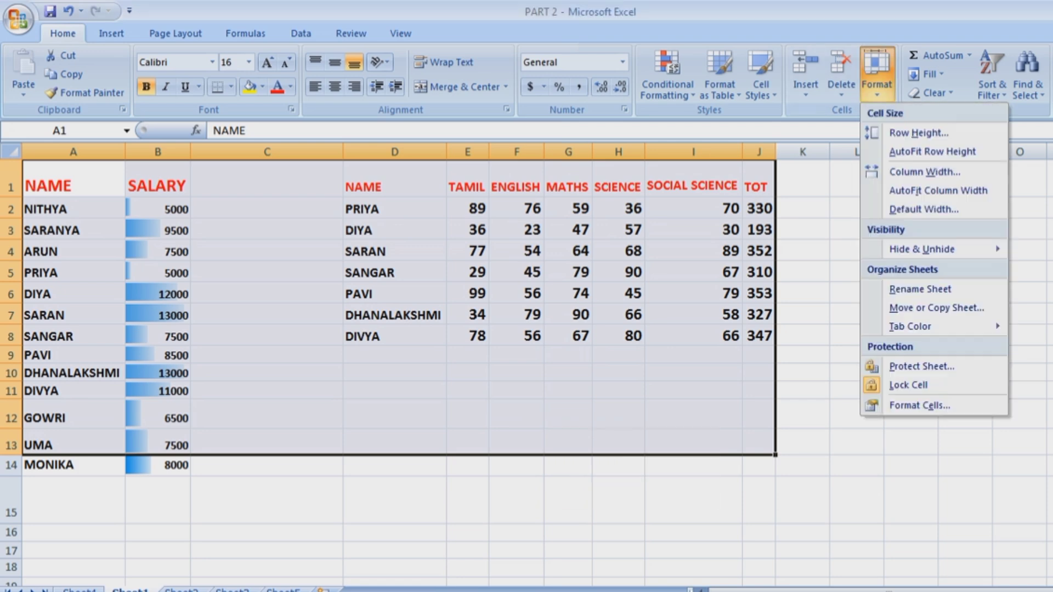
pyautogui.moveTo(932, 249)
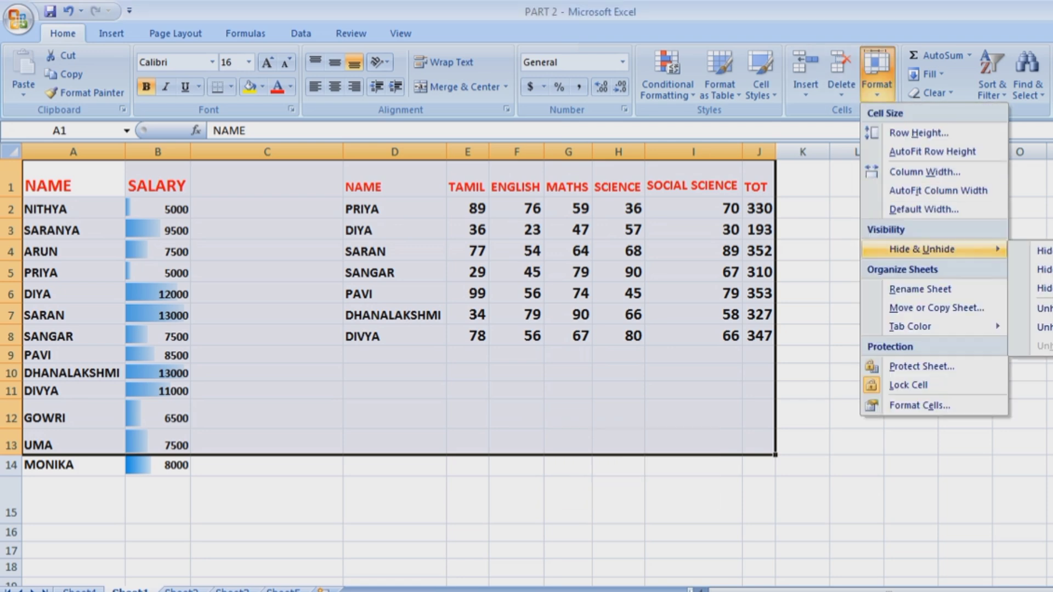
pyautogui.click(267, 442)
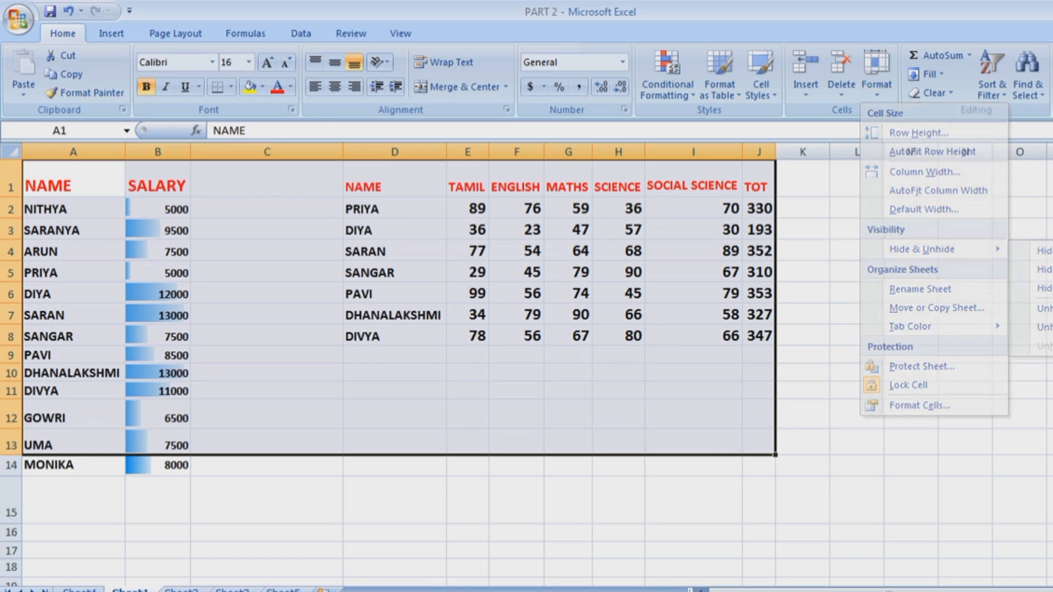
pyautogui.click(268, 442)
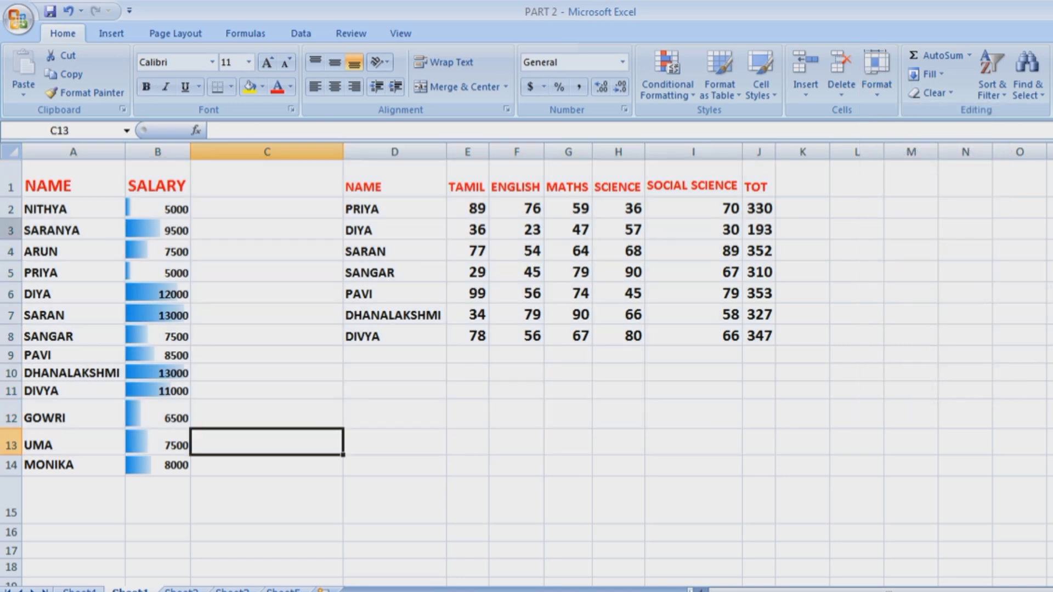
# Copy the marks table D1:K10 and clear it from the sheet.
pyautogui.moveTo(395, 180); pyautogui.dragTo(803, 373)
pyautogui.hotkey('ctrl', 'c')
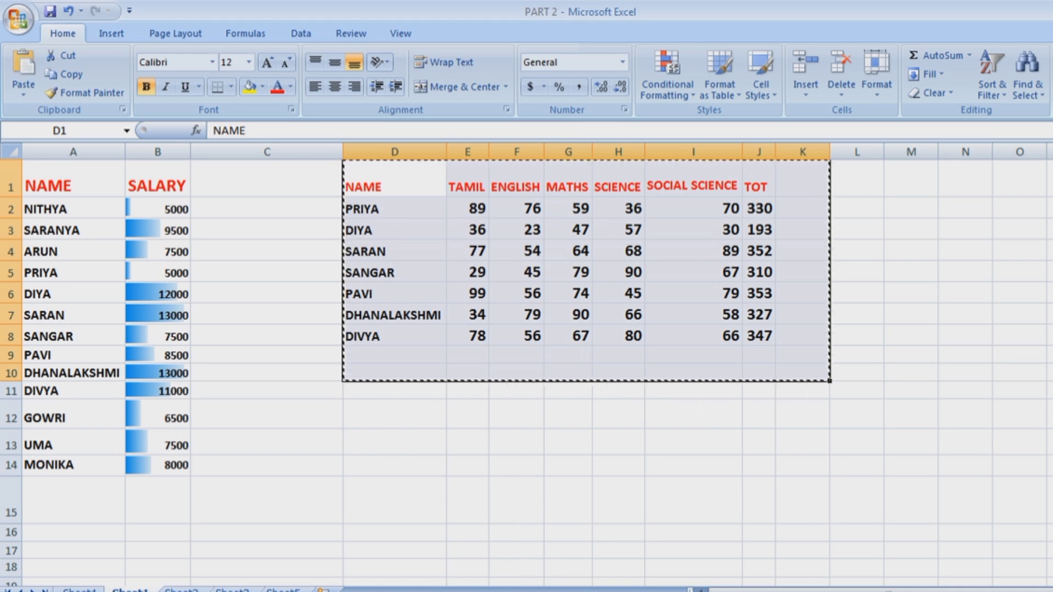
pyautogui.press('Delete')
pyautogui.click(568, 452)
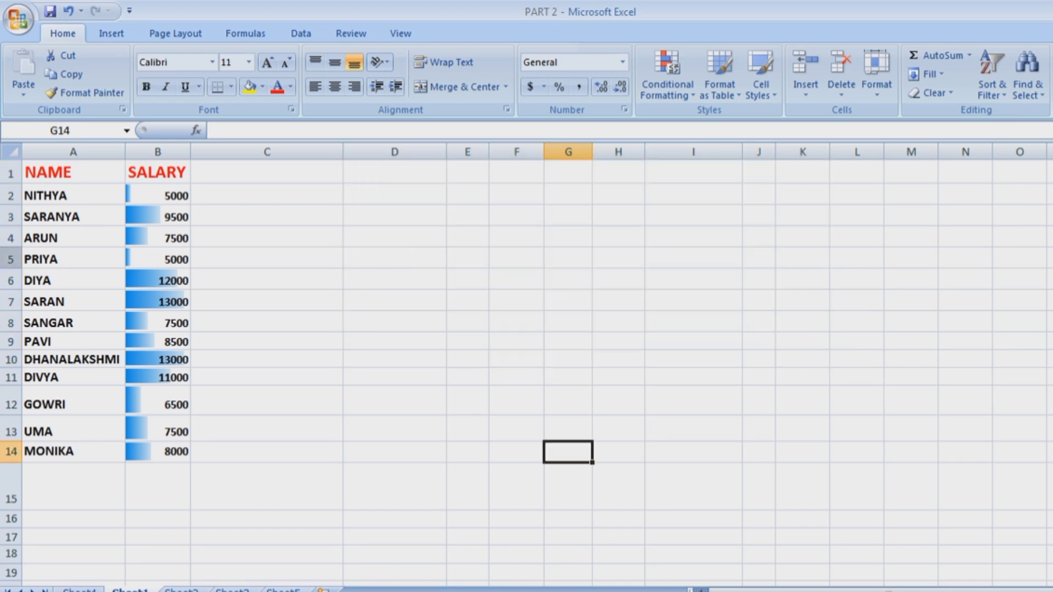
pyautogui.click(11, 260)
pyautogui.click(517, 359)
# Clear the data bar rules from the salary values B2:B14.
pyautogui.moveTo(157, 196); pyautogui.dragTo(158, 453)
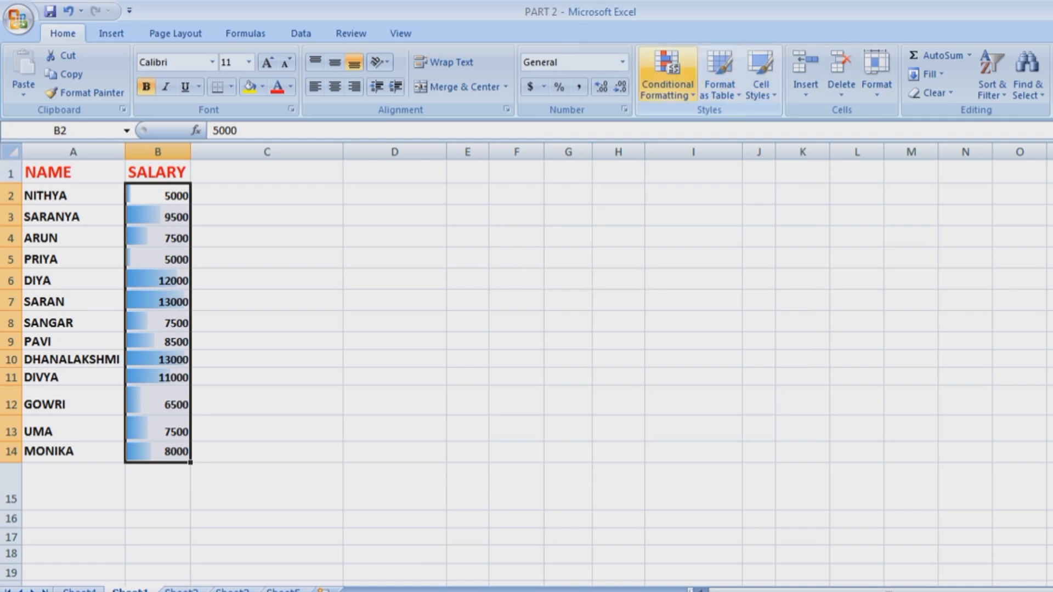
pyautogui.click(667, 77)
pyautogui.moveTo(698, 274)
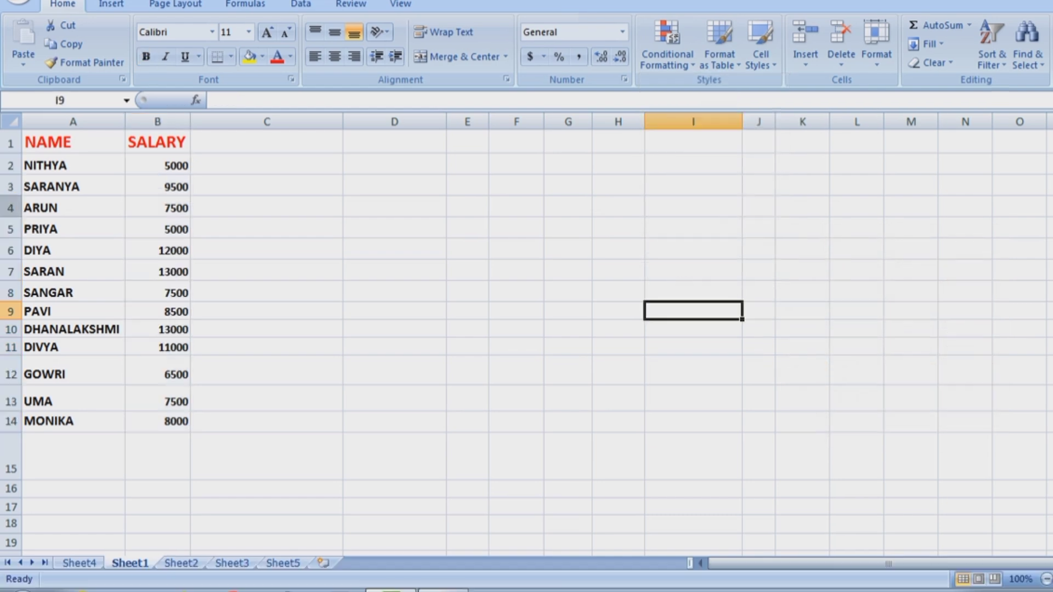
pyautogui.click(11, 208)
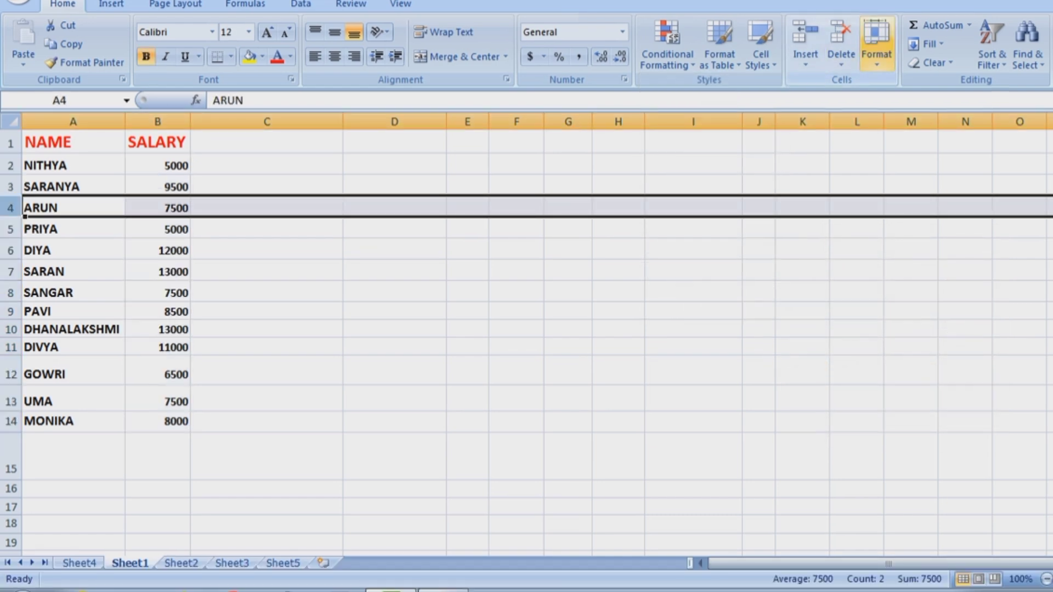
# Hide ARUN's row 4, then unhide it again.
pyautogui.click(877, 44)
pyautogui.moveTo(933, 219)
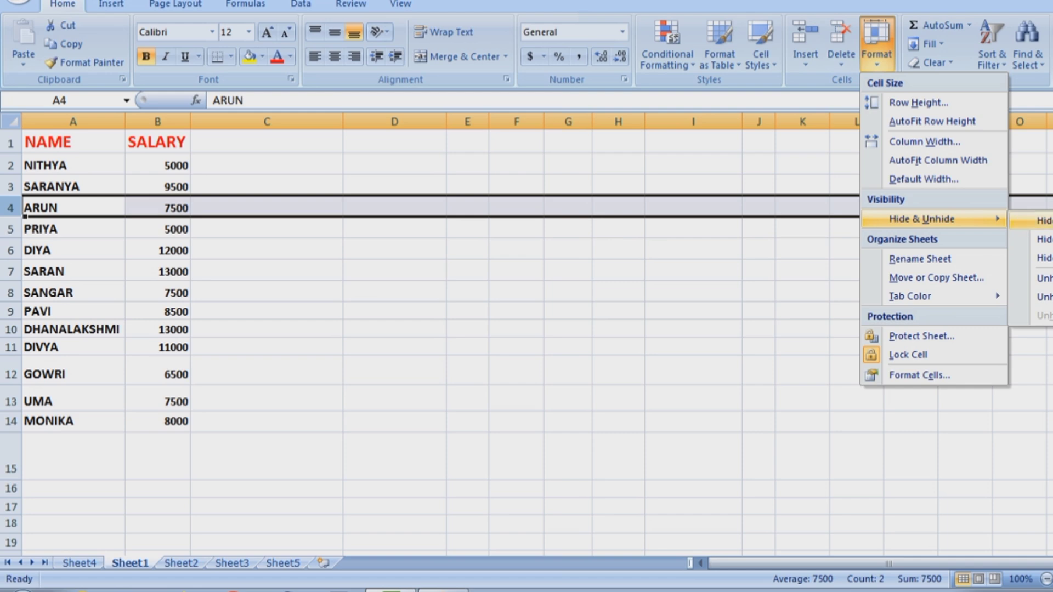
pyautogui.click(1044, 221)
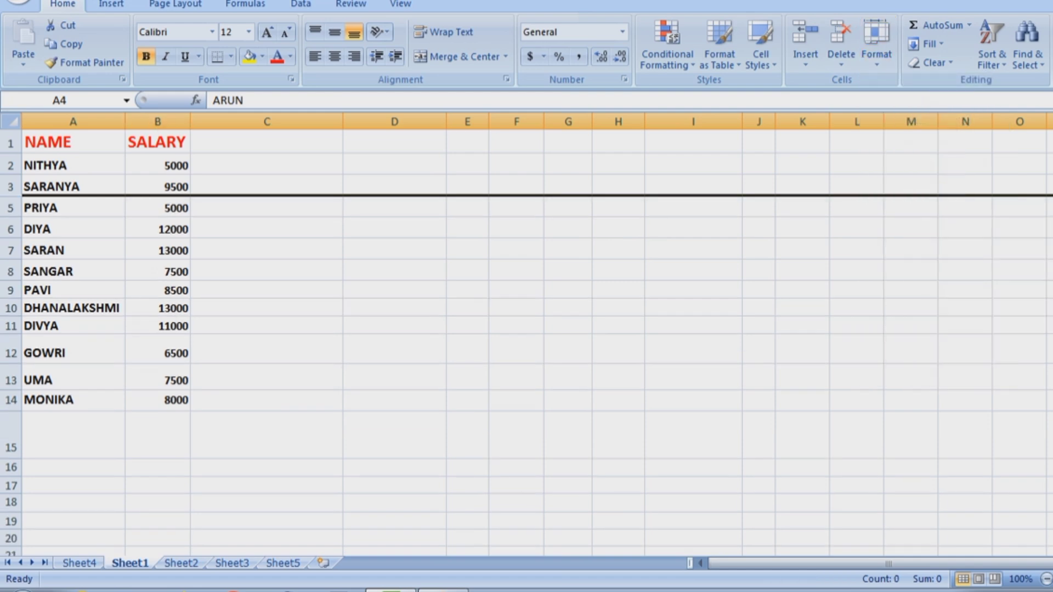
pyautogui.click(876, 44)
pyautogui.moveTo(977, 219)
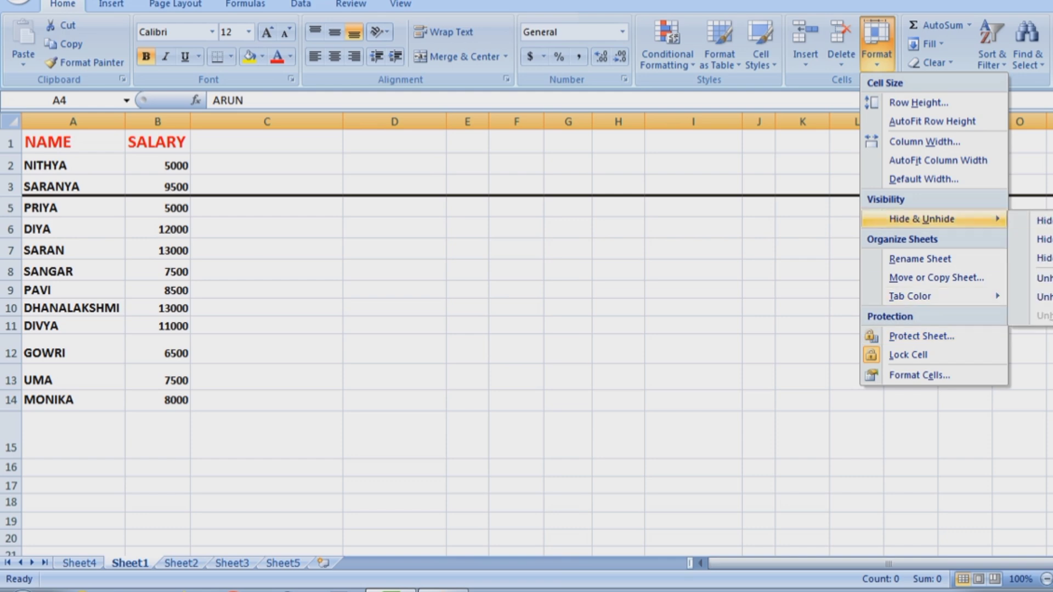
pyautogui.click(1042, 277)
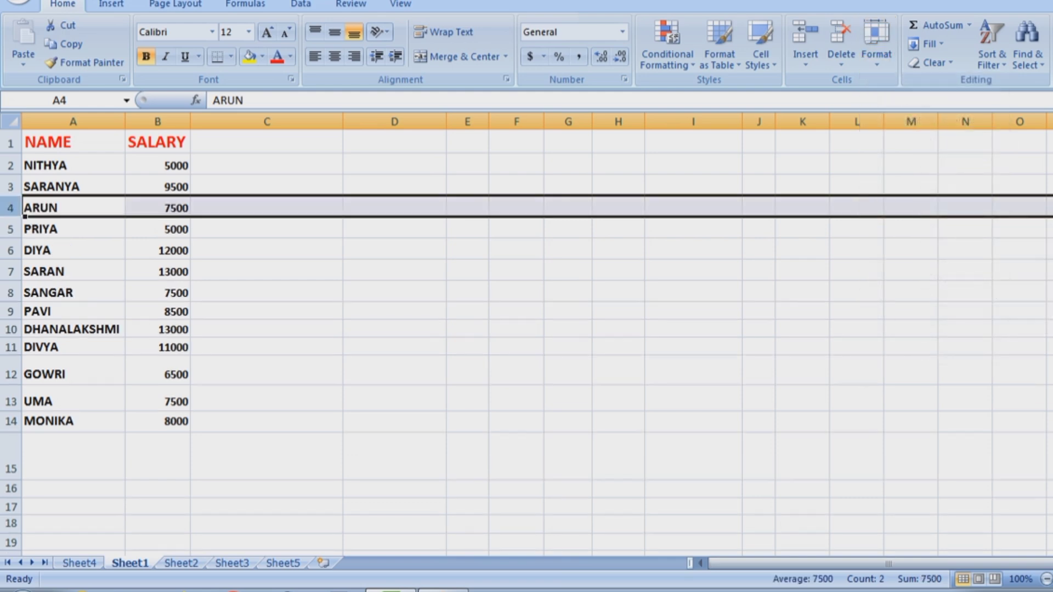
# Hide the SALARY column B, then unhide it.
pyautogui.click(158, 121)
pyautogui.click(877, 43)
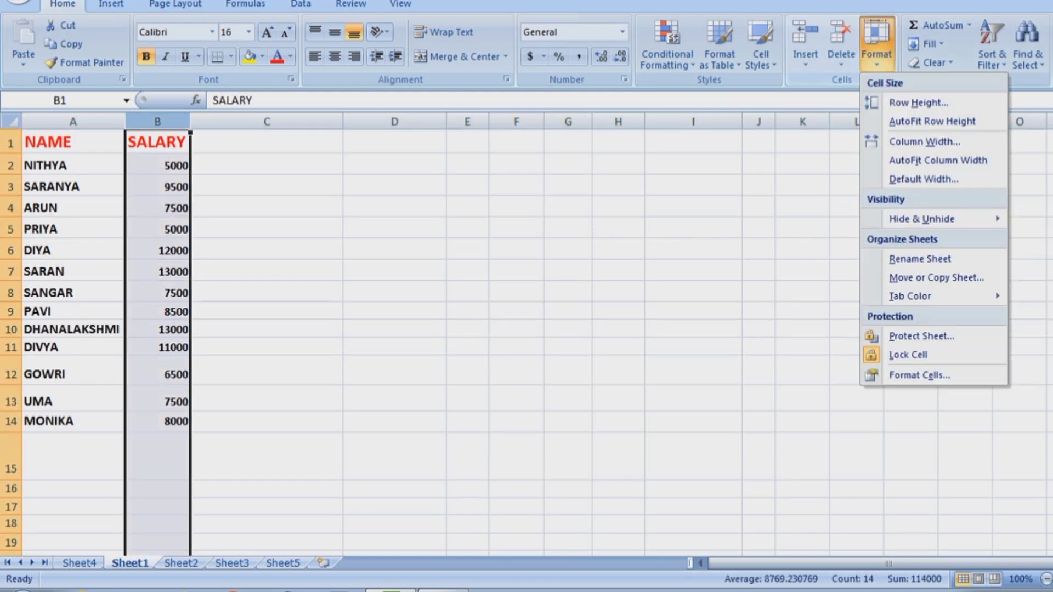
pyautogui.moveTo(944, 219)
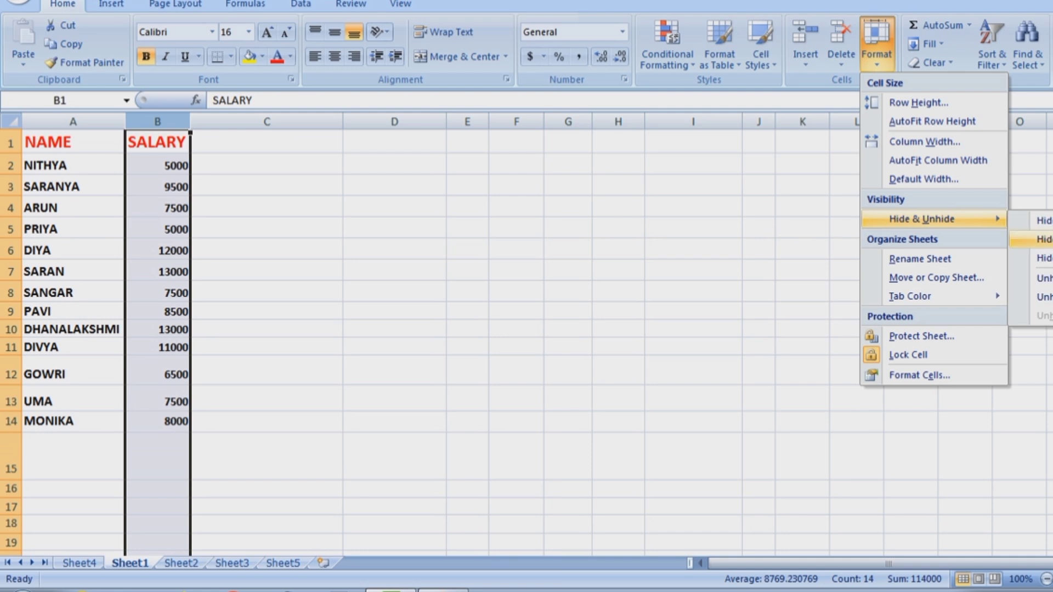
pyautogui.click(1042, 239)
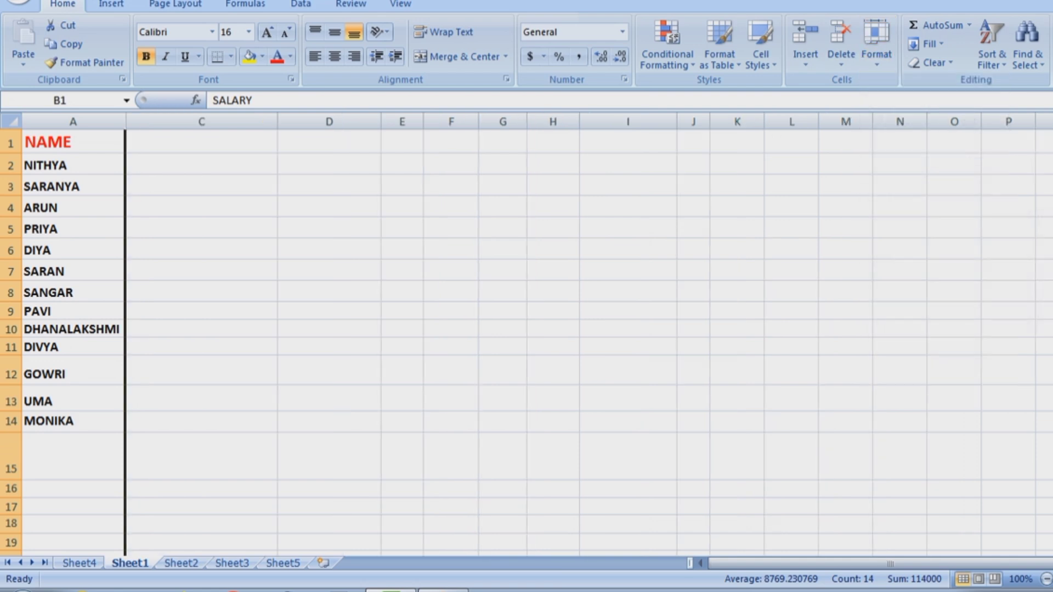
pyautogui.click(876, 43)
pyautogui.moveTo(944, 219)
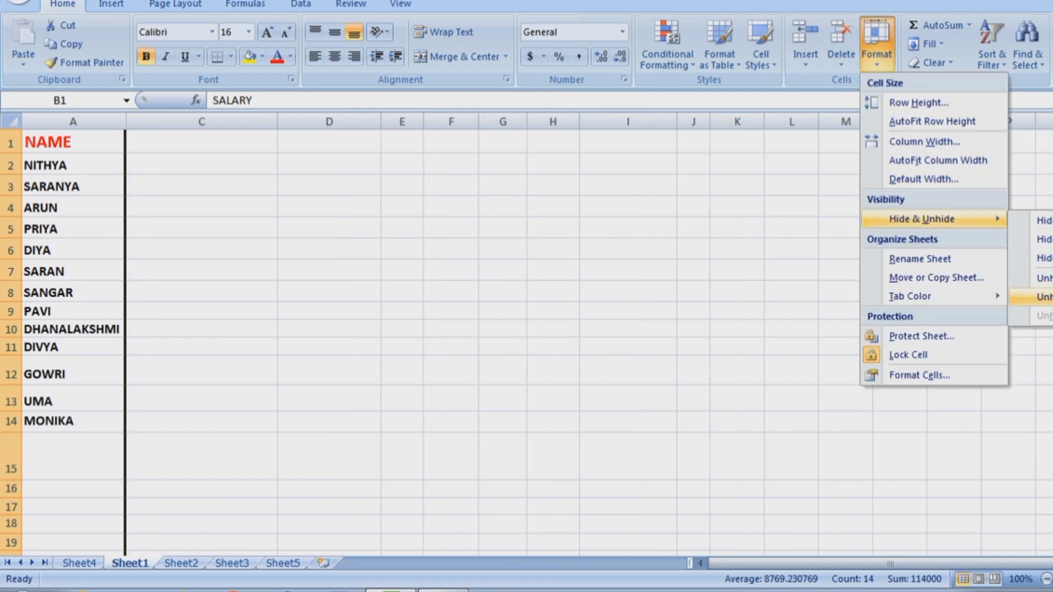
pyautogui.click(1042, 297)
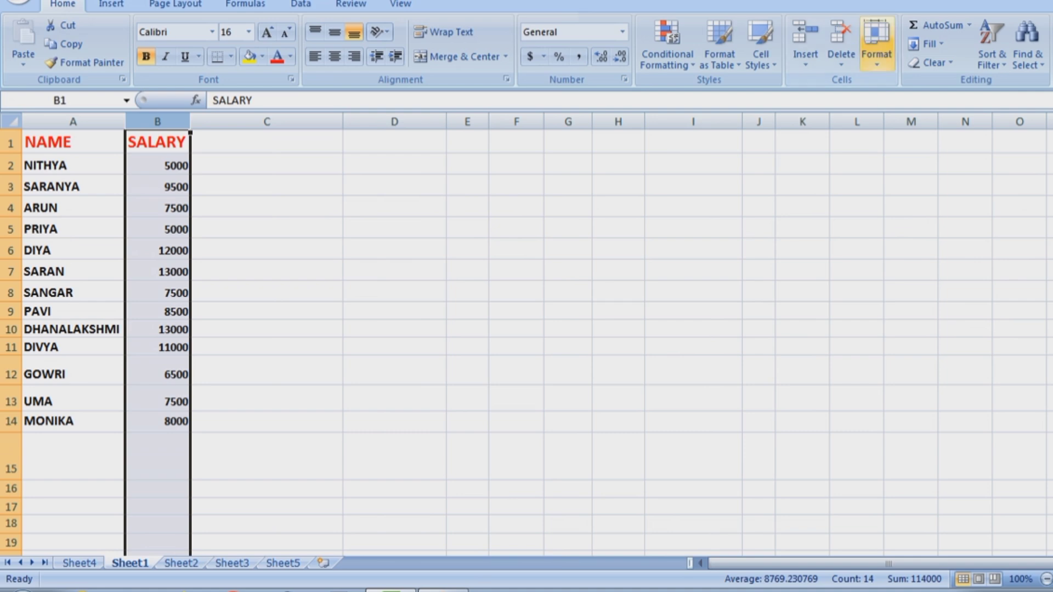
# Hide Sheet1 from the workbook.
pyautogui.click(877, 44)
pyautogui.moveTo(944, 219)
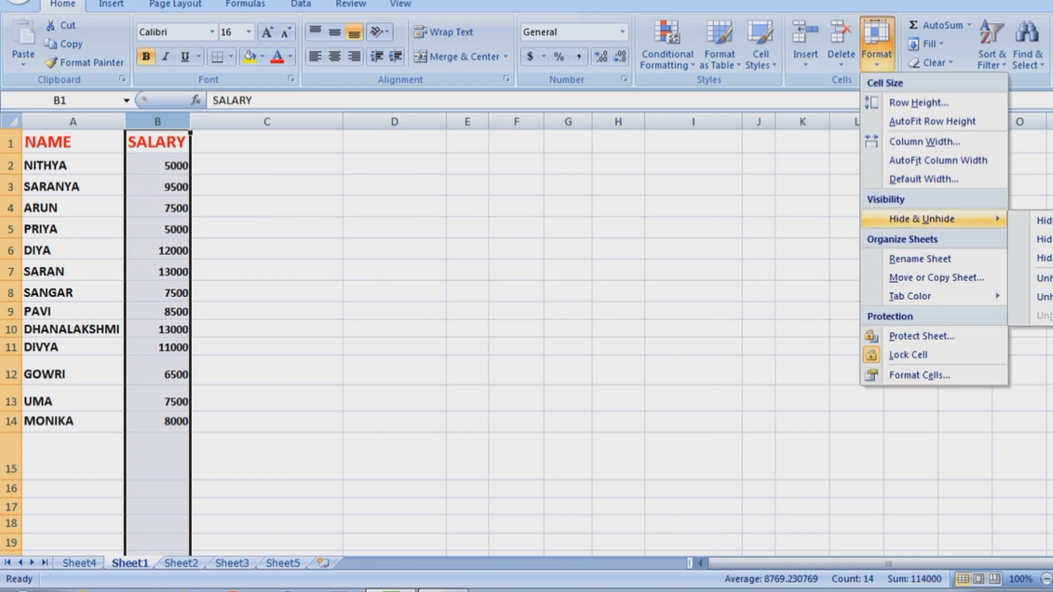
pyautogui.click(1043, 258)
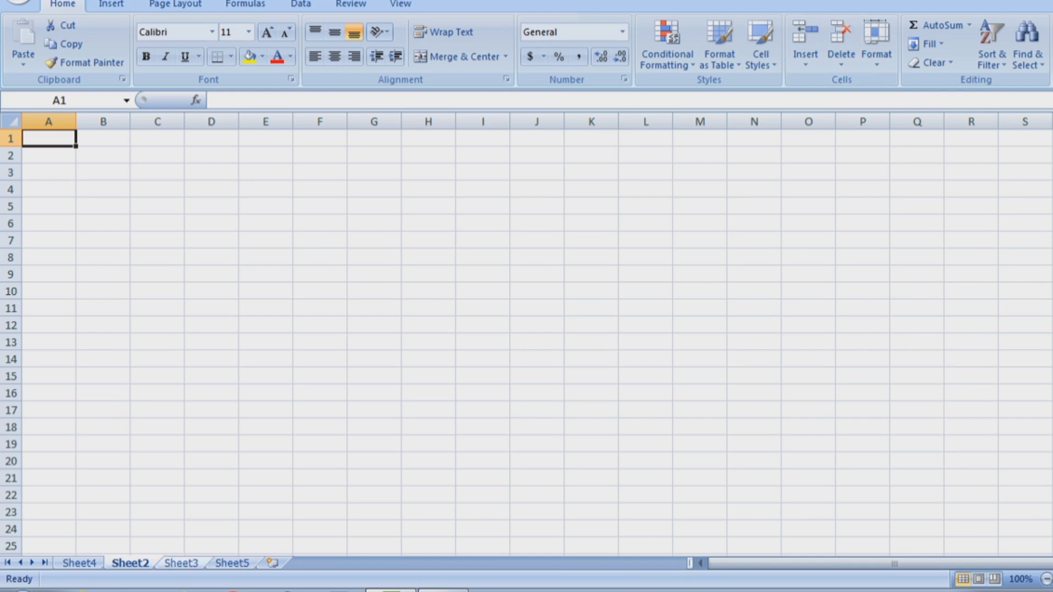
# Look through Sheet3, Sheet5 and Sheet4, then unhide Sheet1.
pyautogui.click(182, 564)
pyautogui.click(232, 563)
pyautogui.click(80, 564)
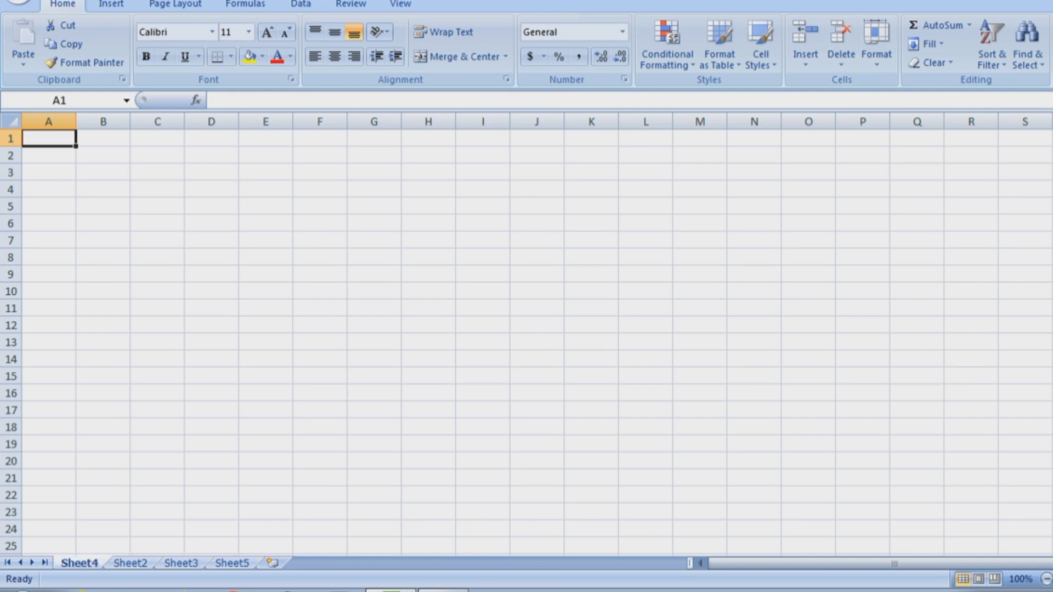
pyautogui.click(877, 44)
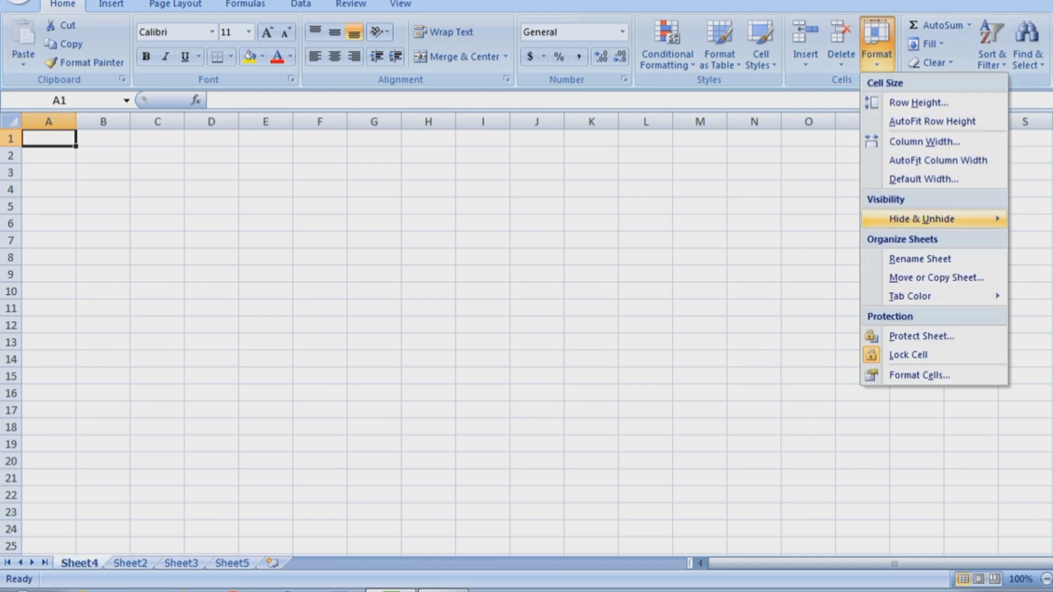
pyautogui.moveTo(944, 219)
pyautogui.click(1043, 316)
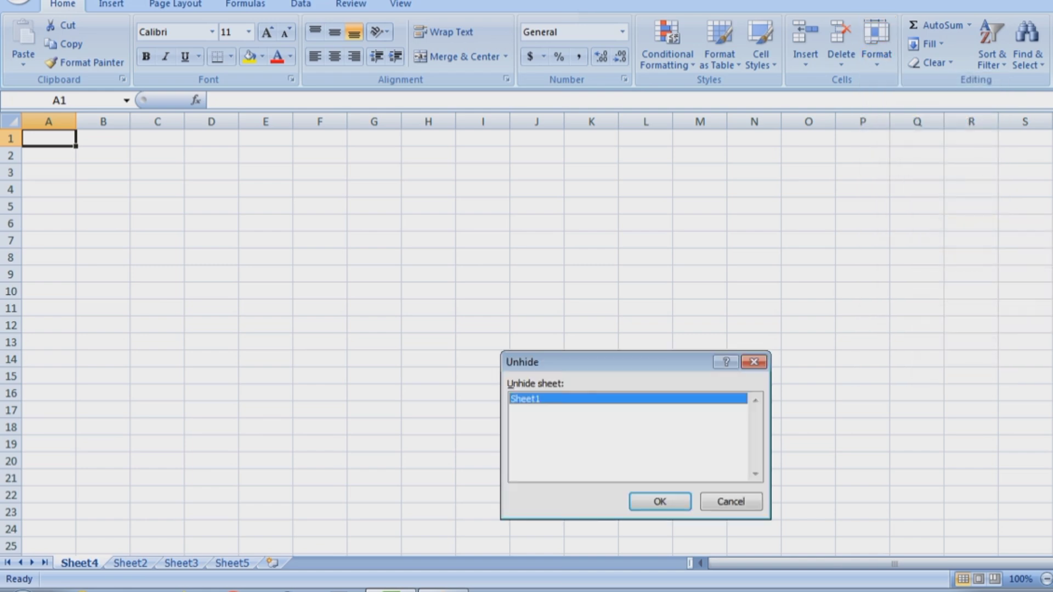
pyautogui.click(661, 502)
pyautogui.click(694, 398)
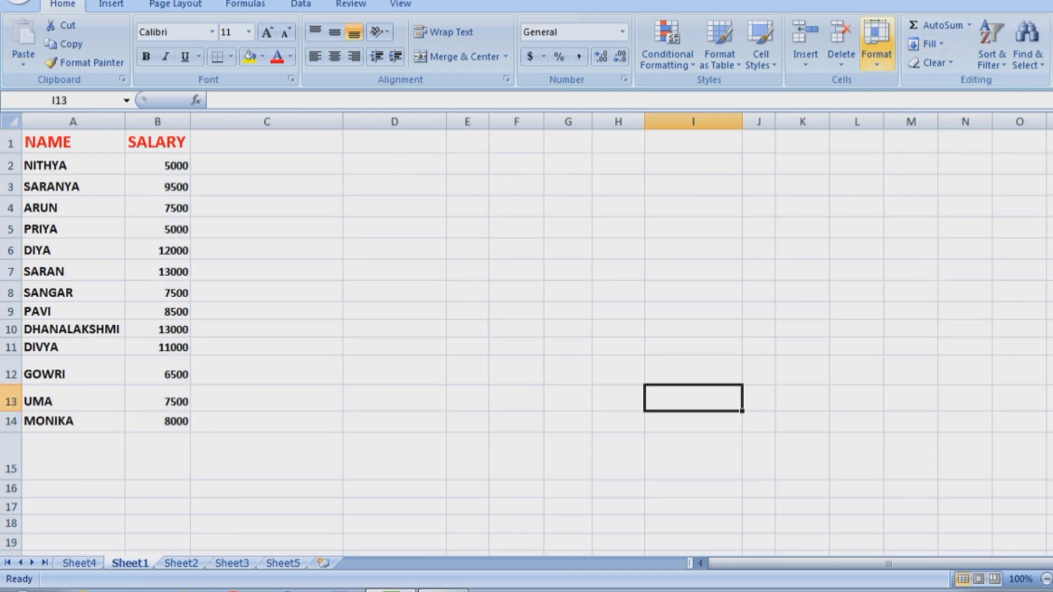
# Browse Sheet4 and Sheet3, then return to Sheet1's salary table.
pyautogui.click(877, 44)
pyautogui.moveTo(944, 219)
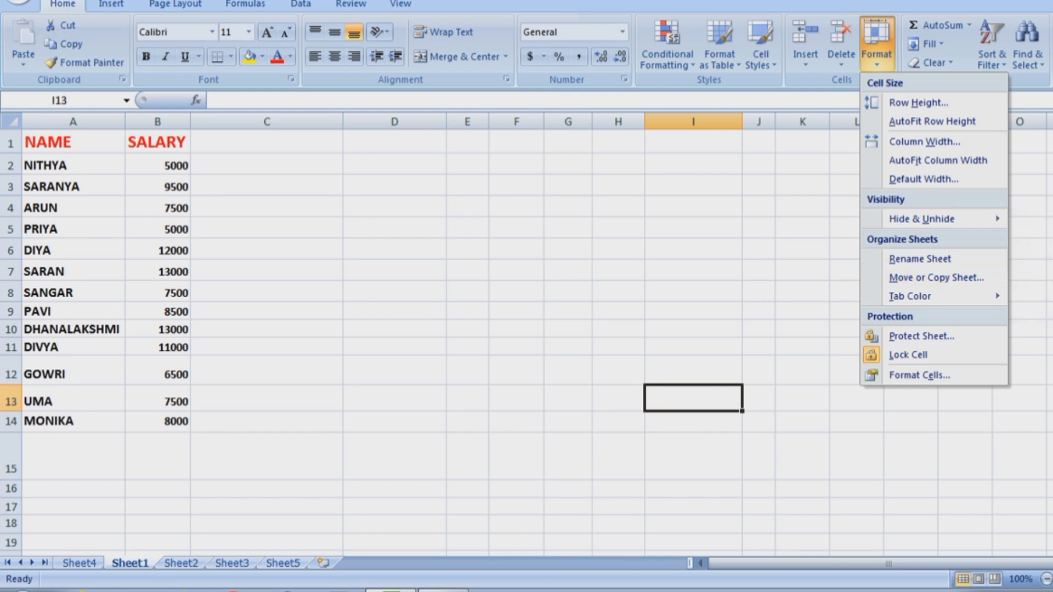
pyautogui.click(181, 563)
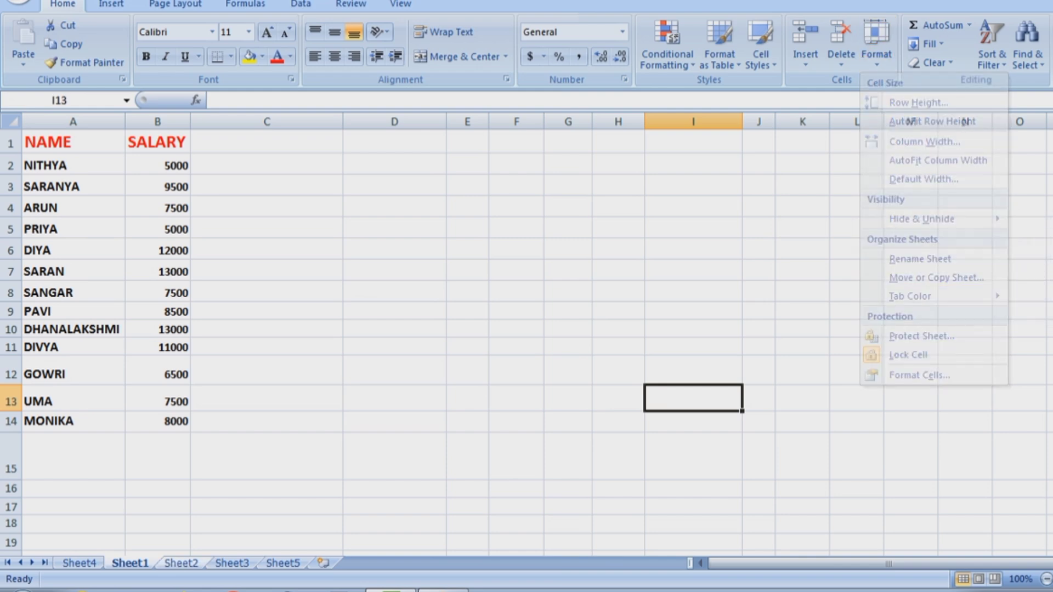
pyautogui.click(79, 564)
pyautogui.click(232, 563)
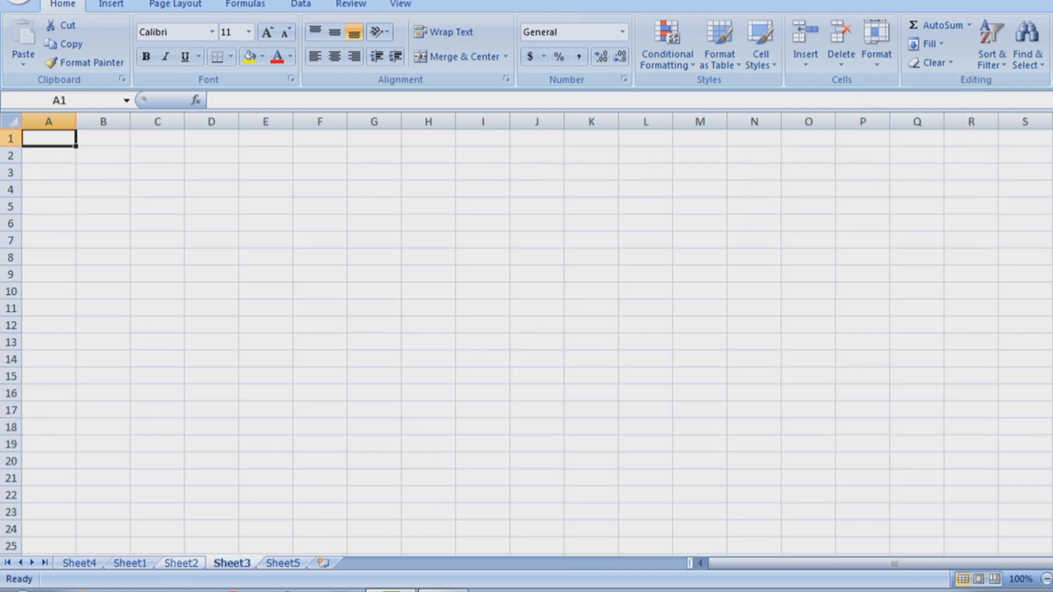
pyautogui.click(130, 564)
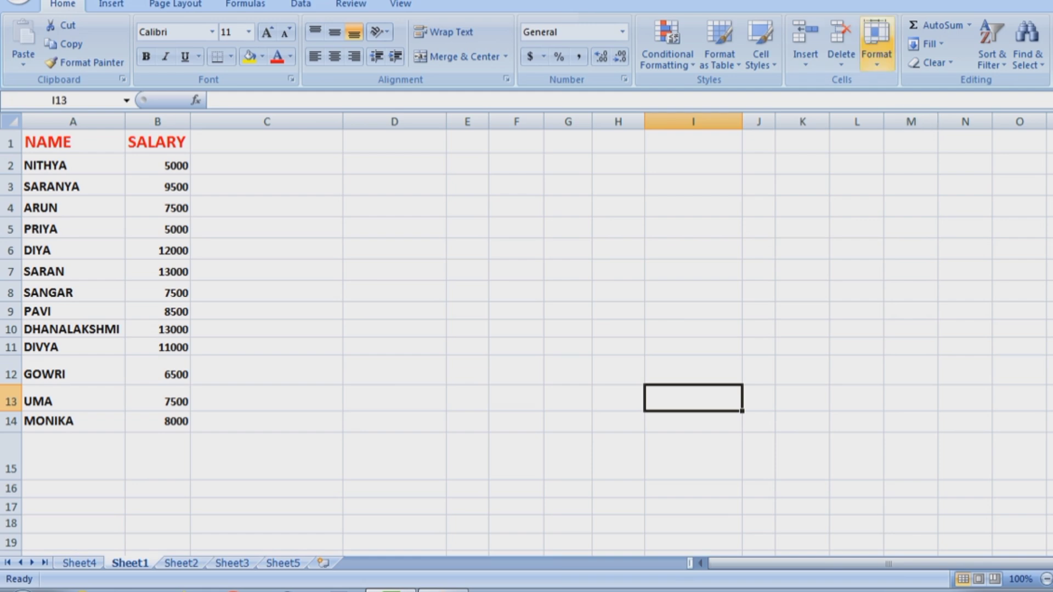
# Rename Sheet1 to 'salary details'.
pyautogui.click(876, 46)
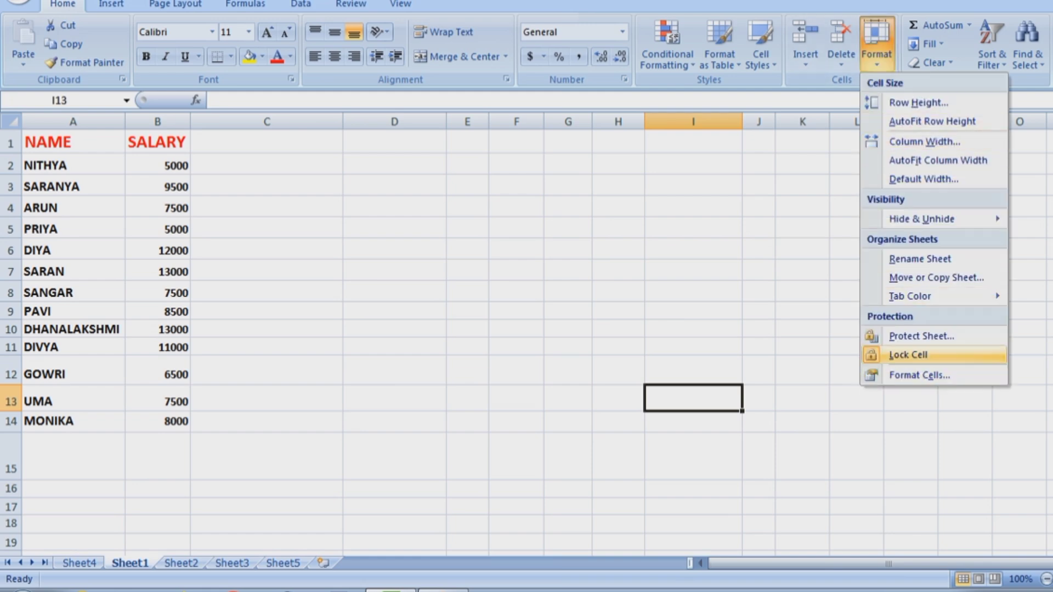
pyautogui.click(921, 258)
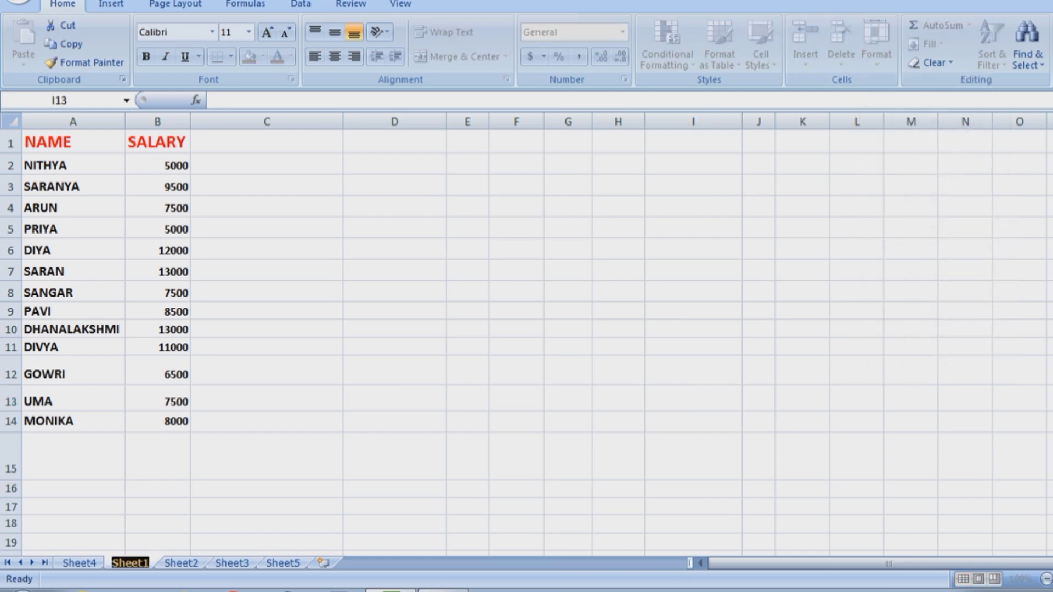
pyautogui.write('sa')
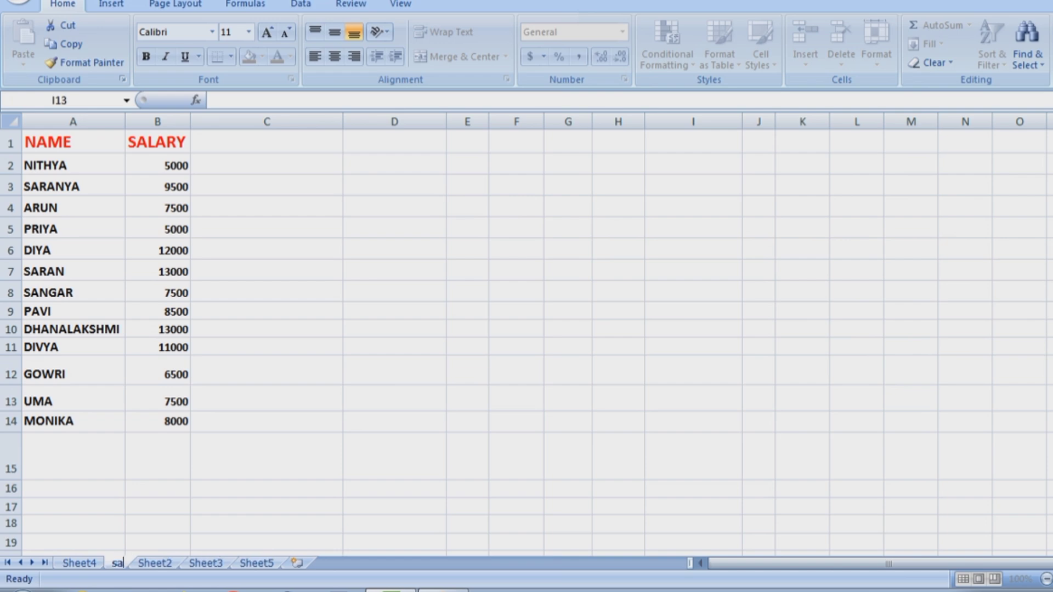
pyautogui.write('lary d')
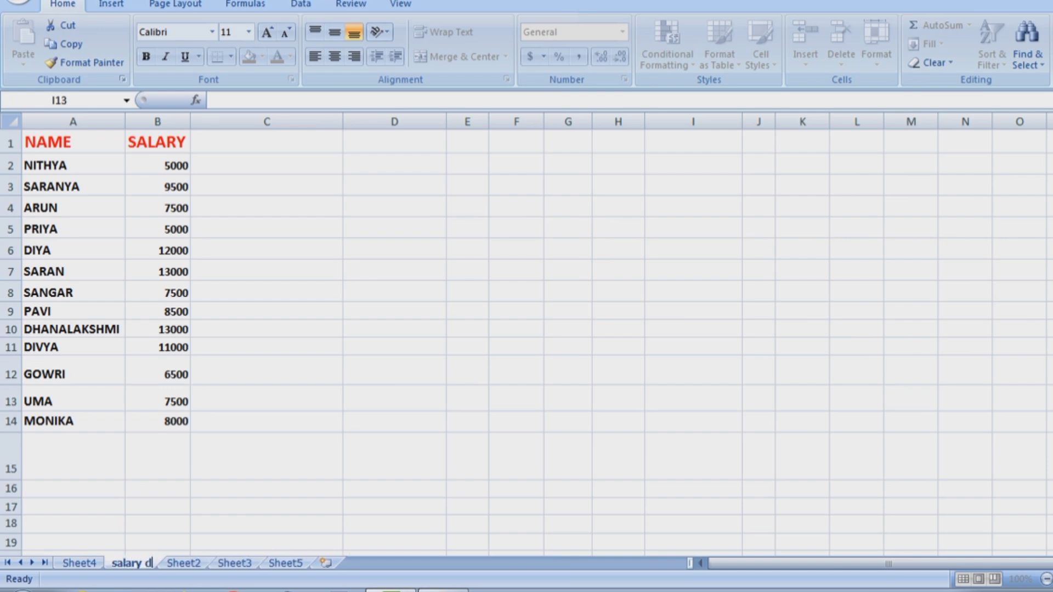
pyautogui.write('etails')
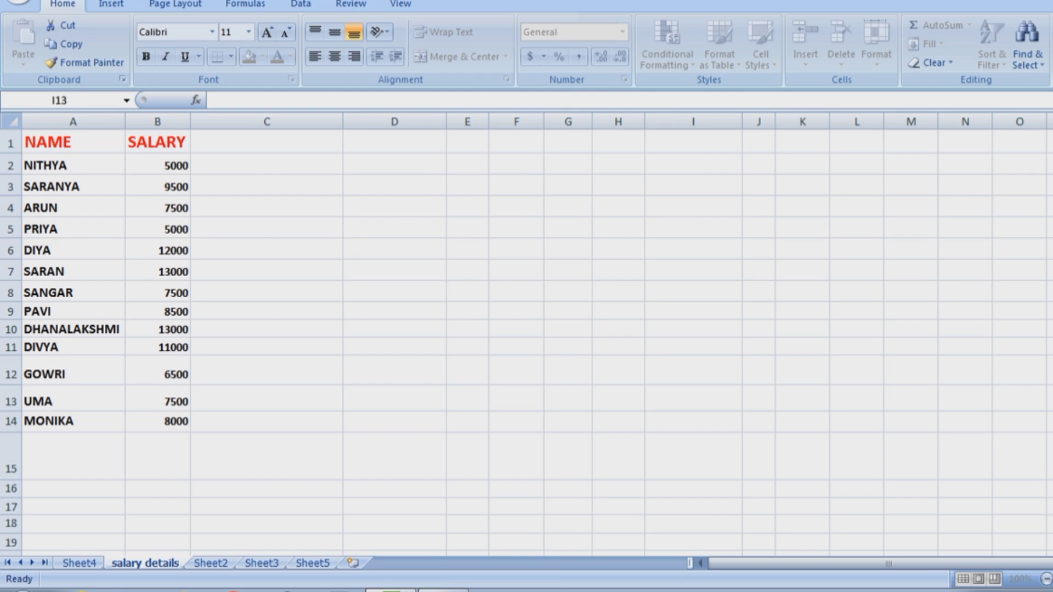
pyautogui.click(211, 564)
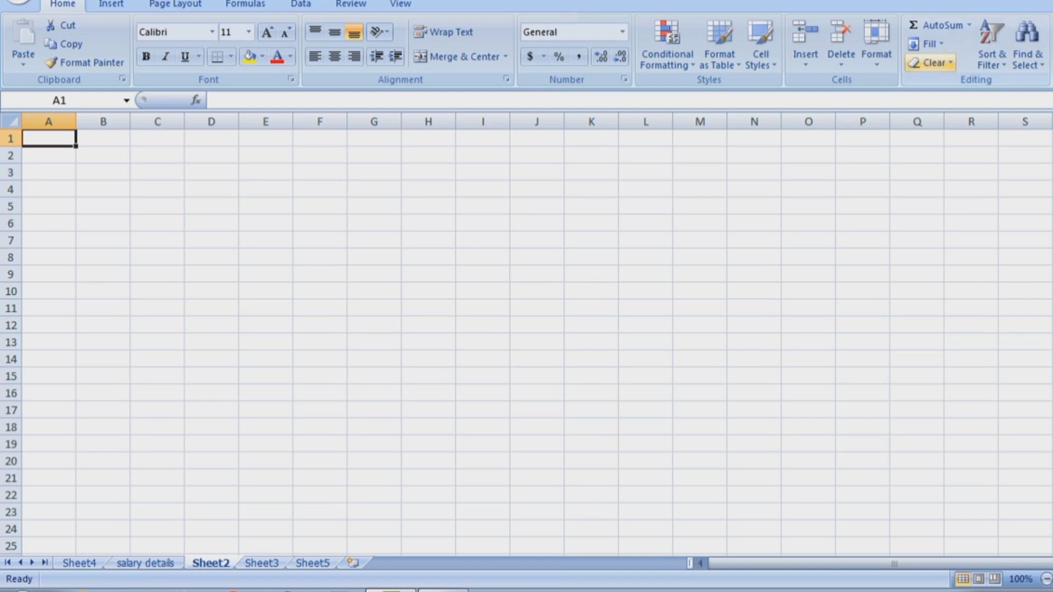
# Rename Sheet2 to 'mark list' and switch to Sheet4.
pyautogui.click(877, 47)
pyautogui.click(927, 258)
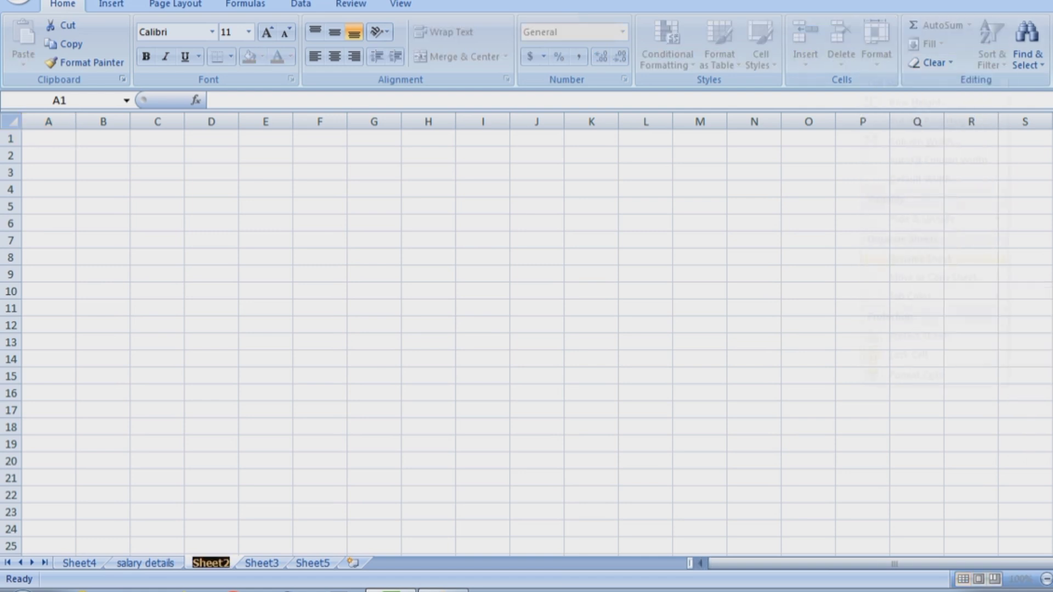
pyautogui.write('mark')
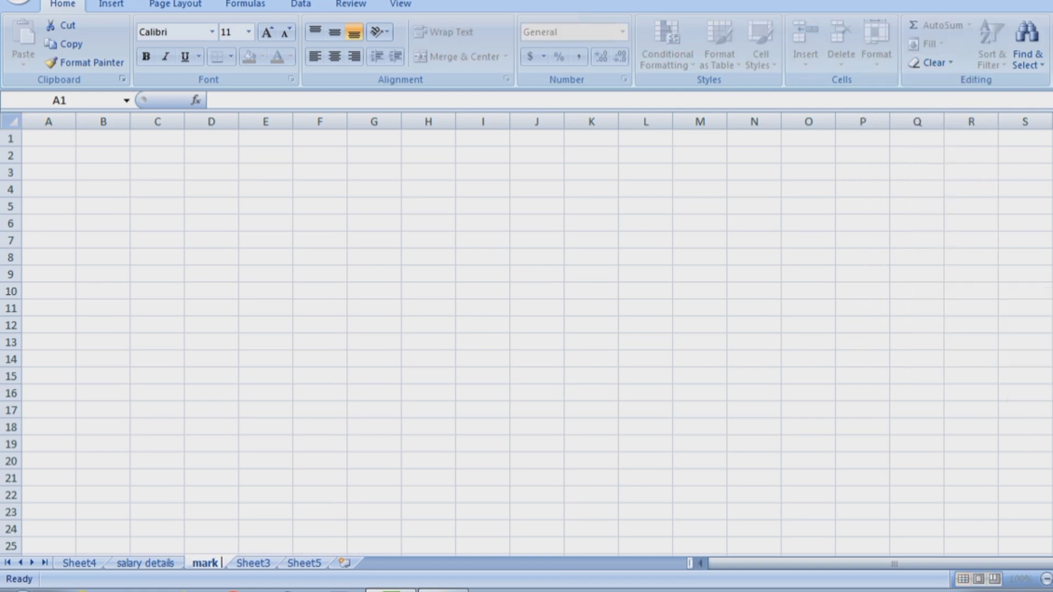
pyautogui.write(' list')
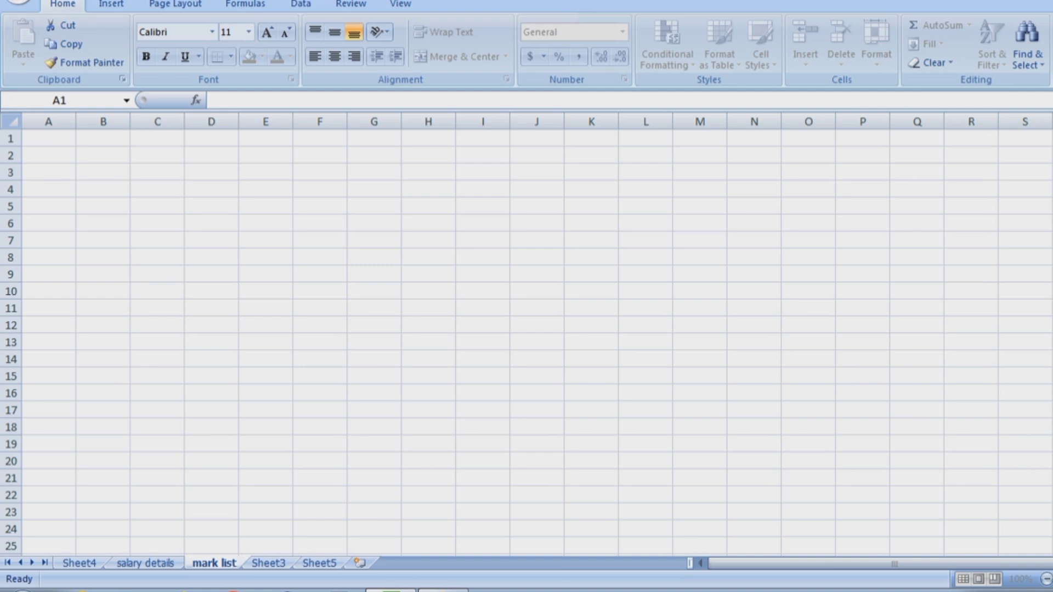
pyautogui.click(429, 461)
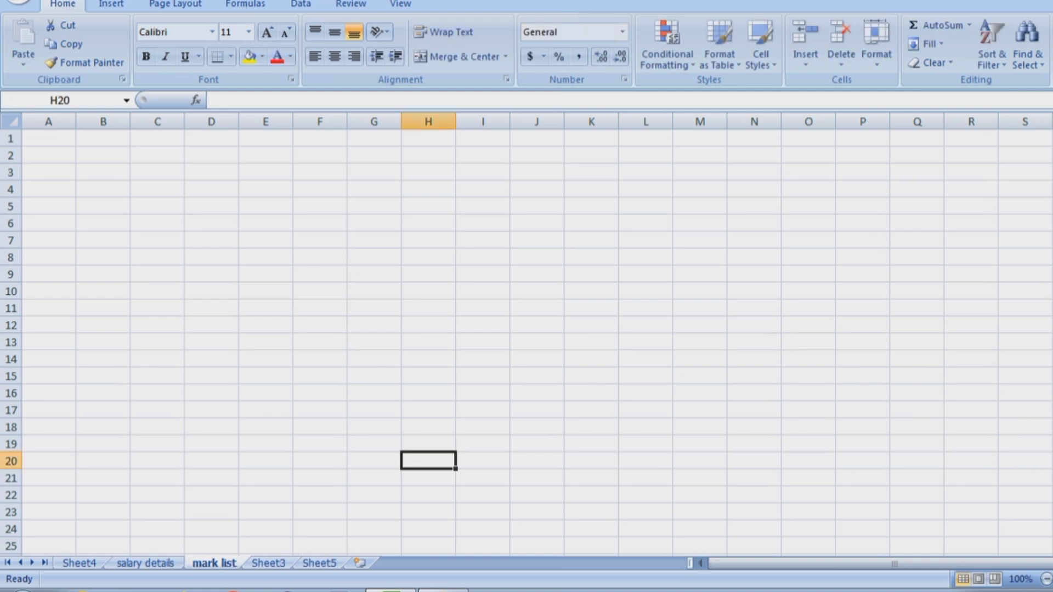
pyautogui.hotkey('ctrl', 'pageup')
pyautogui.hotkey('ctrl', 'pageup')
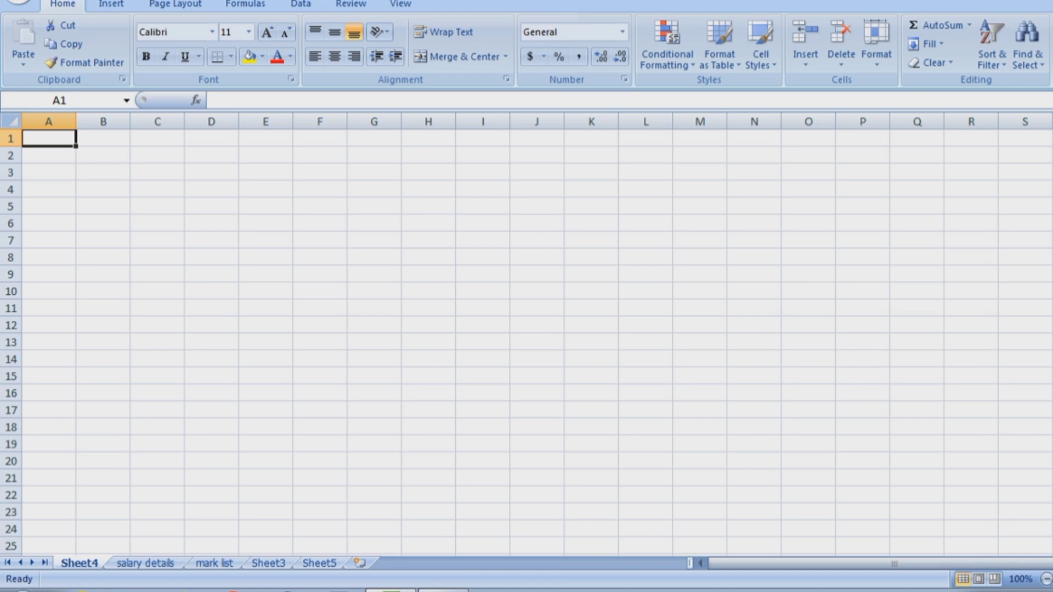
# Type 08/02/2024 into cell A1, then cancel so the cell stays empty.
pyautogui.write('08/')
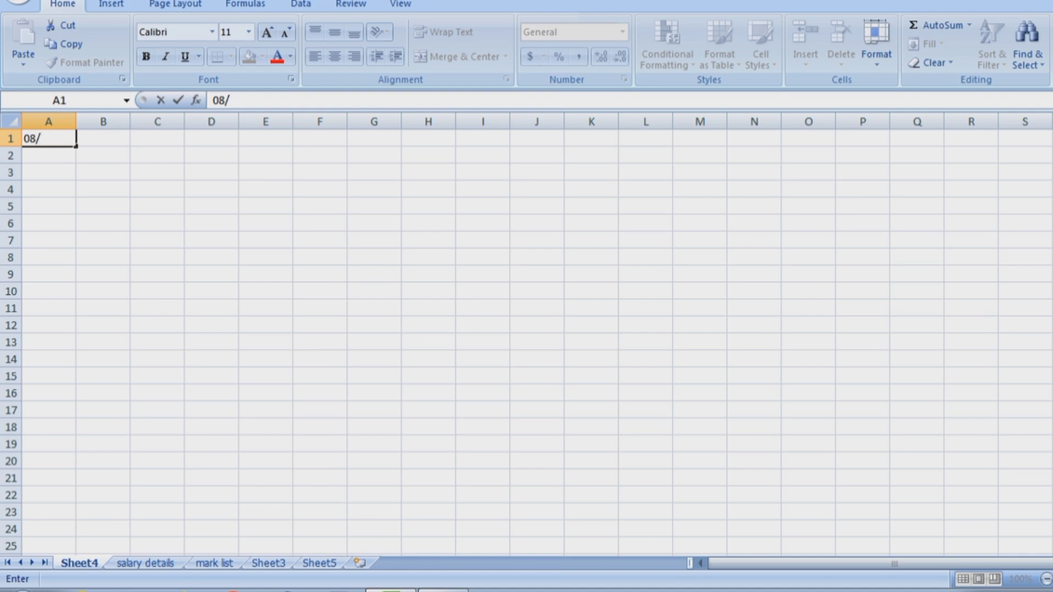
pyautogui.write('02/2024')
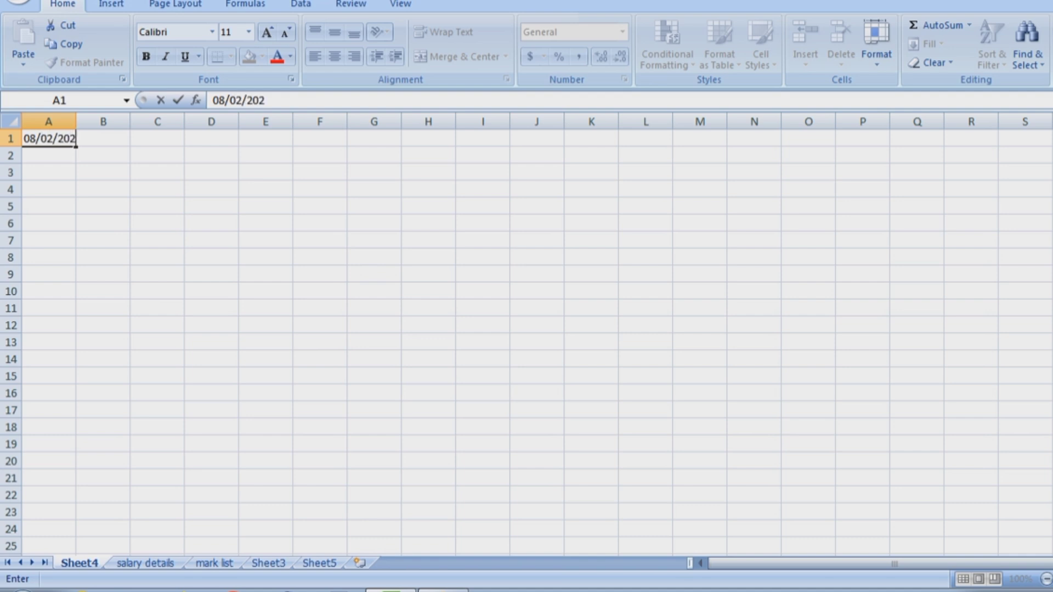
pyautogui.press('BackSpace')
pyautogui.press('BackSpace')
pyautogui.press('BackSpace')
pyautogui.press('BackSpace')
pyautogui.press('BackSpace')
pyautogui.press('BackSpace')
pyautogui.press('BackSpace')
pyautogui.press('BackSpace')
pyautogui.press('BackSpace')
pyautogui.press('BackSpace')
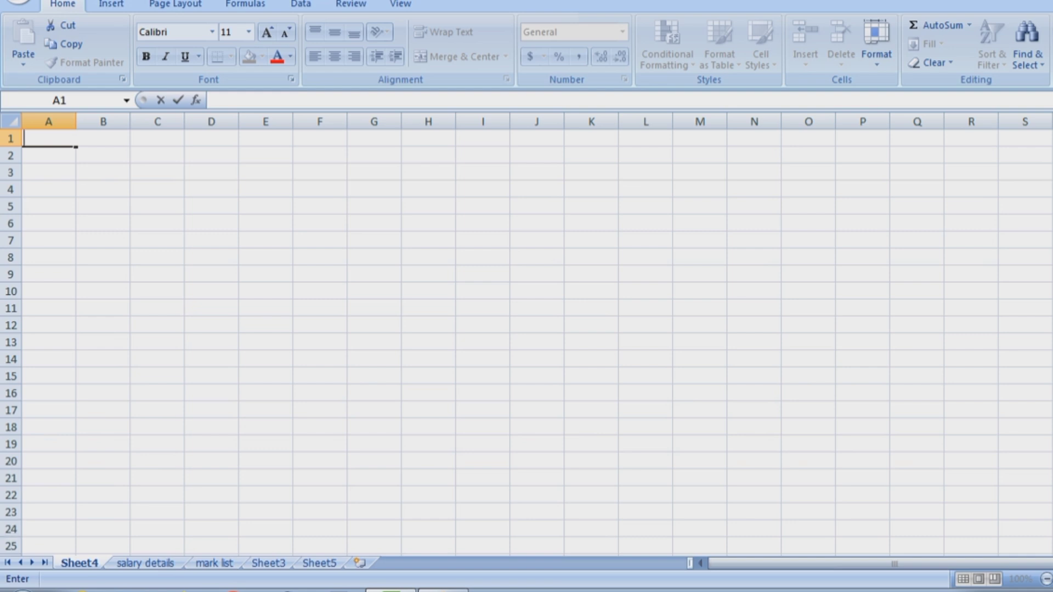
pyautogui.press('Escape')
# Rename Sheet4 to '23.08.24'.
pyautogui.click(877, 44)
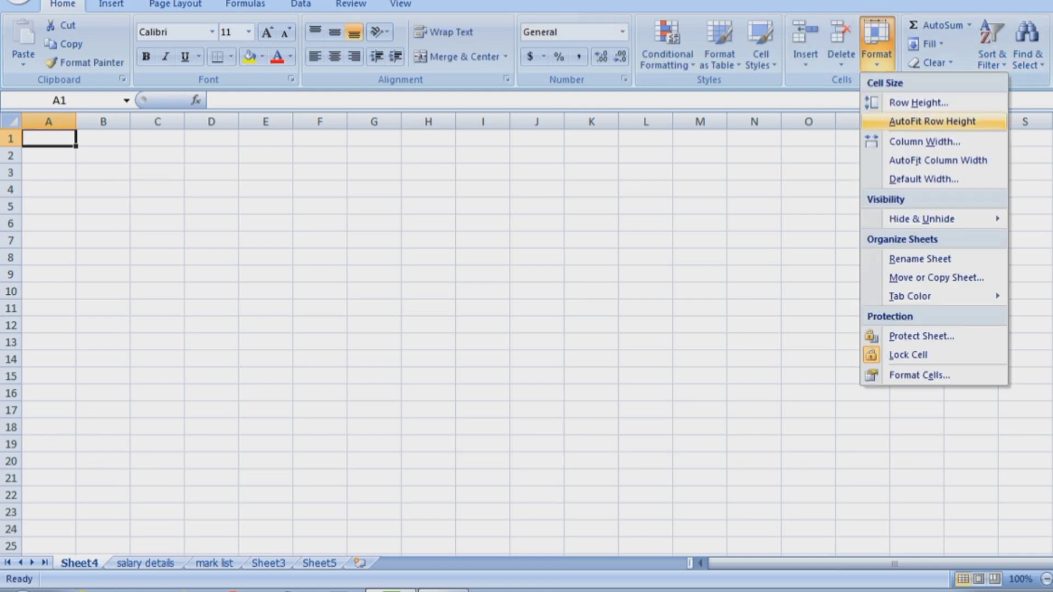
pyautogui.click(920, 259)
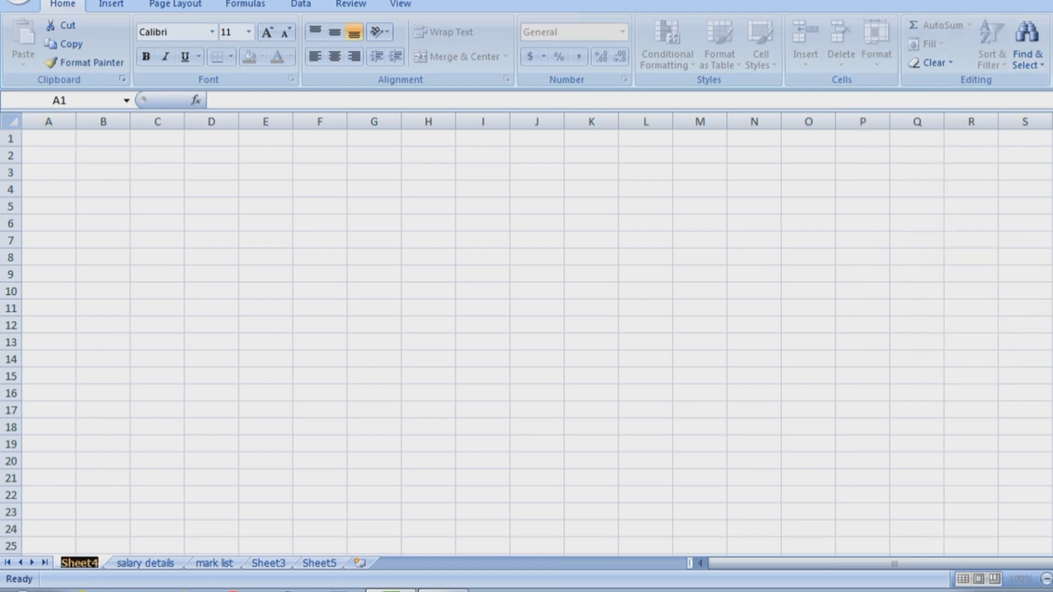
pyautogui.write('23')
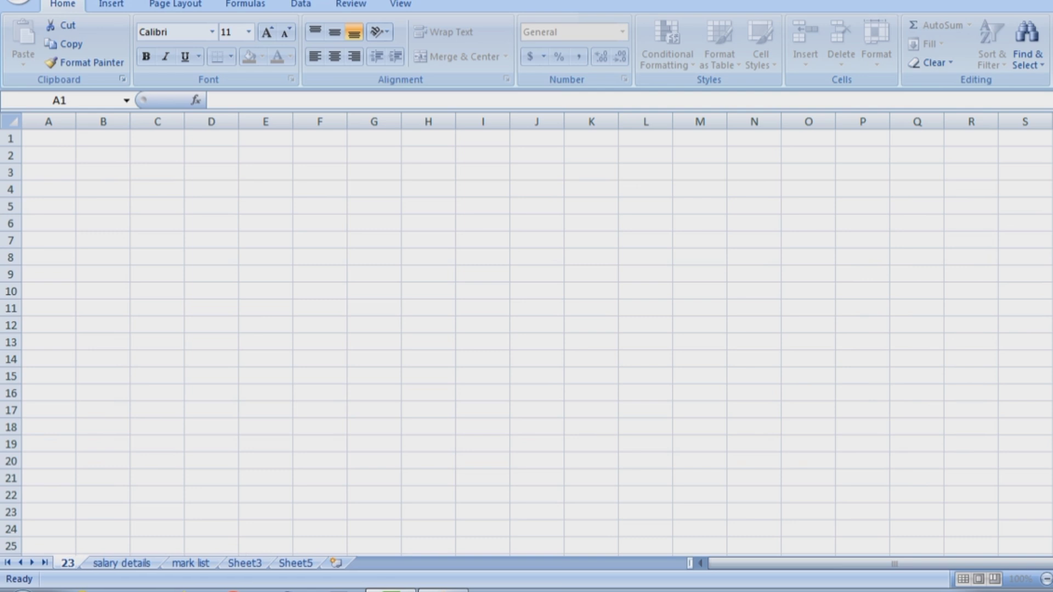
pyautogui.write('08')
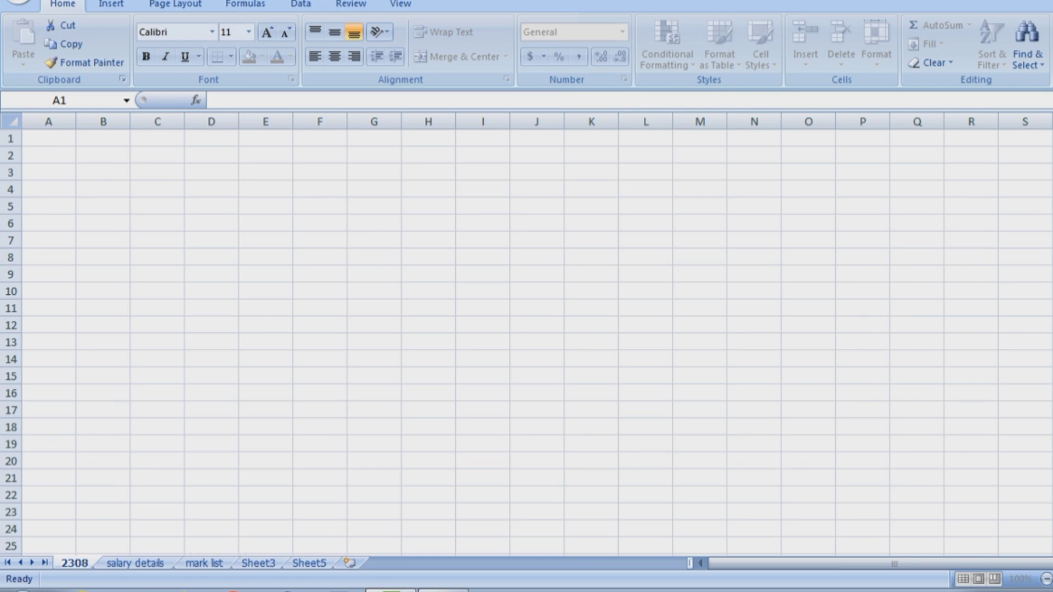
pyautogui.press('BackSpace')
pyautogui.press('BackSpace')
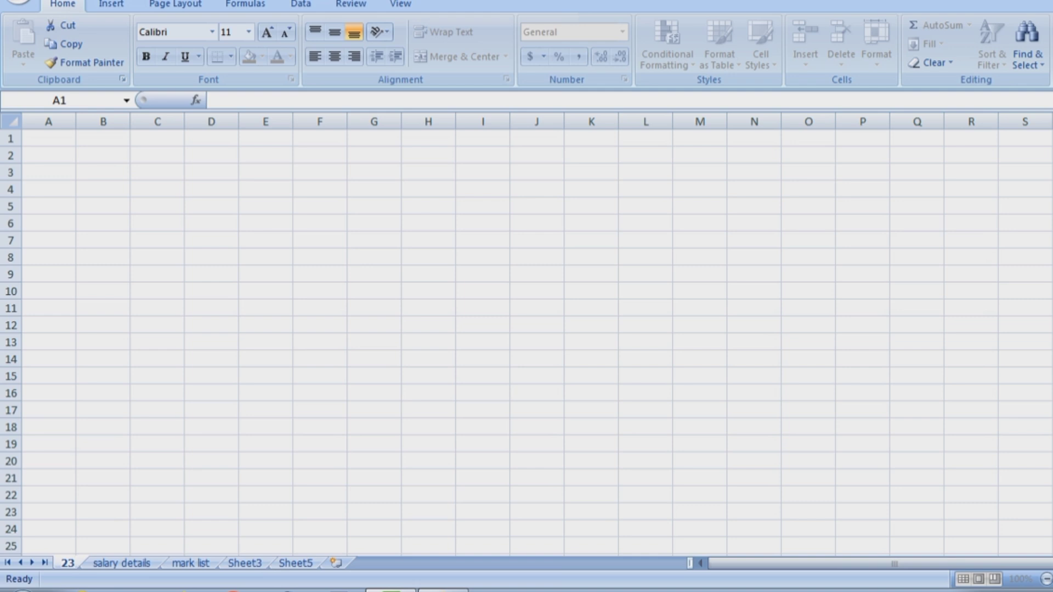
pyautogui.write('.08')
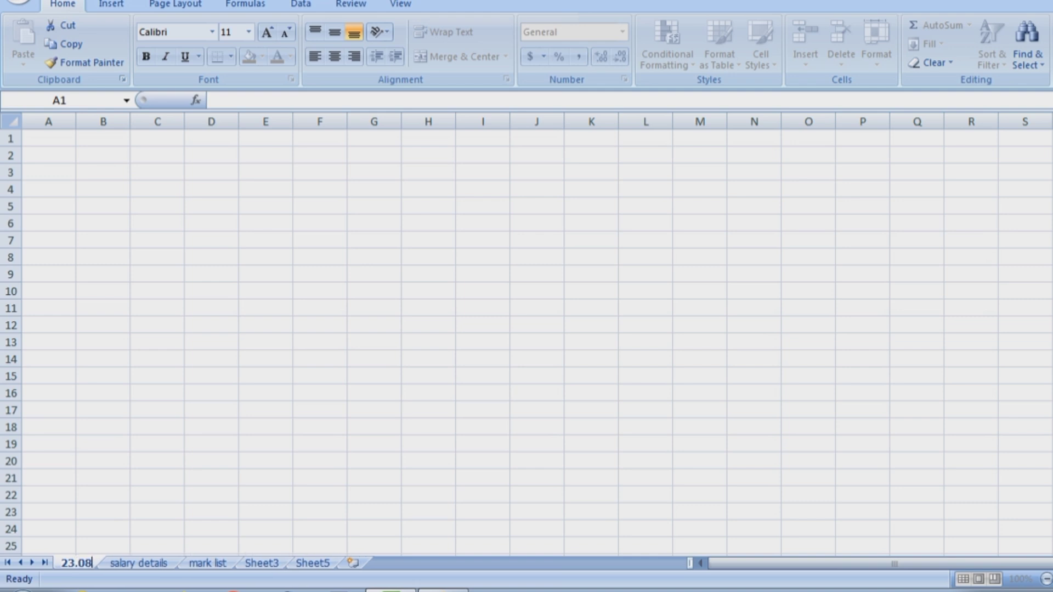
pyautogui.write('.2')
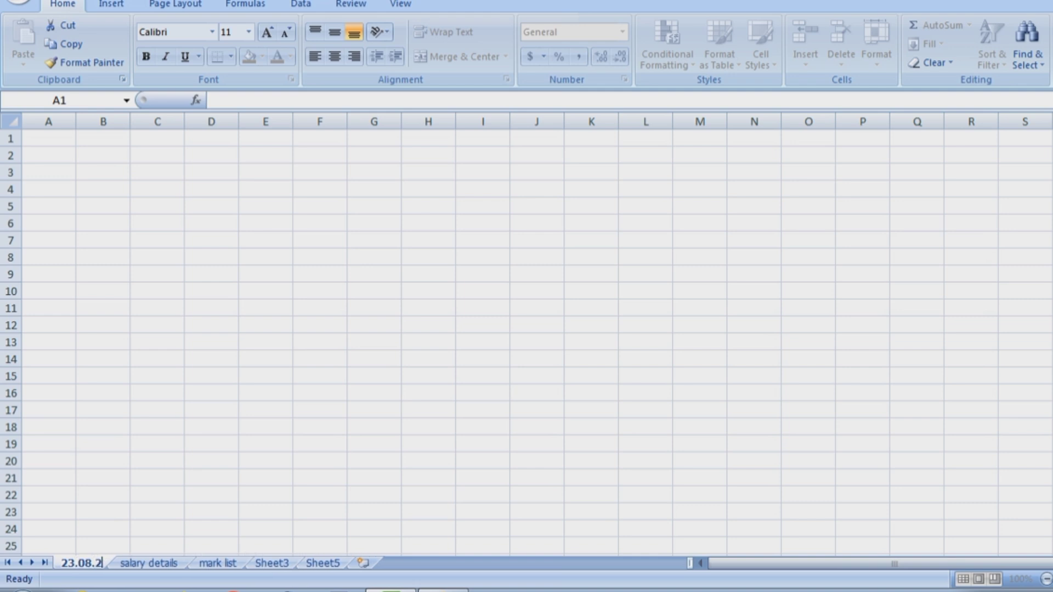
pyautogui.write('4')
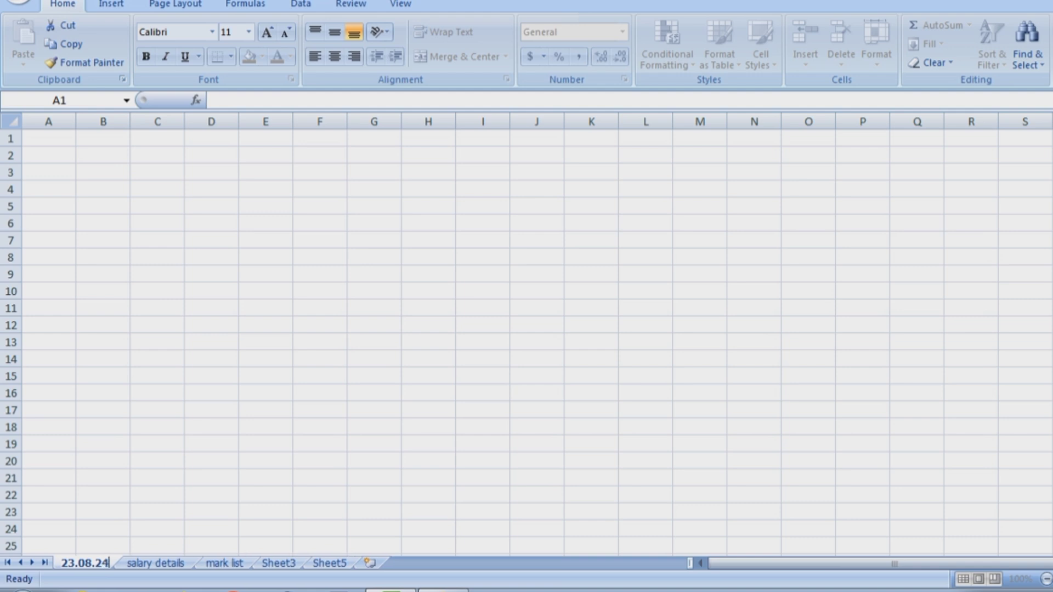
pyautogui.click(809, 342)
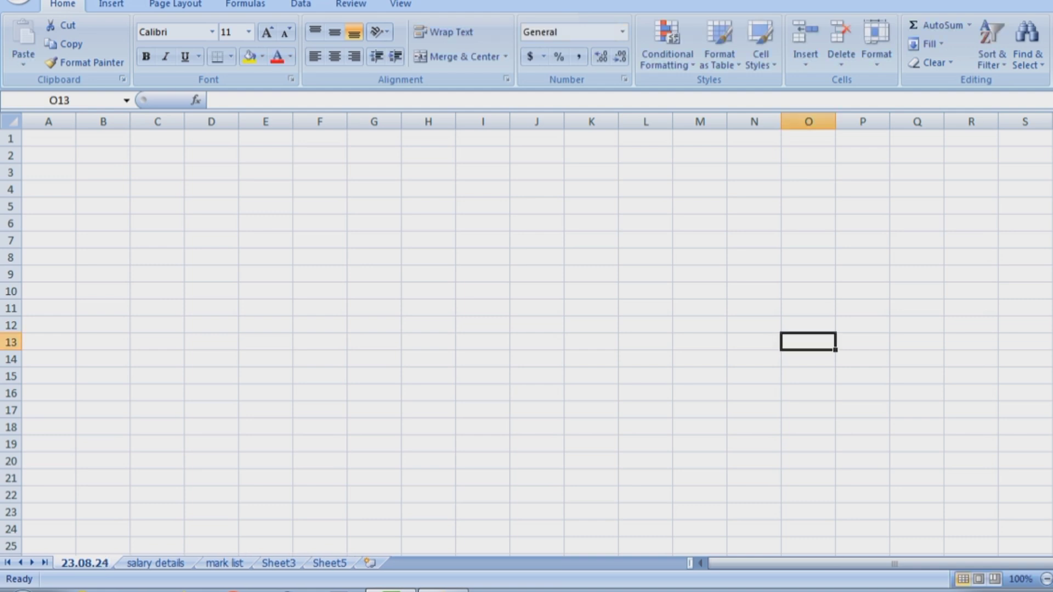
# Copy the salary details sheet via Move or Copy, placing 'salary details (2)' before the original.
pyautogui.click(155, 564)
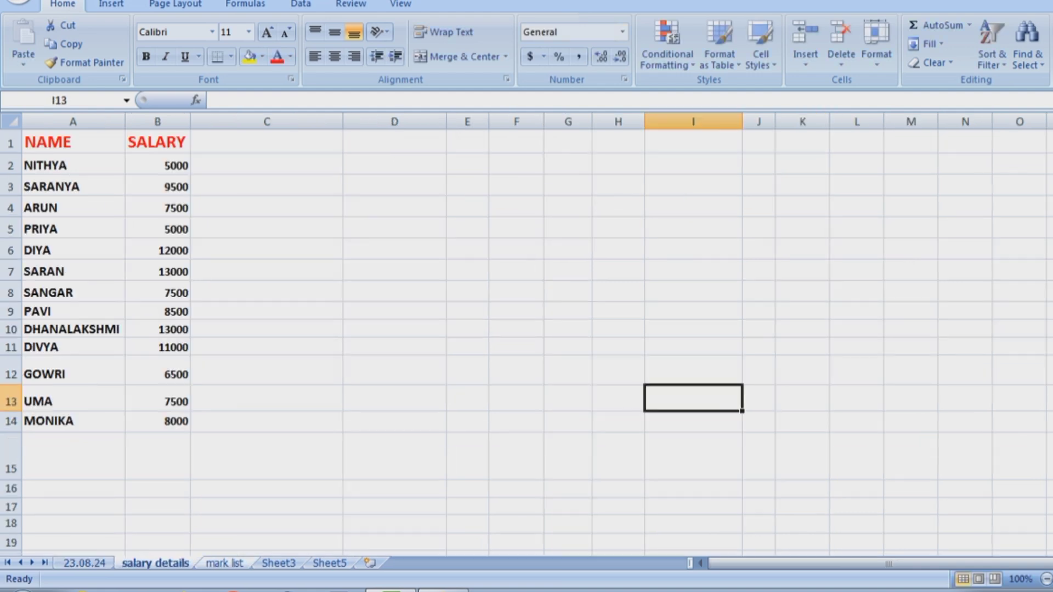
pyautogui.click(876, 47)
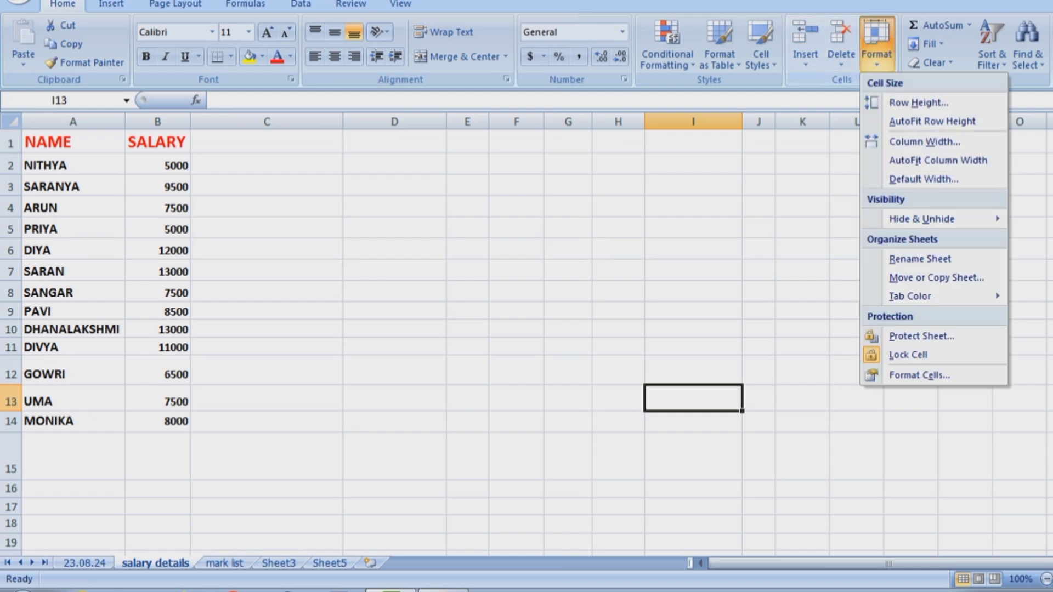
pyautogui.moveTo(910, 297)
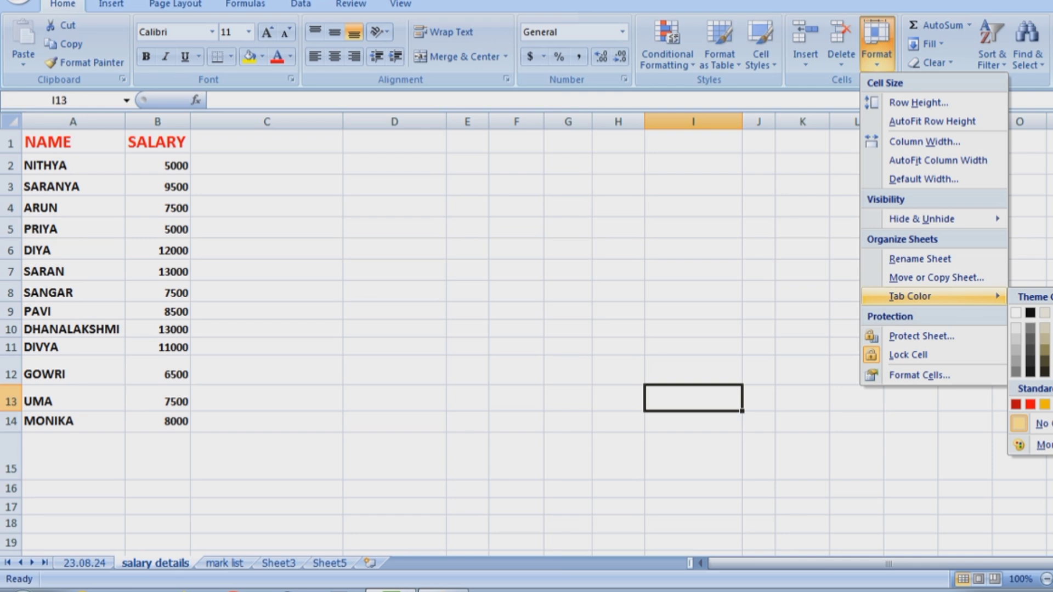
pyautogui.press('Down')
pyautogui.press('Up')
pyautogui.press('Up')
pyautogui.press('Return')
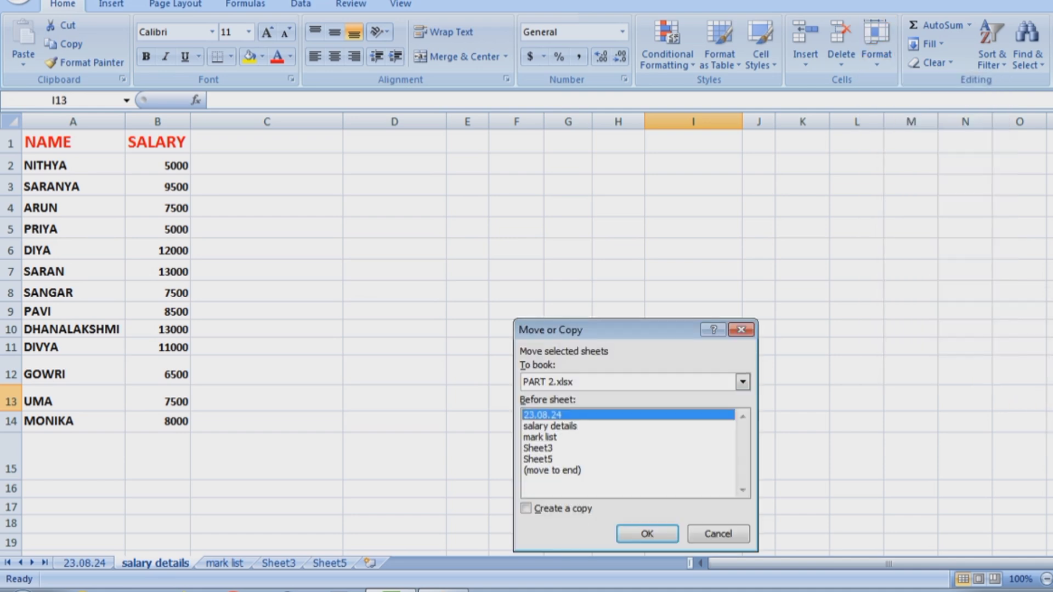
pyautogui.click(550, 426)
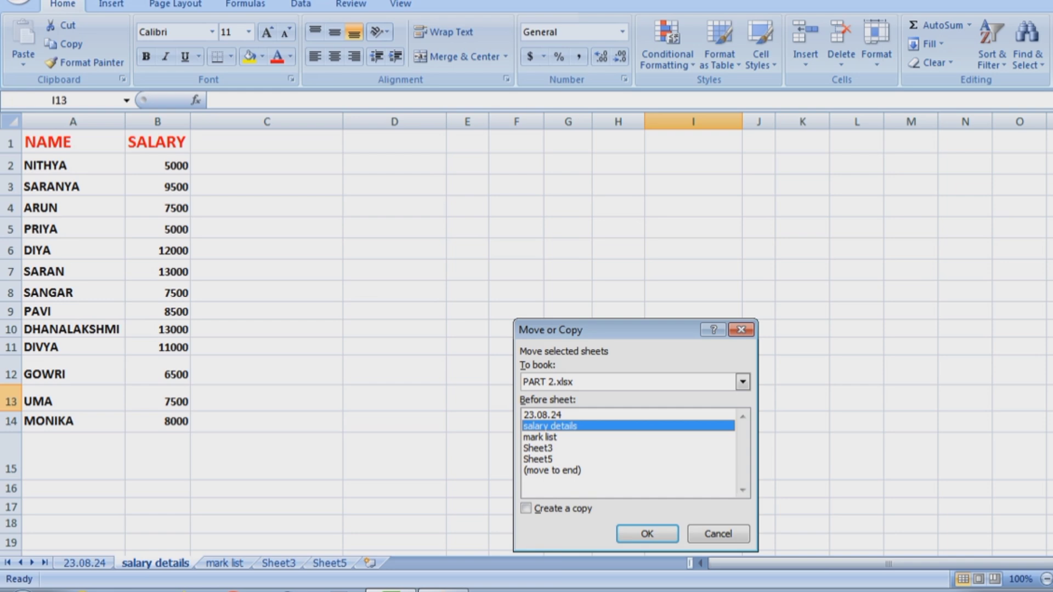
pyautogui.hotkey('alt', 'c')
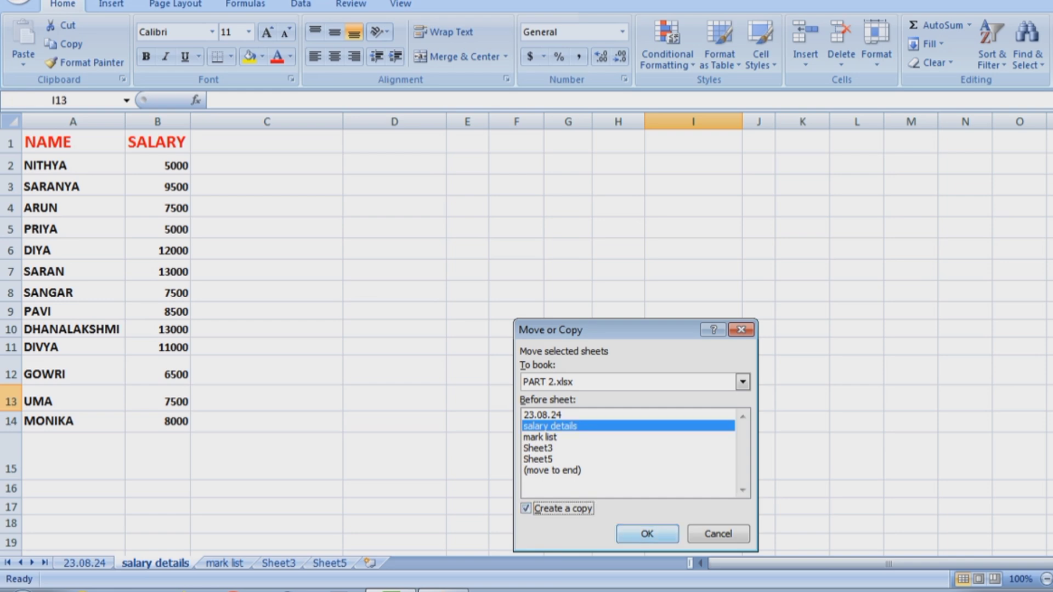
pyautogui.press('Return')
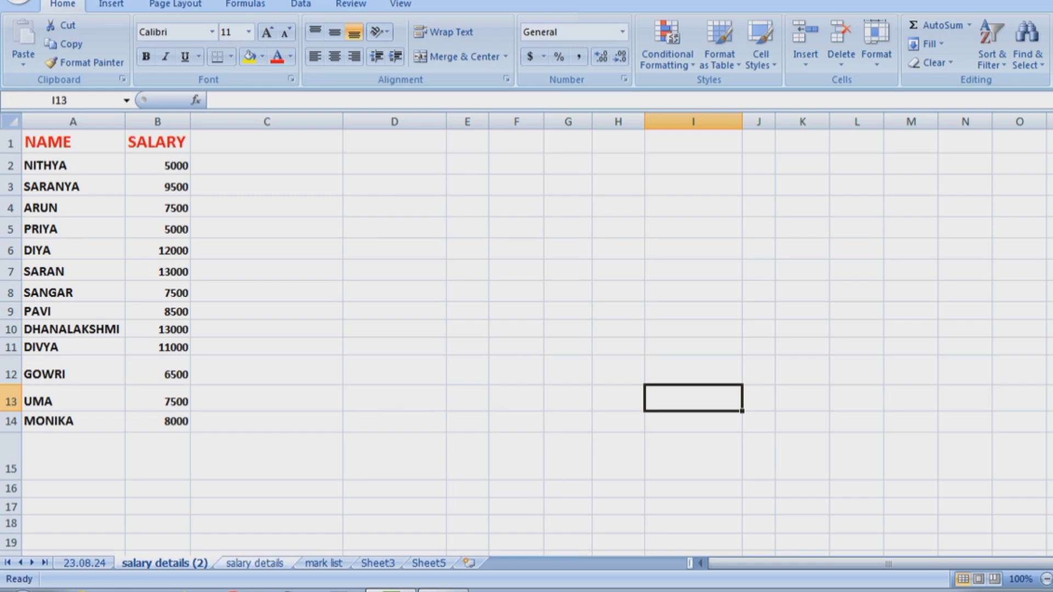
pyautogui.hotkey('ctrl', 'pagedown')
# Colour the salary details sheet tab green and the mark list tab red.
pyautogui.hotkey('ctrl', 'pageup')
pyautogui.click(267, 542)
pyautogui.click(254, 563)
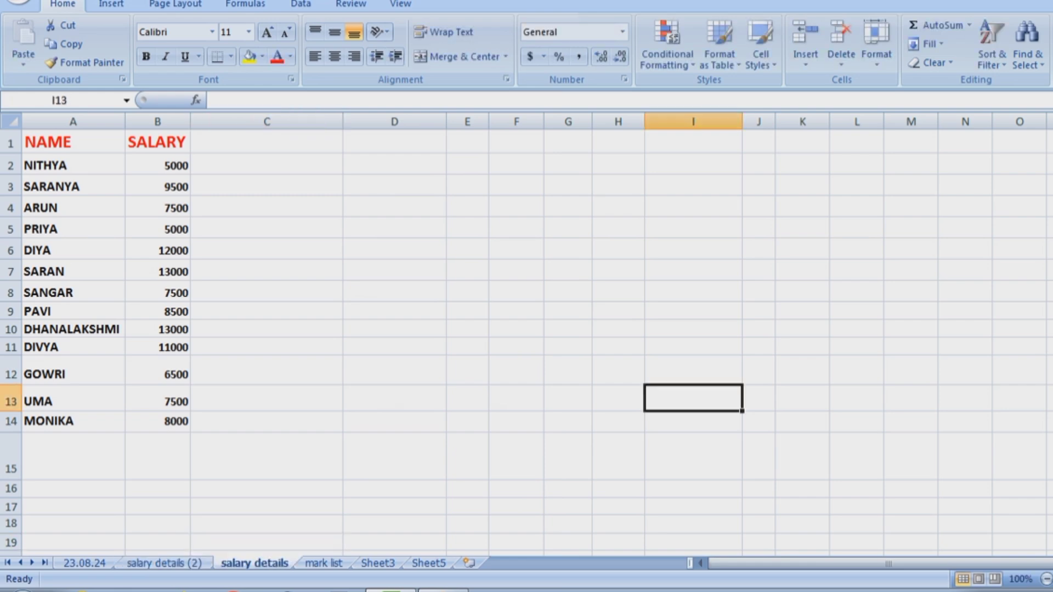
pyautogui.click(876, 46)
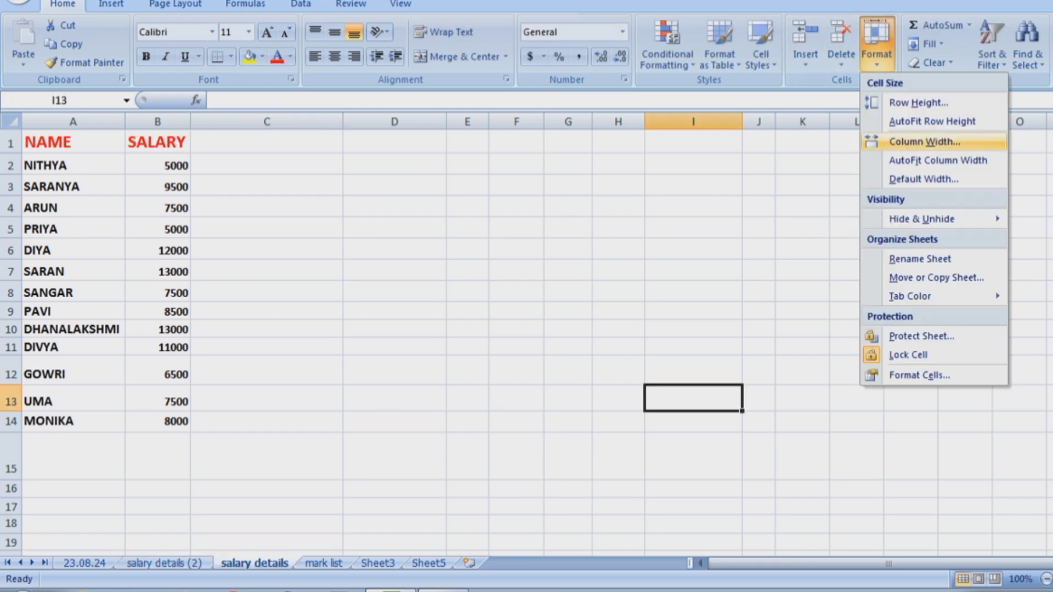
pyautogui.moveTo(922, 296)
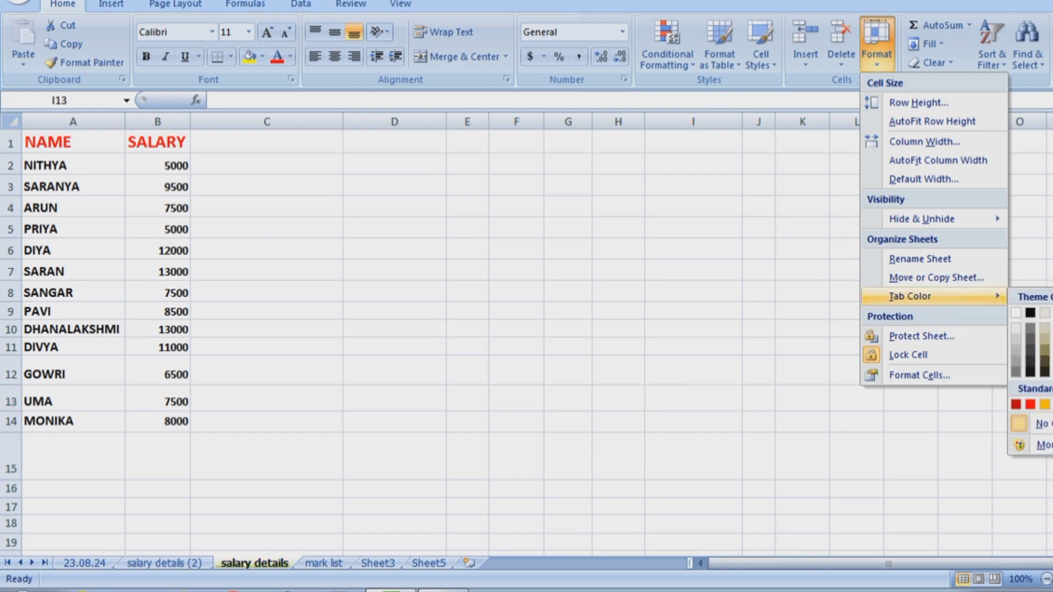
pyautogui.click(1045, 404)
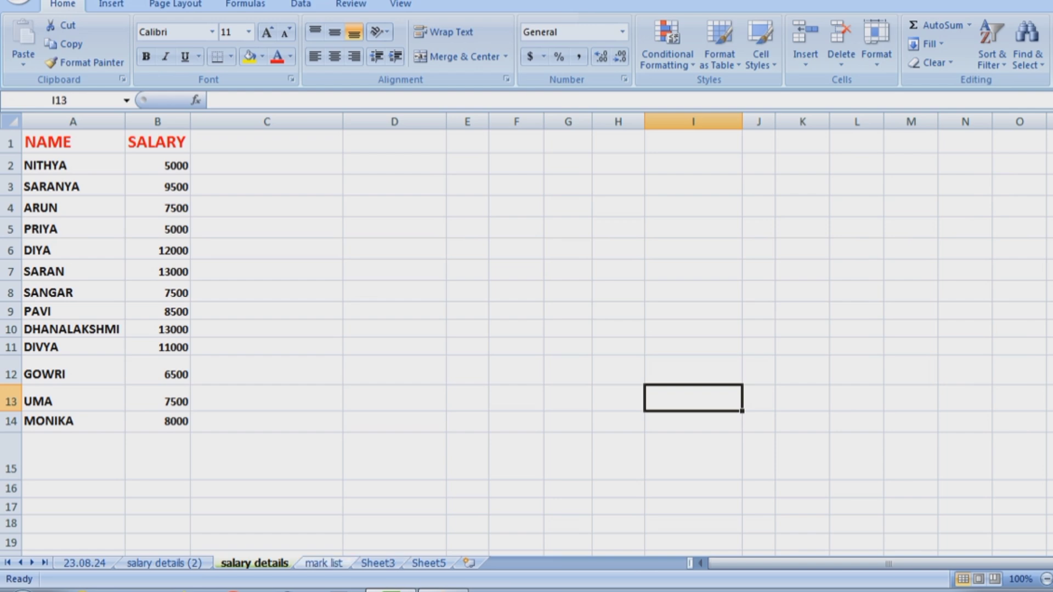
pyautogui.click(323, 564)
pyautogui.click(877, 44)
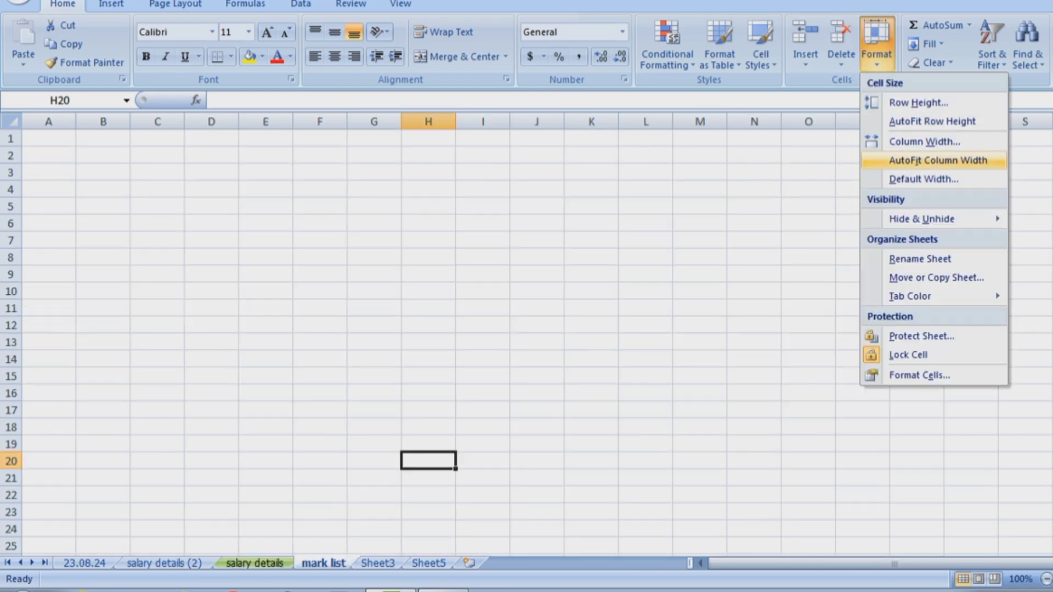
pyautogui.moveTo(921, 296)
pyautogui.click(1031, 405)
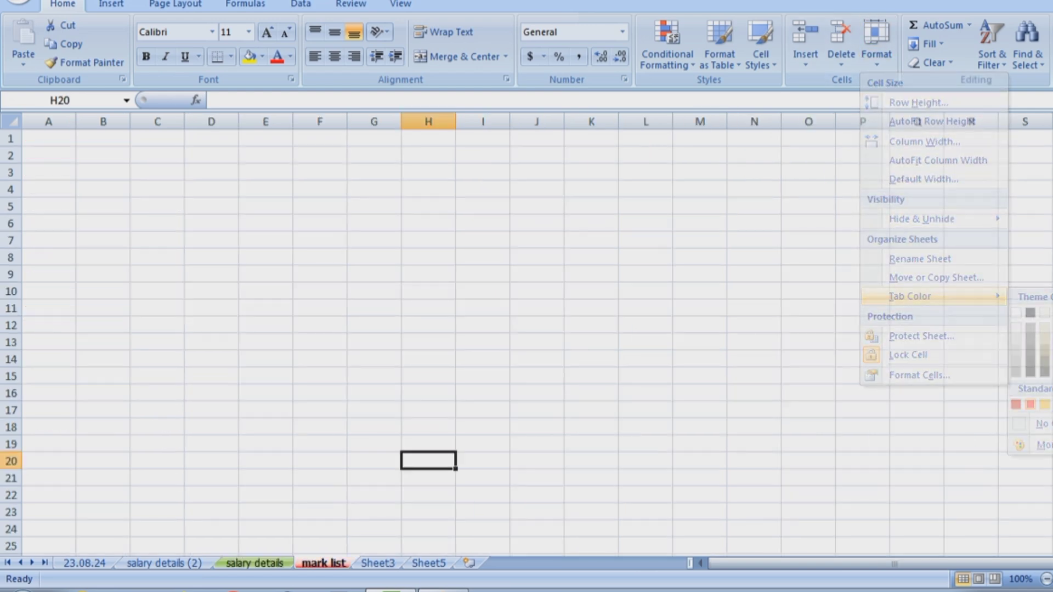
# Colour the salary details (2) sheet tab red and the 23.08.24 tab blue.
pyautogui.click(164, 563)
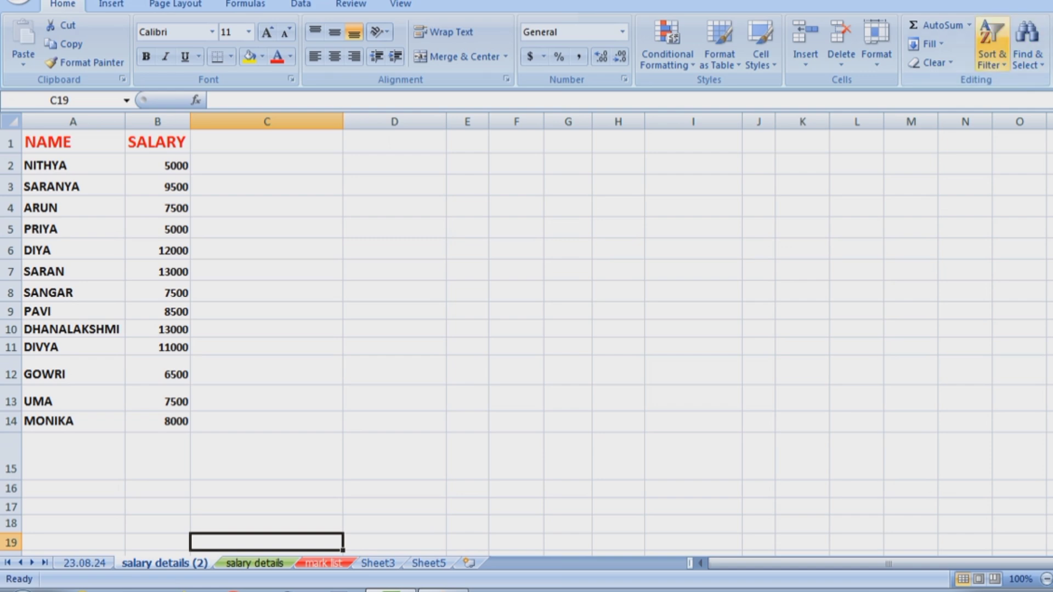
pyautogui.click(876, 44)
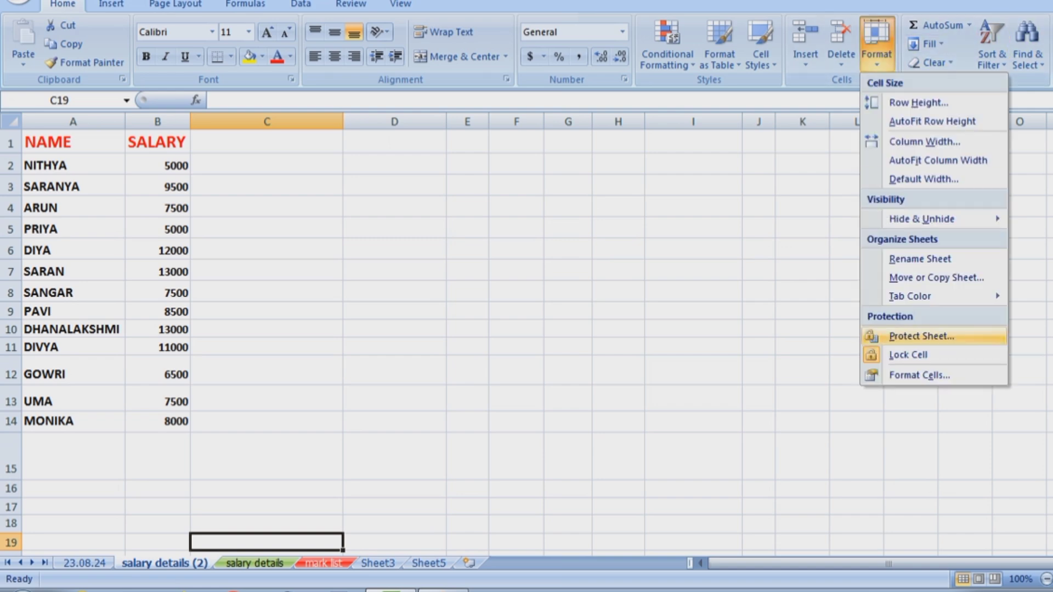
pyautogui.moveTo(922, 296)
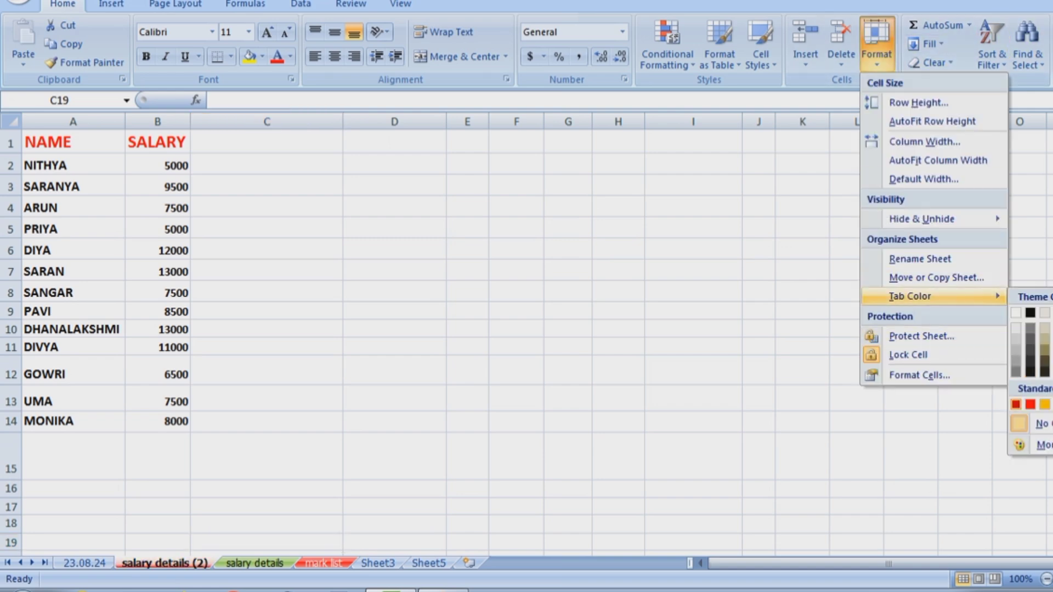
pyautogui.click(1017, 404)
pyautogui.click(84, 563)
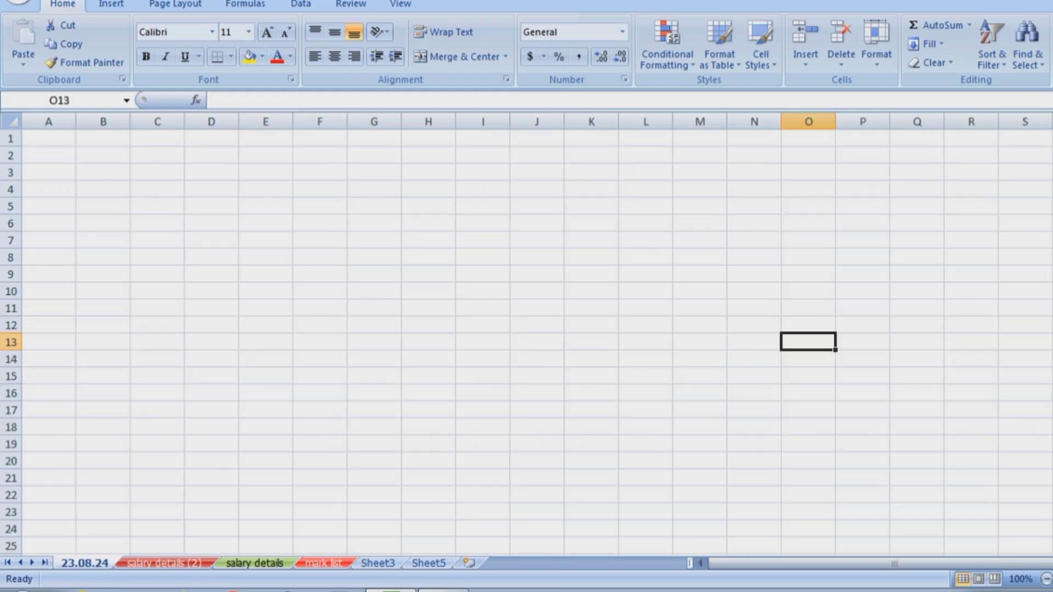
pyautogui.click(877, 44)
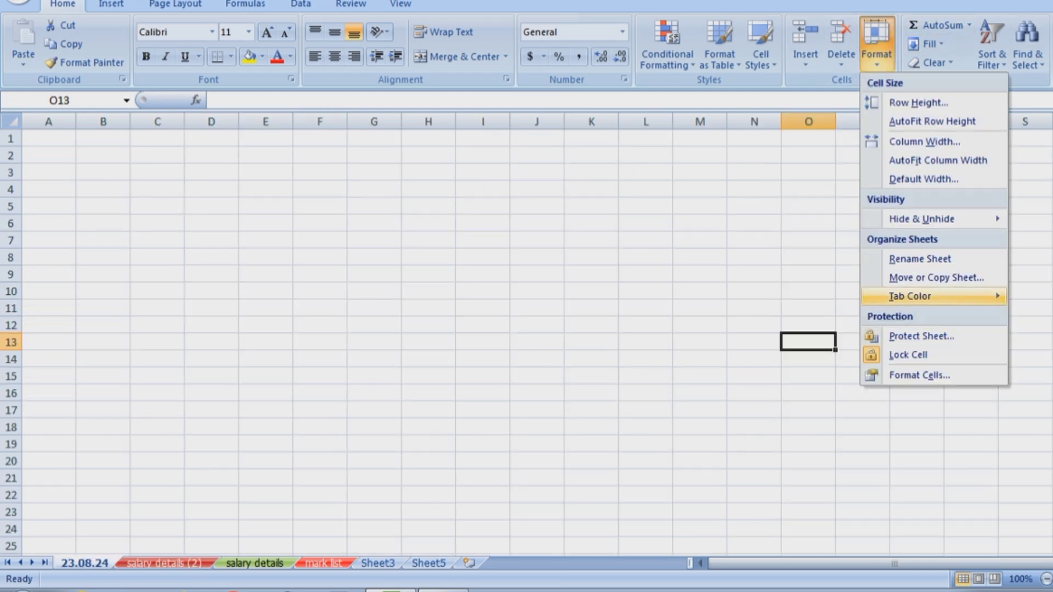
pyautogui.moveTo(922, 296)
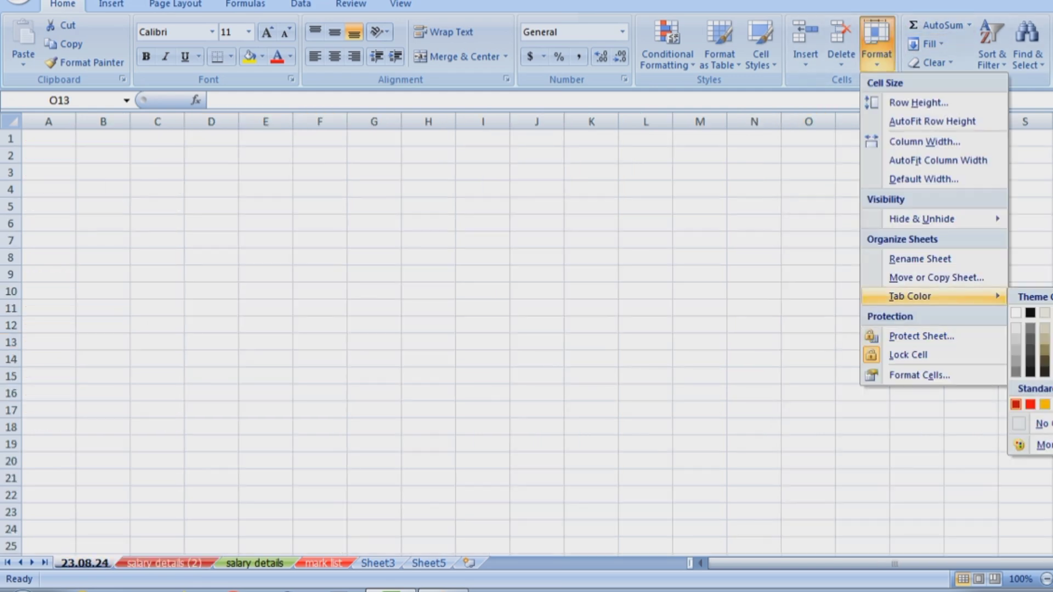
pyautogui.click(1052, 405)
pyautogui.click(645, 443)
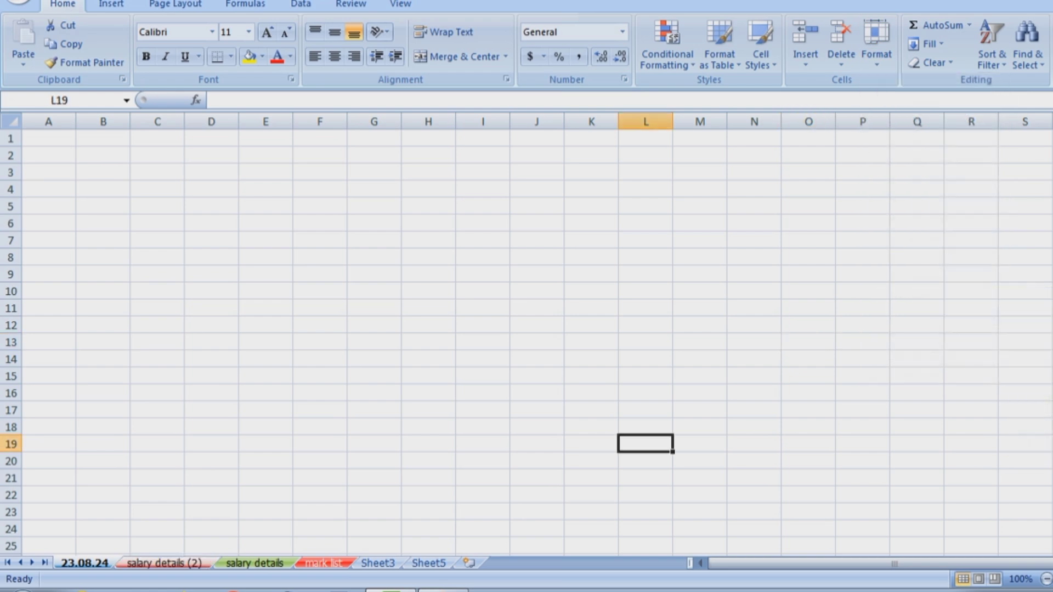
pyautogui.click(164, 563)
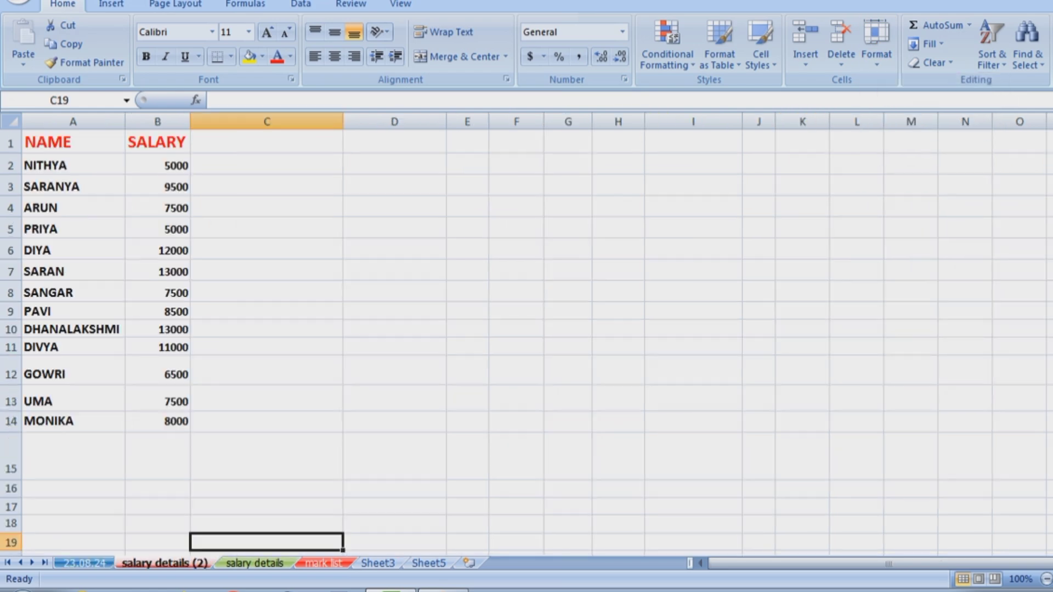
pyautogui.click(876, 44)
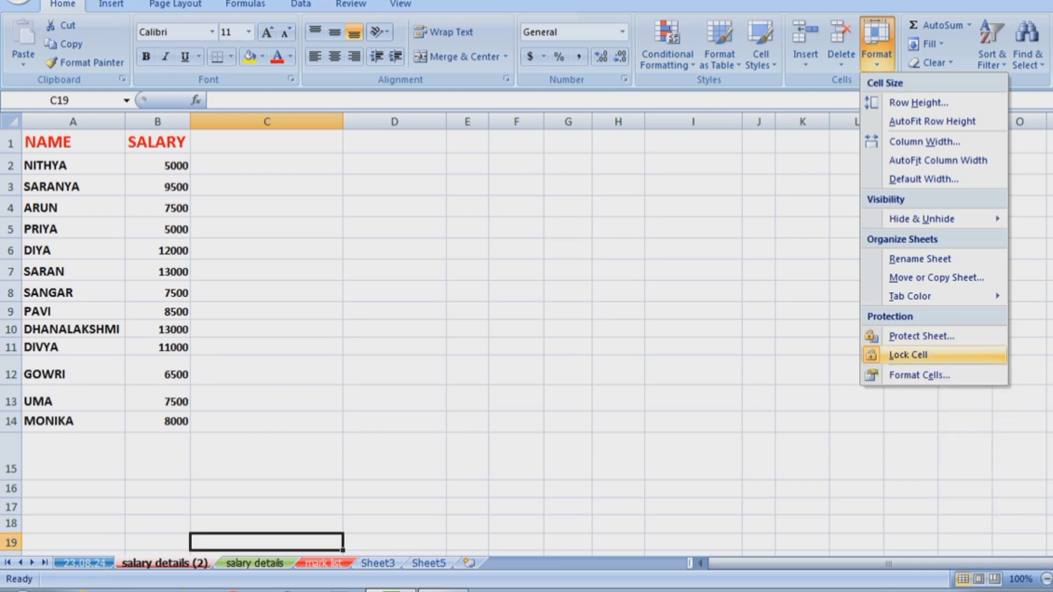
# Protect the salary details (2) sheet with a password, entering and confirming it.
pyautogui.click(922, 336)
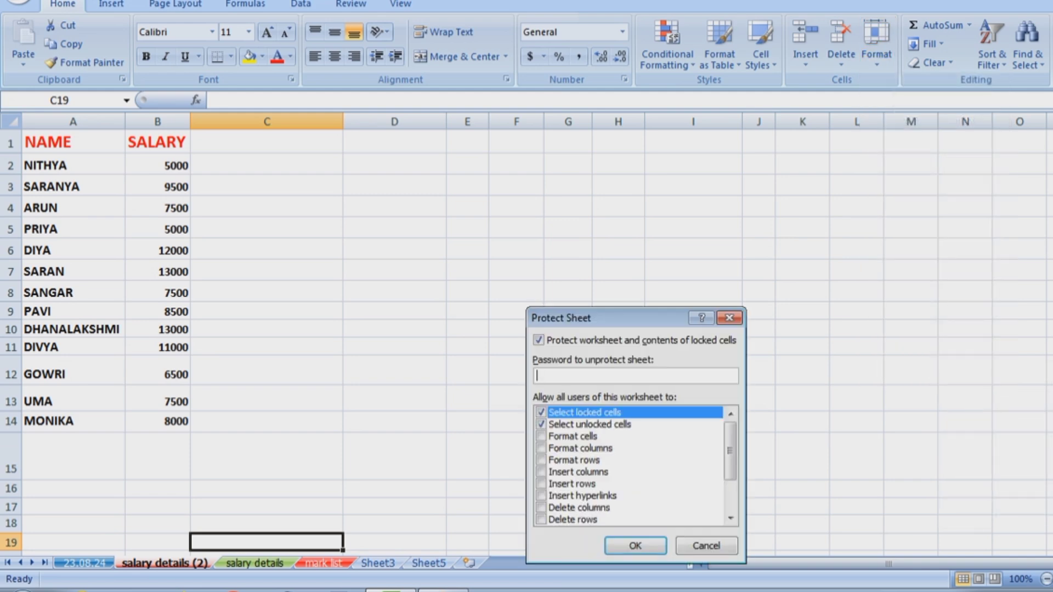
pyautogui.moveTo(615, 319); pyautogui.dragTo(467, 200)
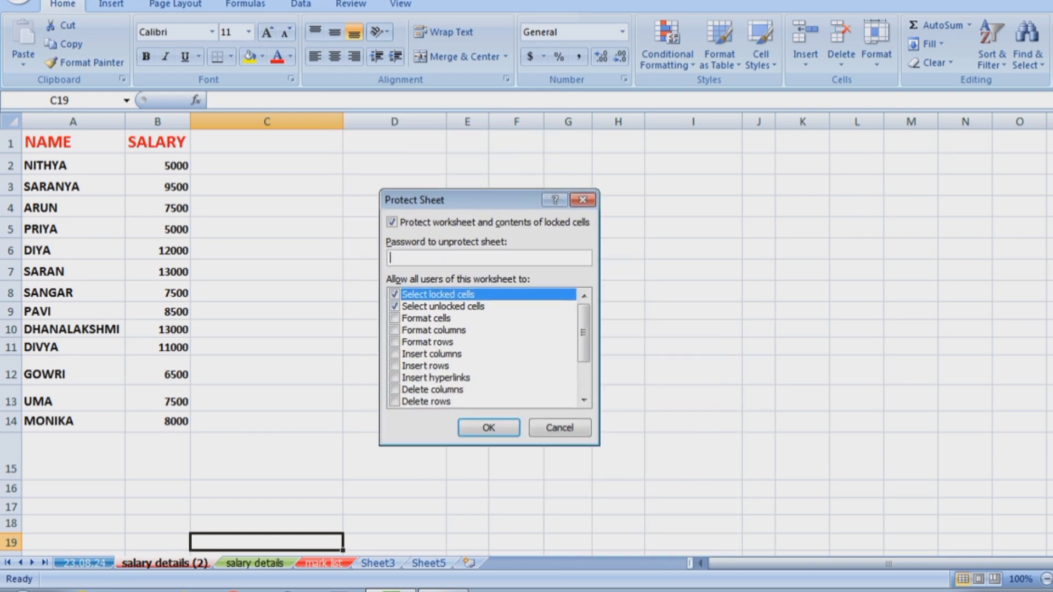
pyautogui.write('123')
pyautogui.press('Return')
pyautogui.write('123')
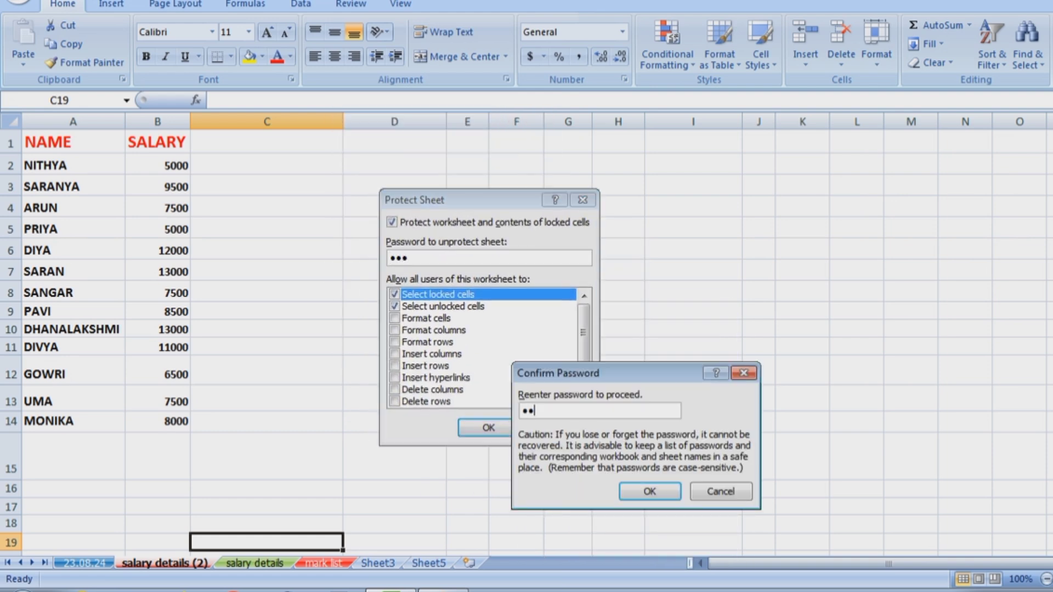
pyautogui.press('Return')
# Try typing on the protected sheet and dismiss each read-only warning.
pyautogui.write('a')
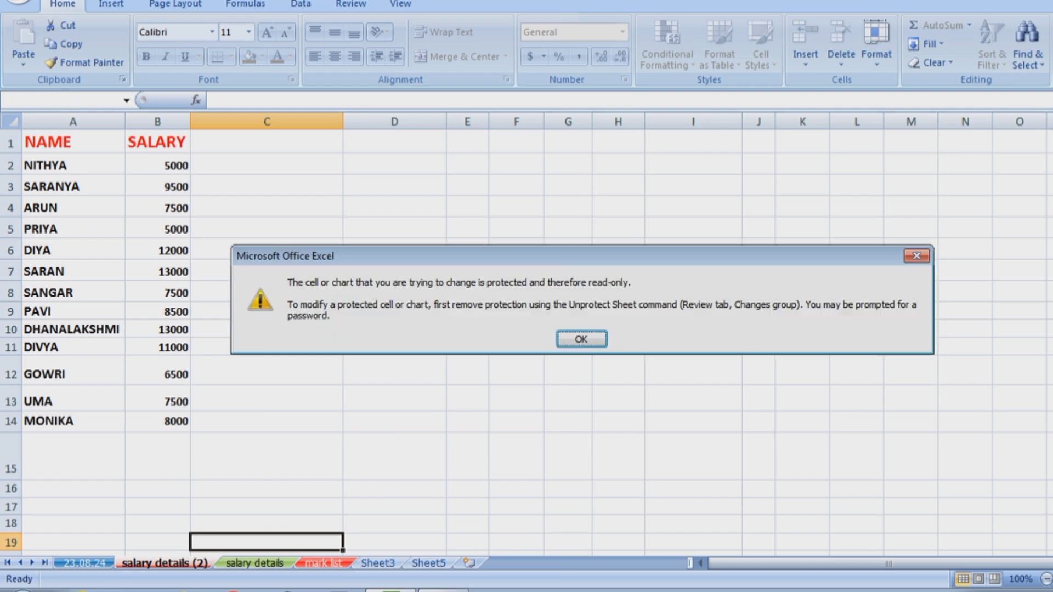
pyautogui.press('Return')
pyautogui.write('a')
pyautogui.press('Return')
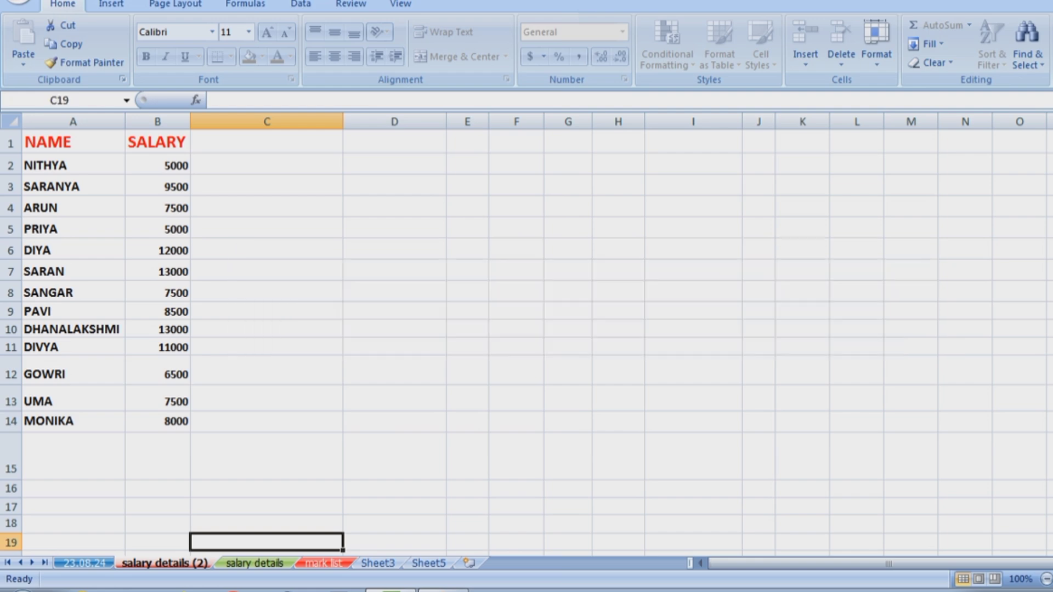
pyautogui.write('a')
pyautogui.press('Return')
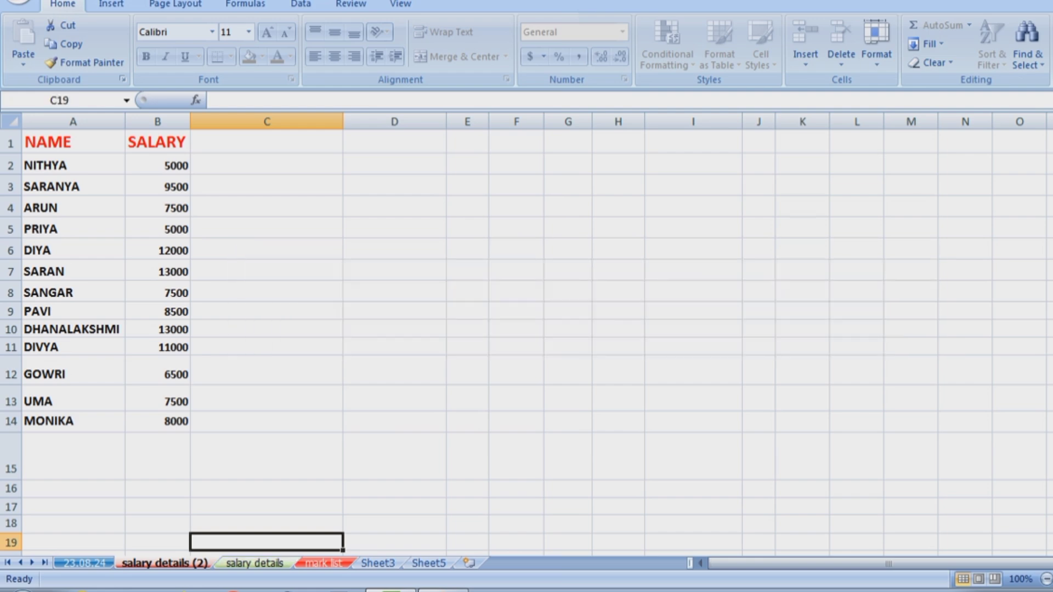
# Check that salary details and mark list accept typing while salary details (2) still refuses edits.
pyautogui.hotkey('ctrl', 'pagedown')
pyautogui.write('wewe')
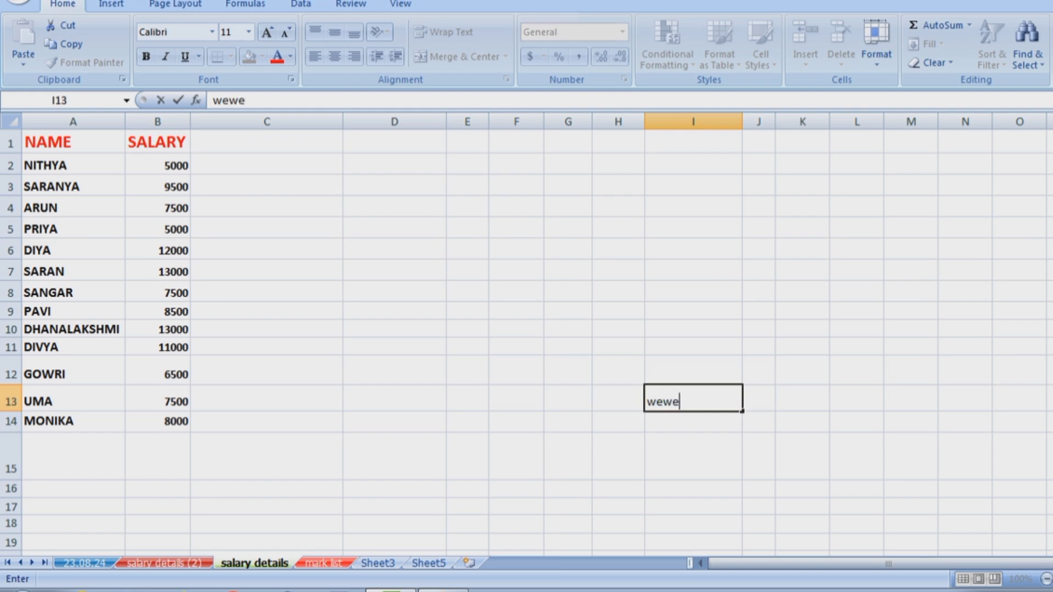
pyautogui.hotkey('ctrl', 'pagedown')
pyautogui.write('ewe')
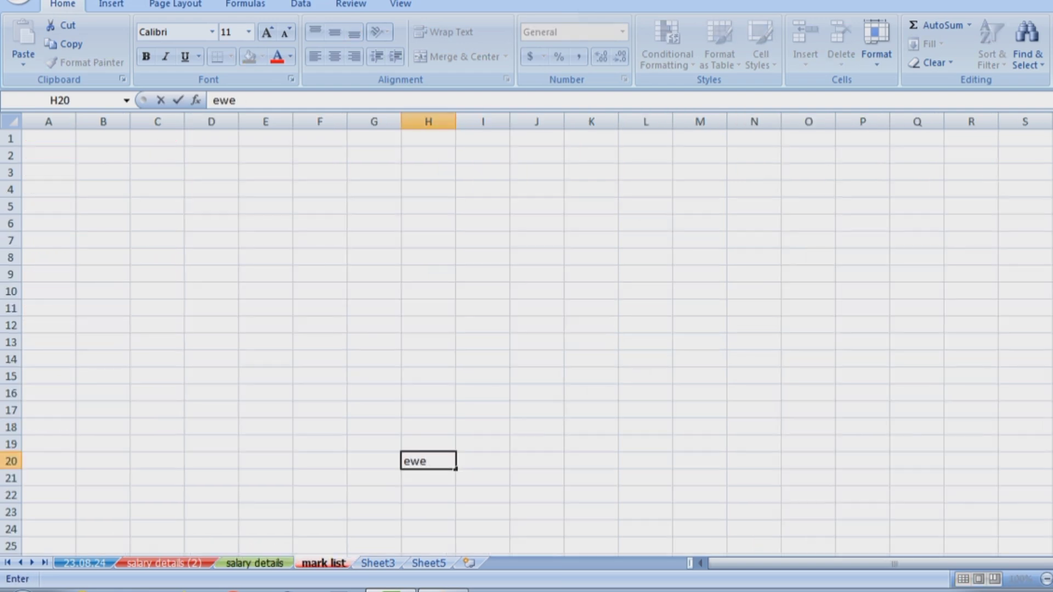
pyautogui.click(165, 564)
pyautogui.press('w')
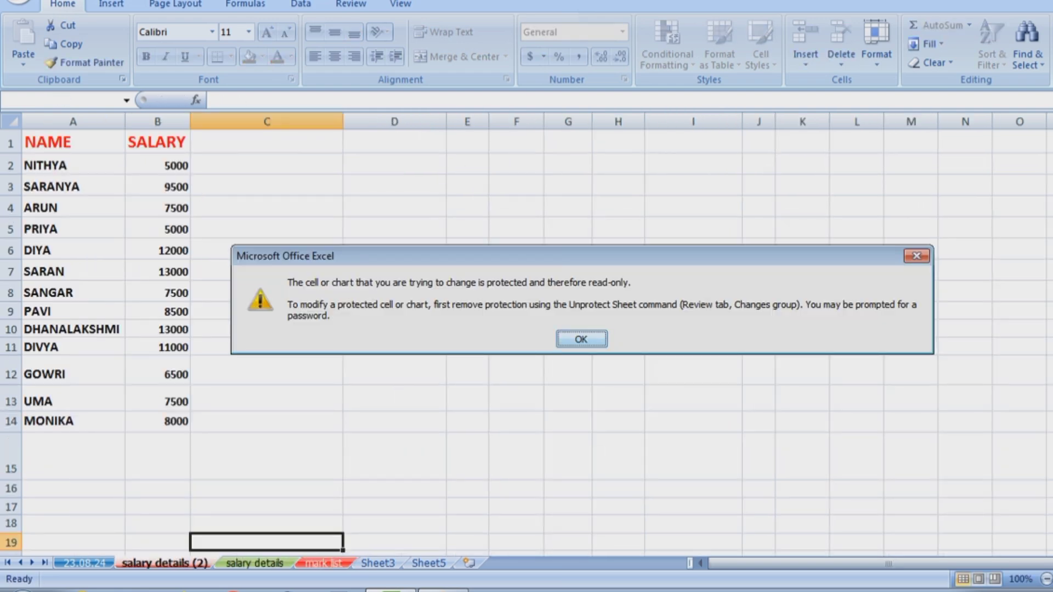
pyautogui.click(581, 339)
# Unprotect the salary details (2) sheet by entering its password.
pyautogui.click(876, 46)
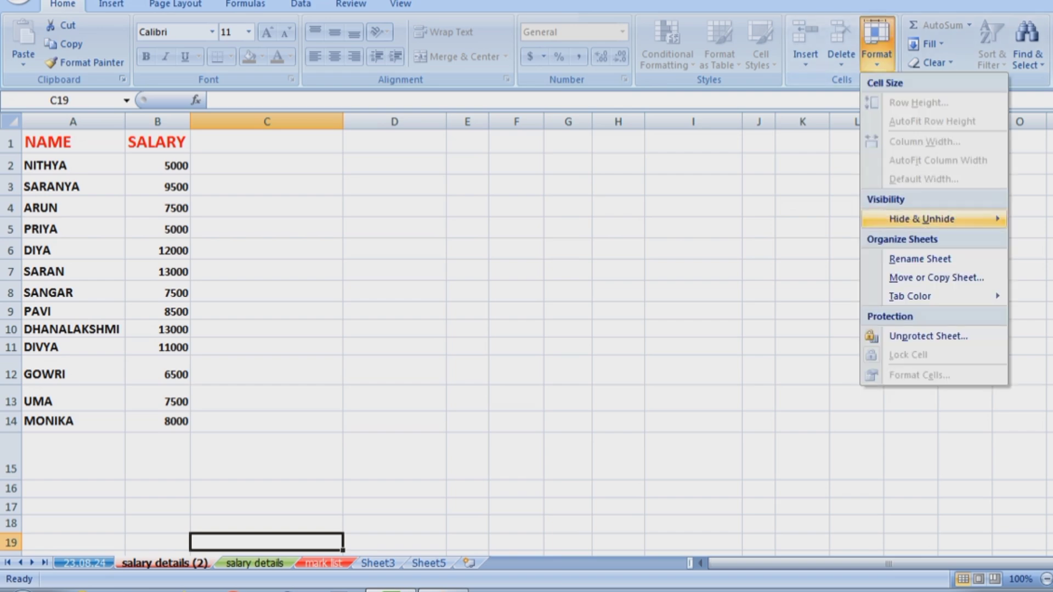
pyautogui.click(908, 335)
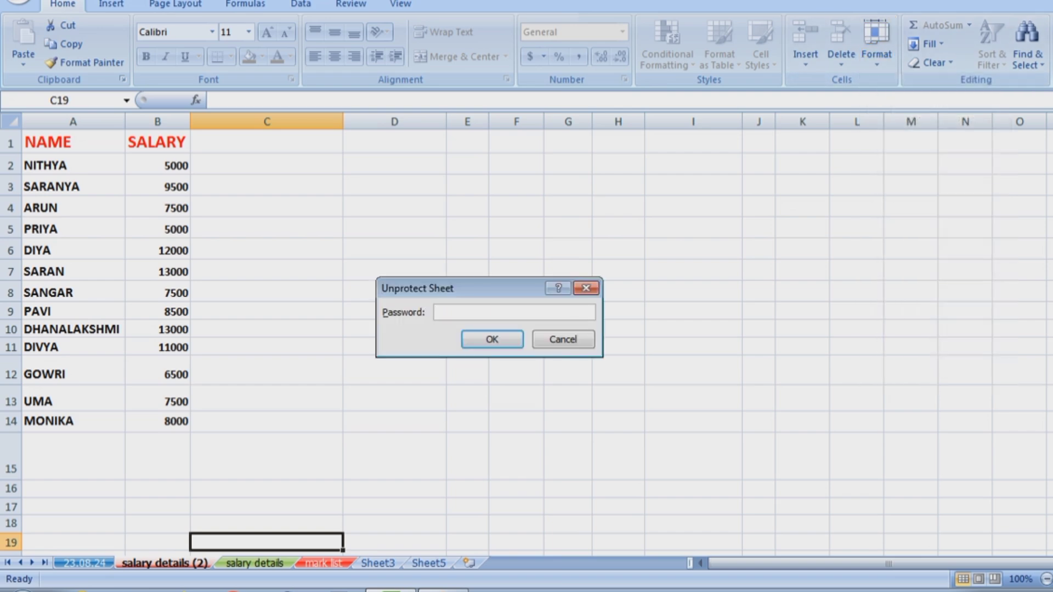
pyautogui.write('•••')
pyautogui.click(505, 342)
# Type 'dddddfd' into F11 to confirm the sheet is editable again.
pyautogui.click(510, 346)
pyautogui.write('d')
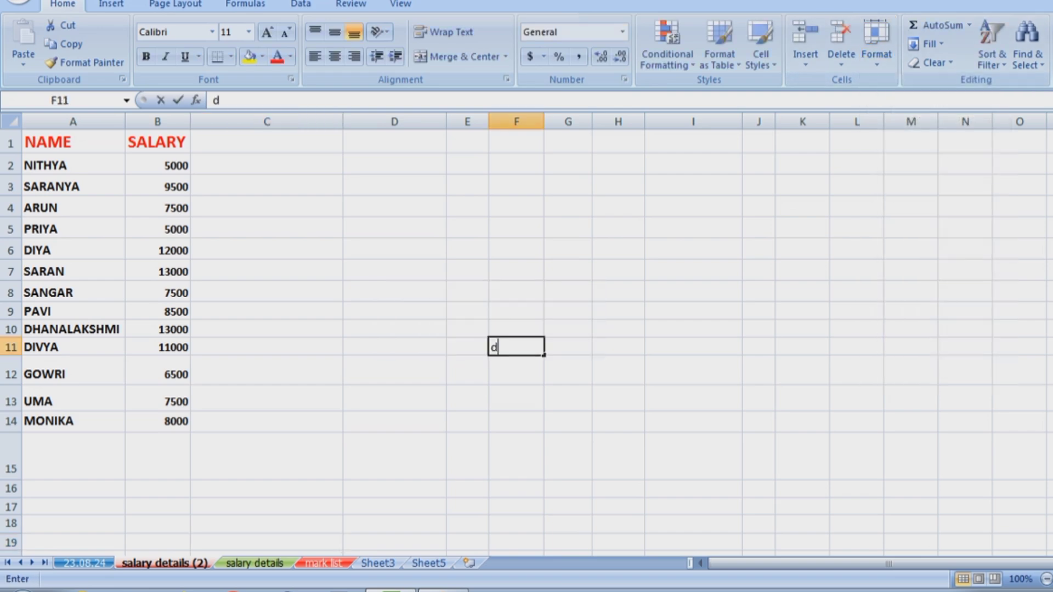
pyautogui.write('ddddfd')
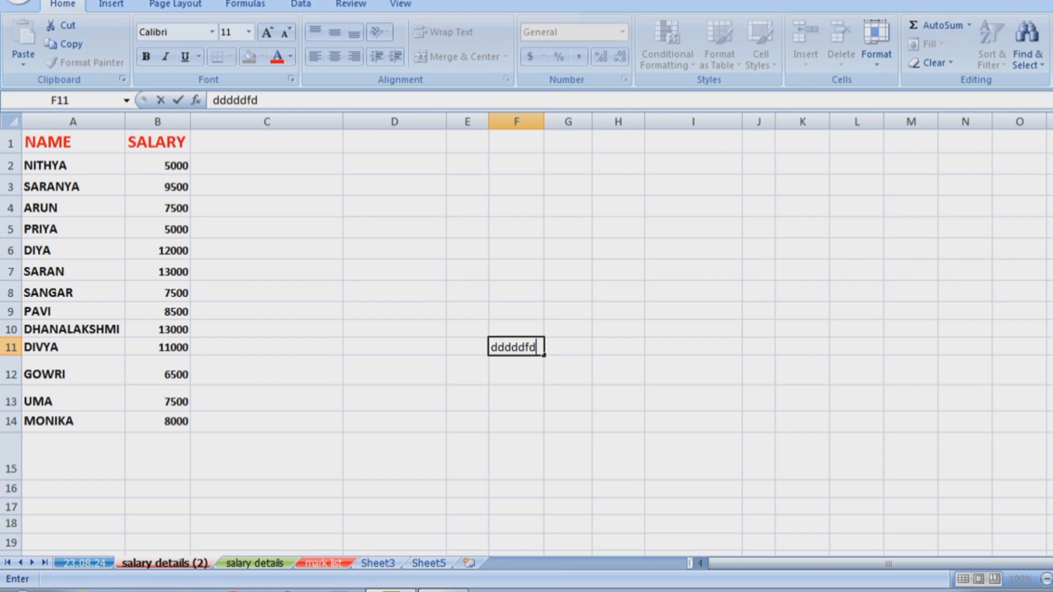
pyautogui.click(845, 164)
pyautogui.click(877, 46)
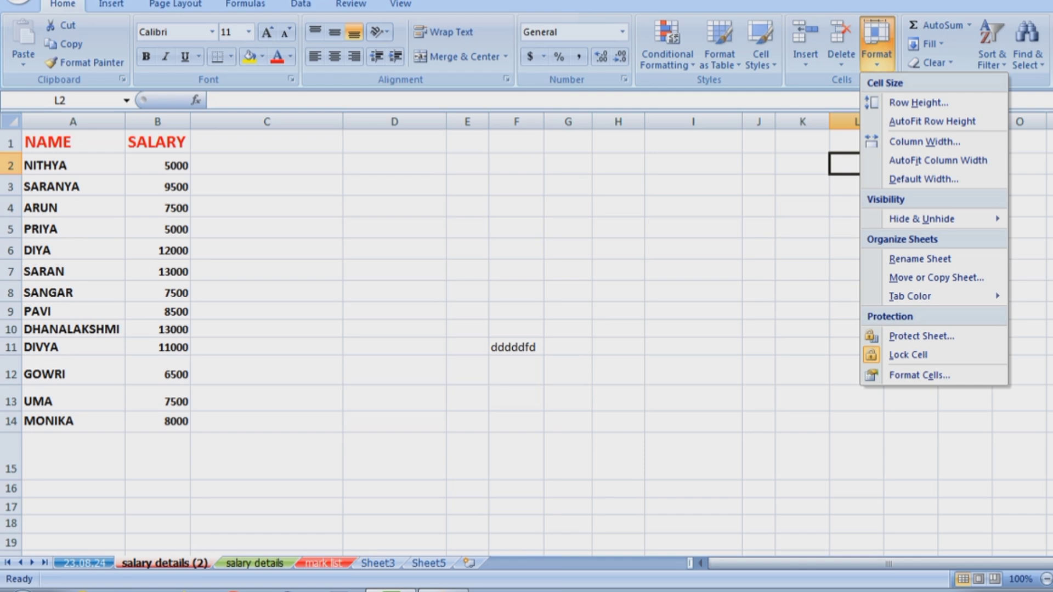
pyautogui.click(969, 25)
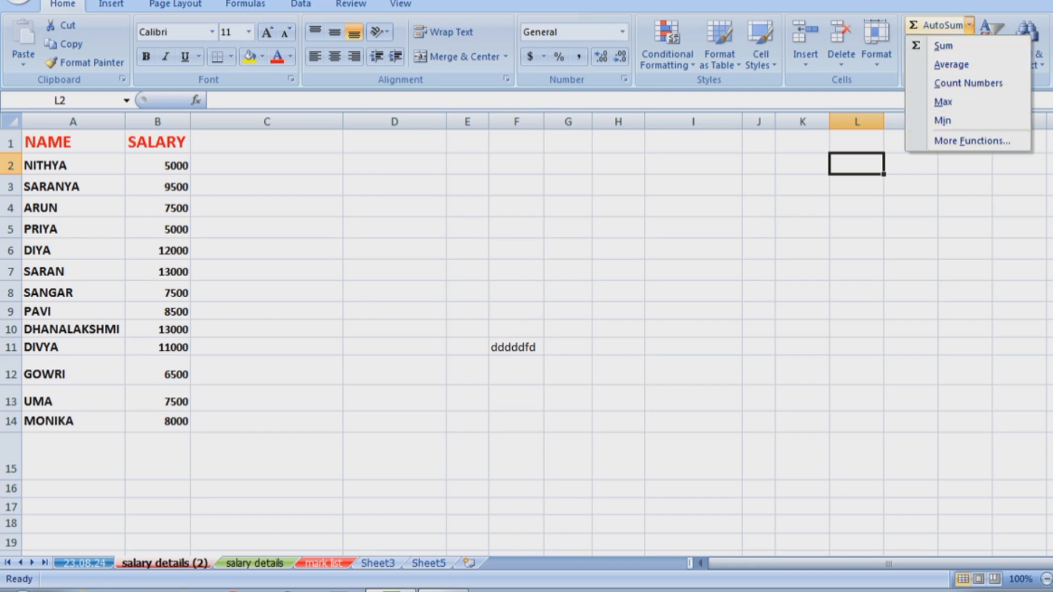
# Shorten row 15 and add an AutoSum total of the salaries in B15.
pyautogui.click(11, 480)
pyautogui.moveTo(11, 480); pyautogui.dragTo(10, 464)
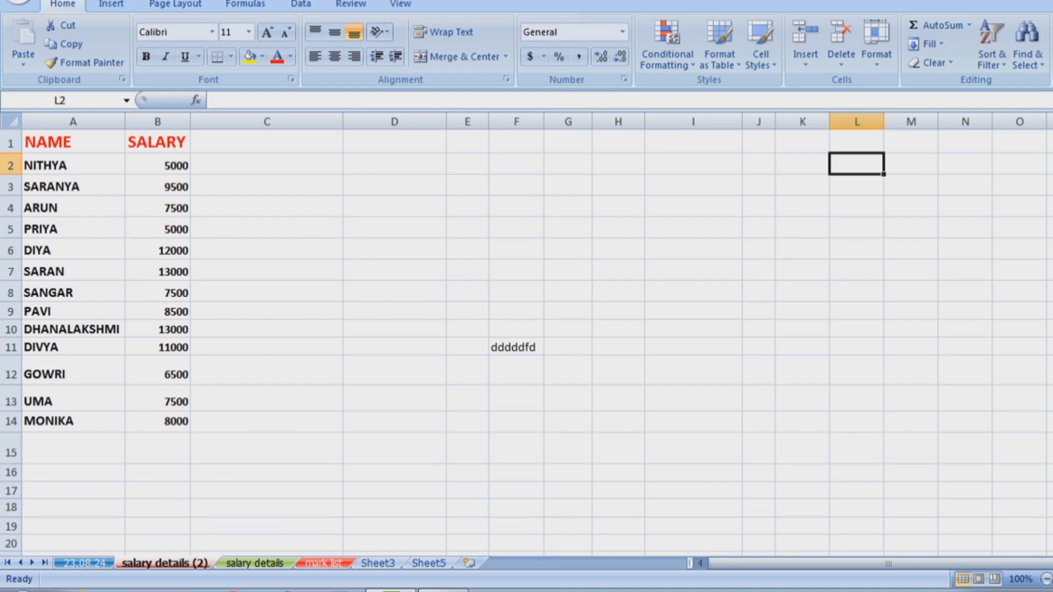
pyautogui.click(268, 449)
pyautogui.click(157, 448)
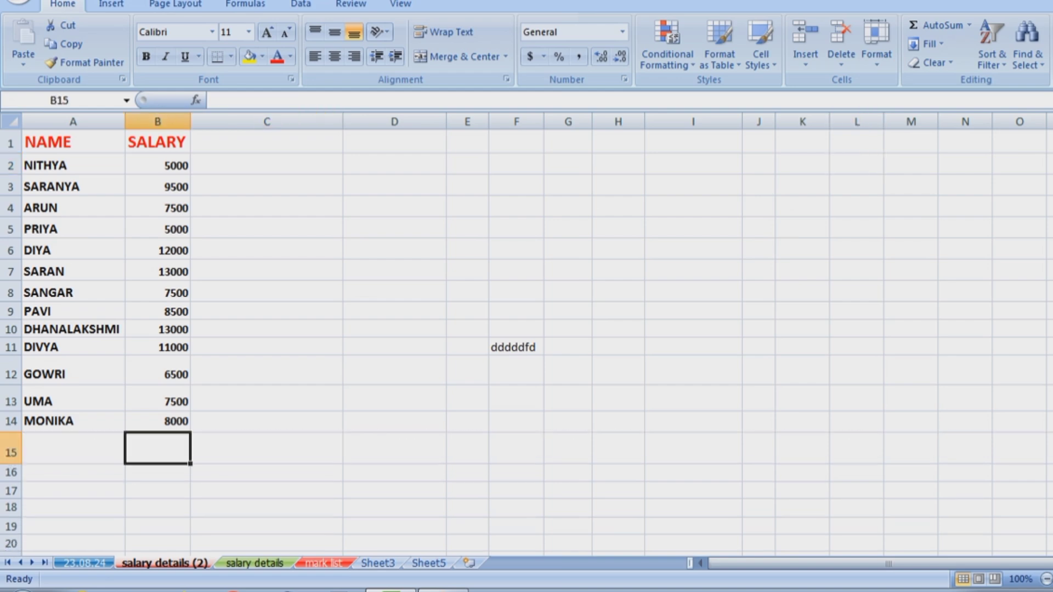
pyautogui.click(969, 25)
pyautogui.click(943, 44)
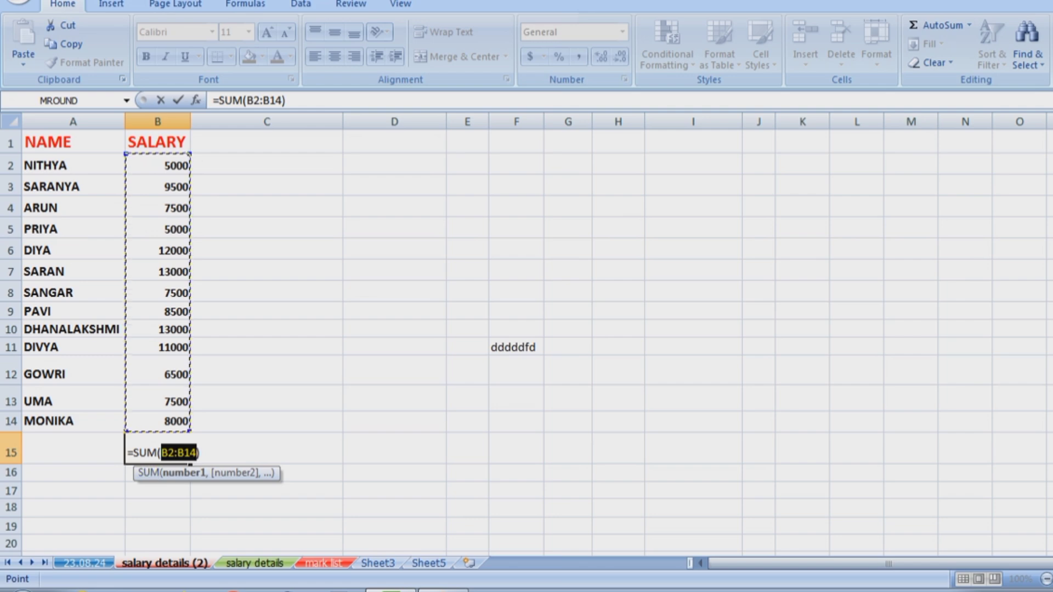
pyautogui.press('Return')
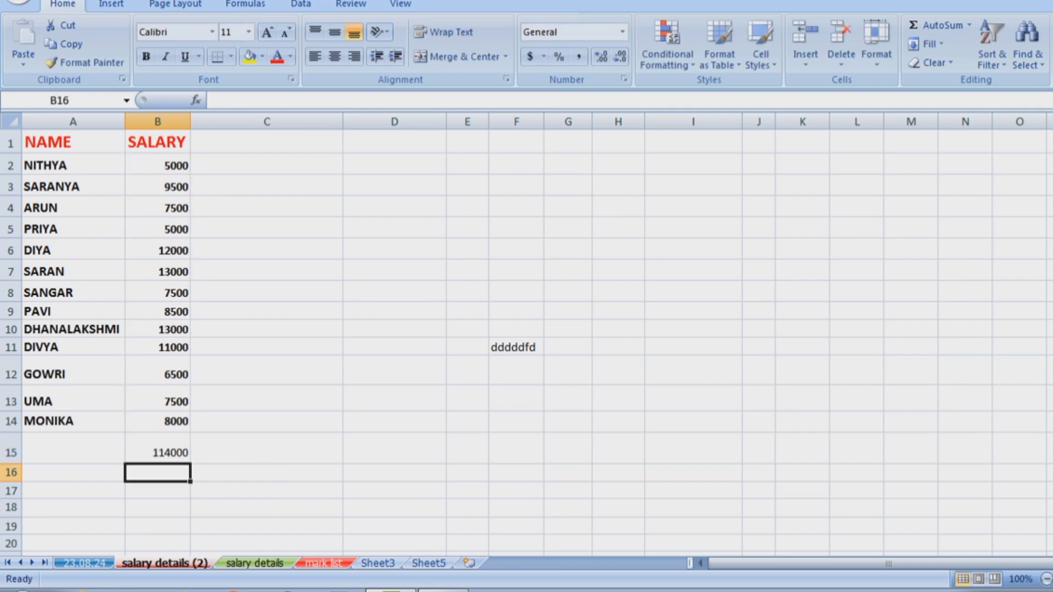
# Add the maximum salary (114000) in B16 and the minimum (5000) in B17.
pyautogui.click(969, 25)
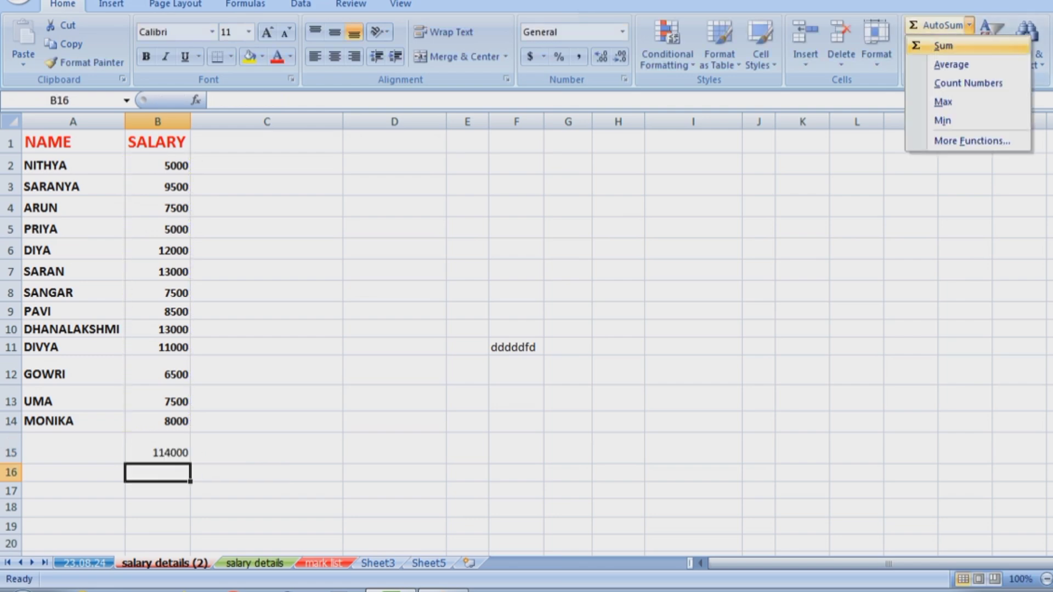
pyautogui.click(943, 102)
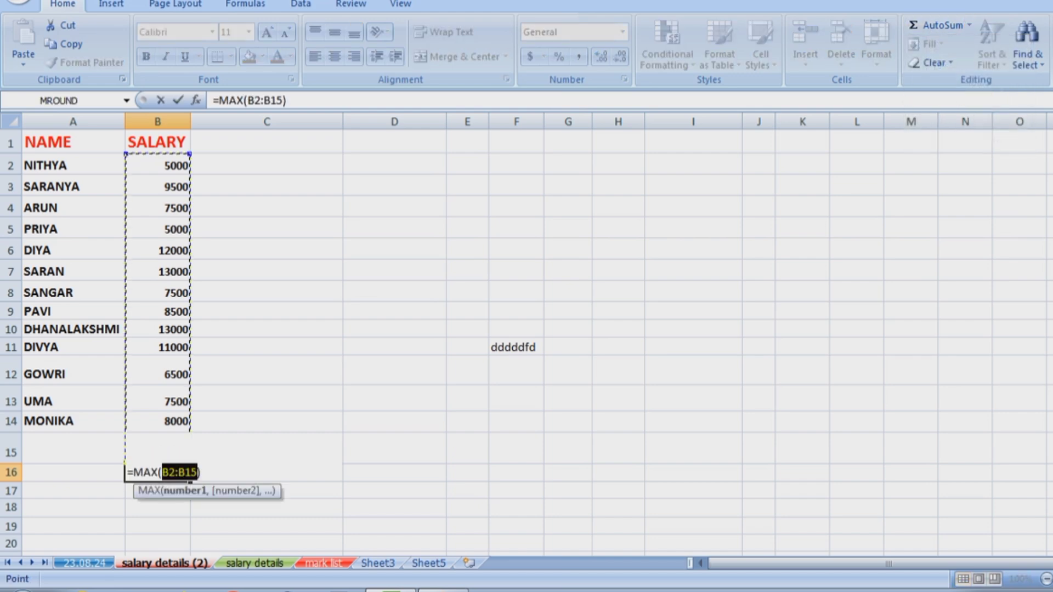
pyautogui.press('Return')
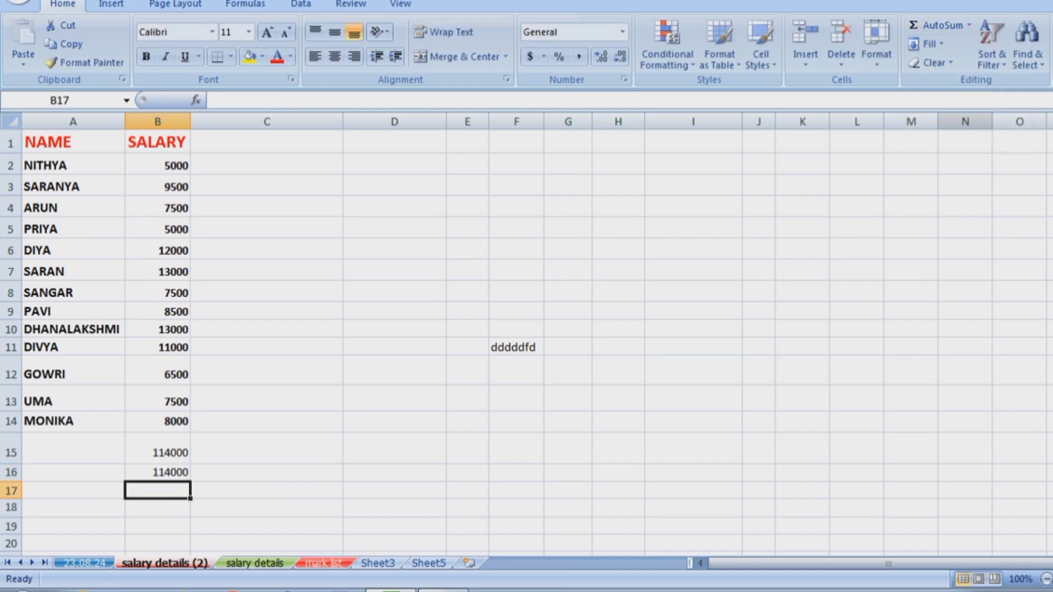
pyautogui.click(970, 25)
pyautogui.click(942, 120)
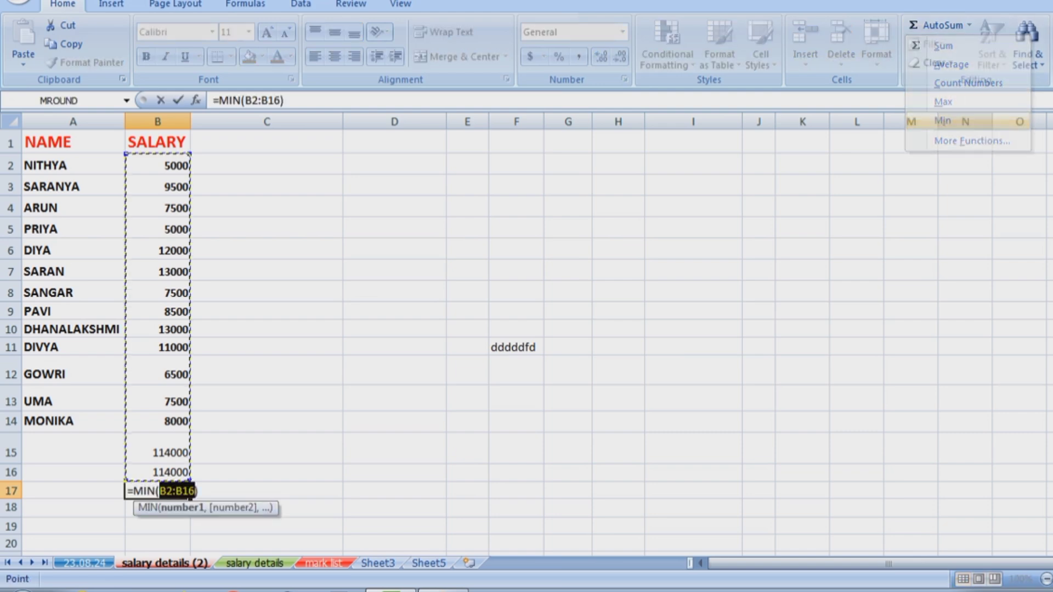
pyautogui.press('Return')
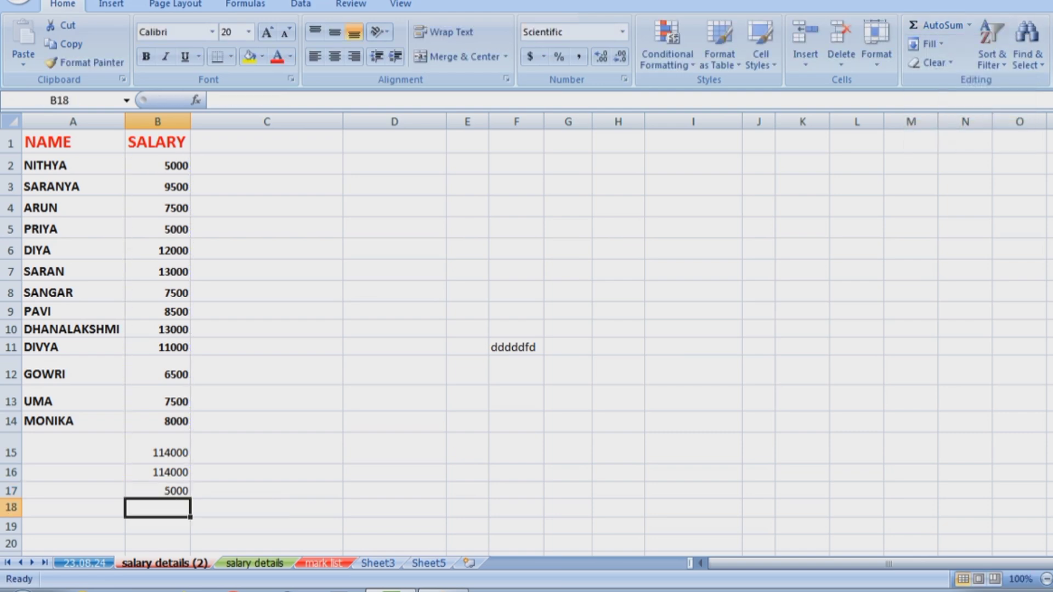
pyautogui.moveTo(158, 452); pyautogui.dragTo(158, 491)
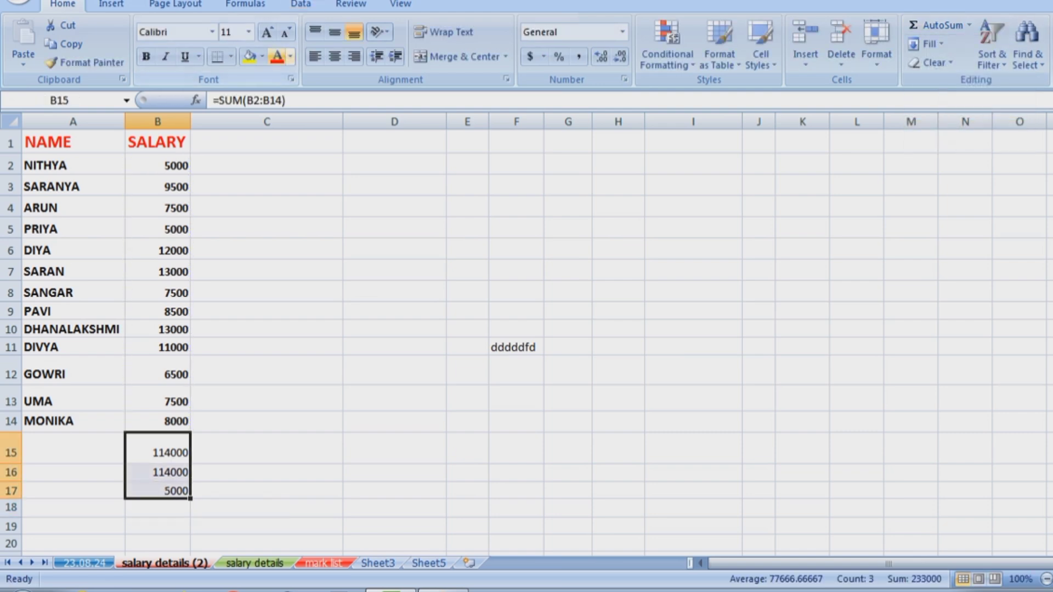
# Give B15:B17 red font colour and a yellow fill.
pyautogui.click(277, 56)
pyautogui.click(249, 57)
pyautogui.click(268, 270)
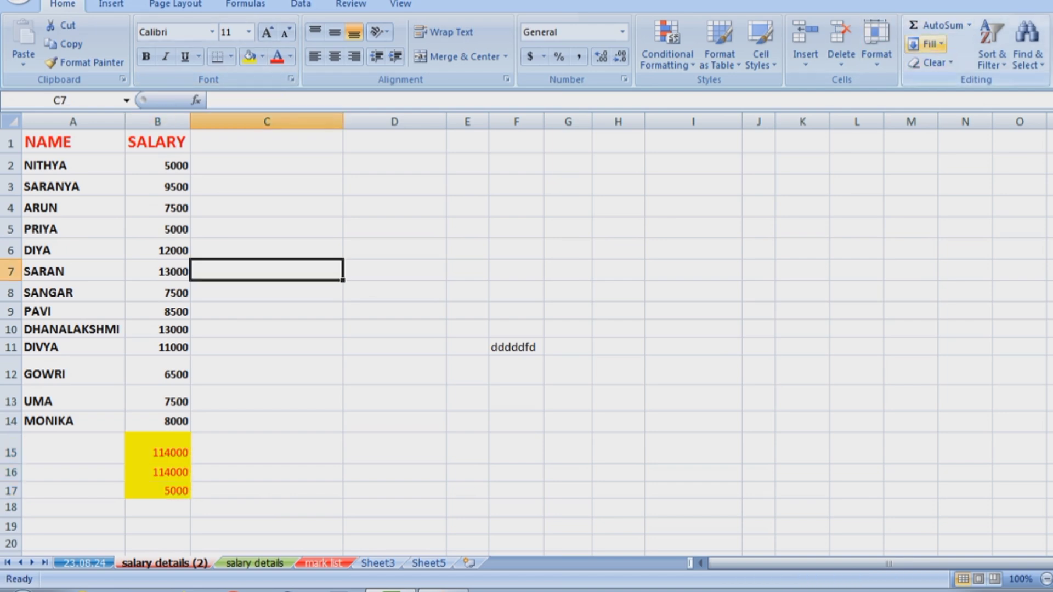
pyautogui.click(926, 44)
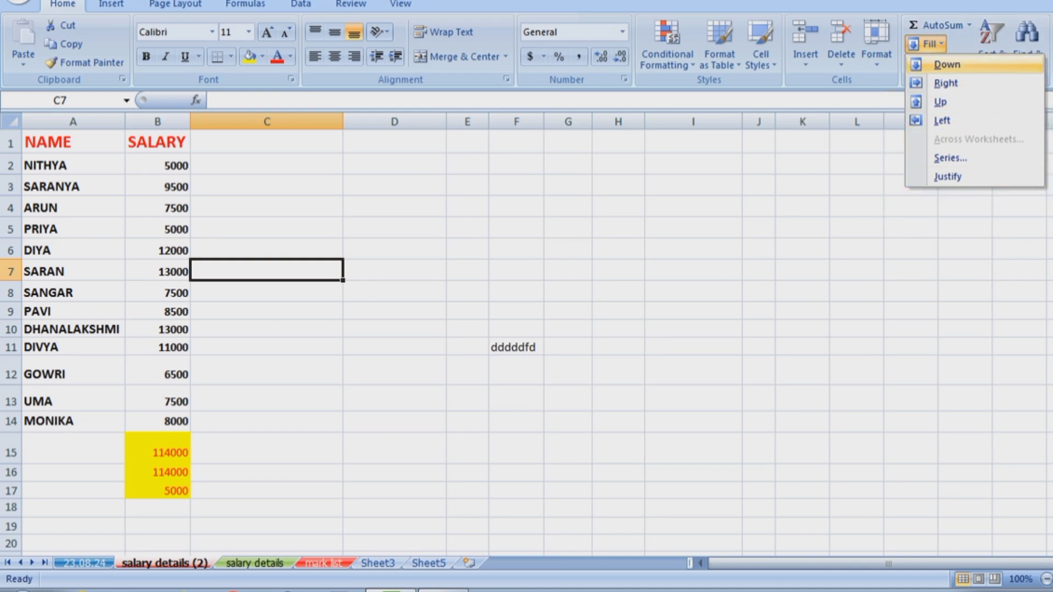
# Enter 'ANU' in cell K8, replacing the lowercase entry.
pyautogui.click(802, 291)
pyautogui.click(803, 292)
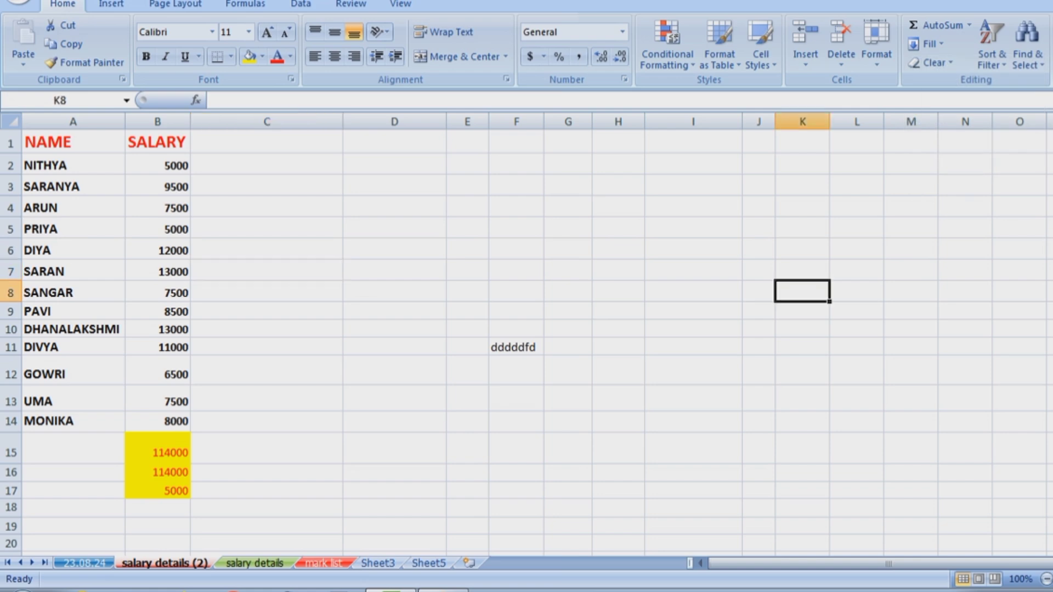
pyautogui.write('anu')
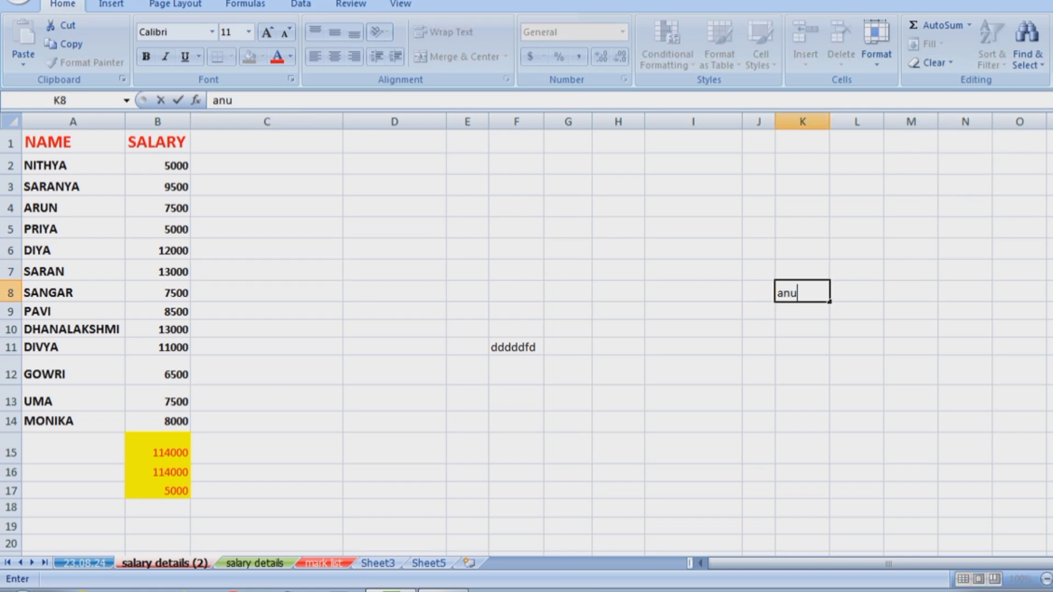
pyautogui.press('BackSpace')
pyautogui.press('BackSpace')
pyautogui.press('BackSpace')
pyautogui.write('ANU')
pyautogui.click(911, 398)
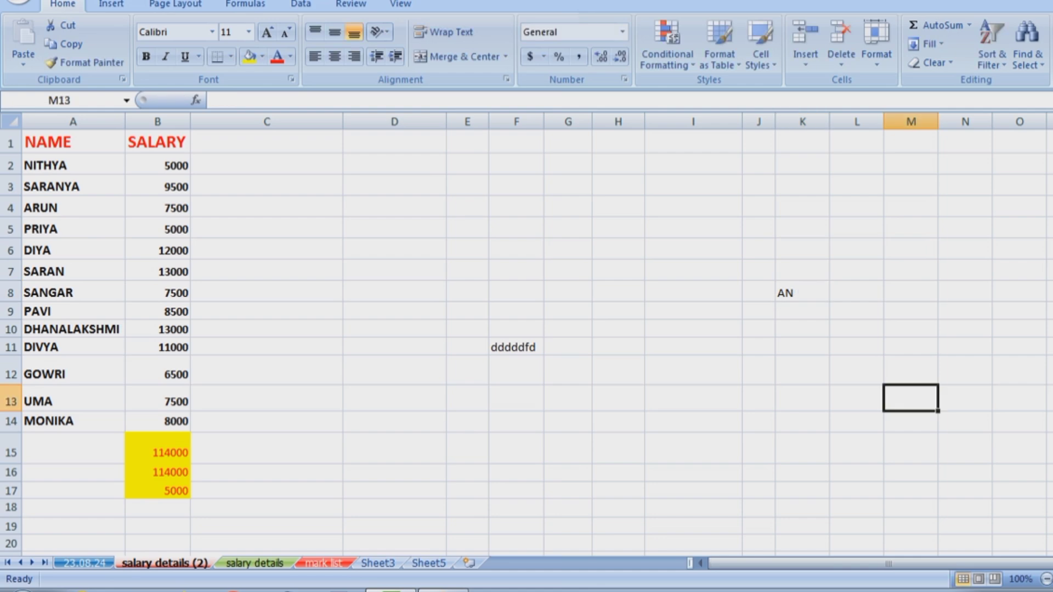
pyautogui.click(802, 292)
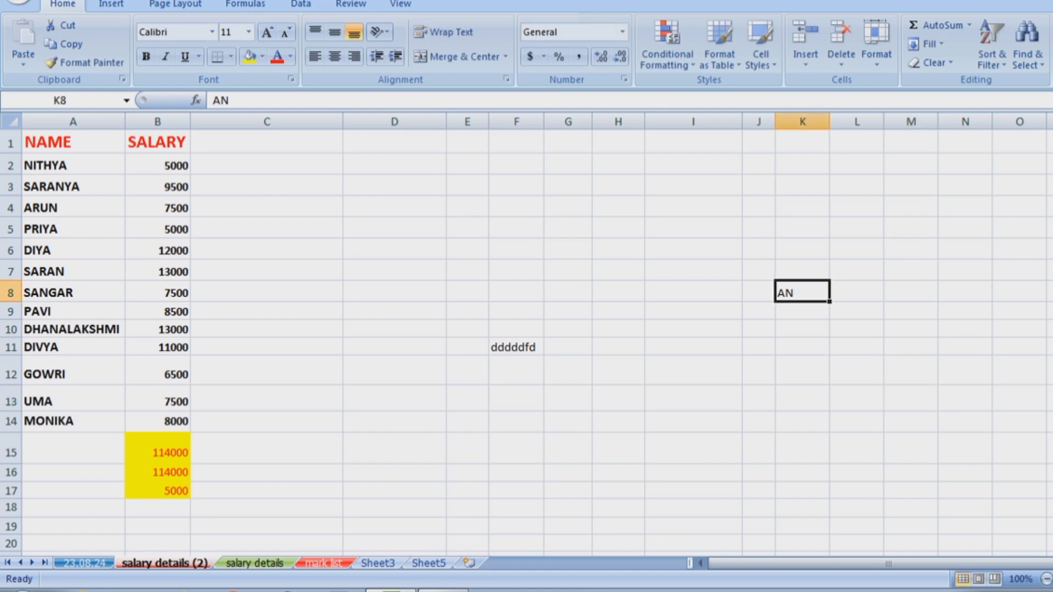
# Type PRIYA in I9 and fill it down through I17.
pyautogui.click(694, 311)
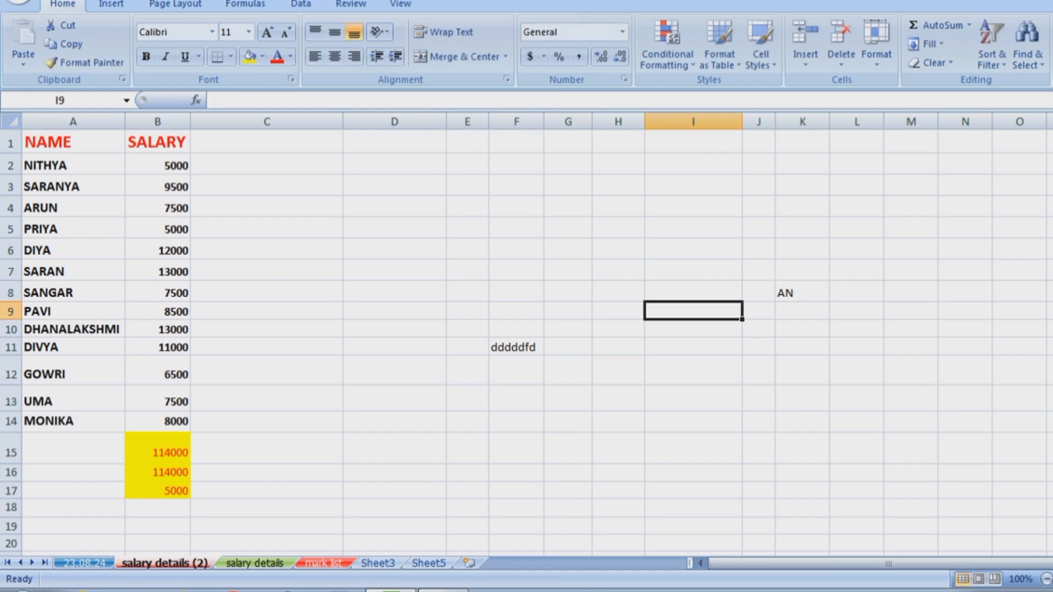
pyautogui.write('PRIYA')
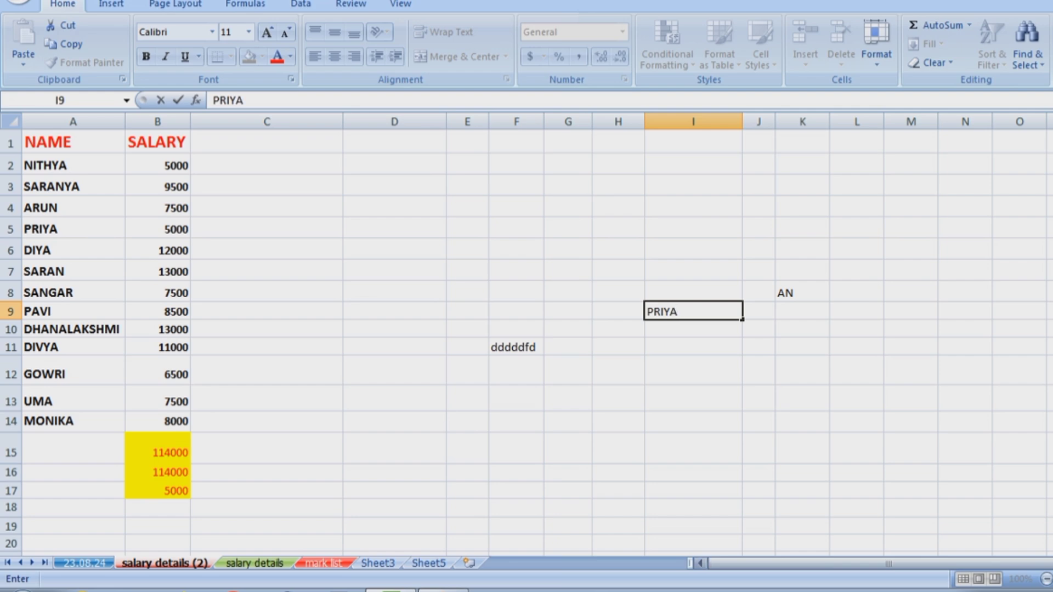
pyautogui.click(966, 422)
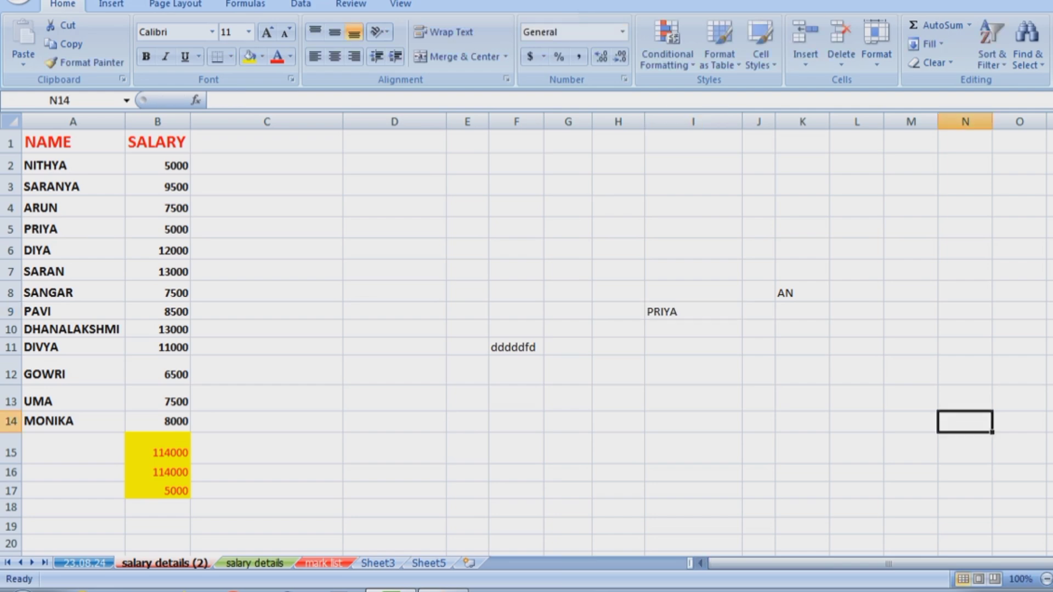
pyautogui.moveTo(693, 311); pyautogui.dragTo(693, 490)
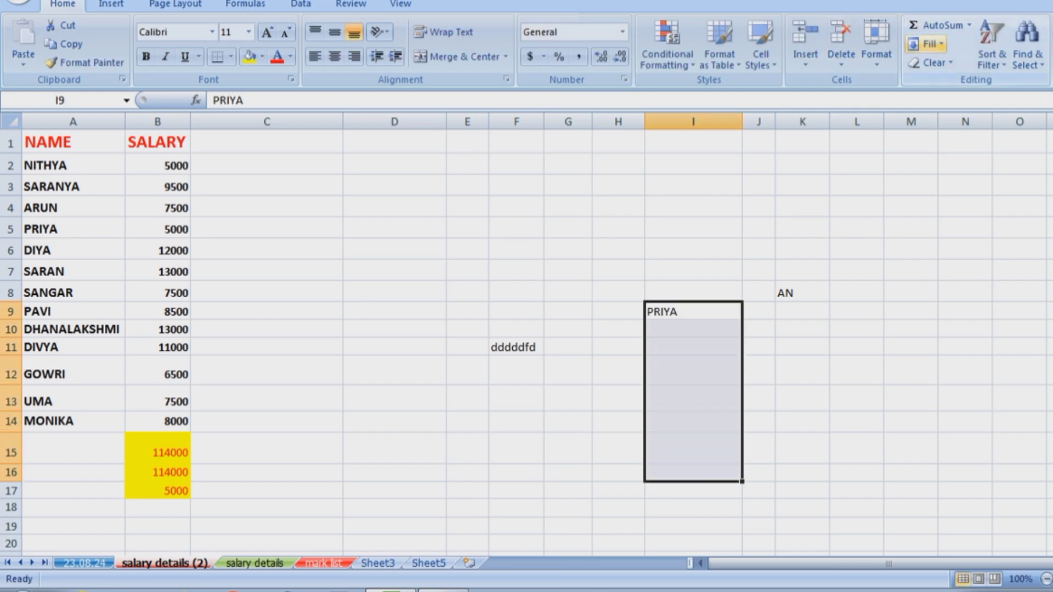
pyautogui.click(927, 44)
pyautogui.click(948, 65)
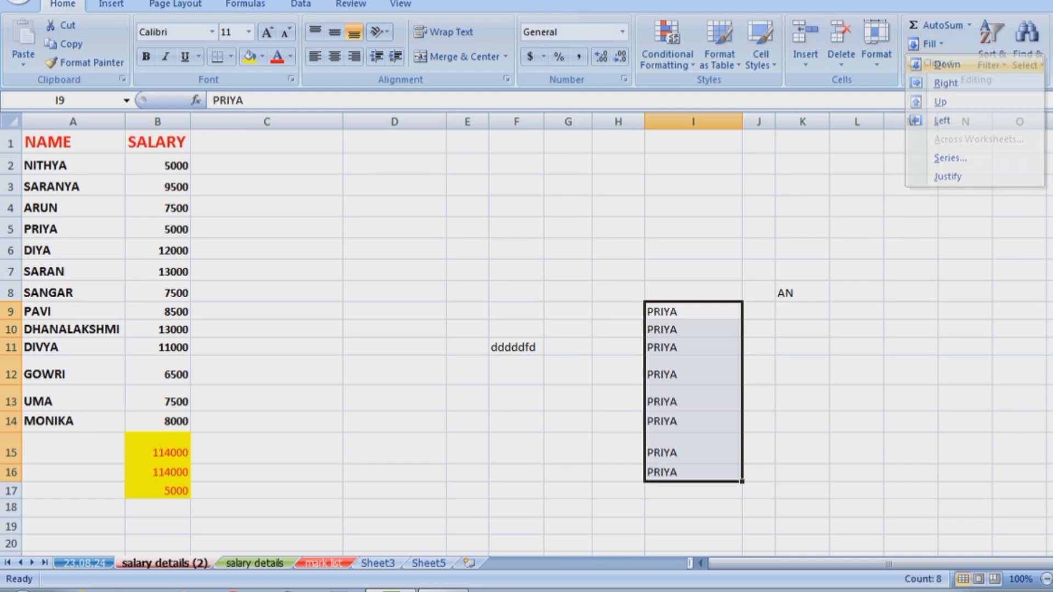
pyautogui.click(911, 472)
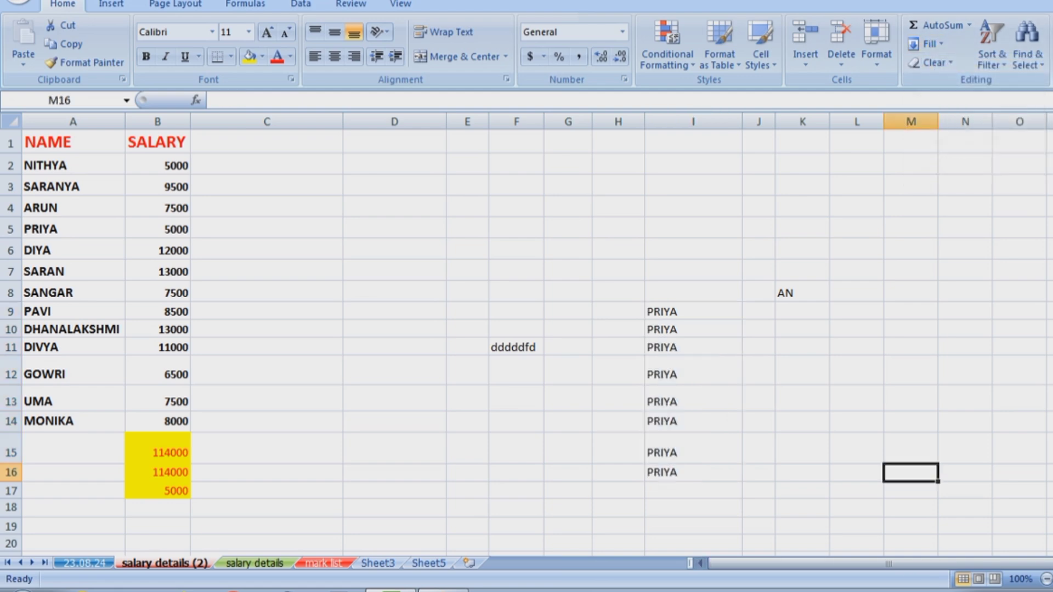
pyautogui.moveTo(693, 311); pyautogui.dragTo(694, 187)
# Fill PRIYA up into I3:I8 and right across J12:L12.
pyautogui.click(927, 44)
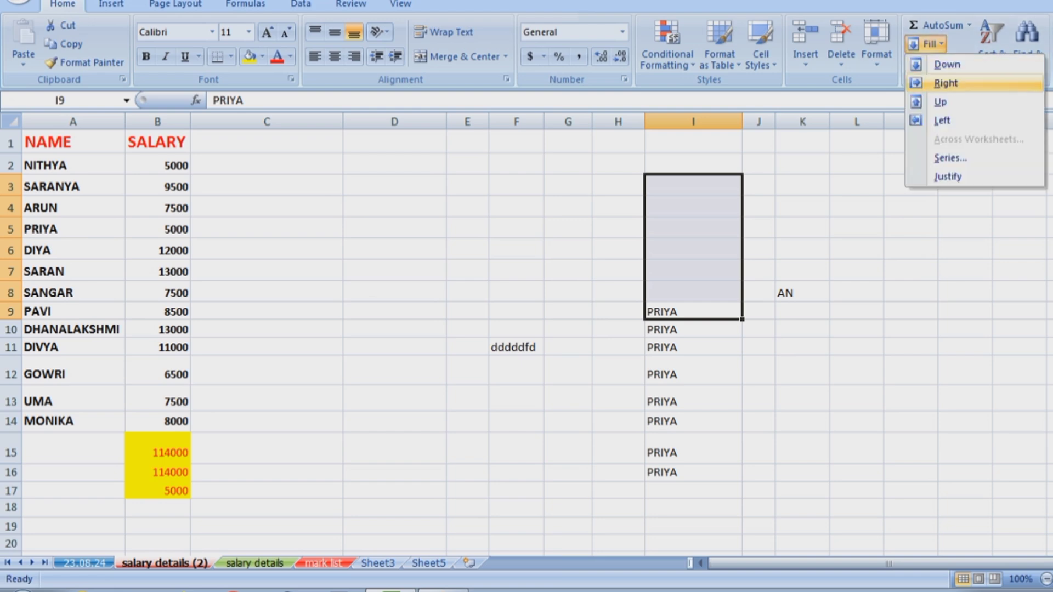
pyautogui.click(947, 102)
pyautogui.click(802, 490)
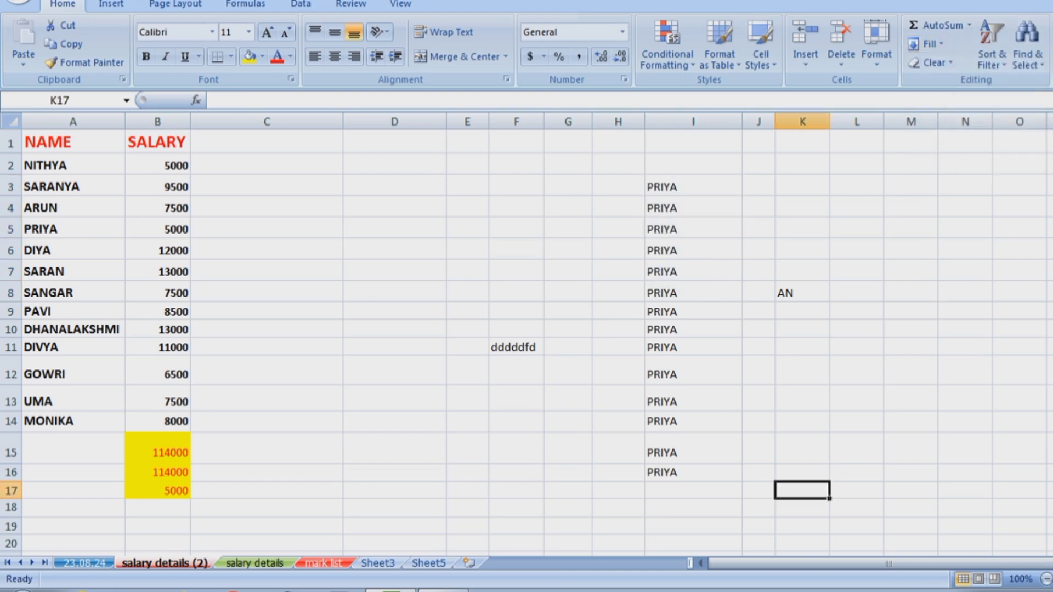
pyautogui.moveTo(693, 374); pyautogui.dragTo(857, 374)
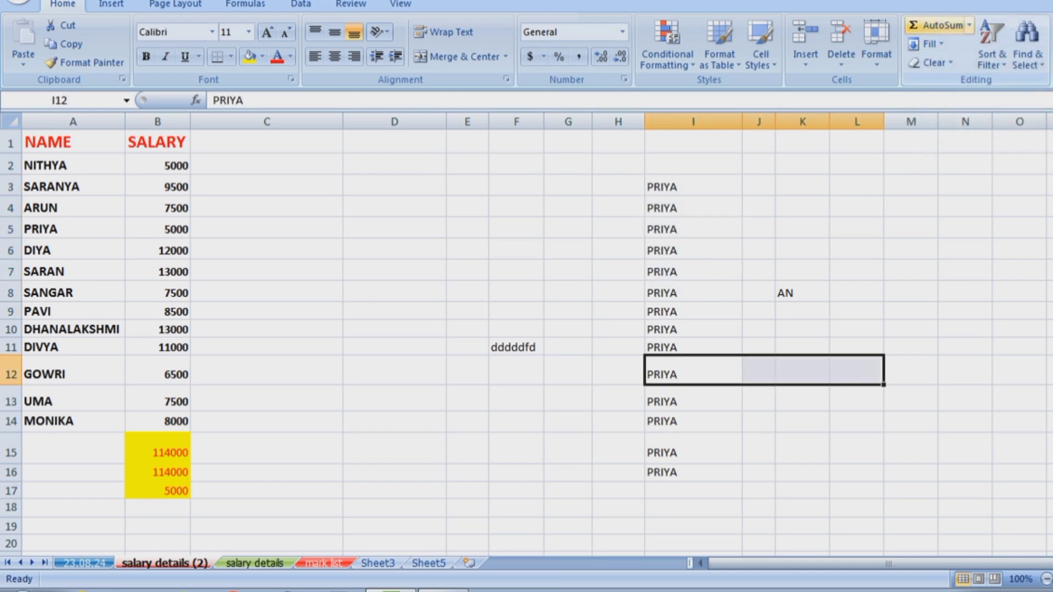
pyautogui.click(927, 44)
pyautogui.click(945, 83)
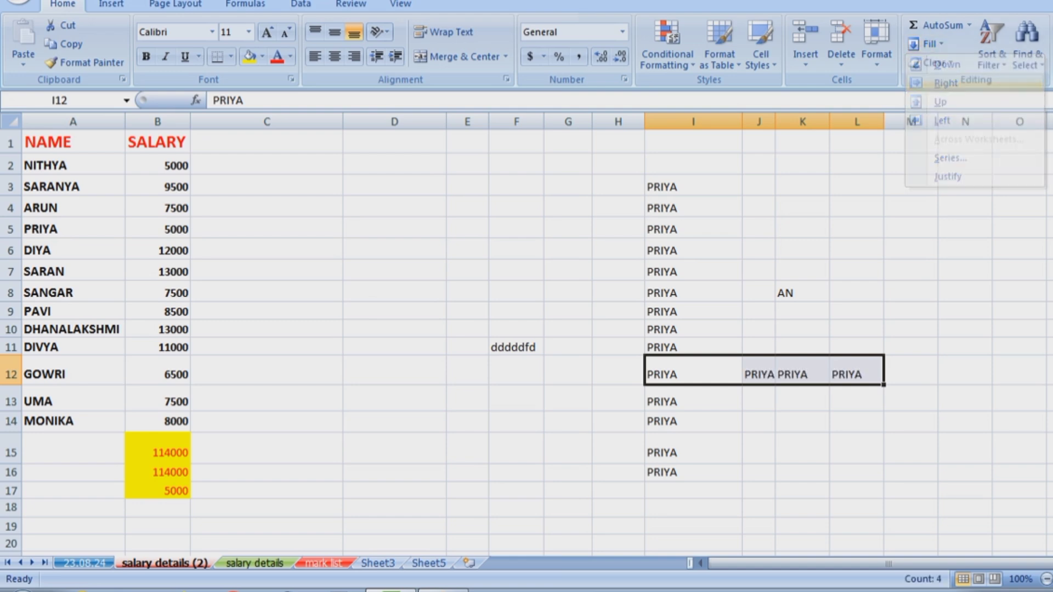
# Fill PRIYA left into G11:H11, then select the scratch range F2:L17.
pyautogui.moveTo(694, 347); pyautogui.dragTo(568, 348)
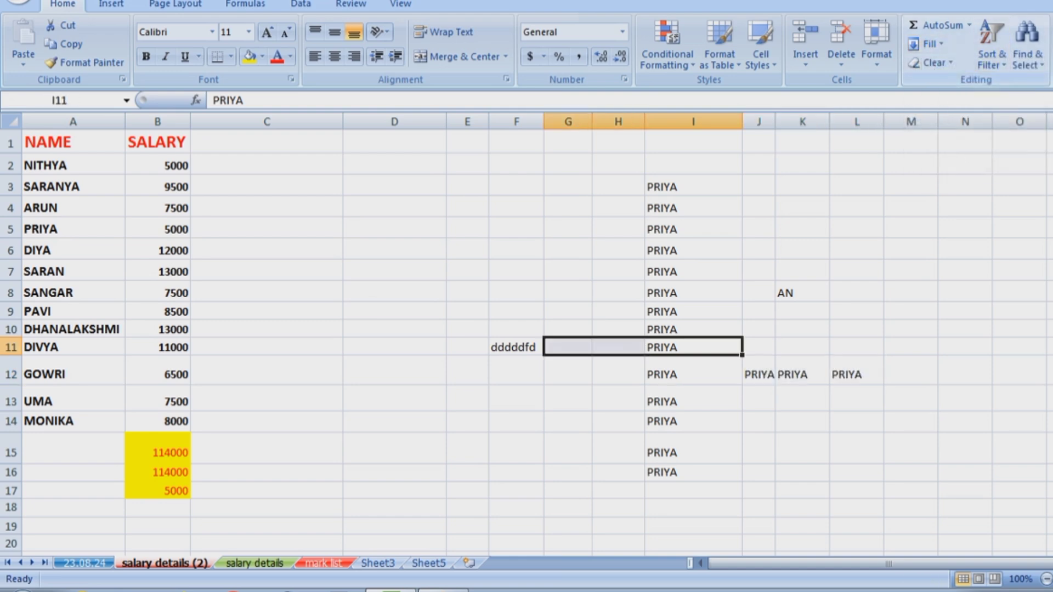
pyautogui.click(927, 44)
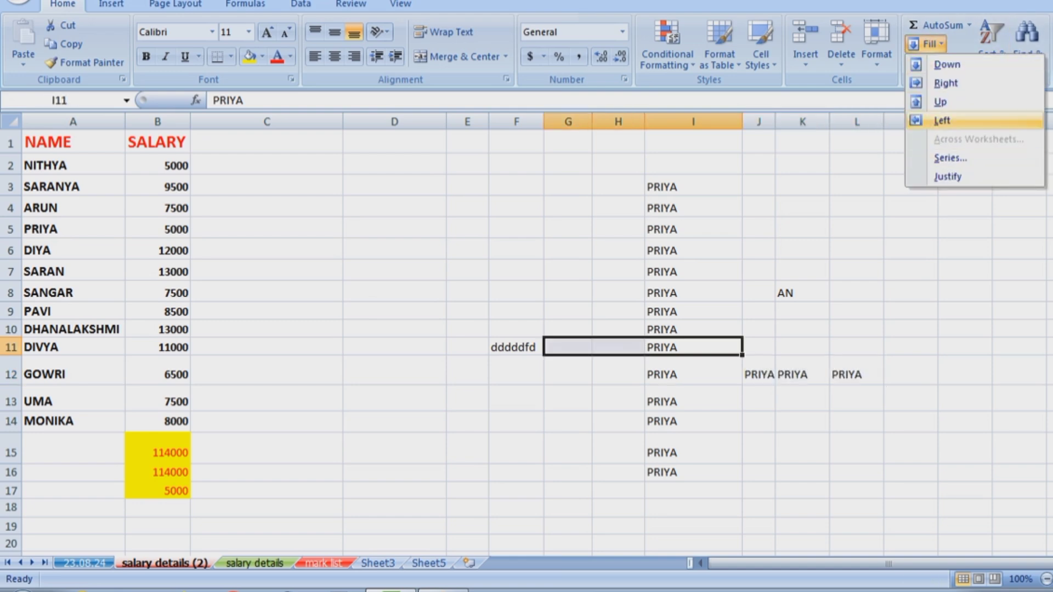
pyautogui.click(942, 120)
pyautogui.click(910, 371)
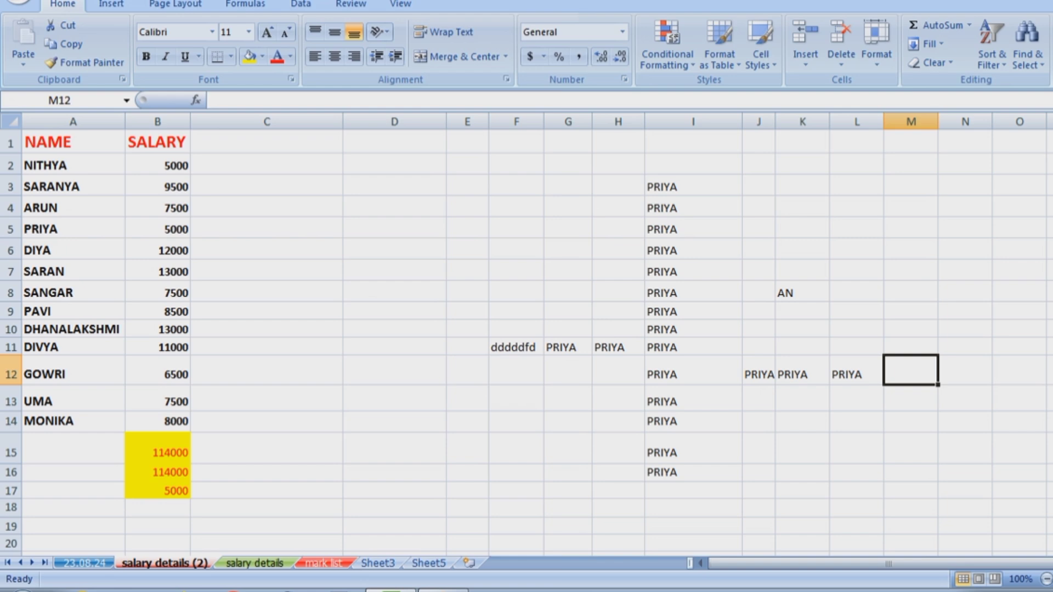
pyautogui.moveTo(516, 164); pyautogui.dragTo(857, 491)
pyautogui.press('Delete')
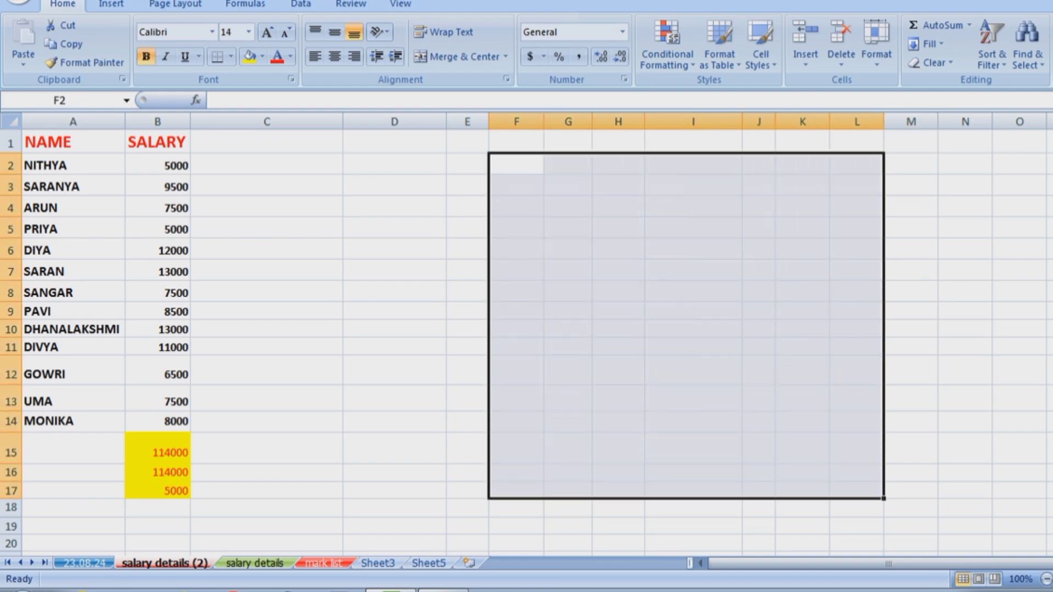
pyautogui.click(802, 270)
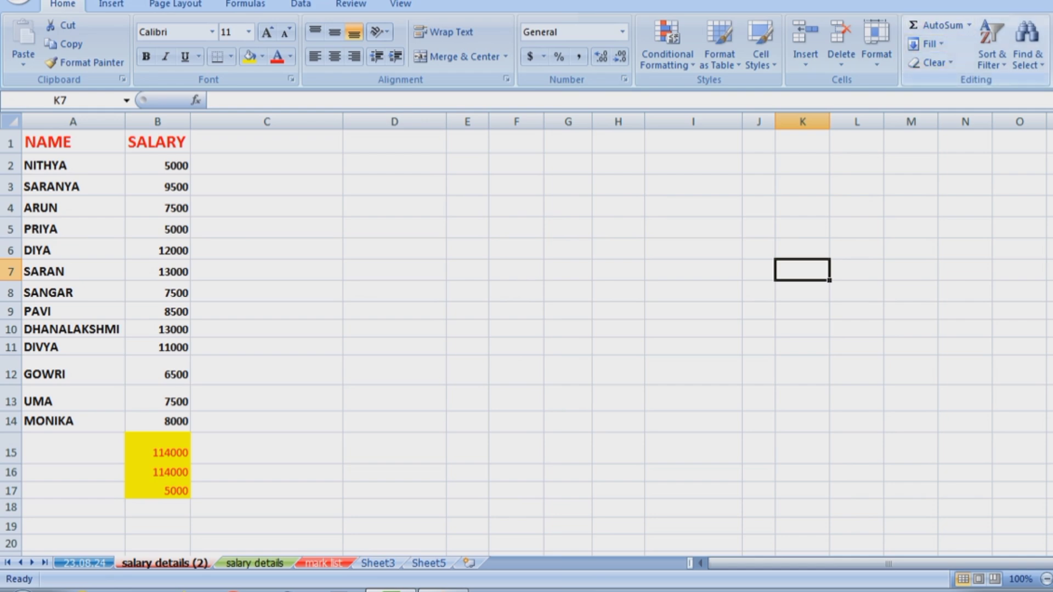
pyautogui.click(927, 44)
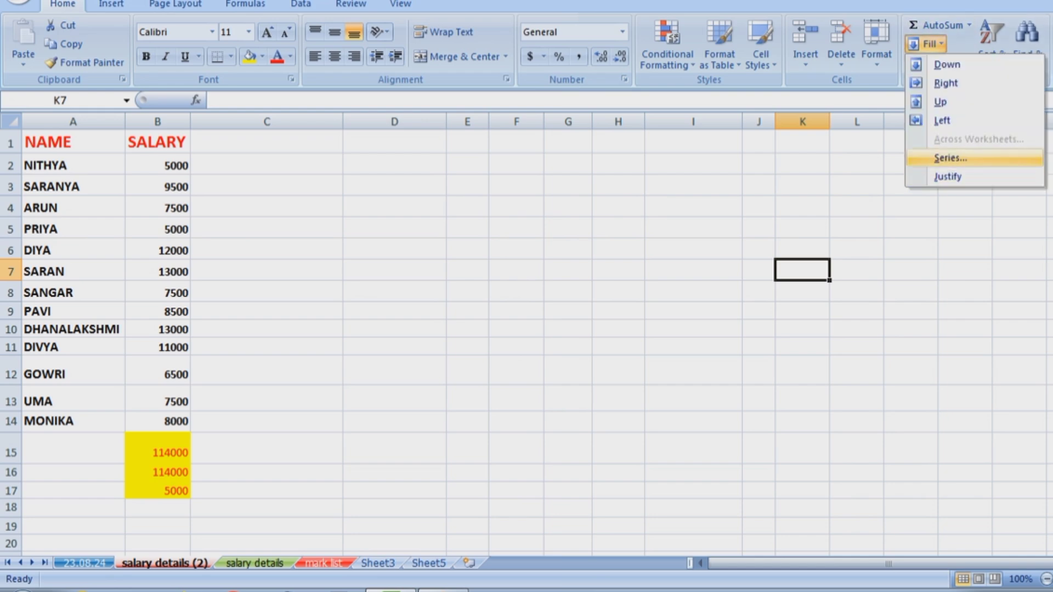
pyautogui.click(951, 158)
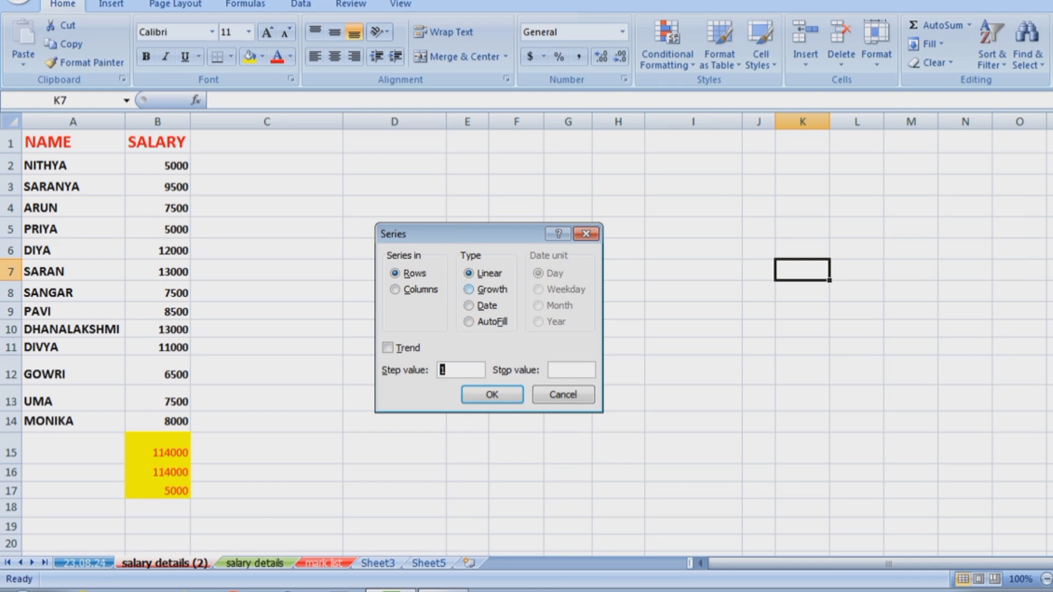
pyautogui.hotkey('alt', 'd')
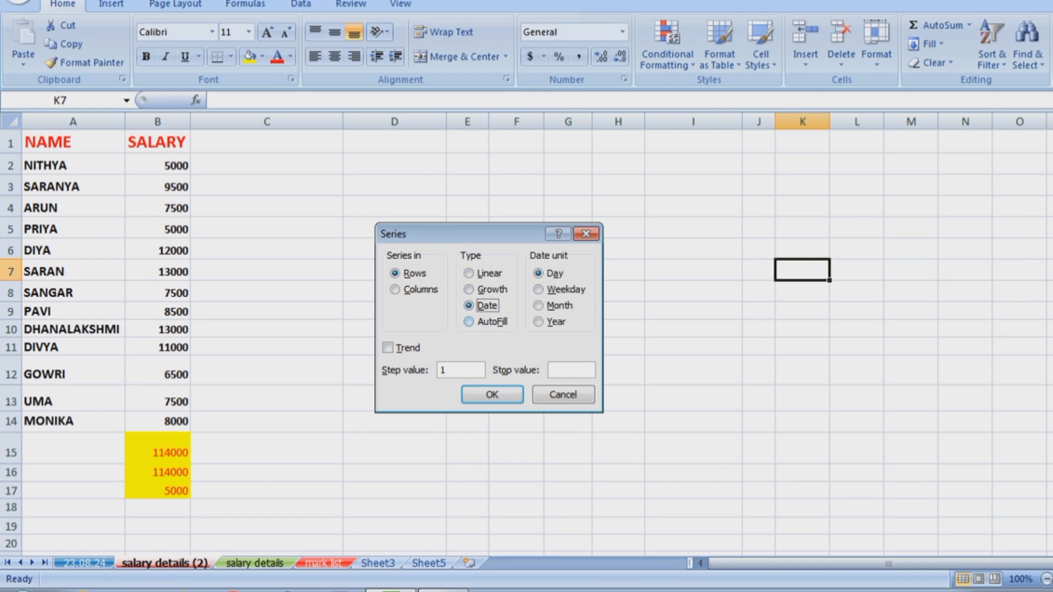
pyautogui.hotkey('alt', 'f')
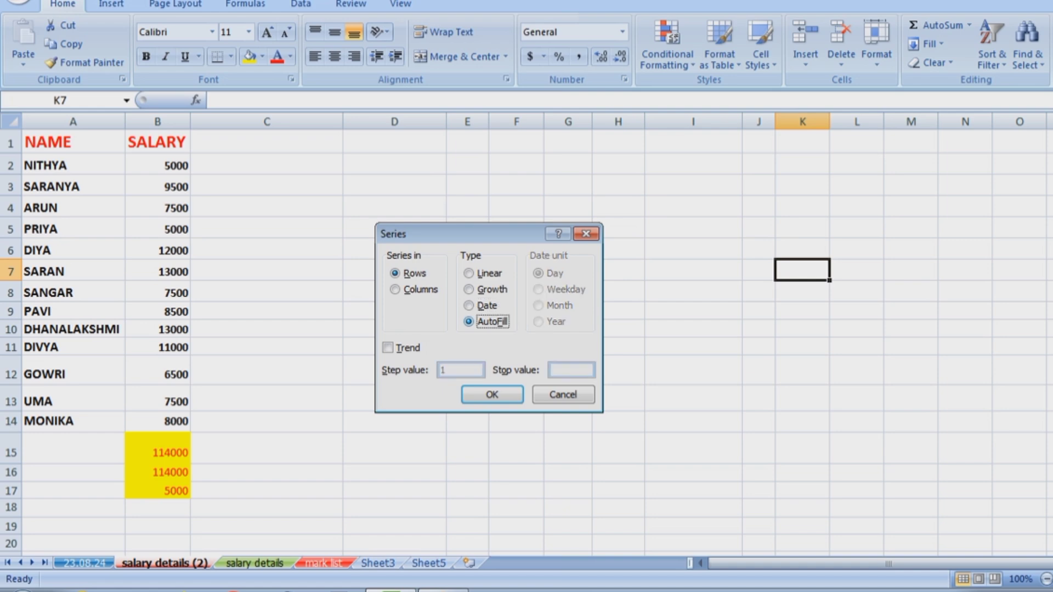
pyautogui.hotkey('alt', 'l')
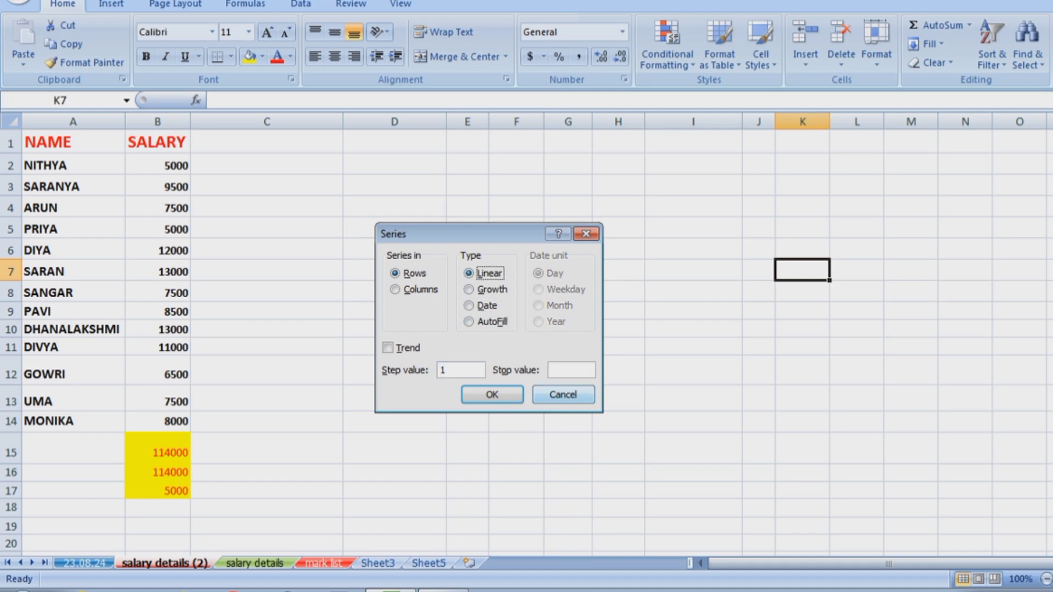
pyautogui.press('Escape')
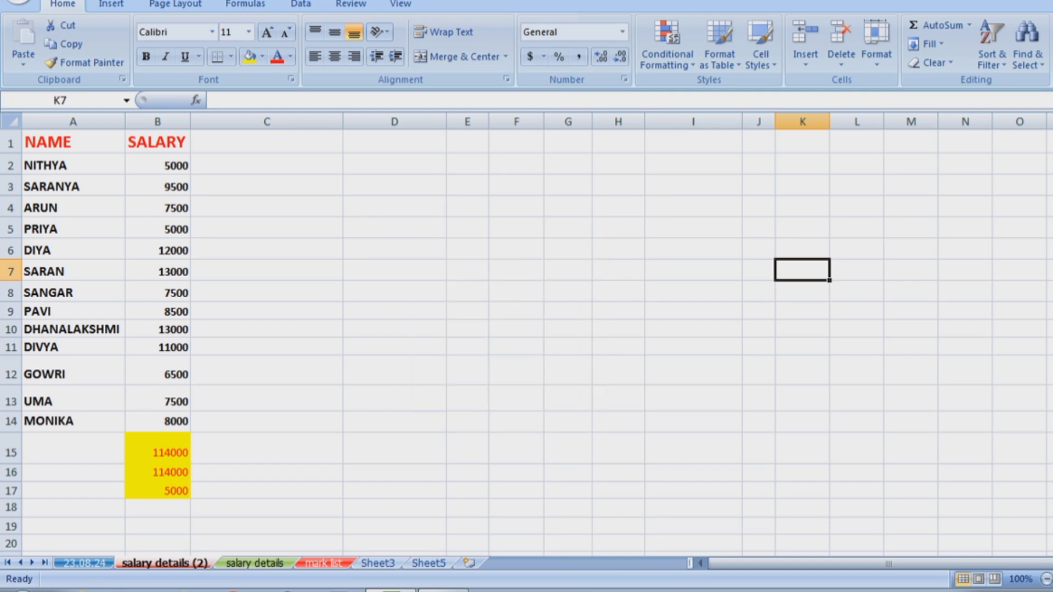
pyautogui.moveTo(693, 229); pyautogui.dragTo(693, 490)
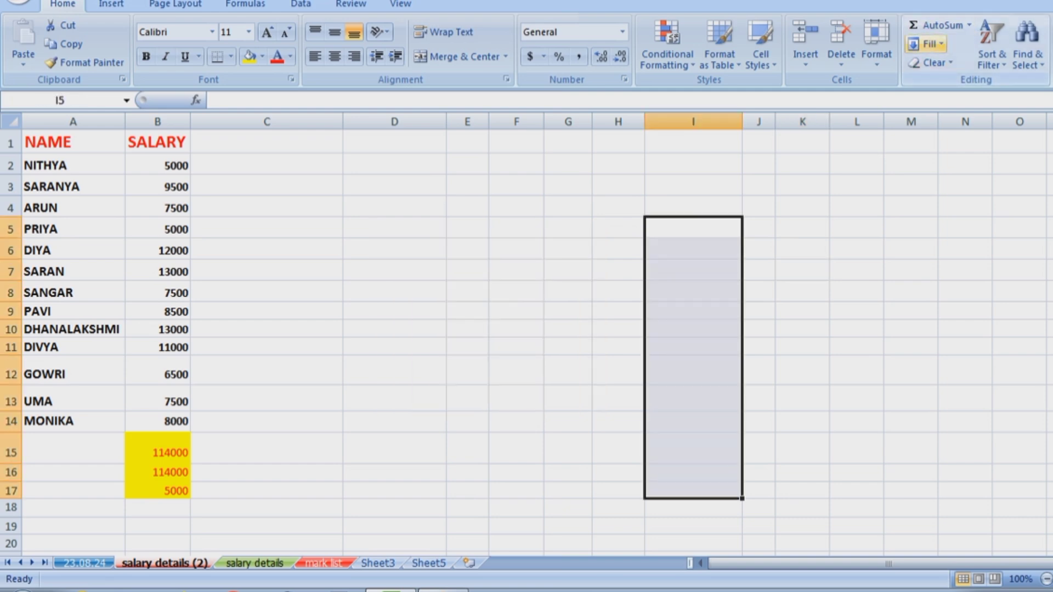
pyautogui.click(927, 44)
pyautogui.click(941, 158)
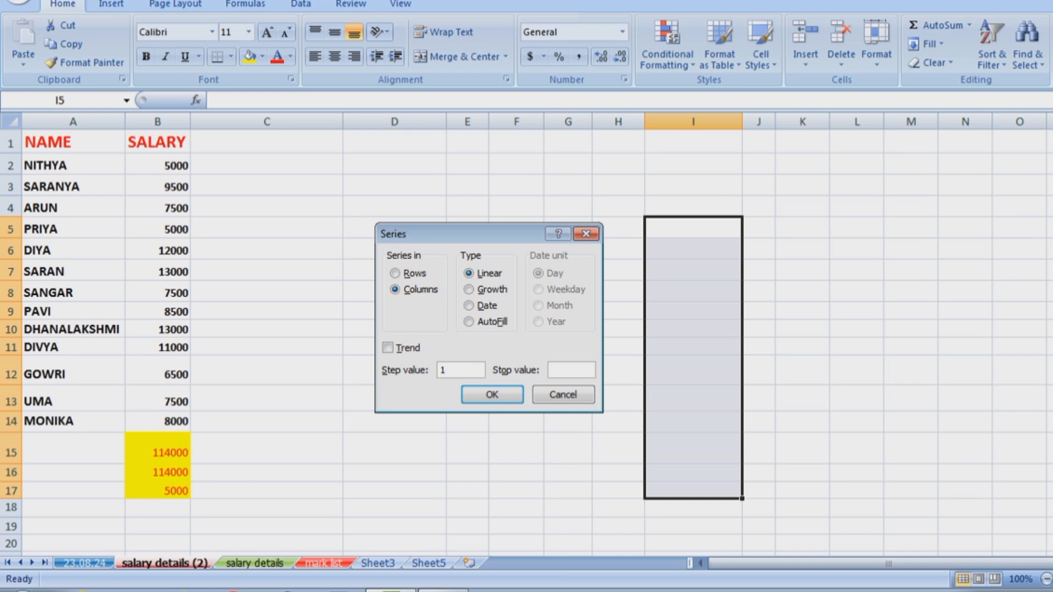
pyautogui.write('1')
pyautogui.press('BackSpace')
pyautogui.write('100')
pyautogui.press('Return')
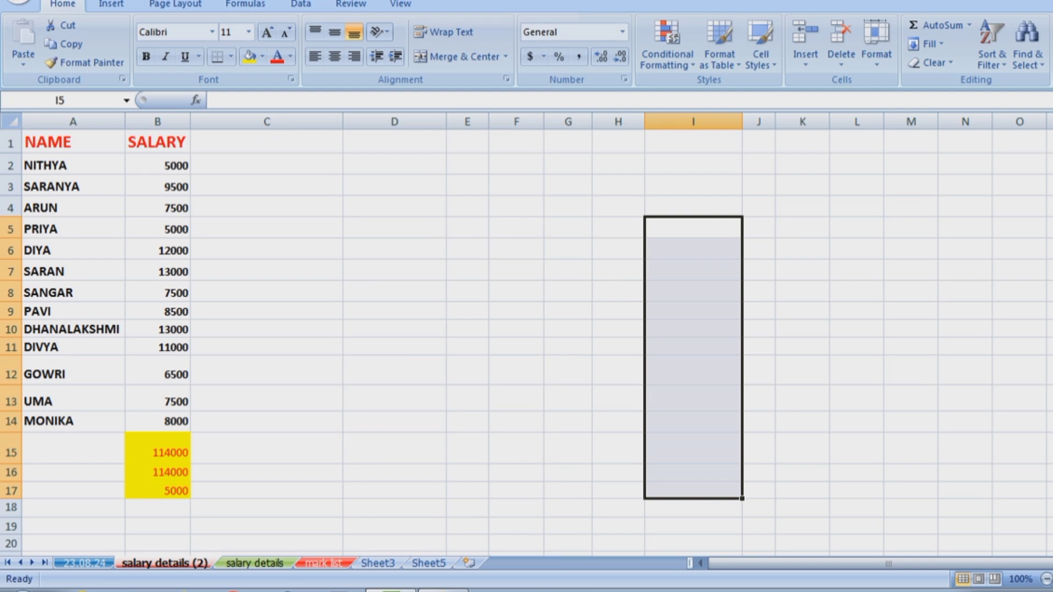
pyautogui.click(759, 312)
# Enter 1 in H6 and 2 in H7 as the start of the numbering.
pyautogui.click(618, 250)
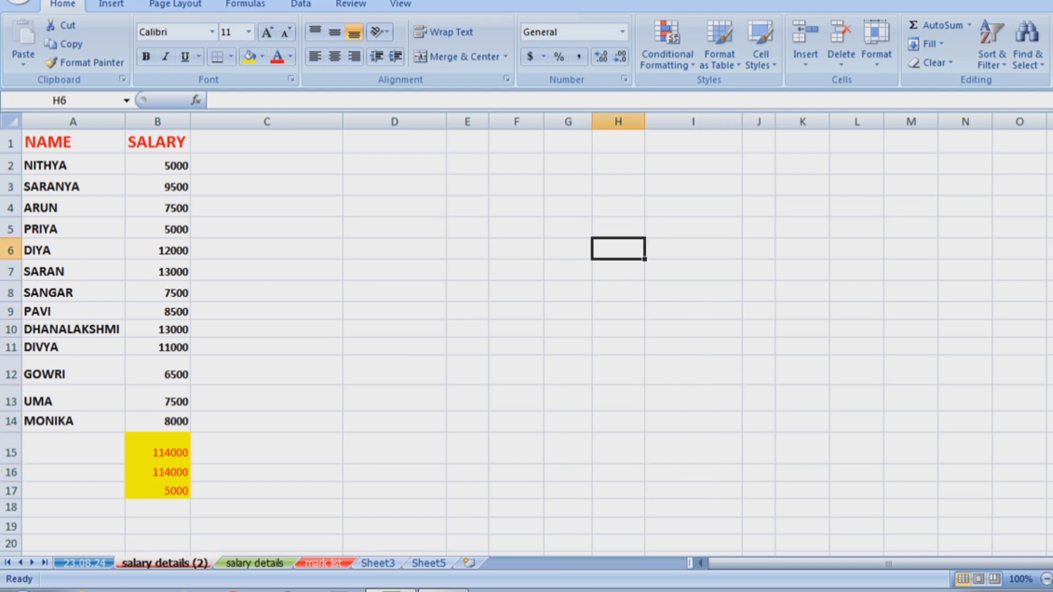
pyautogui.write('1')
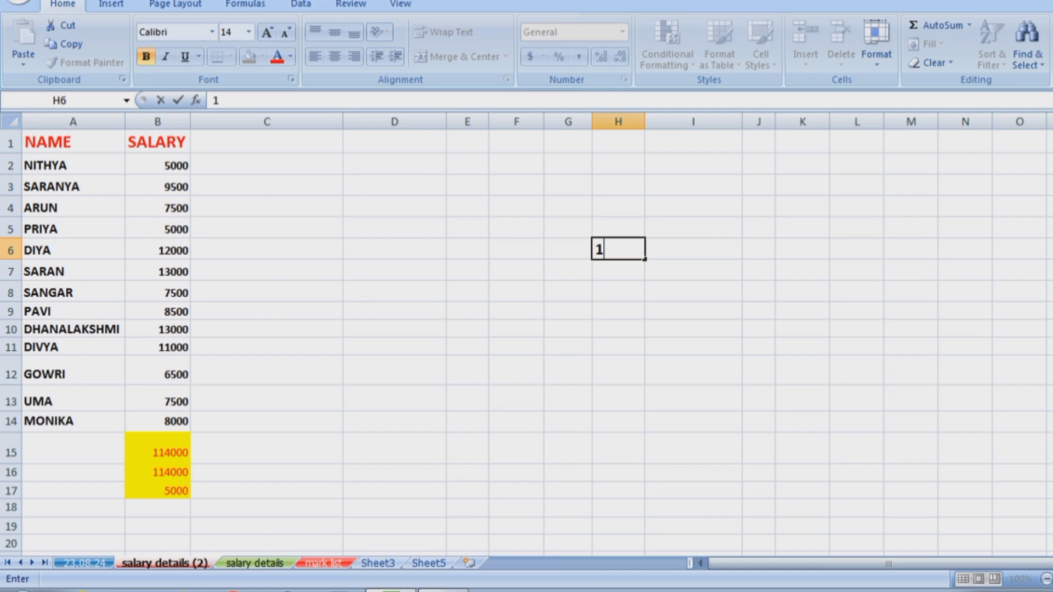
pyautogui.press('Return')
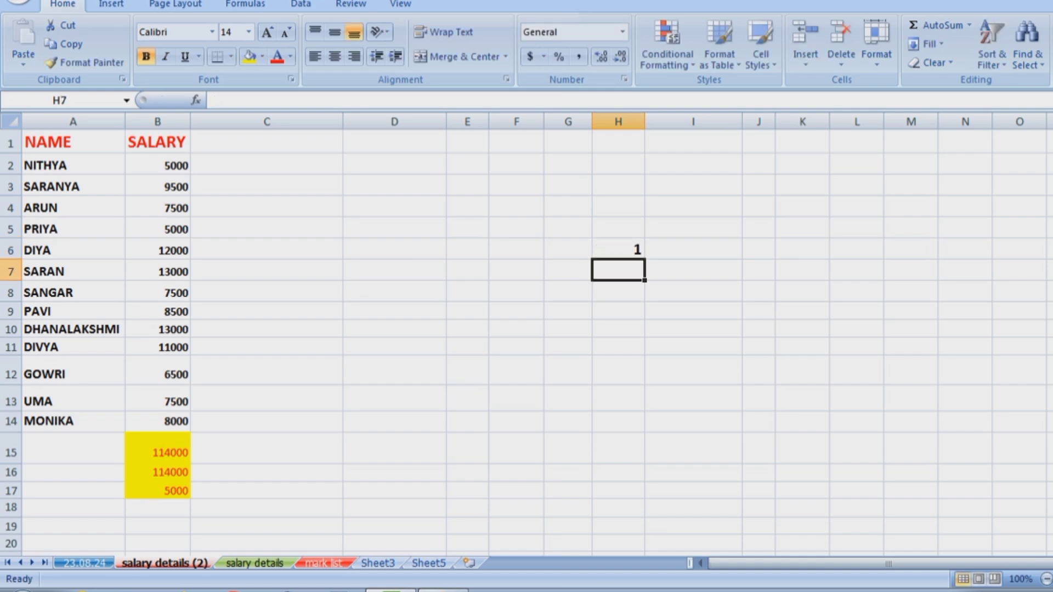
pyautogui.write('2')
pyautogui.click(693, 398)
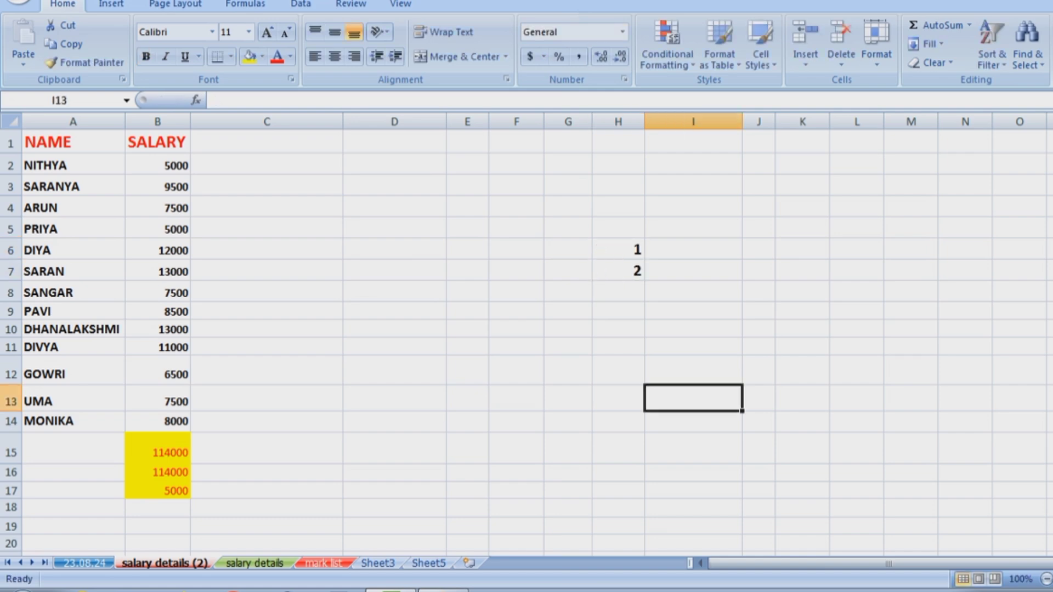
# Fill H6:H20 as a series with stop value 10, numbering H6:H15 from 1 to 10.
pyautogui.moveTo(618, 249); pyautogui.dragTo(619, 546)
pyautogui.scroll(-1, 526, 329)
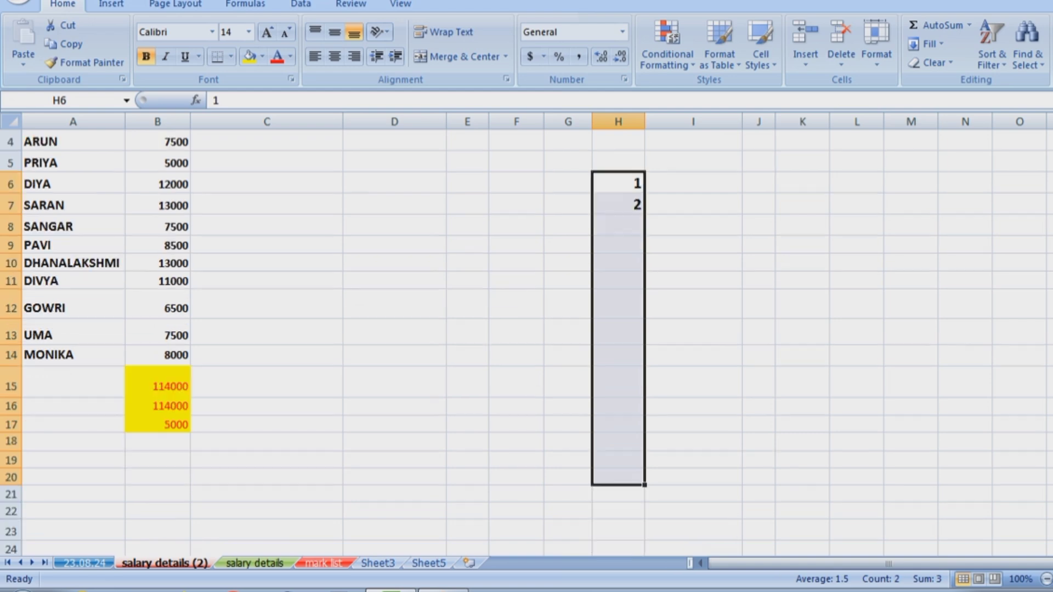
pyautogui.click(926, 43)
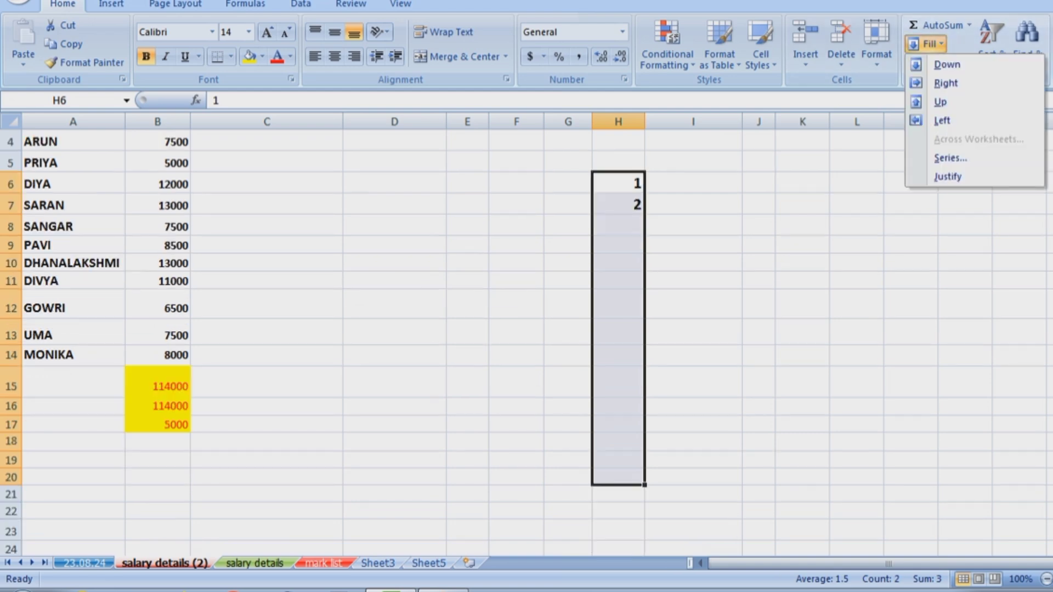
pyautogui.click(951, 158)
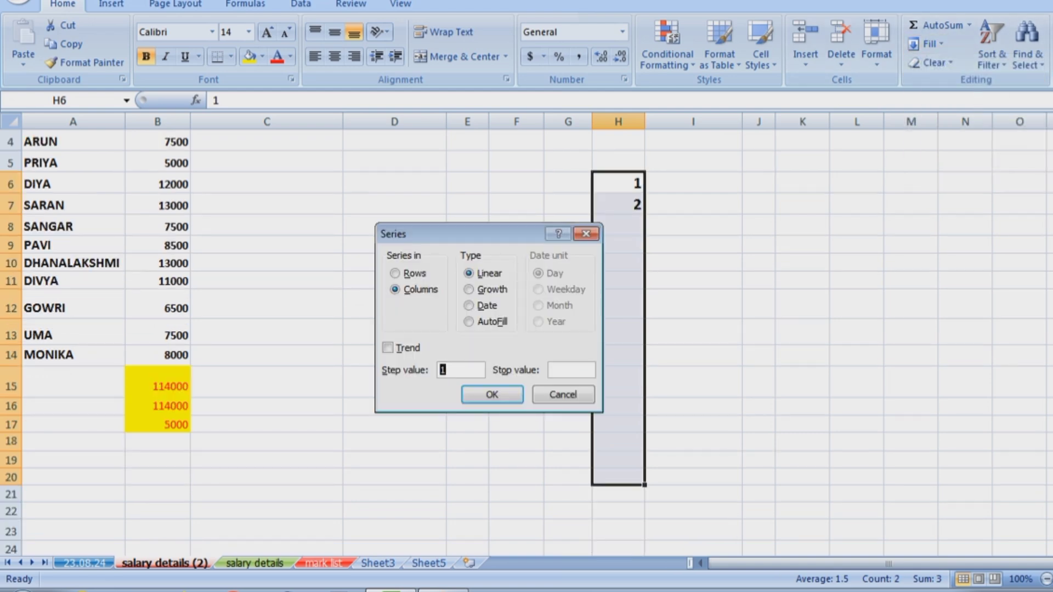
pyautogui.click(572, 370)
pyautogui.write('10')
pyautogui.click(492, 394)
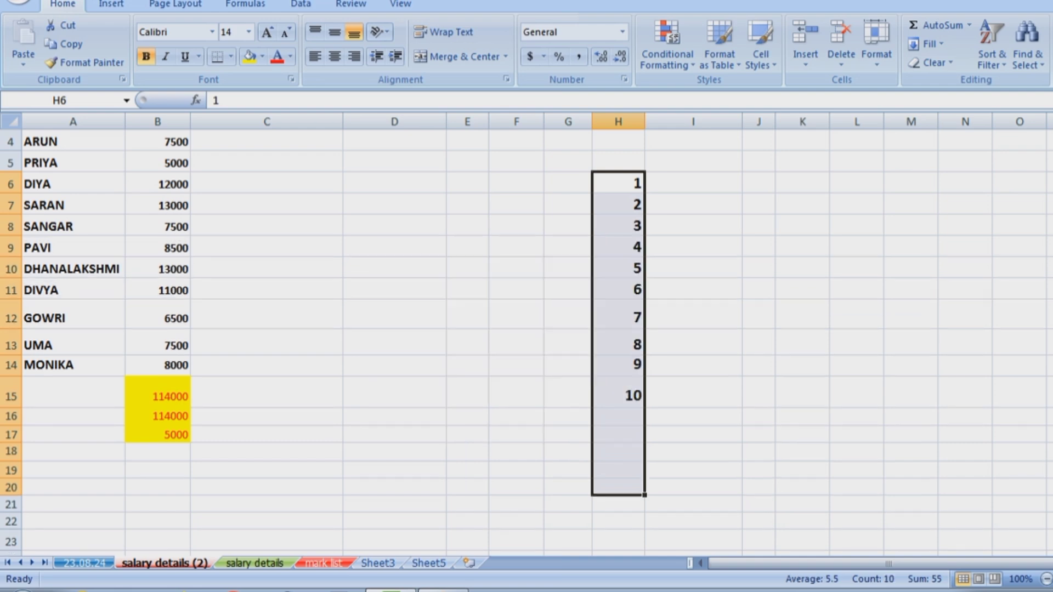
pyautogui.doubleClick(803, 246)
# Try a series on K8:K13 with stop value 5, closing the dialog without filling.
pyautogui.click(803, 392)
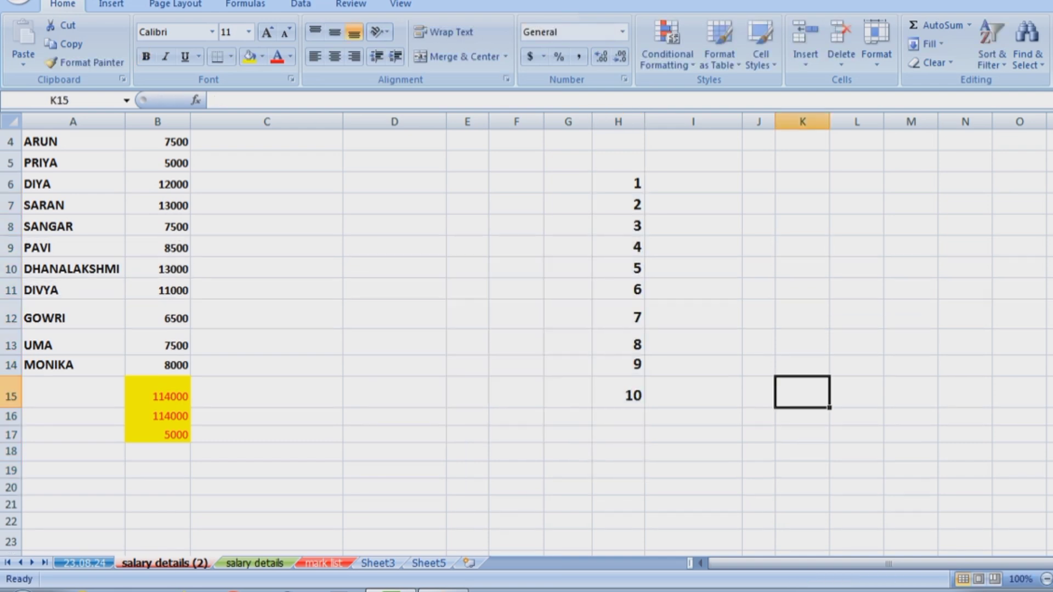
pyautogui.moveTo(802, 225); pyautogui.dragTo(802, 365)
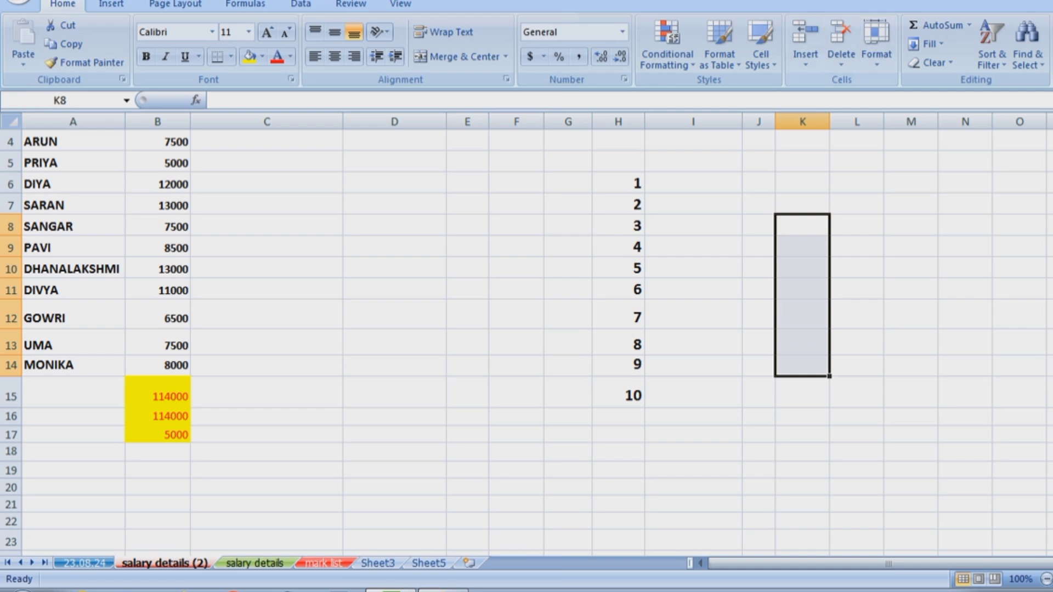
pyautogui.click(927, 44)
pyautogui.click(950, 158)
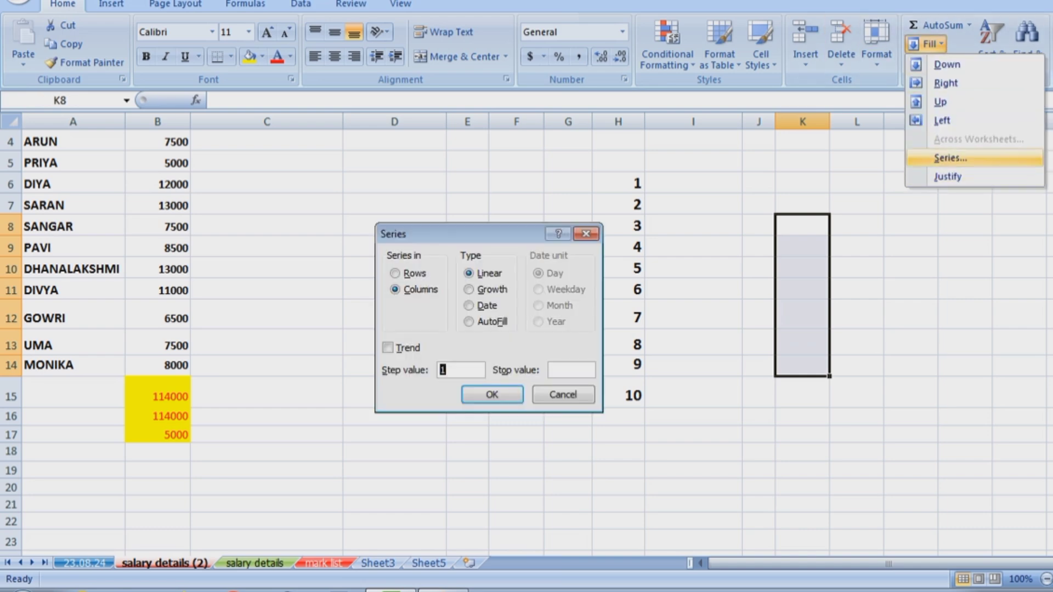
pyautogui.click(571, 370)
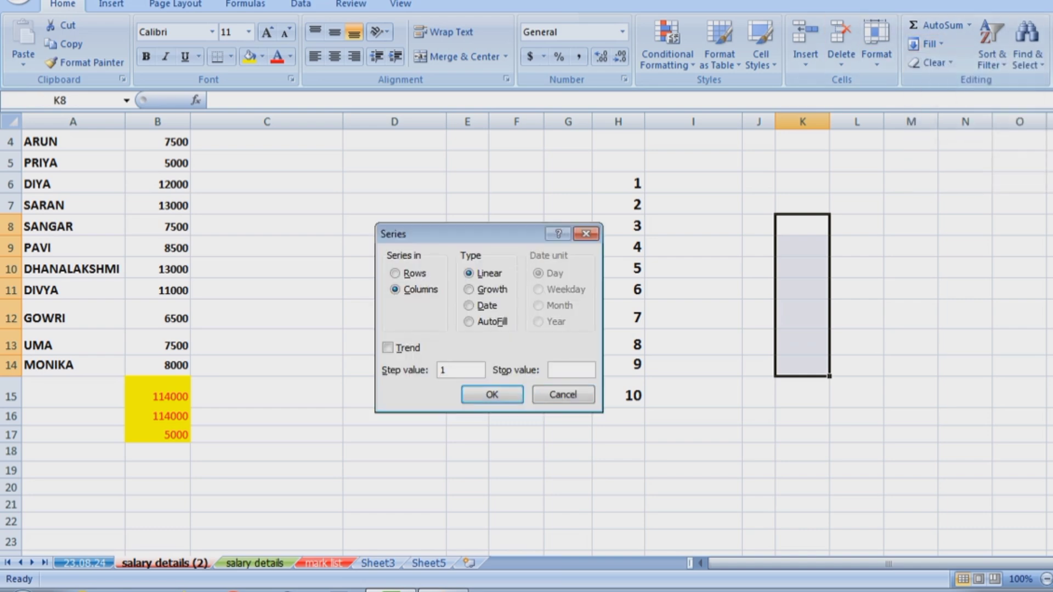
pyautogui.write('5')
pyautogui.press('Return')
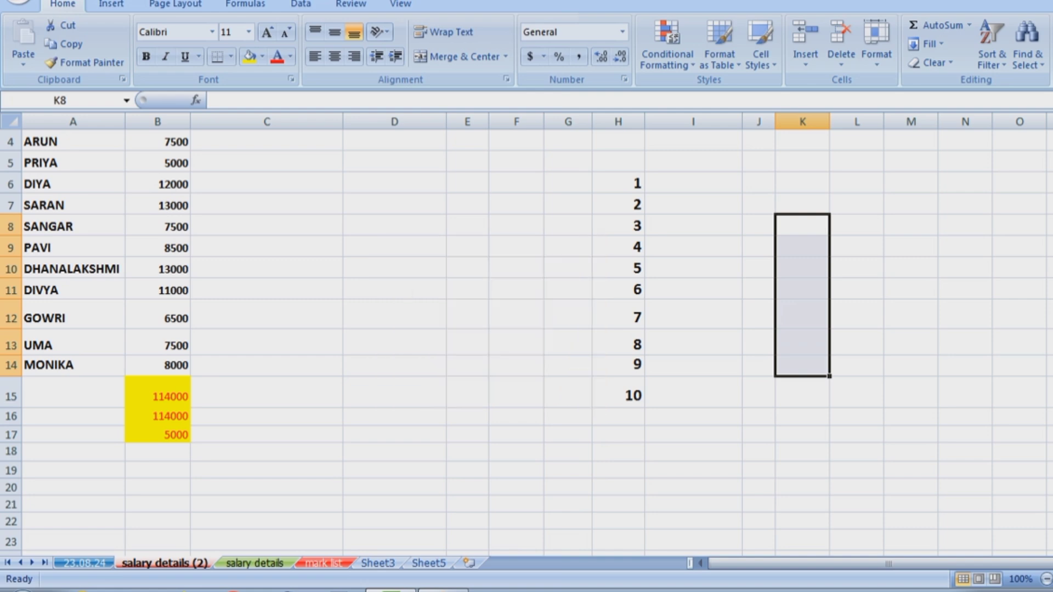
# Try a Growth series from I13, close it without filling, and select F8.
pyautogui.click(694, 343)
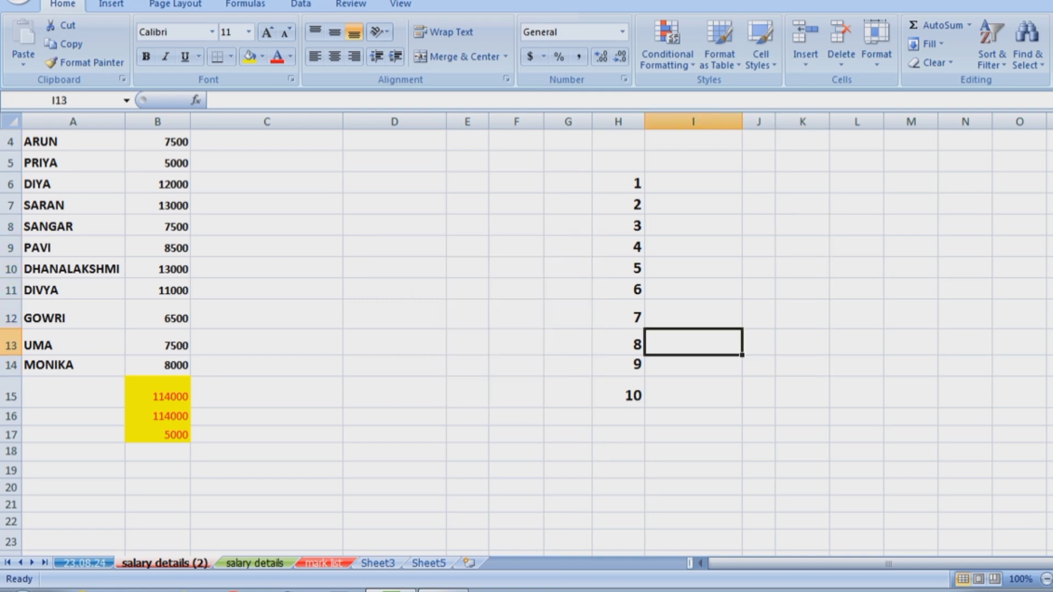
pyautogui.click(927, 44)
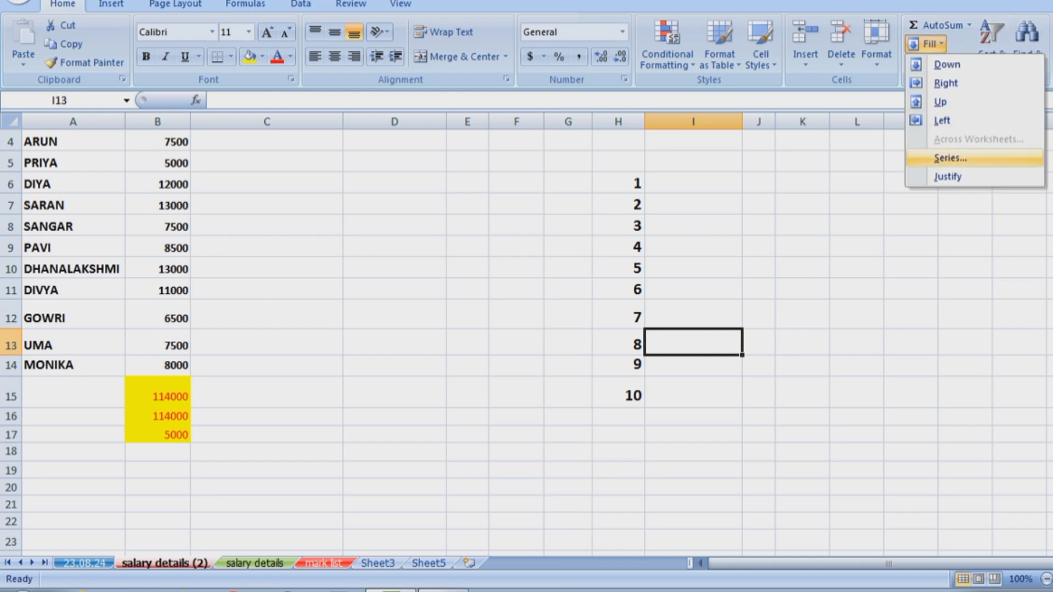
pyautogui.click(950, 158)
pyautogui.click(469, 290)
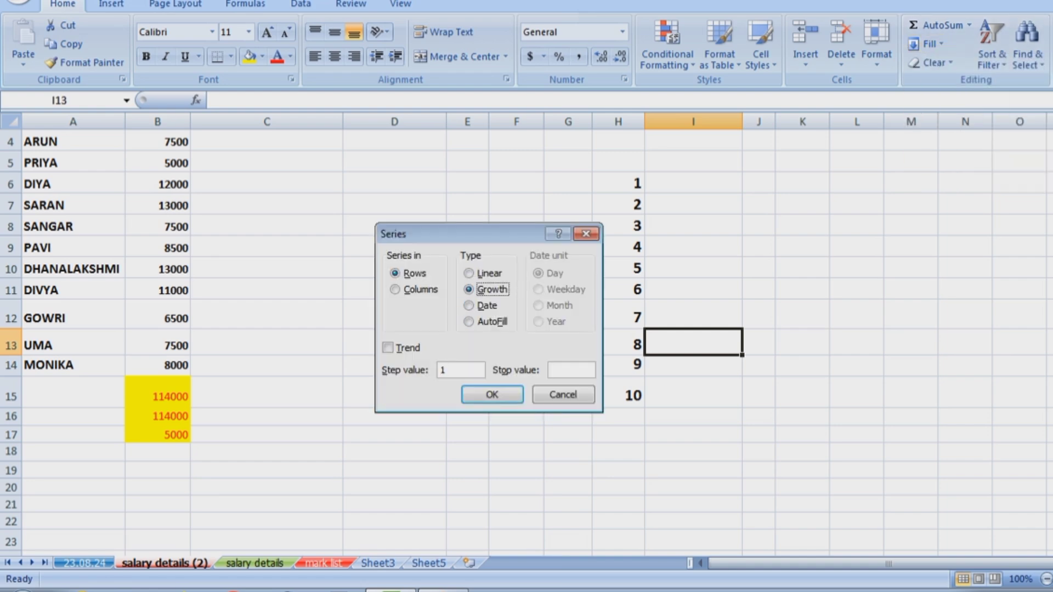
pyautogui.press('Return')
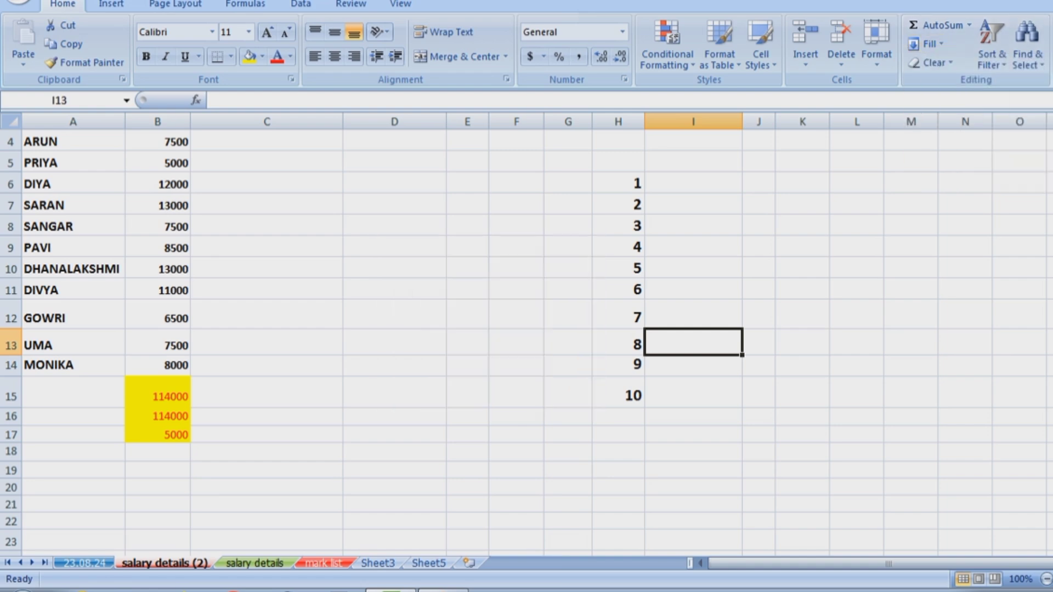
pyautogui.click(516, 226)
# Enter 2 in F8 and 4 in F9, then select F8:F14.
pyautogui.write('2')
pyautogui.press('Return')
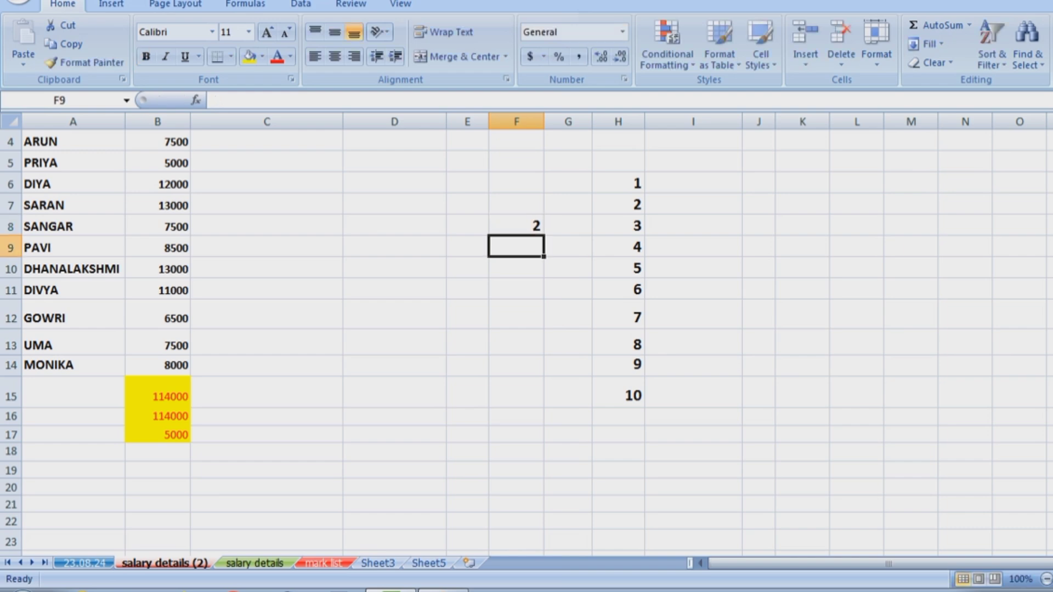
pyautogui.write('4')
pyautogui.click(516, 343)
pyautogui.moveTo(517, 226); pyautogui.dragTo(516, 435)
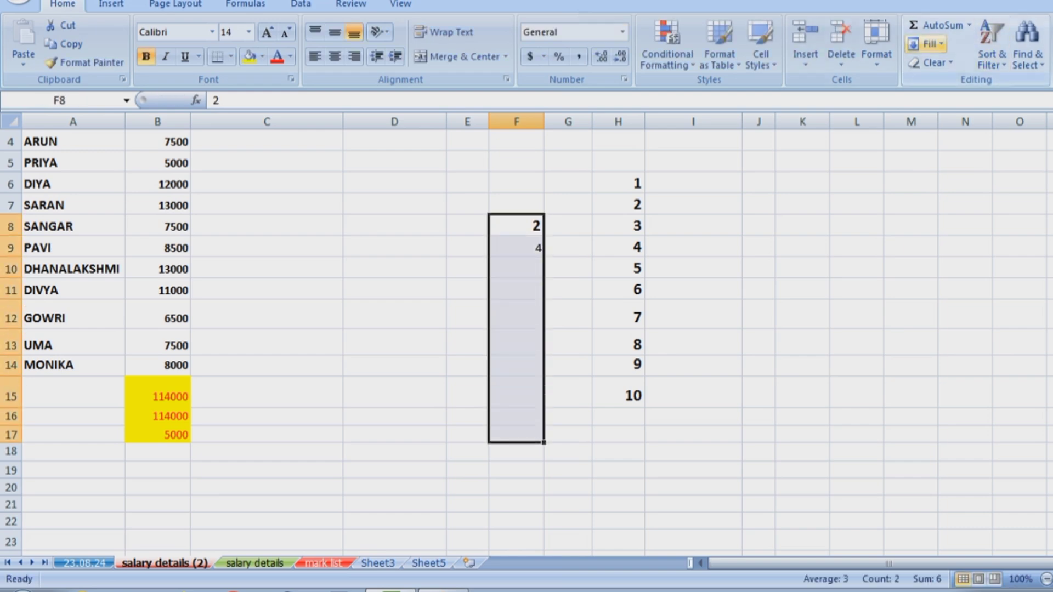
# Apply a Growth series with stop value 100, giving 2, 4, 8, 16, 32, 64.
pyautogui.click(927, 44)
pyautogui.click(951, 158)
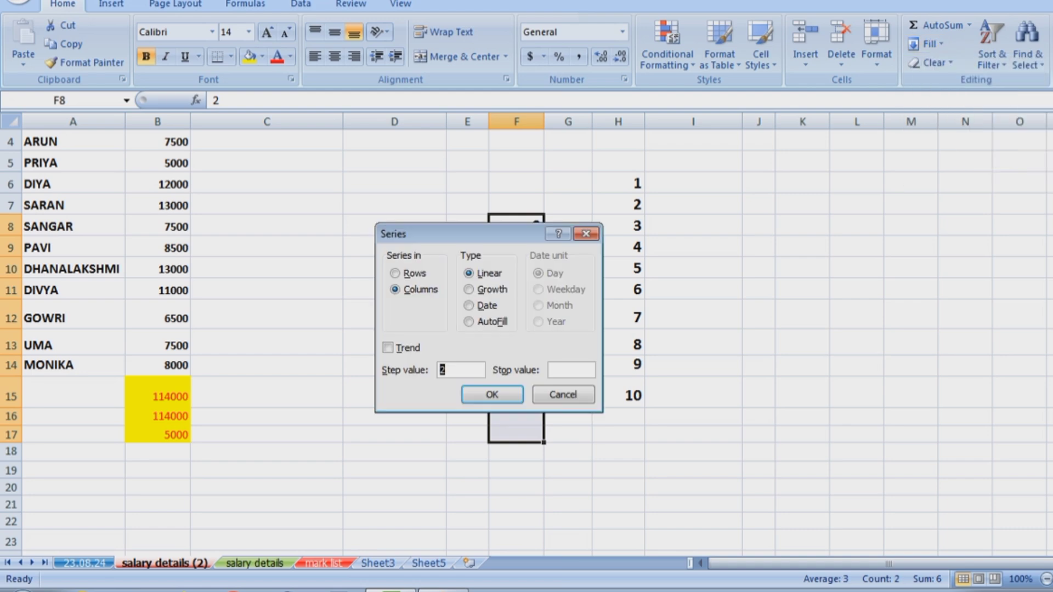
pyautogui.hotkey('alt', 'g')
pyautogui.hotkey('alt', 'o')
pyautogui.write('100')
pyautogui.press('Return')
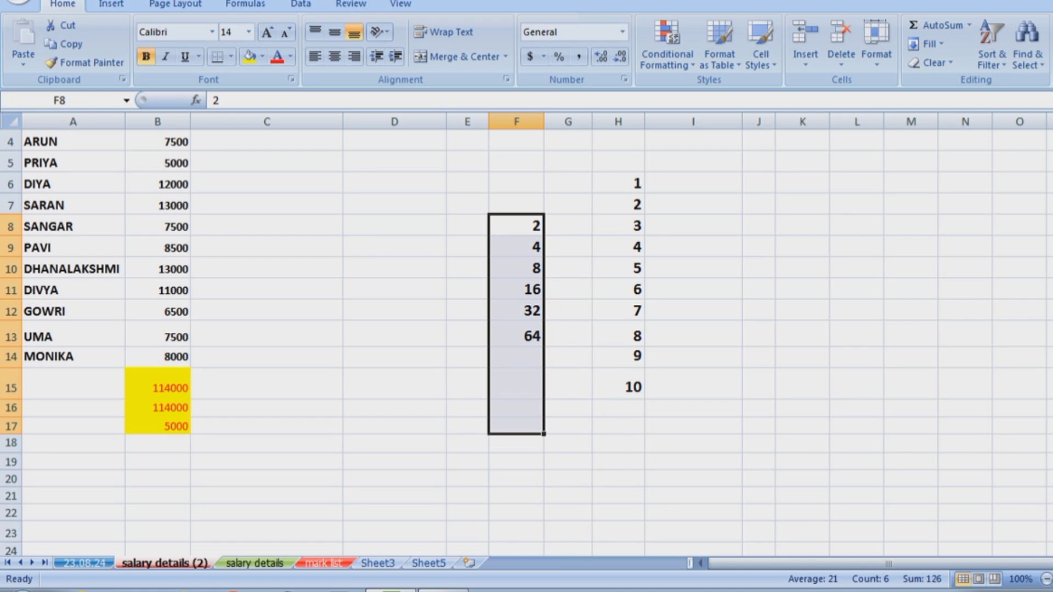
pyautogui.click(693, 290)
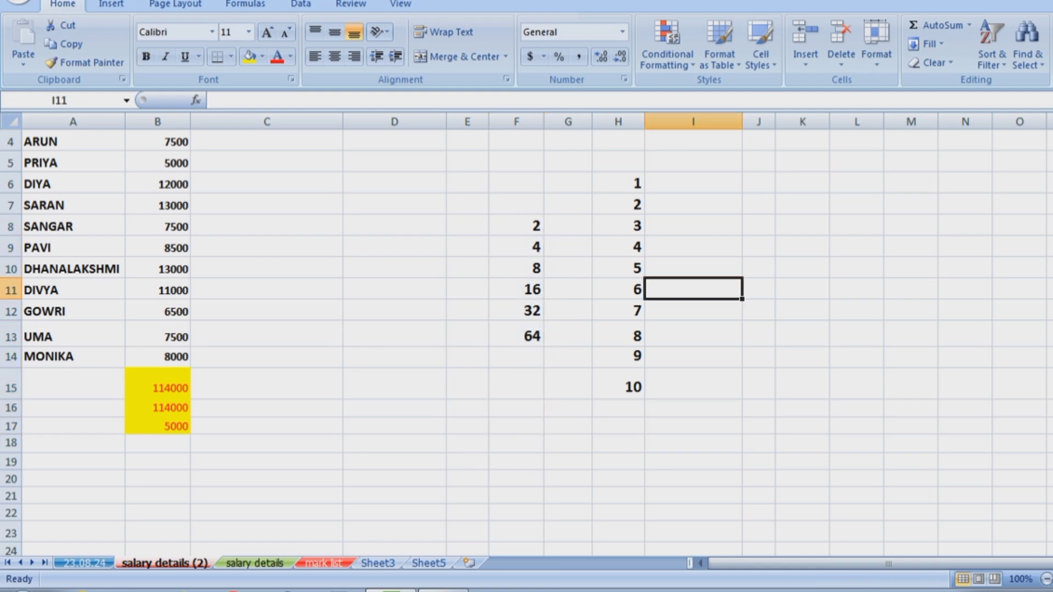
# Try the Date type in the Series dialog, then cancel without filling.
pyautogui.click(930, 44)
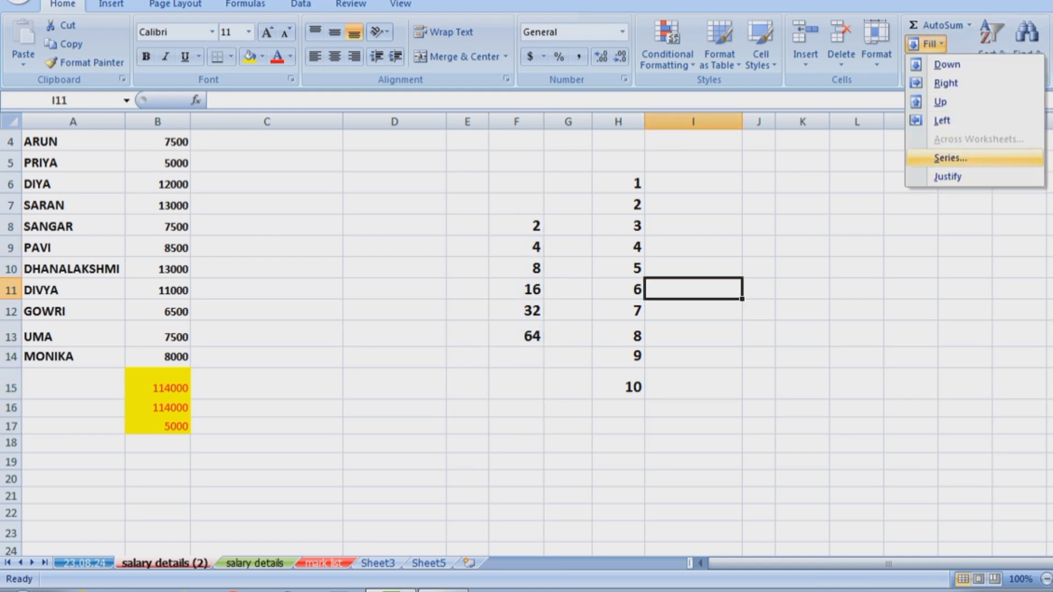
pyautogui.click(940, 157)
pyautogui.click(470, 305)
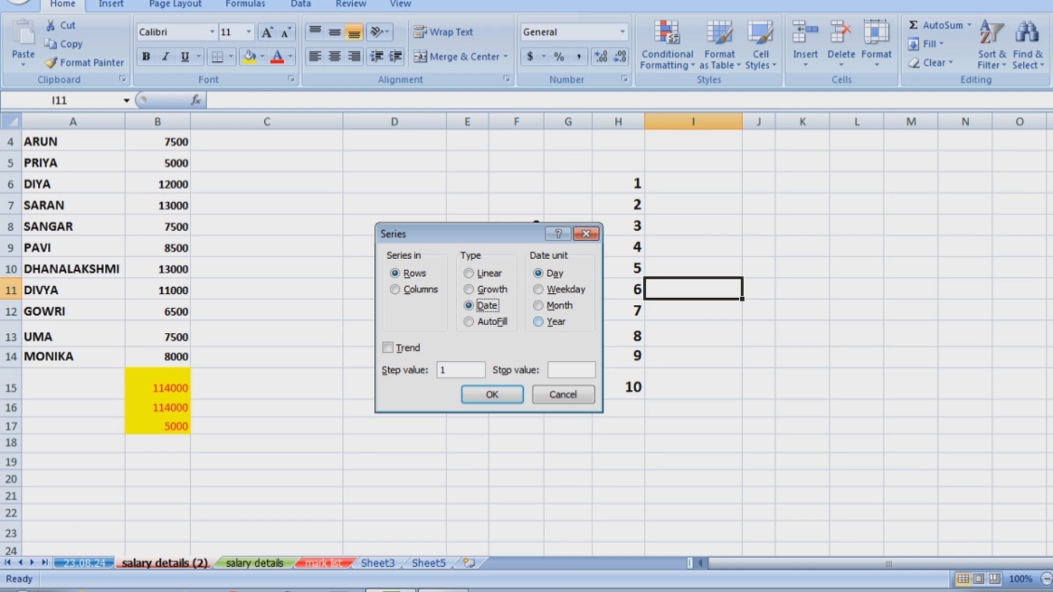
pyautogui.click(563, 394)
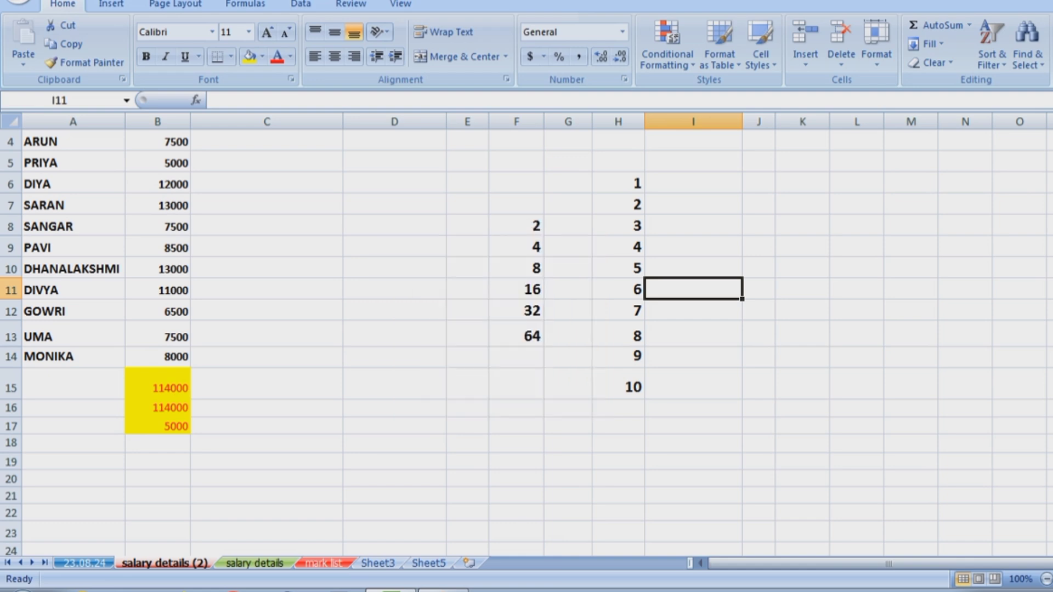
# Enter the date 08/31/2000 in cell D16.
pyautogui.scroll(-3, 526, 340)
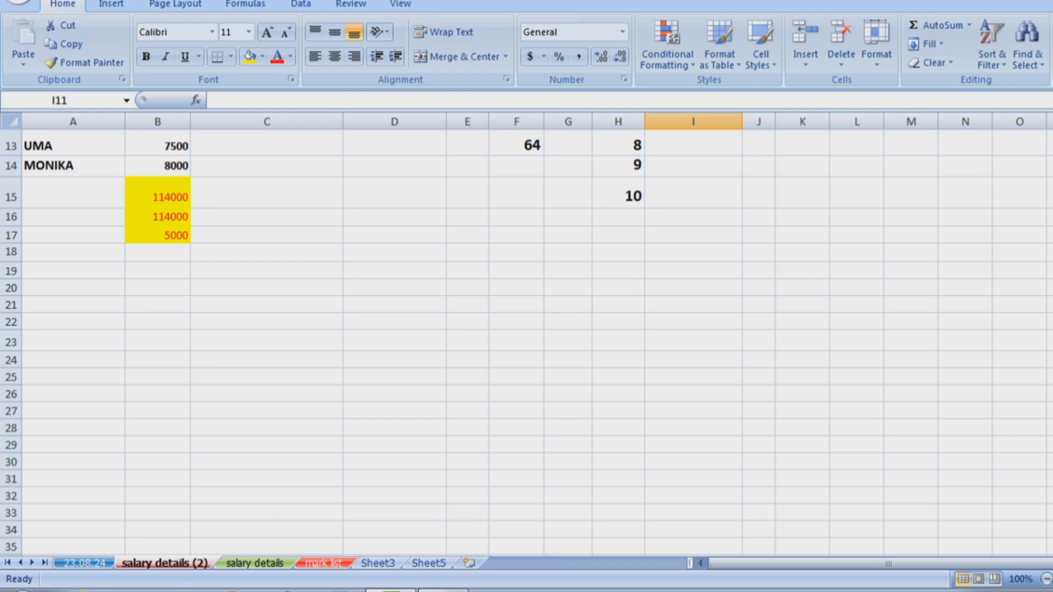
pyautogui.click(394, 217)
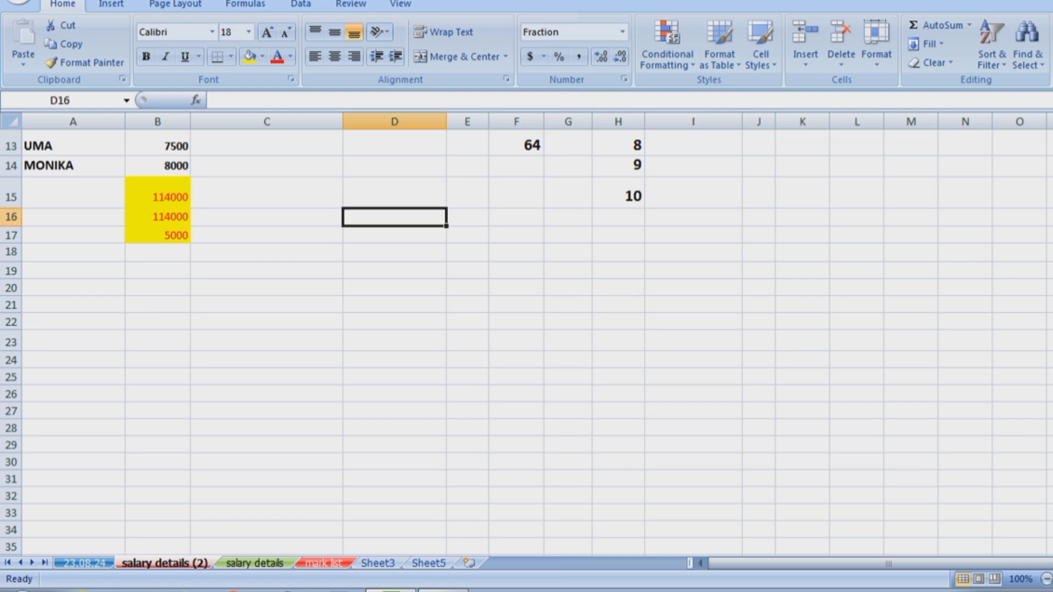
pyautogui.write('08')
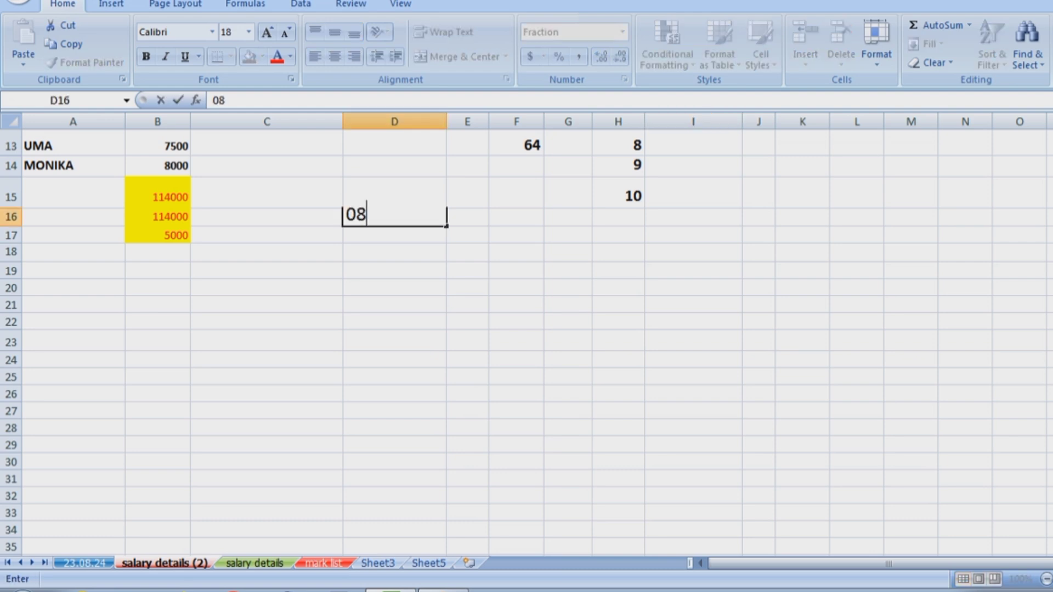
pyautogui.write('/31/2000')
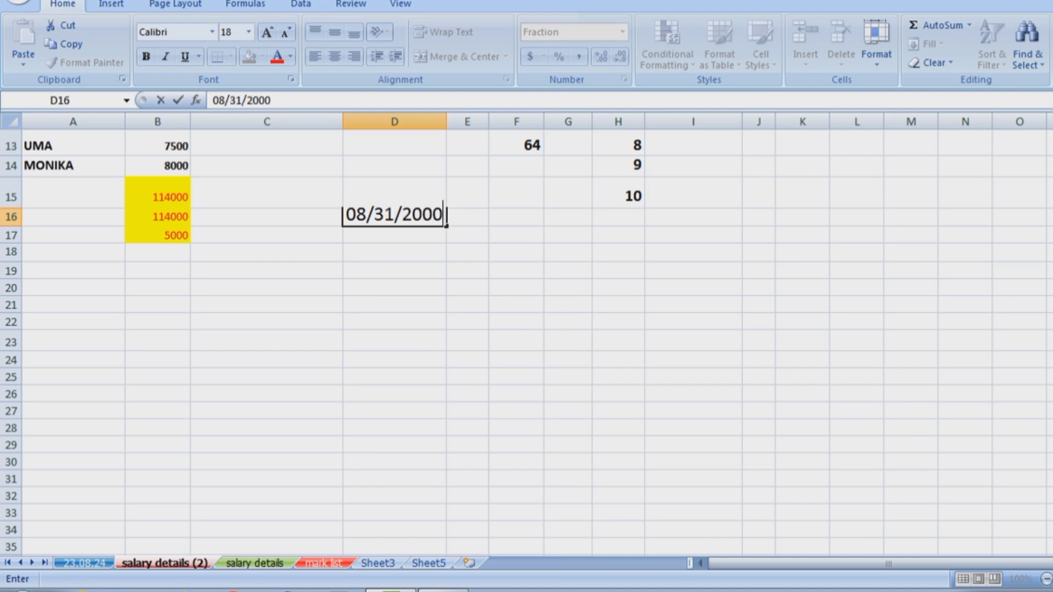
pyautogui.click(517, 192)
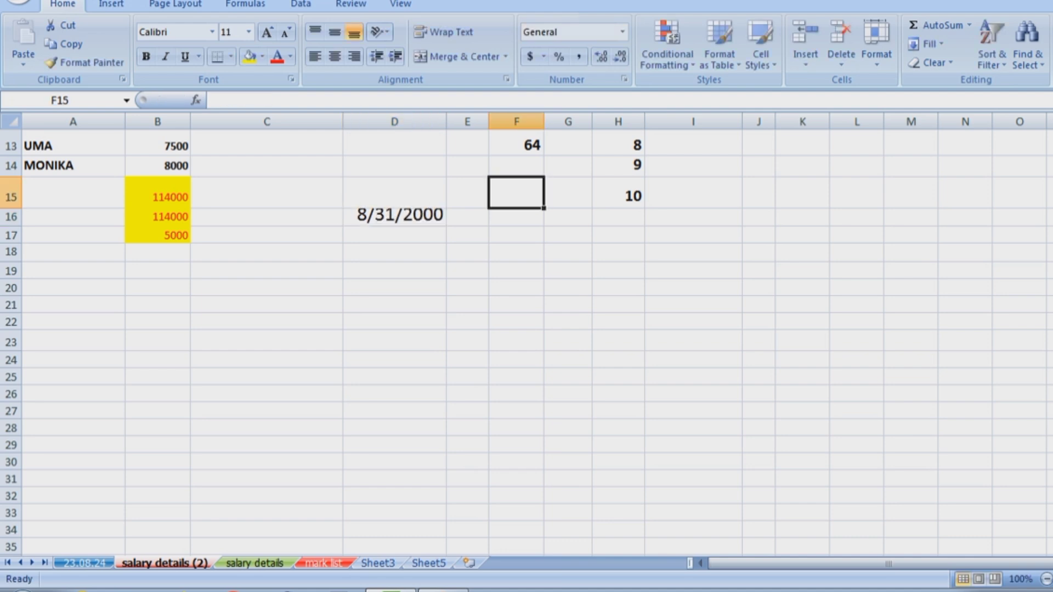
# Make rows 16 and 17 taller and select D16:D30.
pyautogui.moveTo(11, 243); pyautogui.dragTo(11, 265)
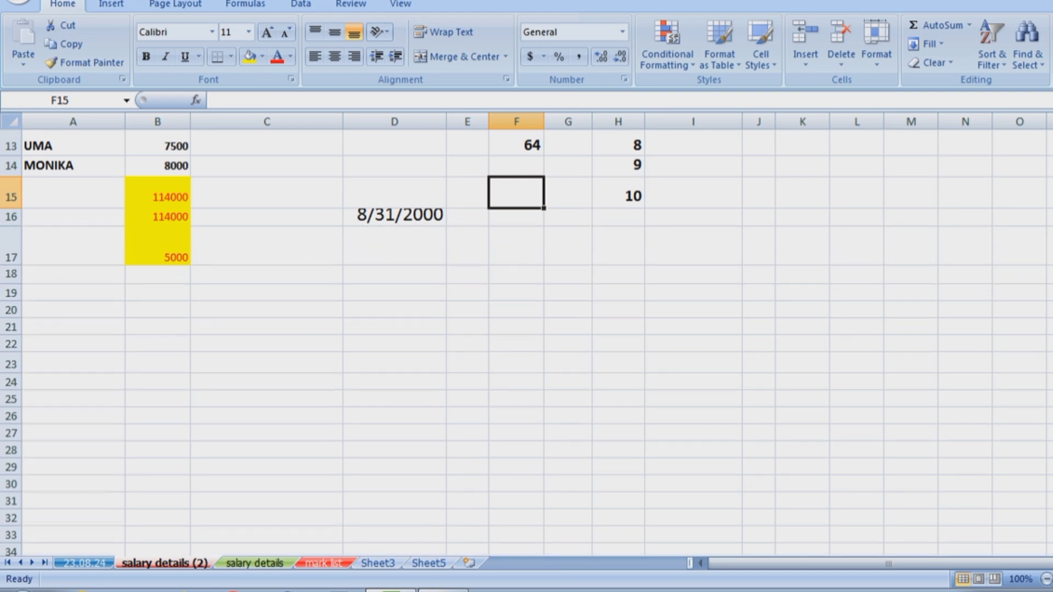
pyautogui.moveTo(11, 225); pyautogui.dragTo(11, 236)
pyautogui.moveTo(394, 225); pyautogui.dragTo(394, 495)
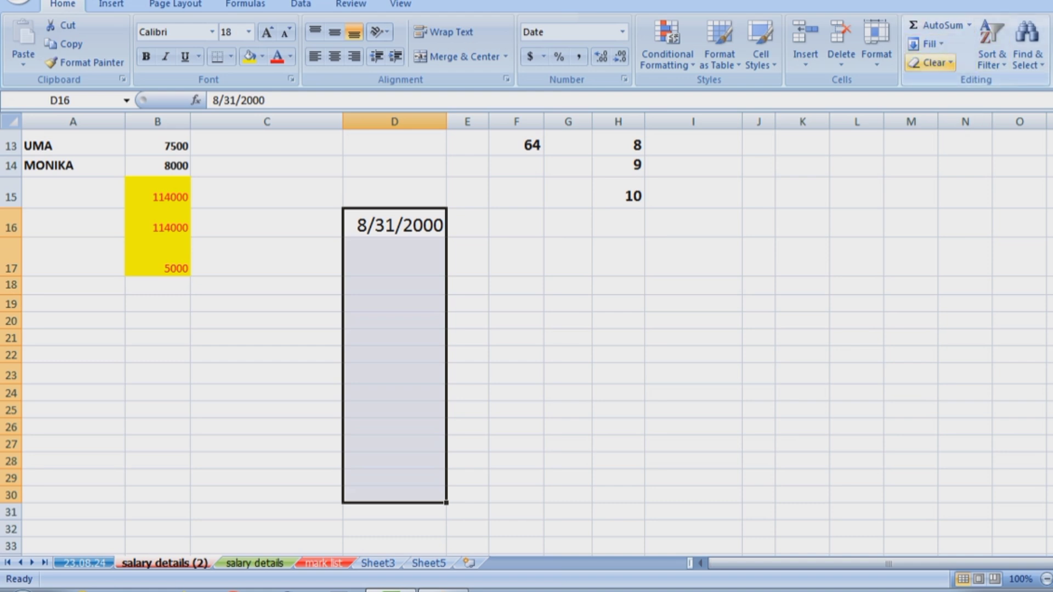
# Fill D16:D30 with consecutive daily dates from 8/31/2000 using Fill Series.
pyautogui.click(927, 44)
pyautogui.click(951, 158)
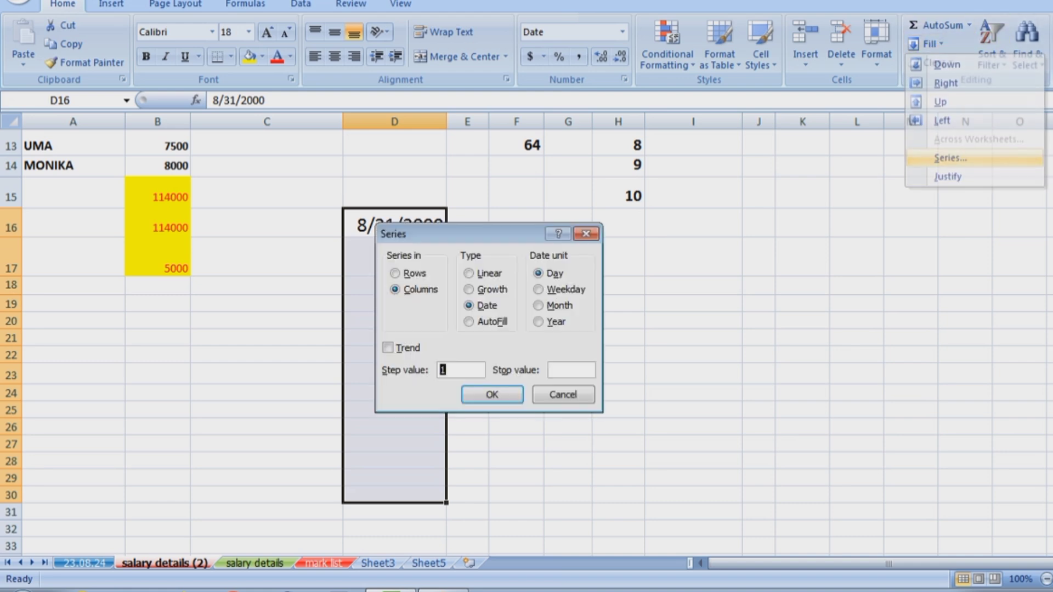
pyautogui.moveTo(466, 234); pyautogui.dragTo(718, 222)
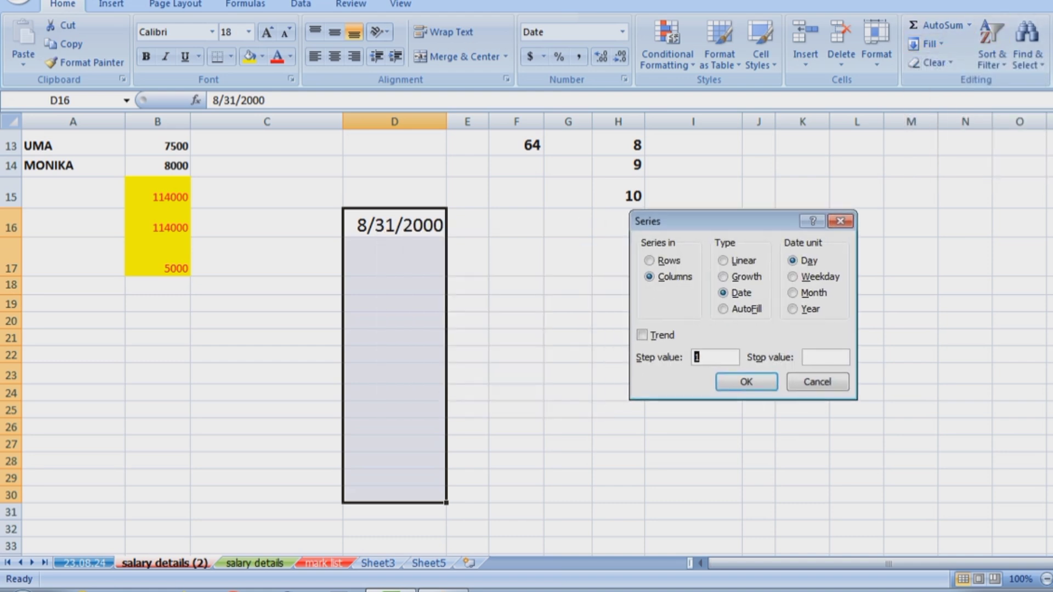
pyautogui.click(744, 383)
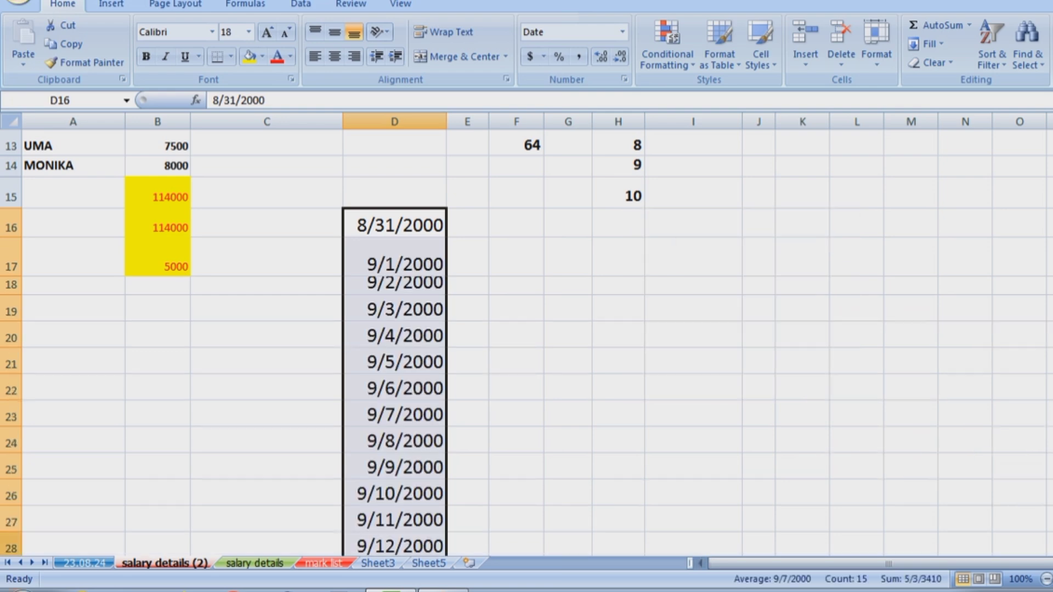
# Return row 17 to normal height and refill column D with weekday-only dates.
pyautogui.moveTo(11, 276); pyautogui.dragTo(11, 264)
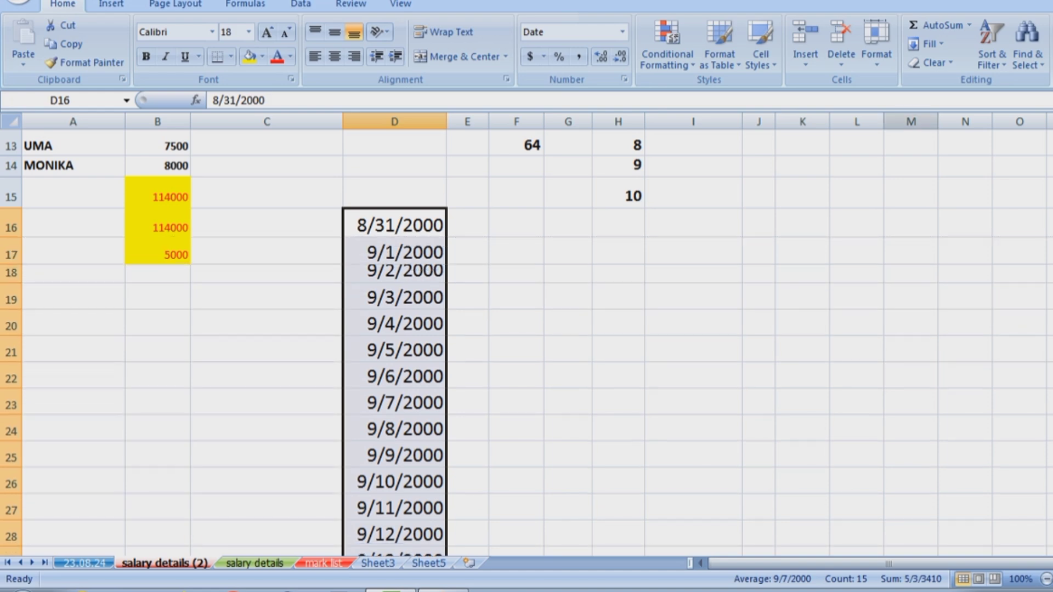
pyautogui.click(927, 44)
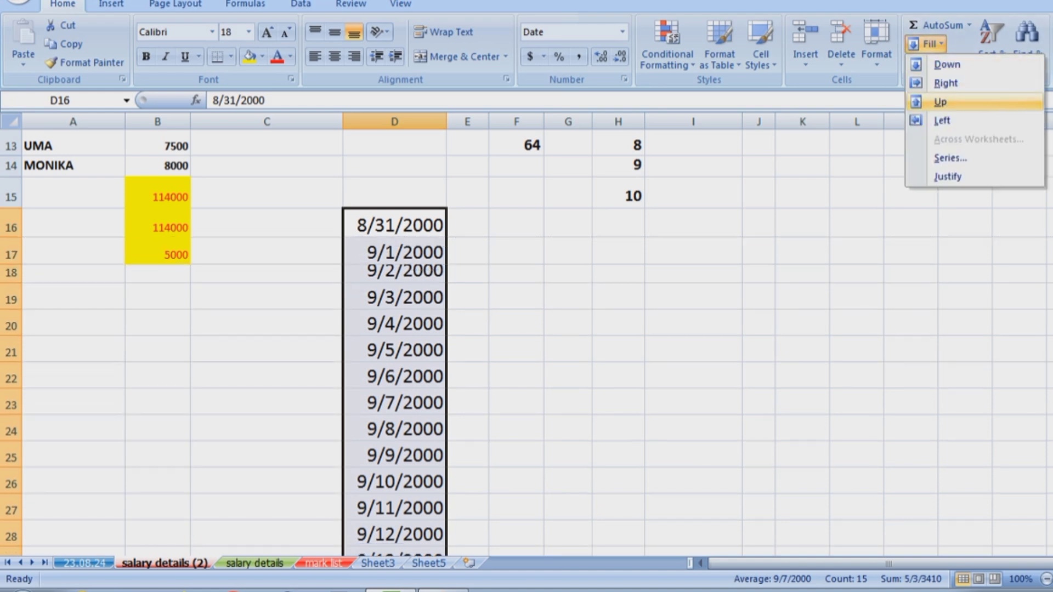
pyautogui.click(951, 158)
pyautogui.click(820, 277)
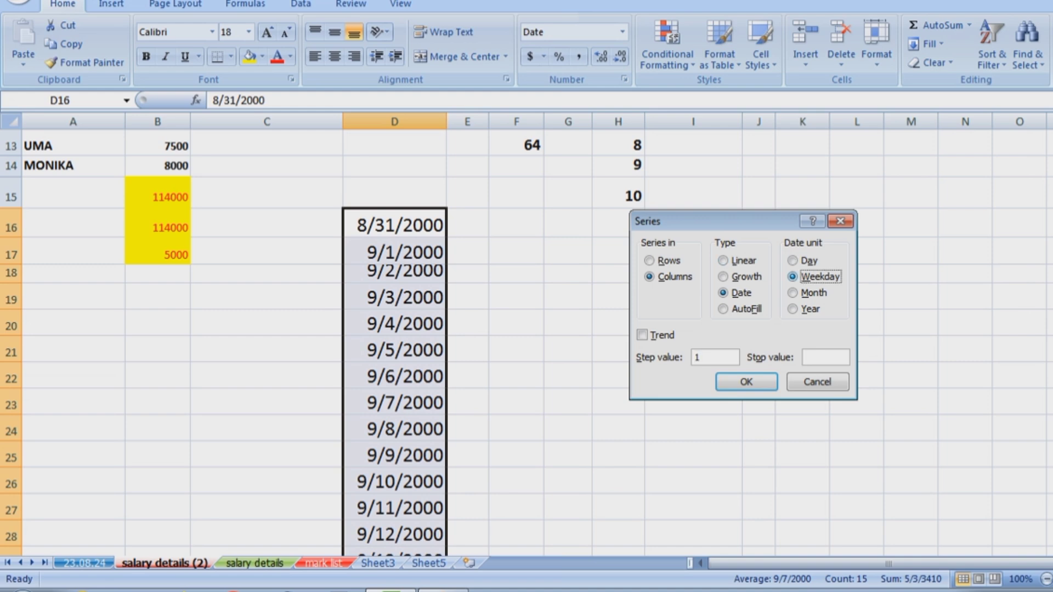
pyautogui.press('Return')
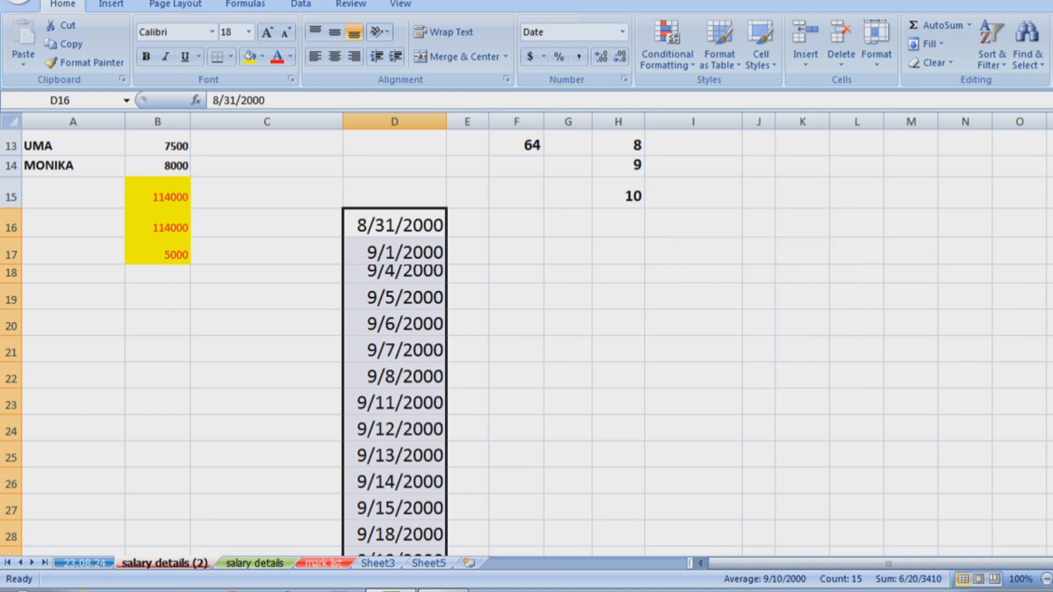
# Give the 9/4/2000 cell D18 a yellow fill, then reselect the date range.
pyautogui.press('Down')
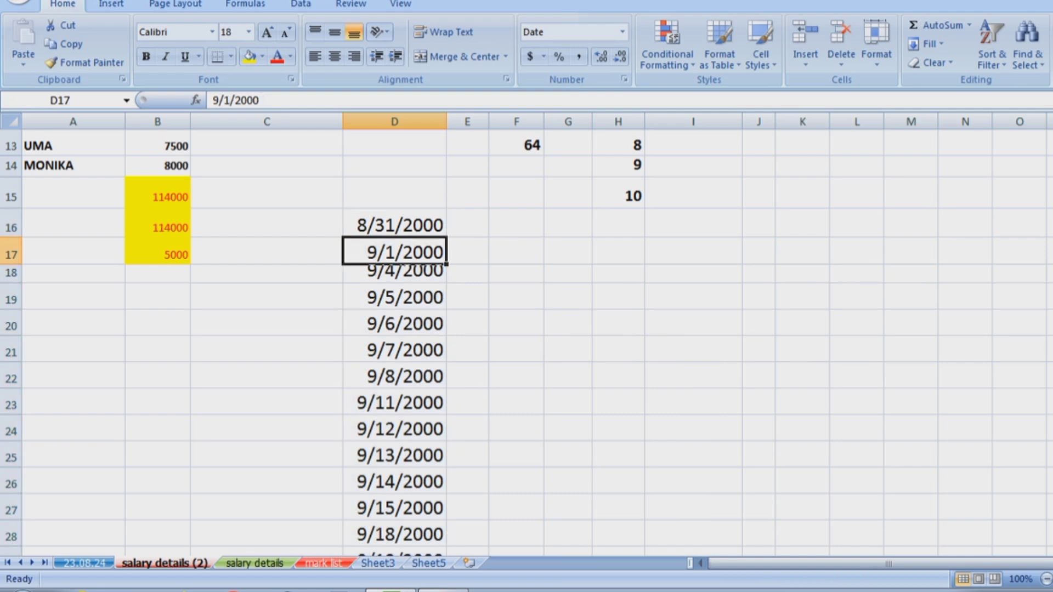
pyautogui.press('Down')
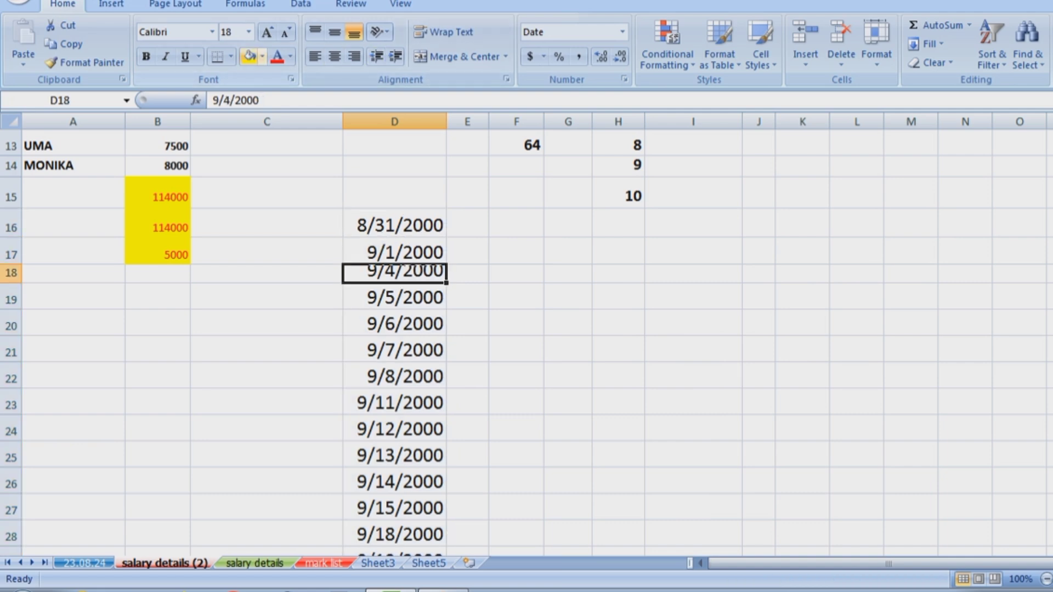
pyautogui.click(250, 56)
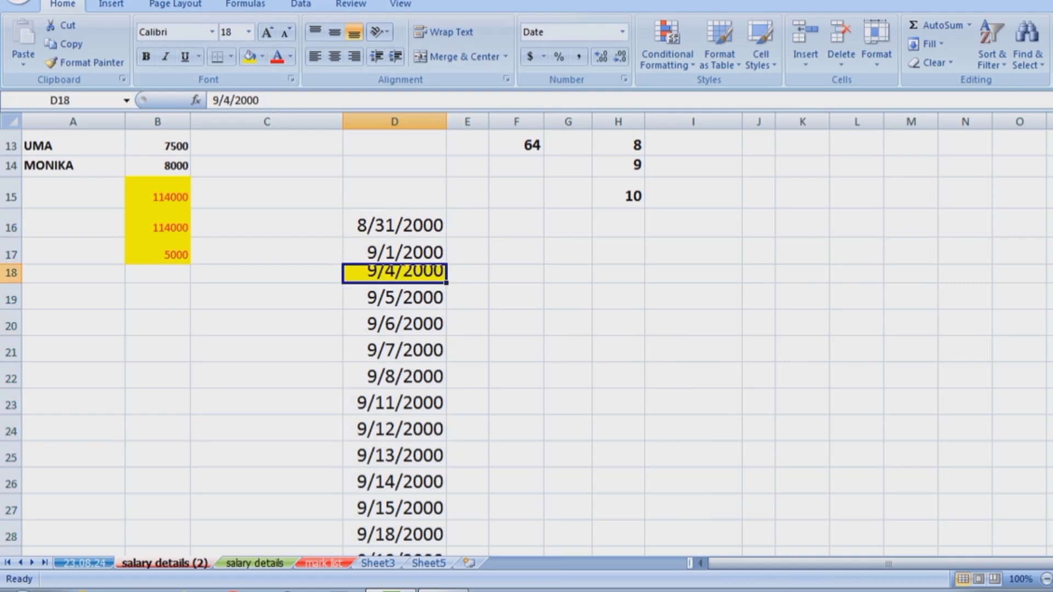
pyautogui.moveTo(395, 252); pyautogui.dragTo(395, 273)
pyautogui.click(517, 273)
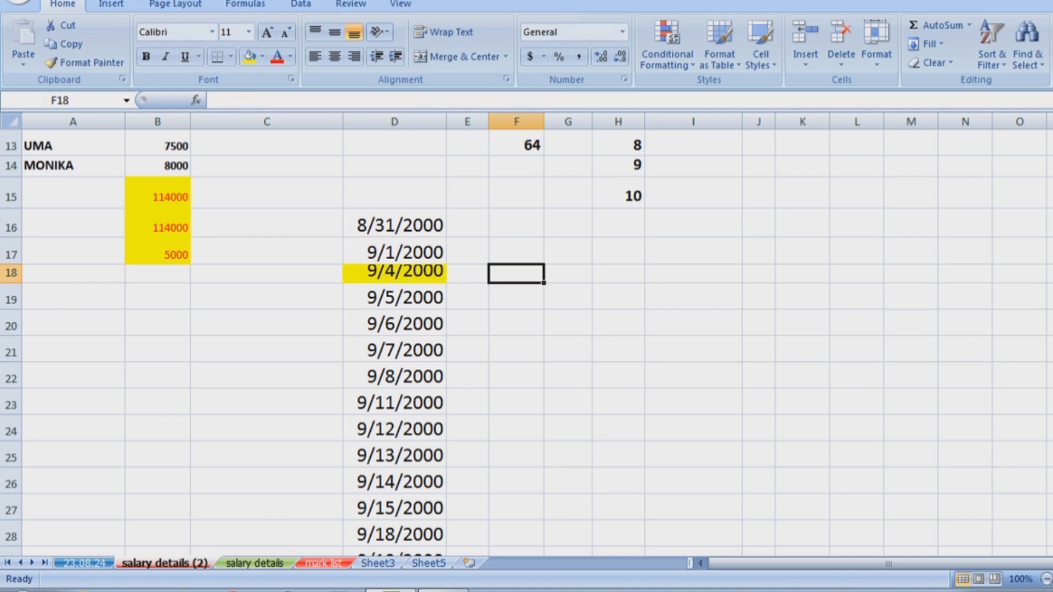
pyautogui.moveTo(395, 225); pyautogui.dragTo(395, 530)
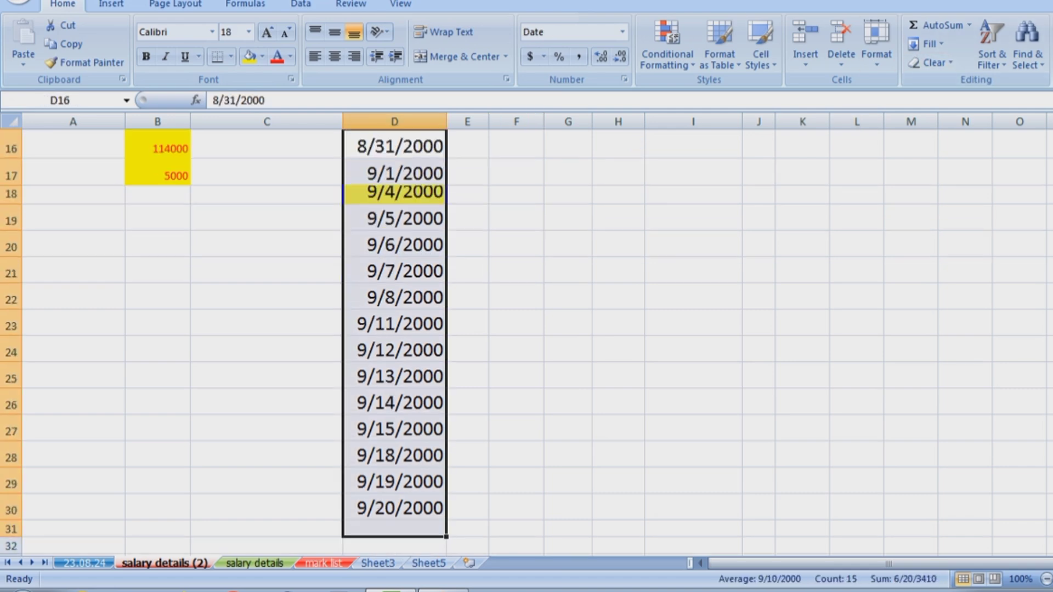
# Make the dates step by month, then widen column D and make row 18 taller.
pyautogui.click(926, 44)
pyautogui.click(943, 158)
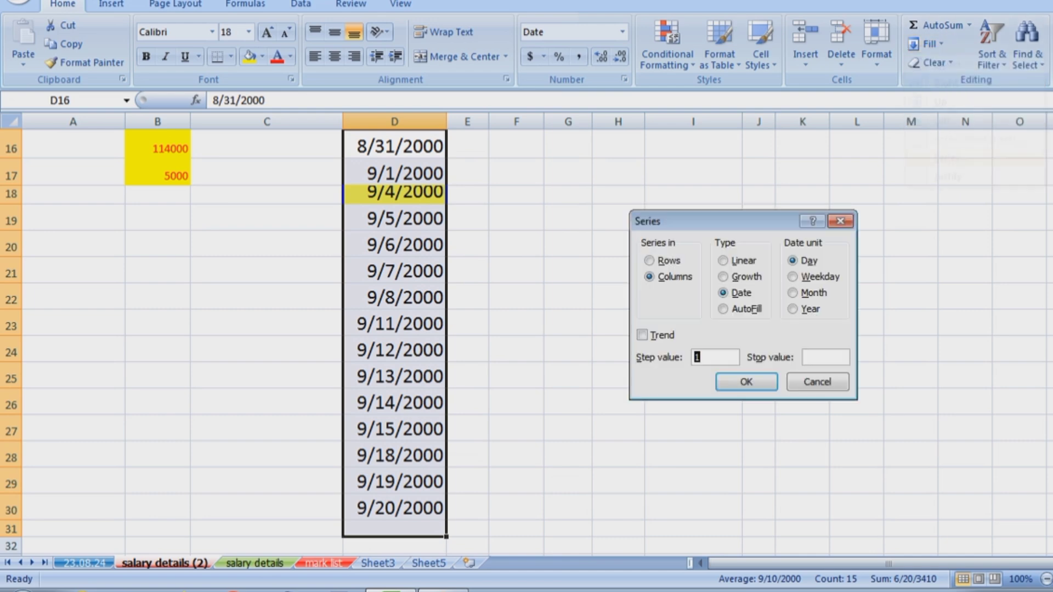
pyautogui.click(793, 293)
pyautogui.click(746, 382)
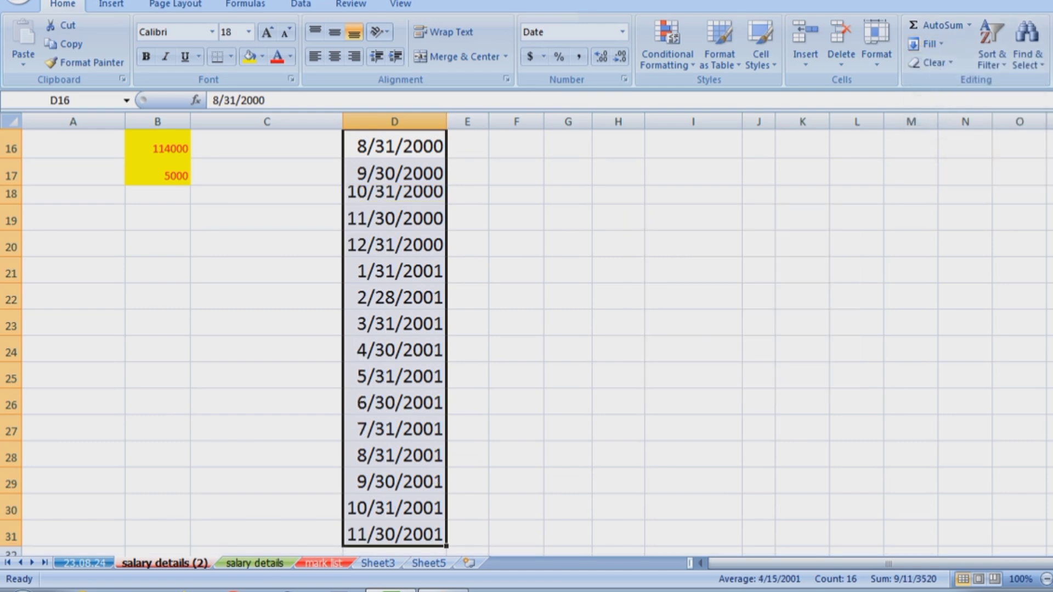
pyautogui.moveTo(448, 122); pyautogui.dragTo(461, 121)
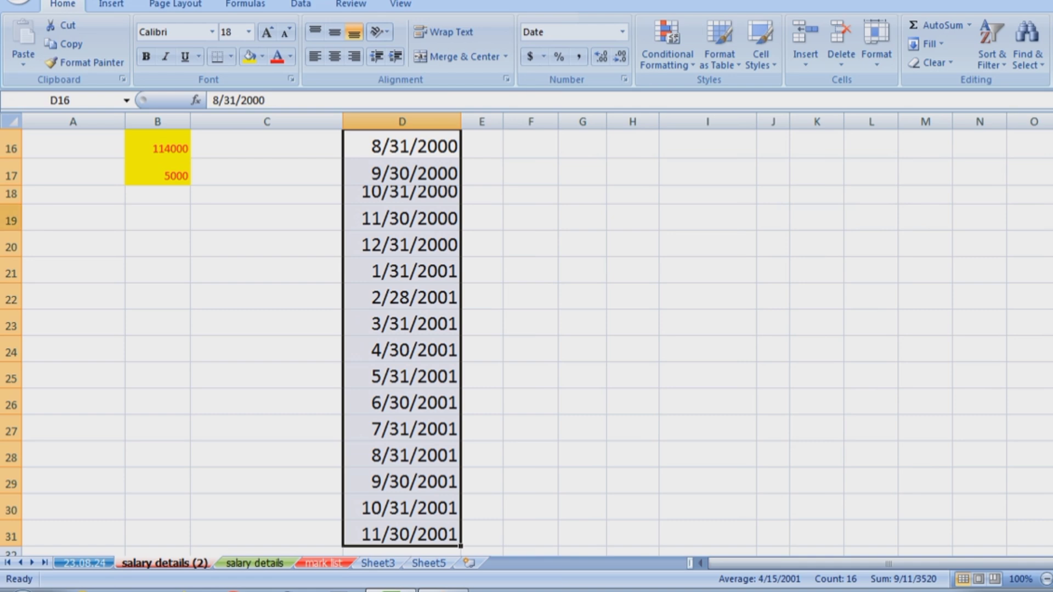
pyautogui.moveTo(11, 207); pyautogui.dragTo(11, 219)
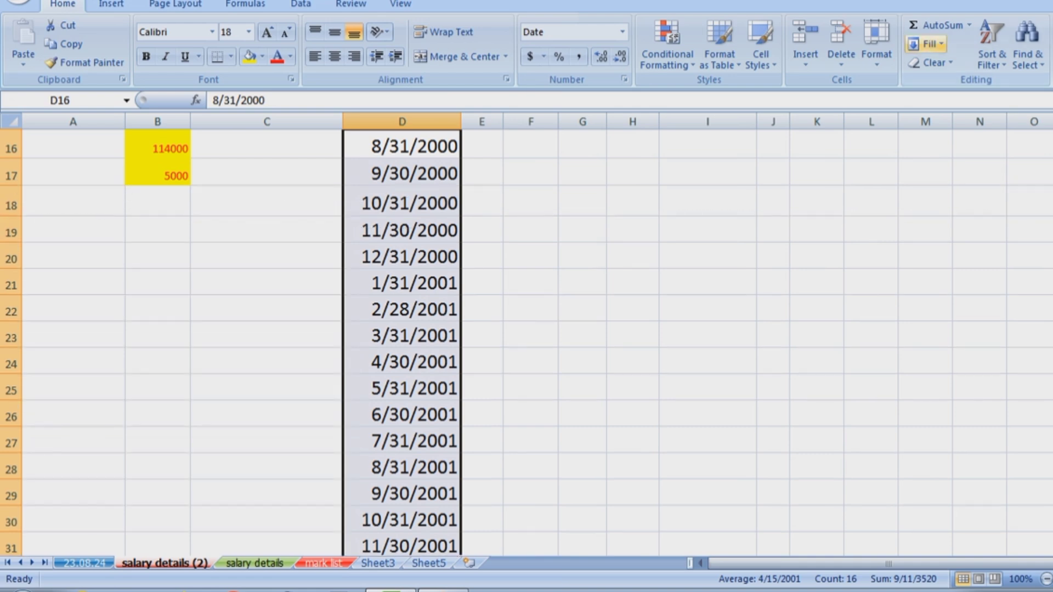
# Change the date series to step by year, 8/31/2000 through 8/31/2015.
pyautogui.click(926, 44)
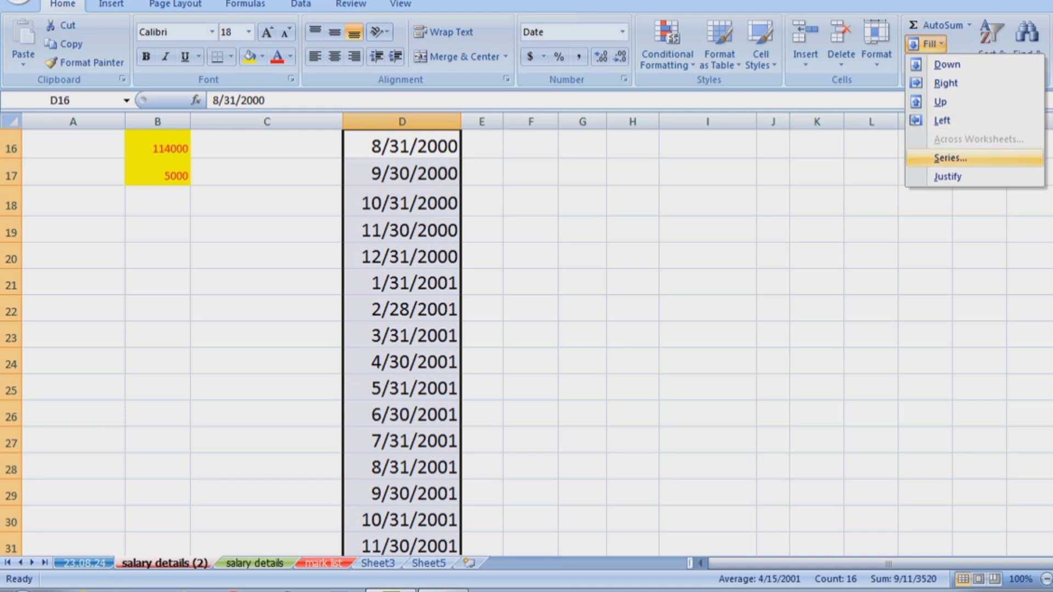
pyautogui.click(950, 158)
pyautogui.click(794, 309)
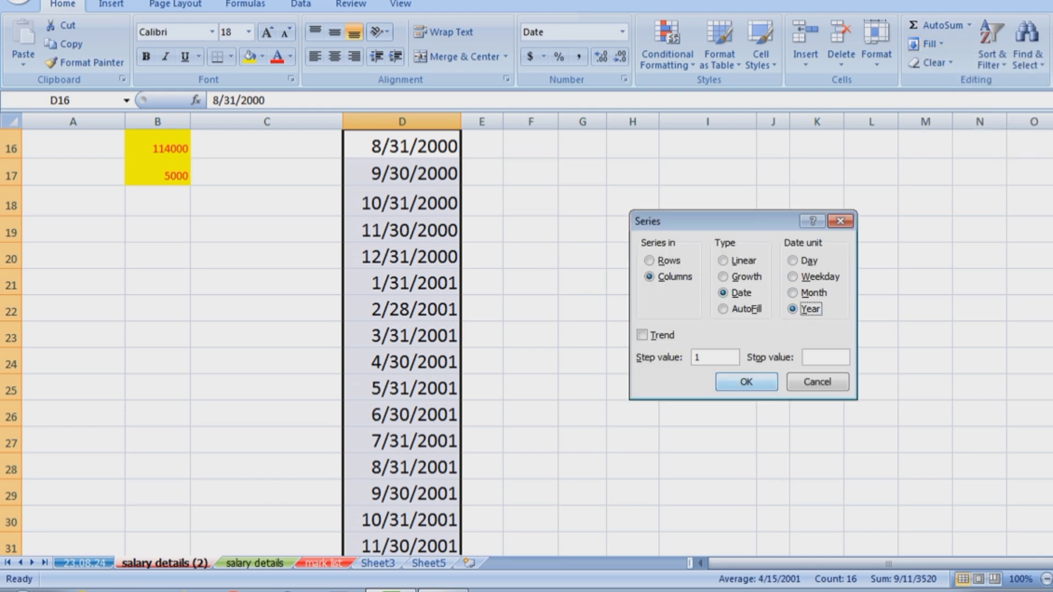
pyautogui.press('Return')
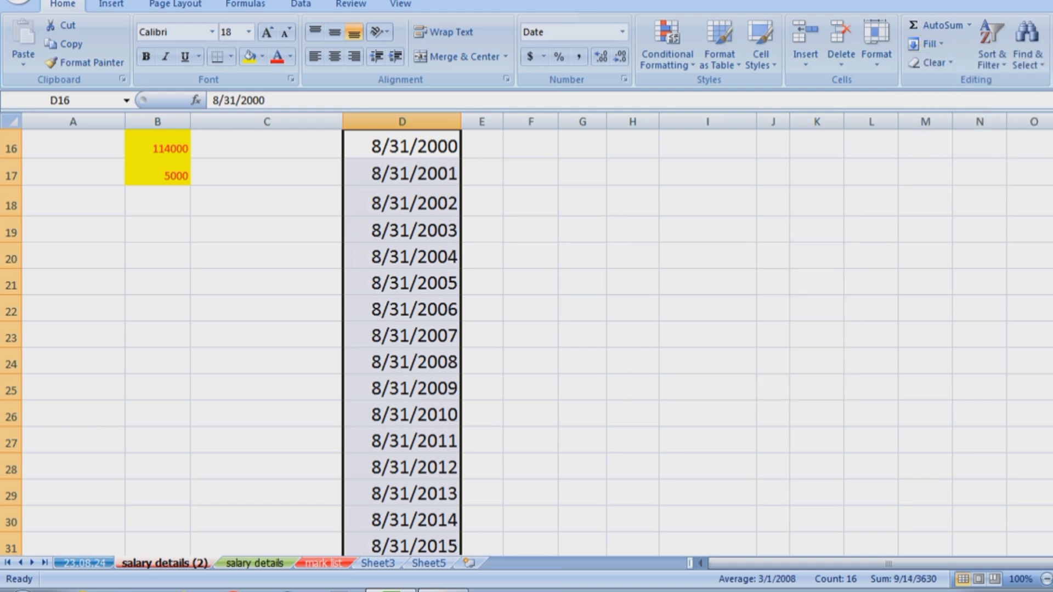
pyautogui.scroll(4, 527, 343)
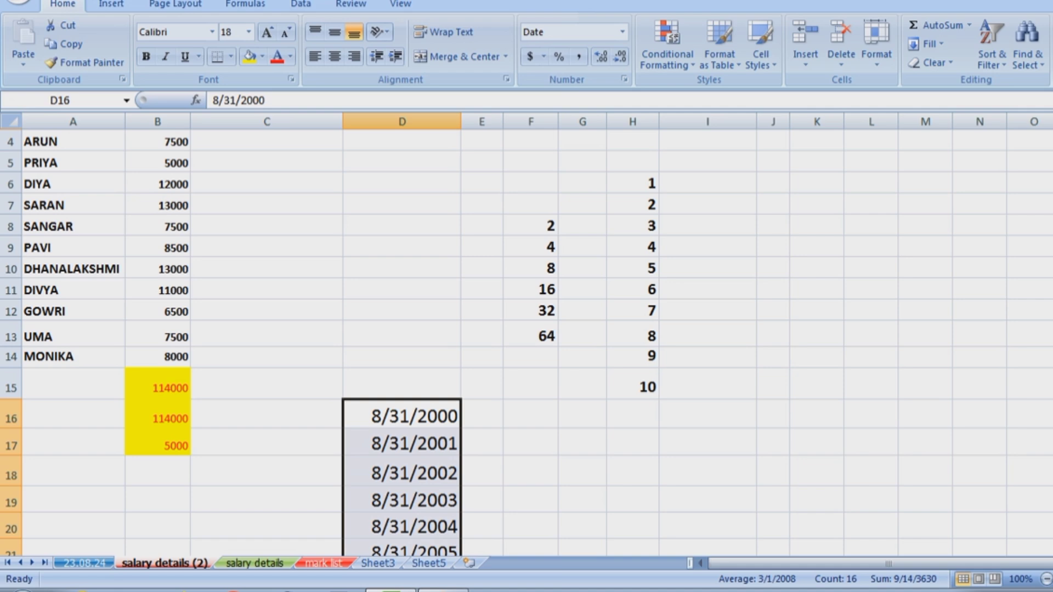
pyautogui.click(927, 44)
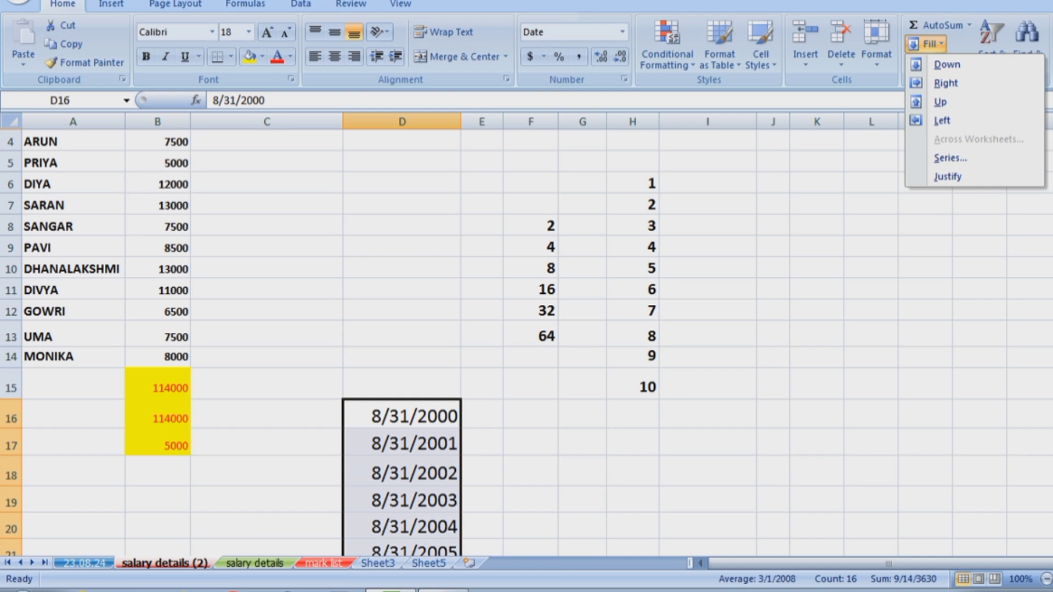
# Clear everything from the numbers 2–64 in F8:F13.
pyautogui.press('Escape')
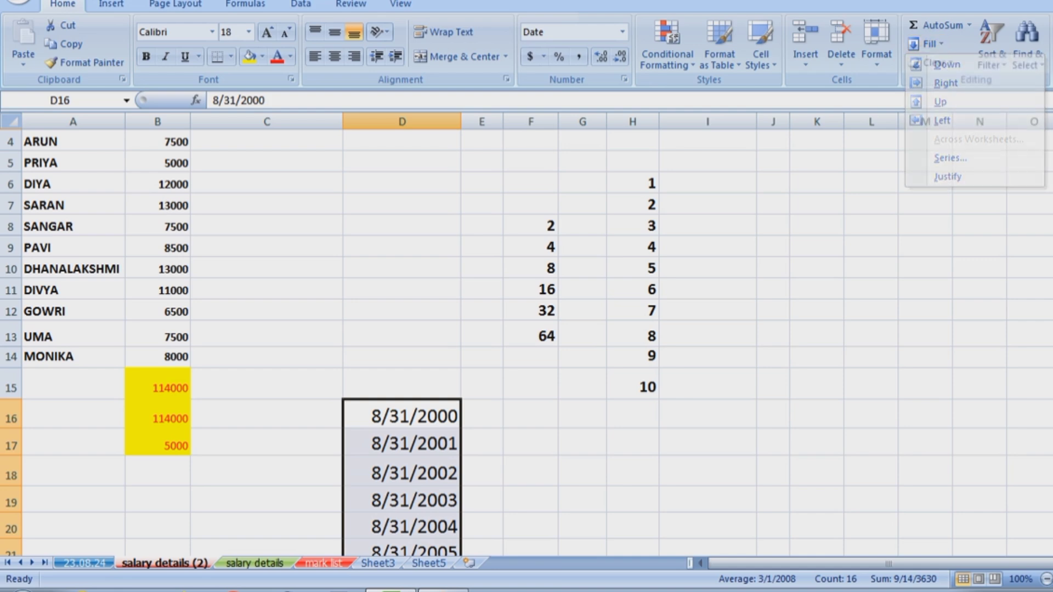
pyautogui.click(931, 62)
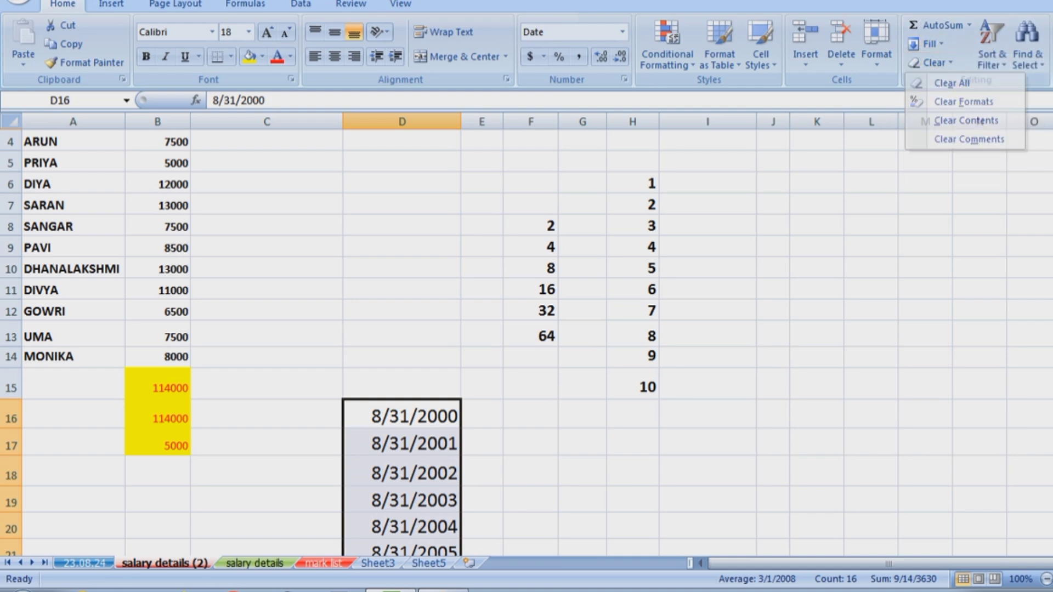
pyautogui.moveTo(531, 225); pyautogui.dragTo(531, 336)
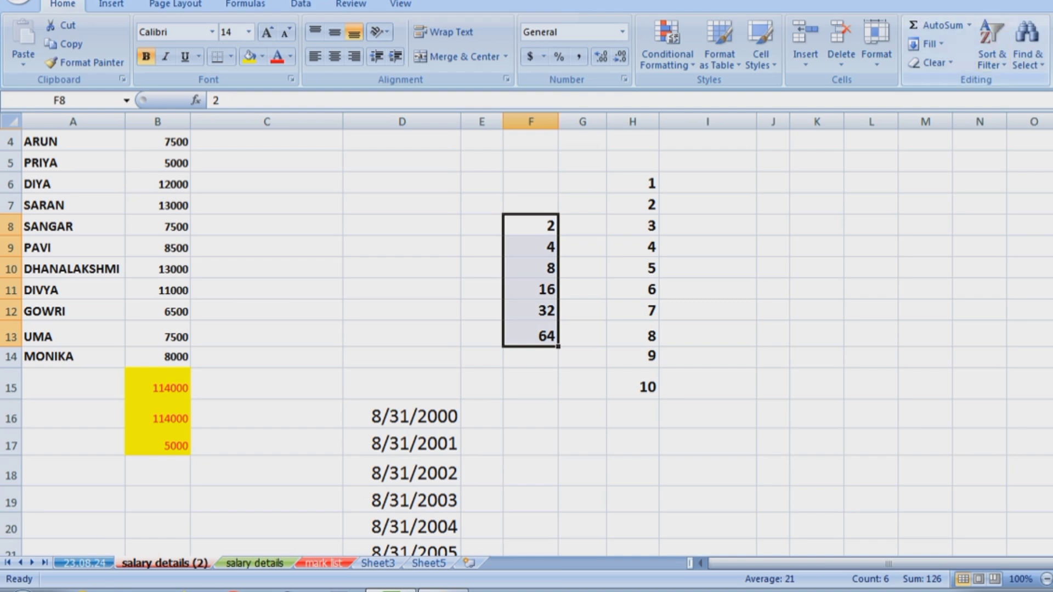
pyautogui.click(931, 62)
pyautogui.click(952, 84)
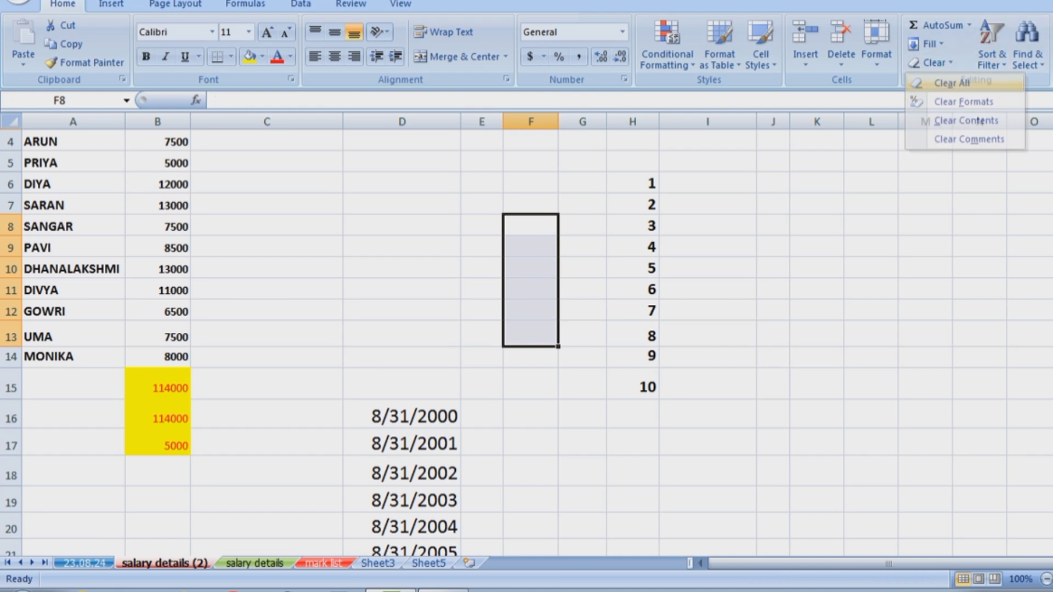
pyautogui.click(871, 226)
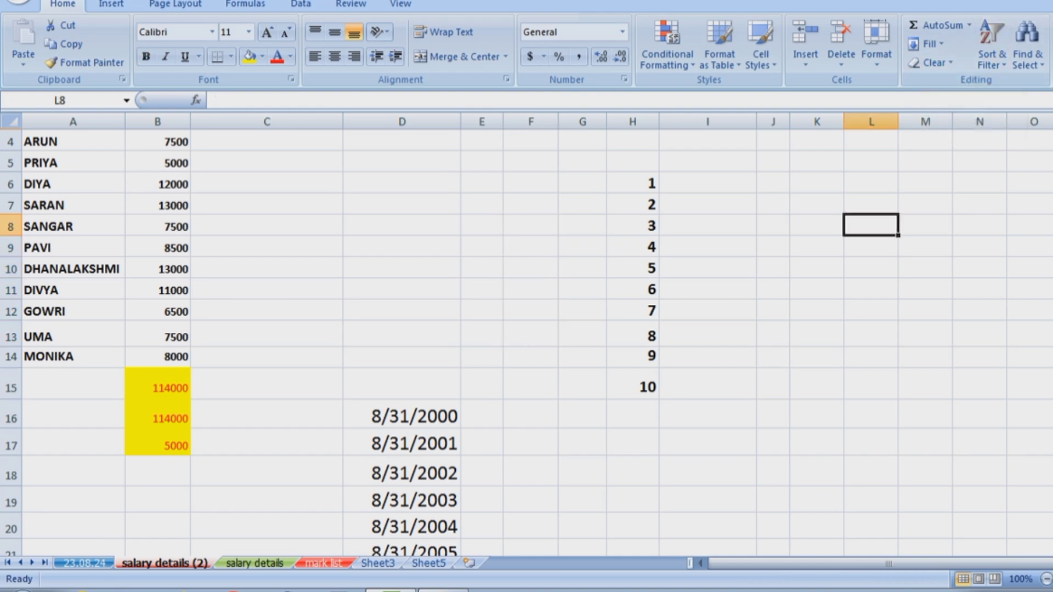
# Remove the formats, then the values, from the totals in B15:B17.
pyautogui.moveTo(158, 388); pyautogui.dragTo(158, 445)
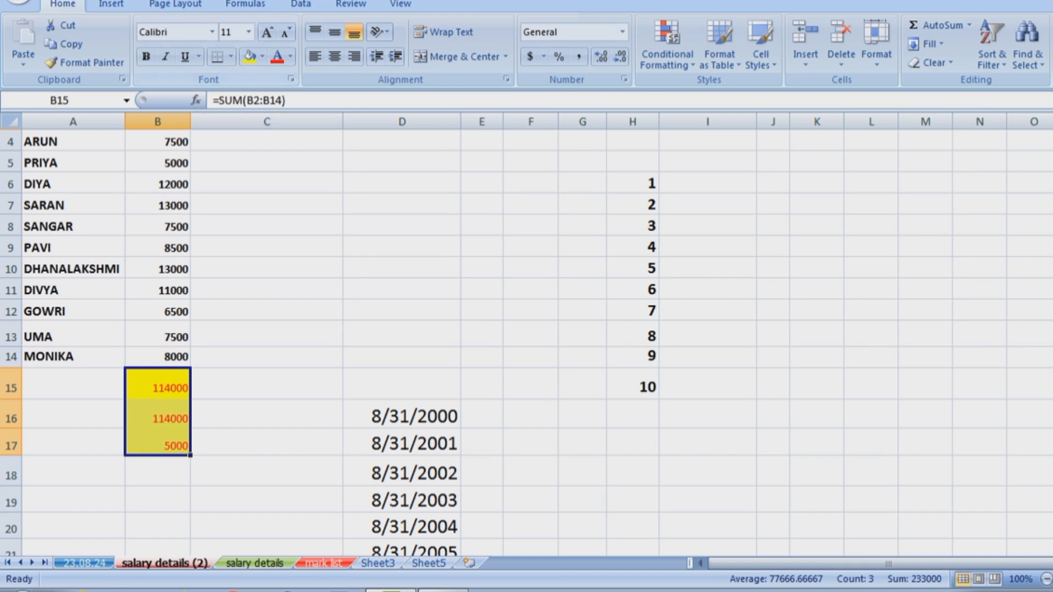
pyautogui.hotkey('ctrl', 'b')
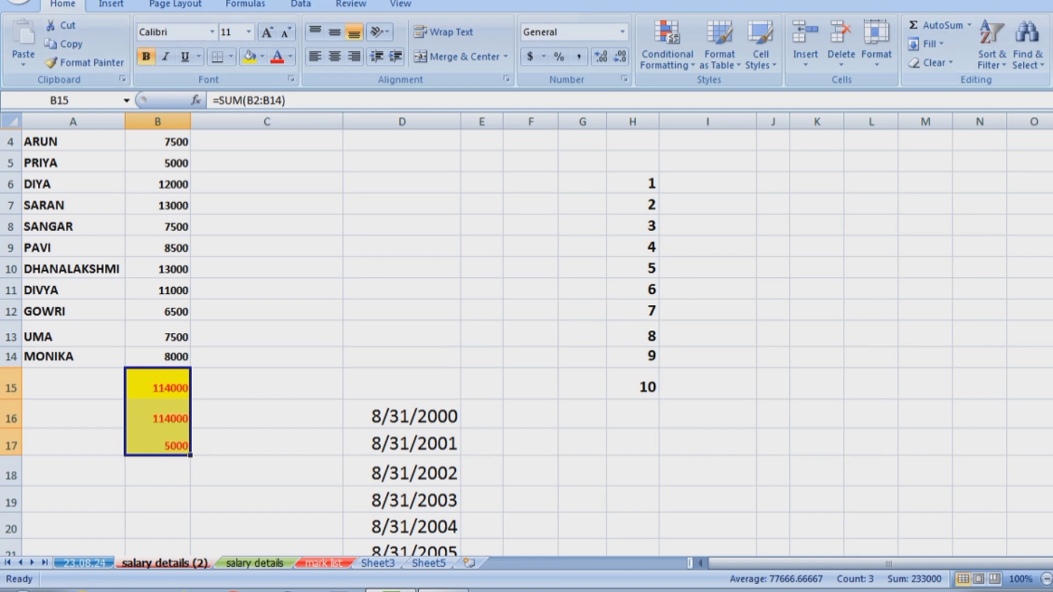
pyautogui.click(931, 63)
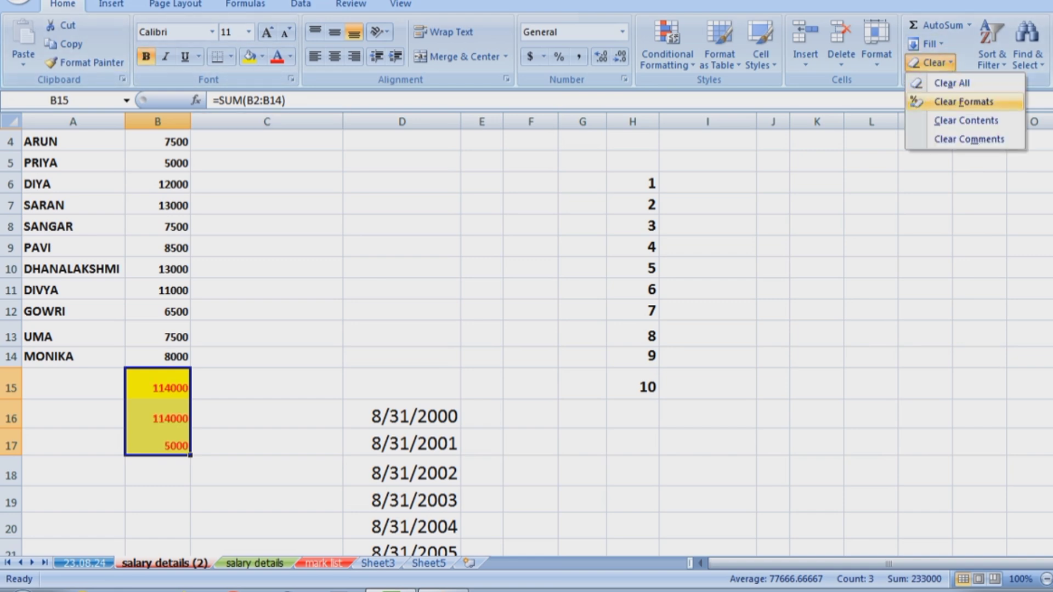
pyautogui.click(964, 102)
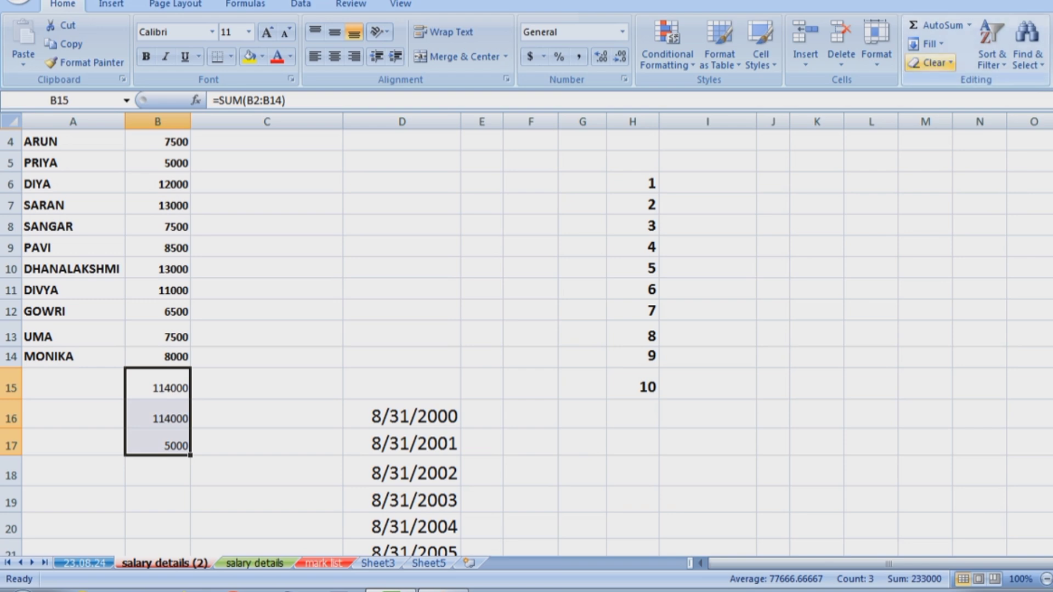
pyautogui.click(931, 63)
pyautogui.click(963, 119)
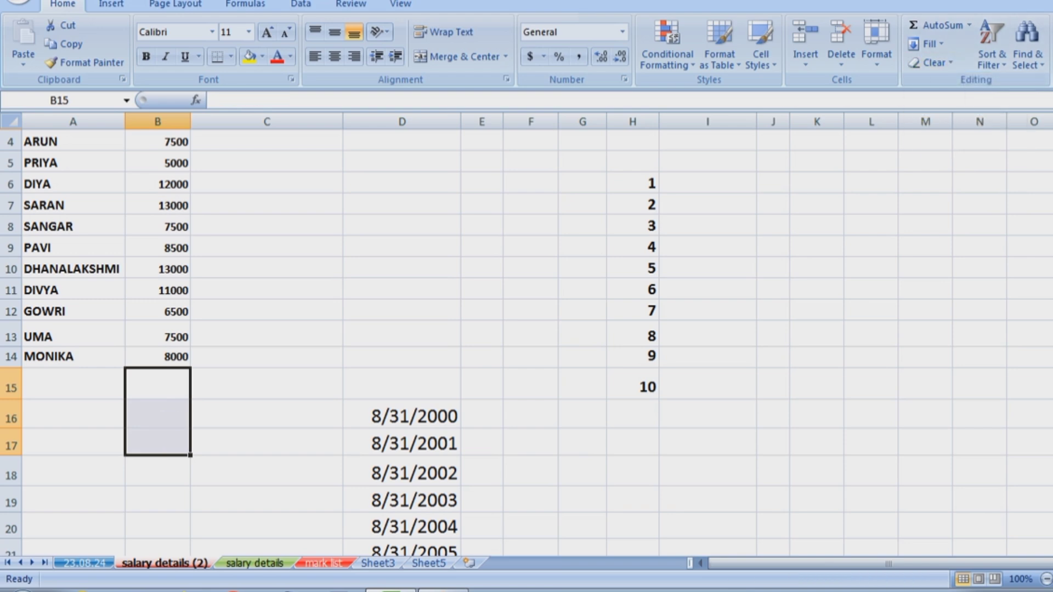
pyautogui.scroll(1, 526, 329)
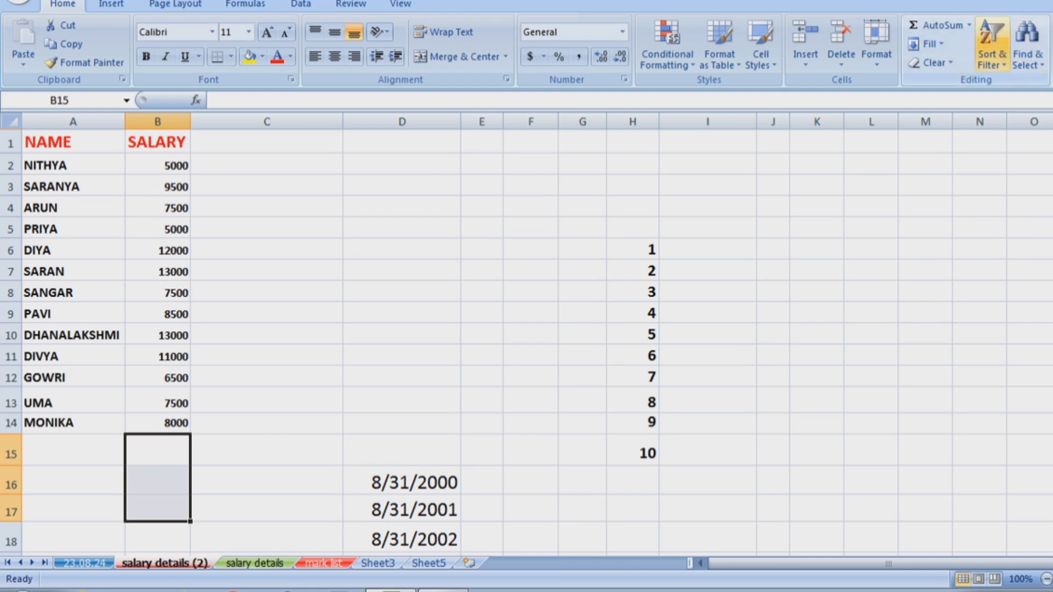
# Sort the table by SALARY, smallest to largest.
pyautogui.click(992, 50)
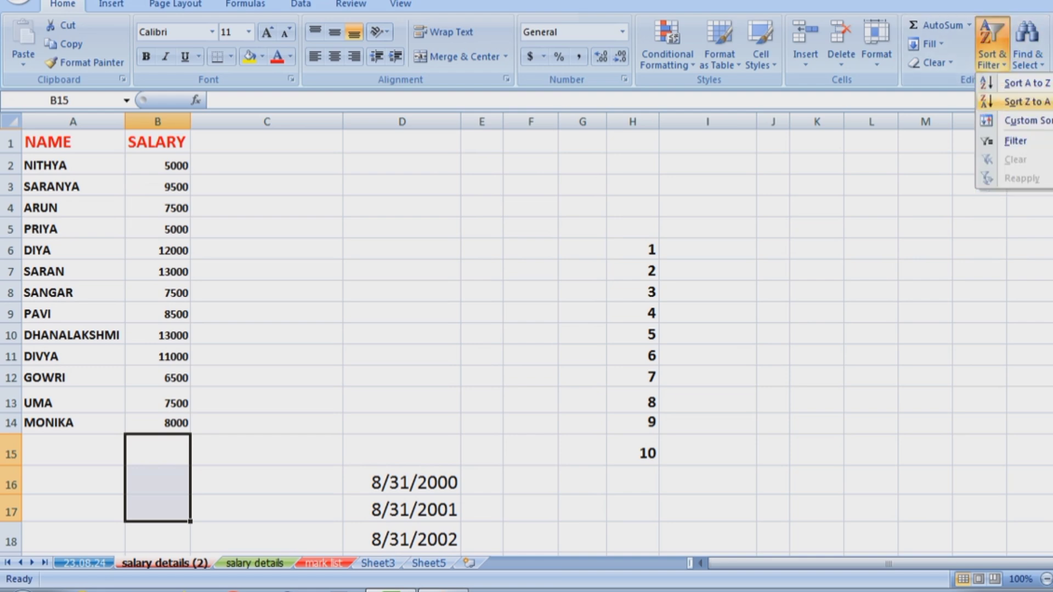
pyautogui.press('Escape')
pyautogui.click(157, 142)
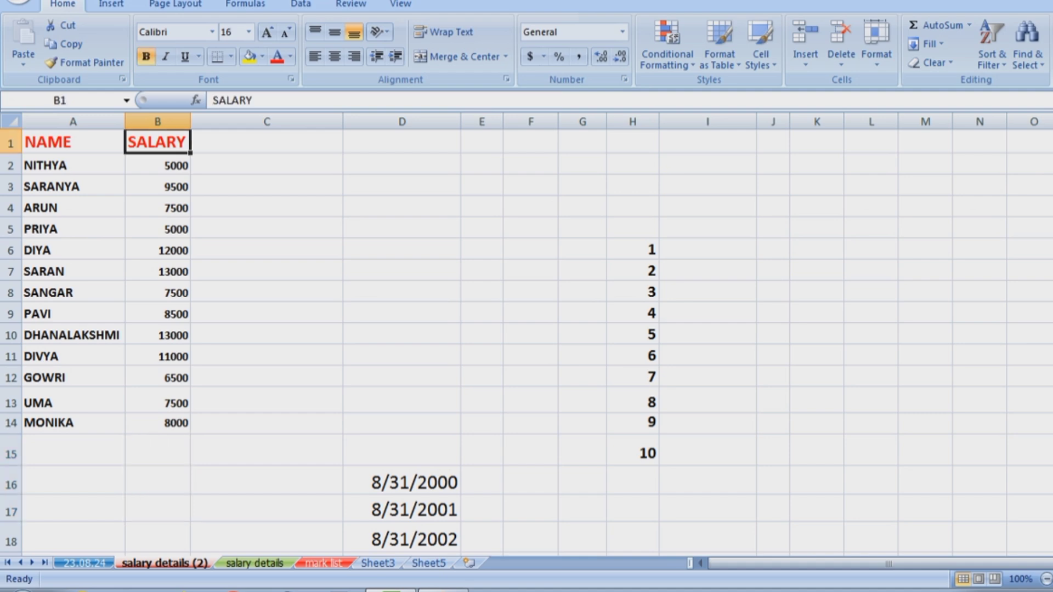
pyautogui.click(992, 50)
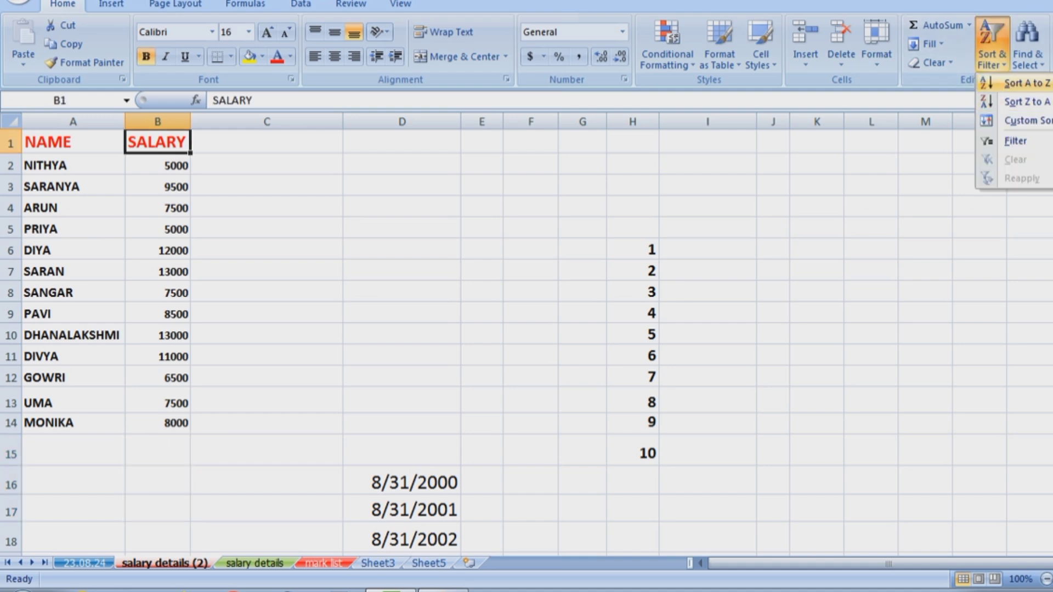
pyautogui.click(1023, 82)
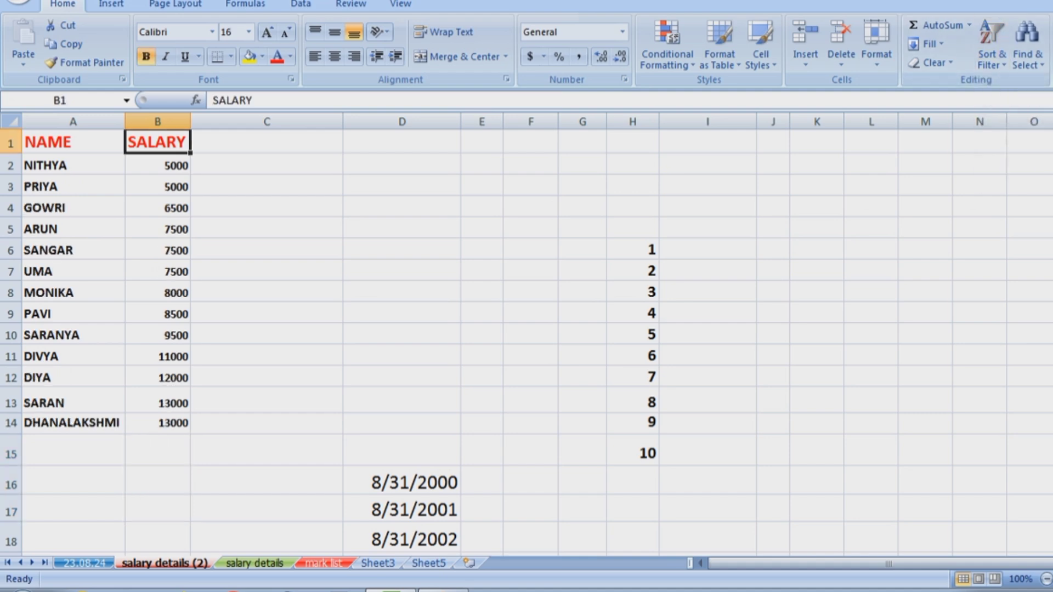
# Sort A2:A14 names A to Z, expanding the selection so salaries stay attached.
pyautogui.moveTo(71, 165); pyautogui.dragTo(71, 423)
pyautogui.click(992, 49)
pyautogui.click(1023, 83)
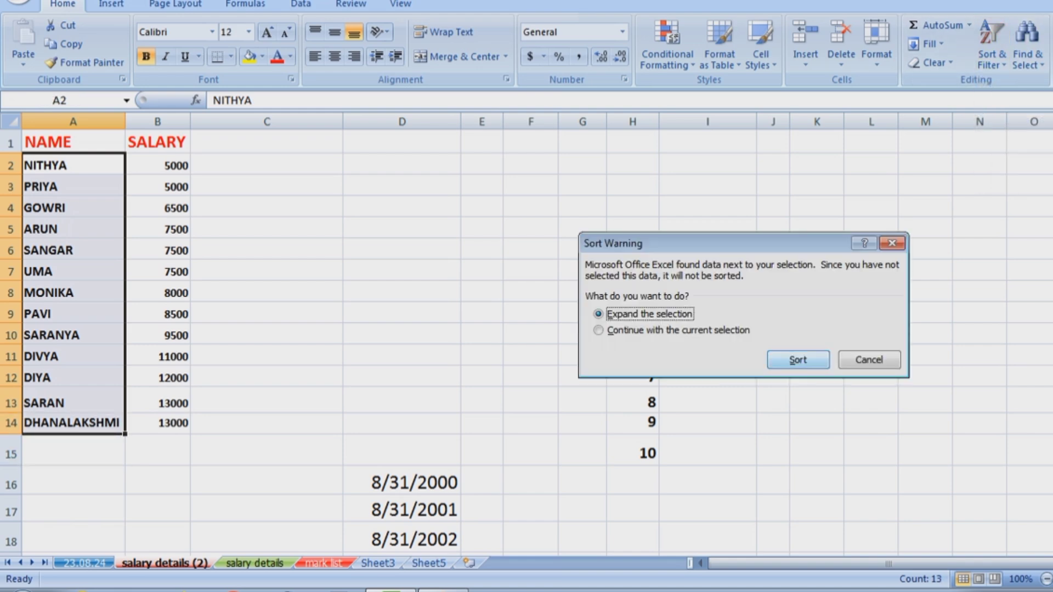
pyautogui.click(798, 360)
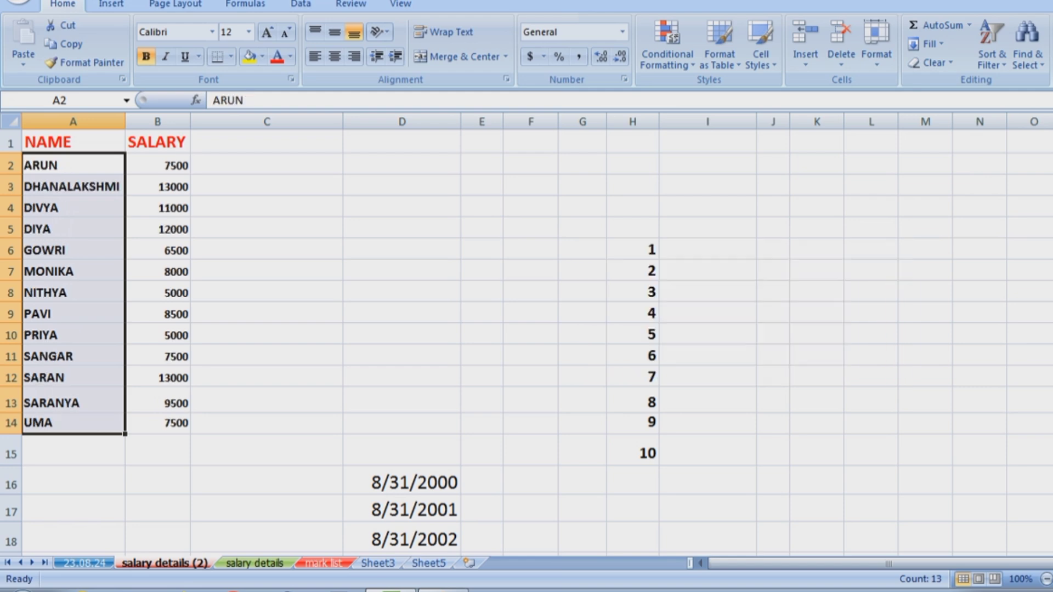
pyautogui.click(992, 49)
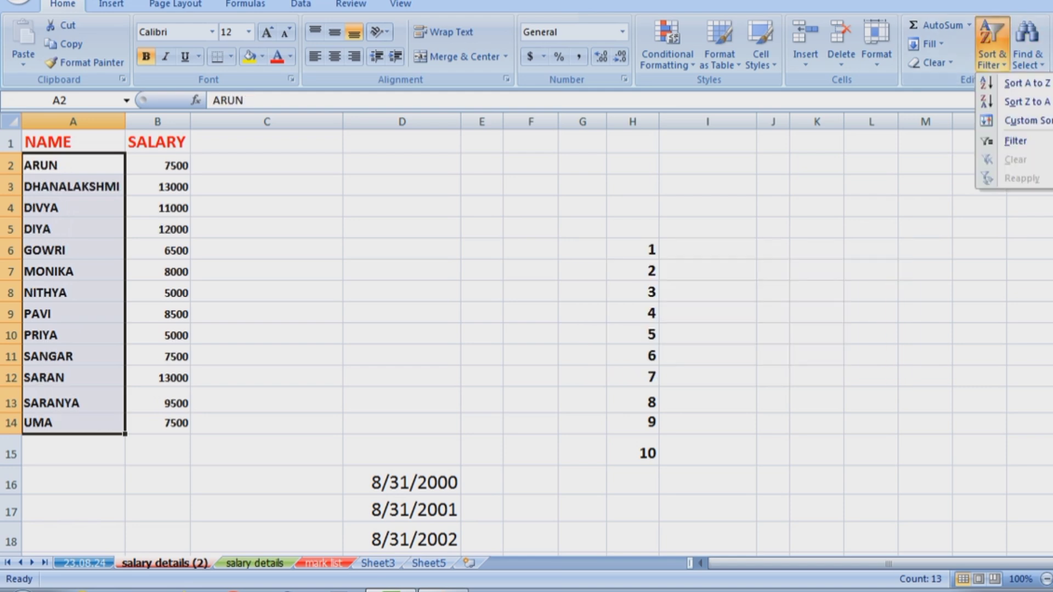
pyautogui.press('Escape')
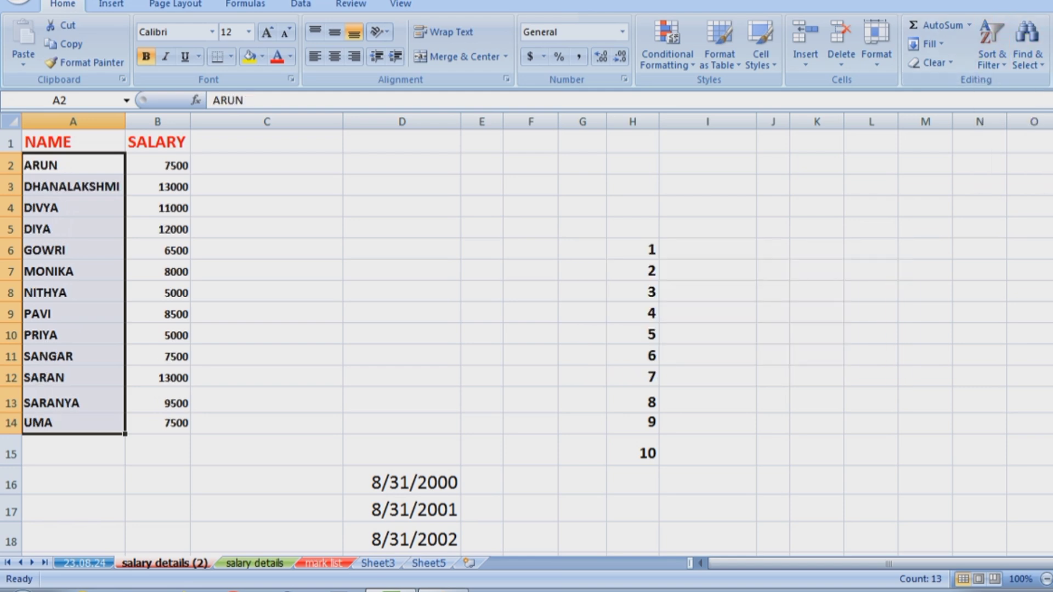
pyautogui.click(157, 142)
pyautogui.click(992, 49)
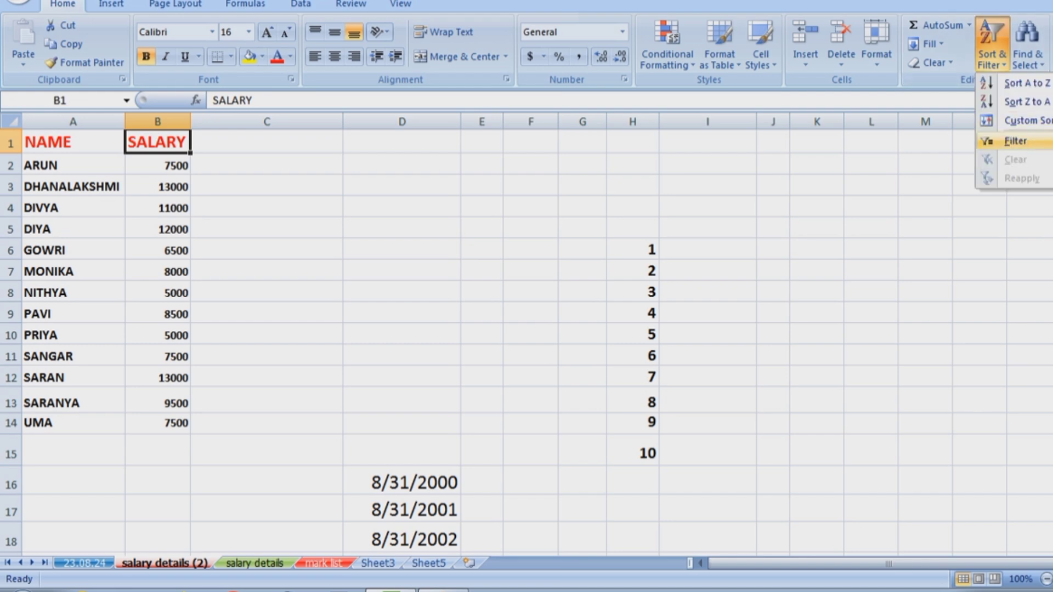
# Turn on header filters and filter SALARY to show only 8500 and 9500.
pyautogui.click(1015, 142)
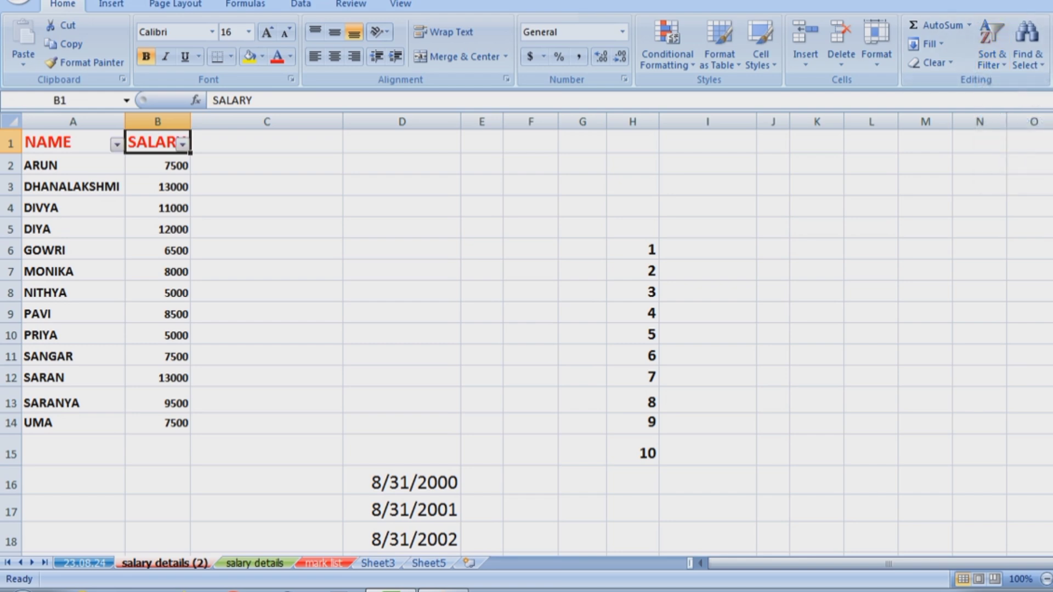
pyautogui.click(182, 144)
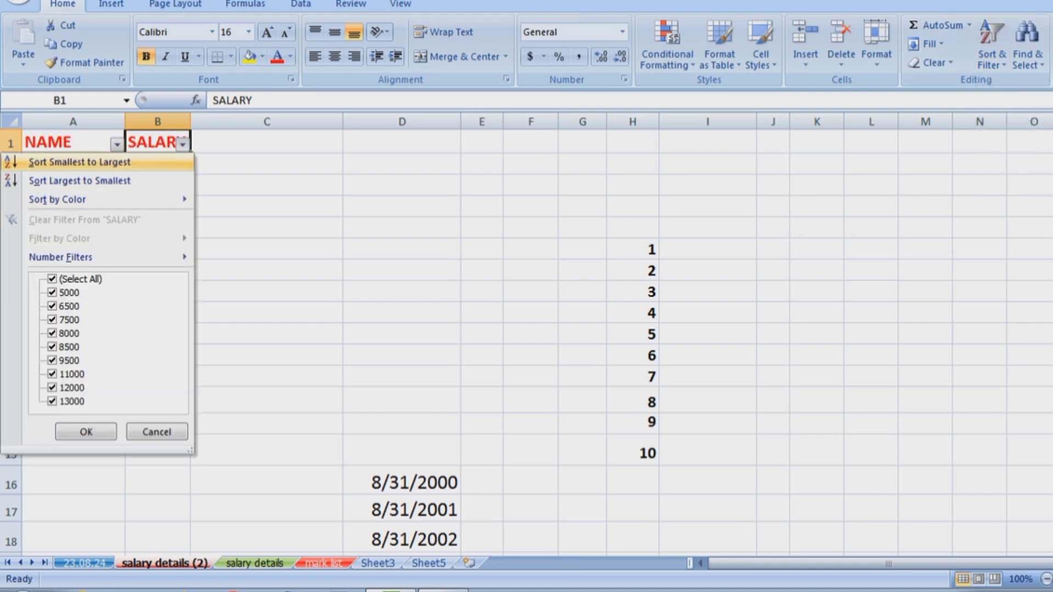
pyautogui.click(53, 279)
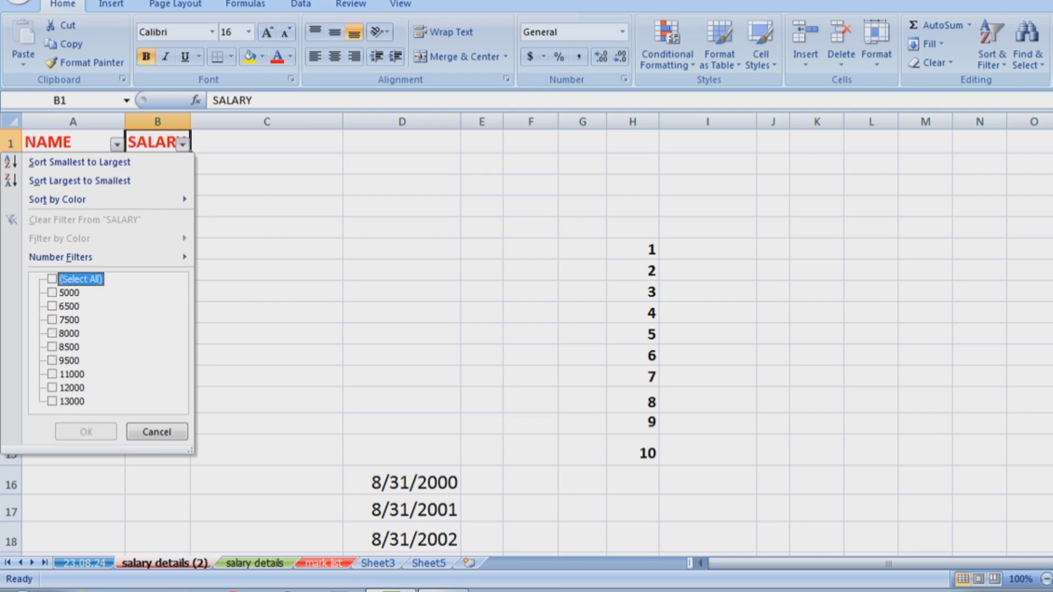
pyautogui.click(52, 347)
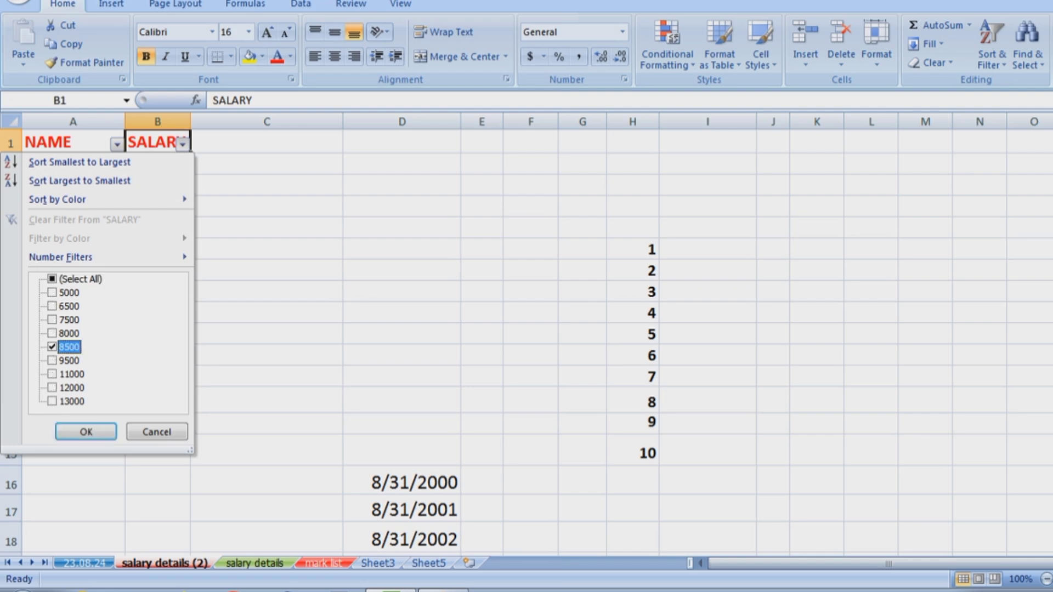
pyautogui.click(52, 360)
pyautogui.click(85, 431)
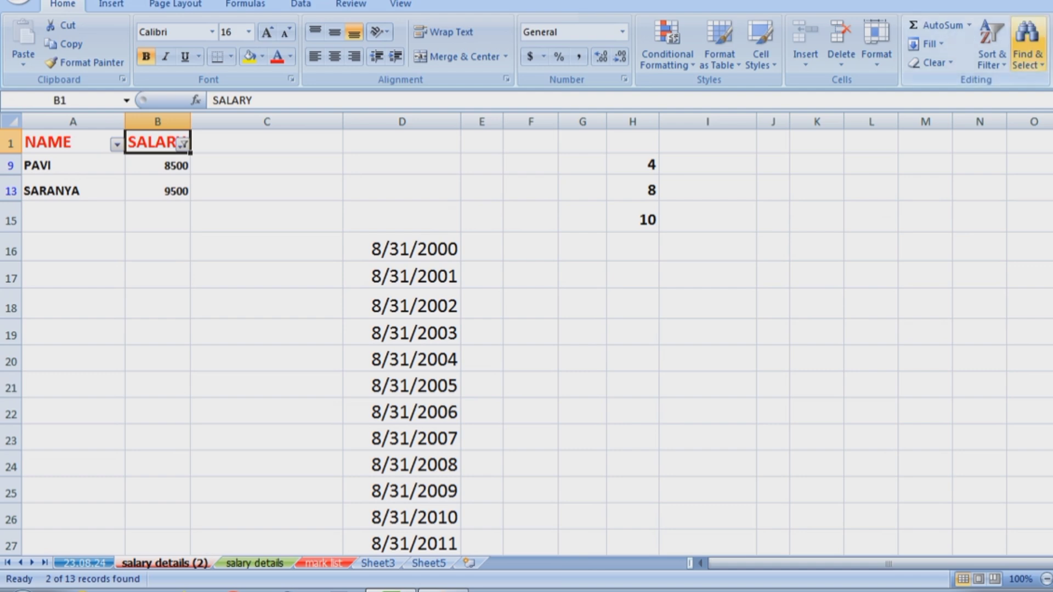
# Undo the salary filter so all 13 rows show again.
pyautogui.click(1028, 44)
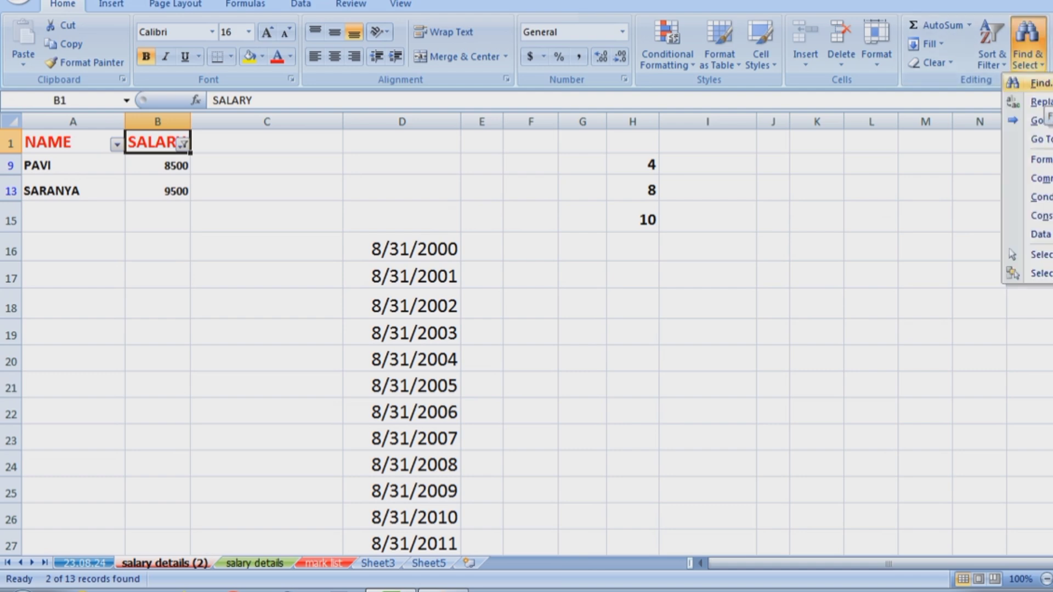
pyautogui.press('Escape')
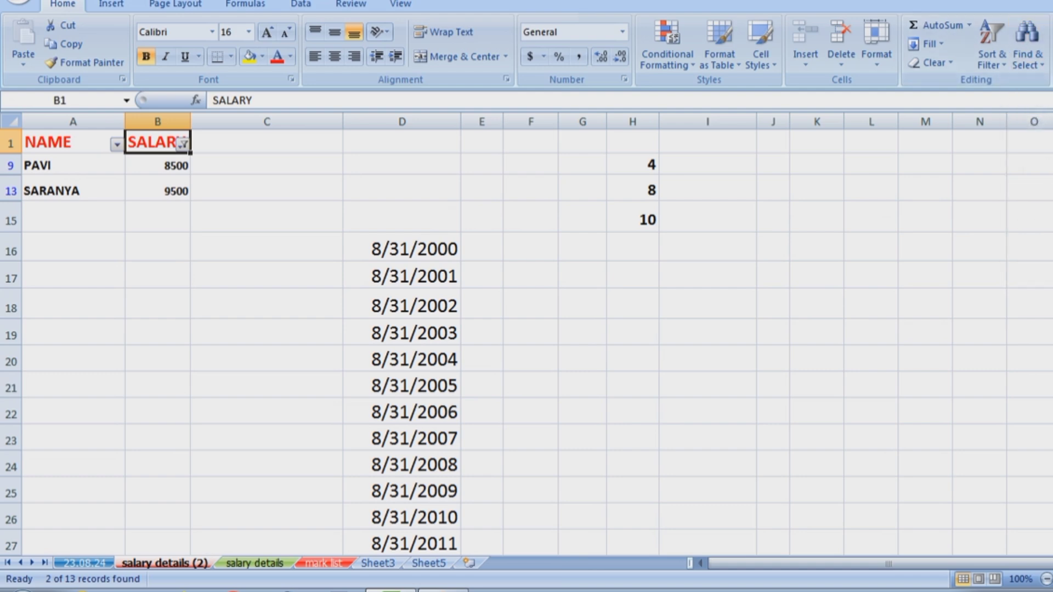
pyautogui.hotkey('ctrl', 'z')
pyautogui.click(402, 334)
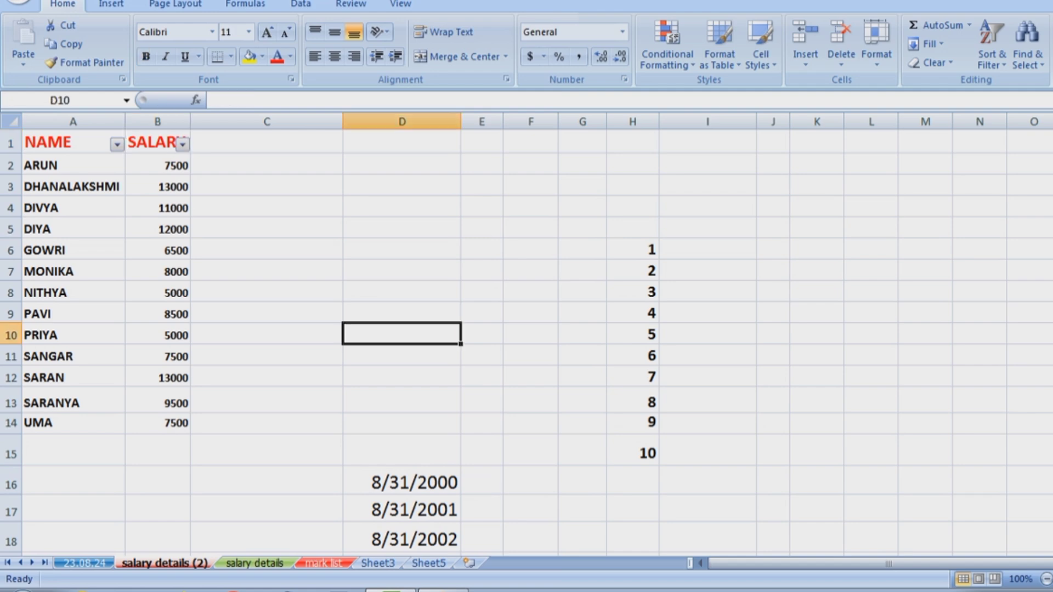
# Use Find to locate one employee's name in the NAME column.
pyautogui.click(1027, 44)
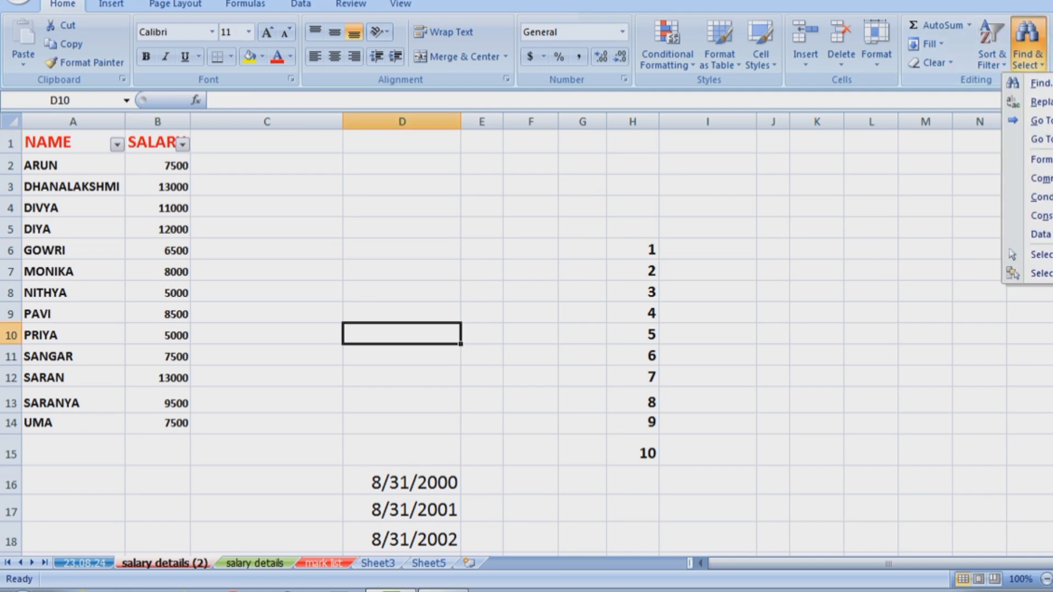
pyautogui.click(1038, 83)
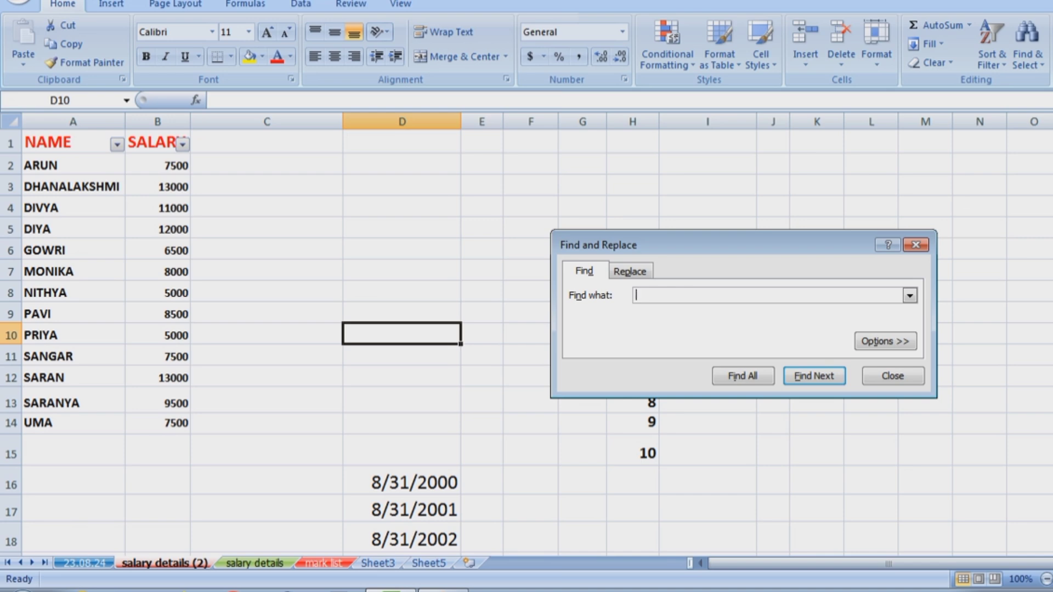
pyautogui.write('DIYA')
pyautogui.press('Return')
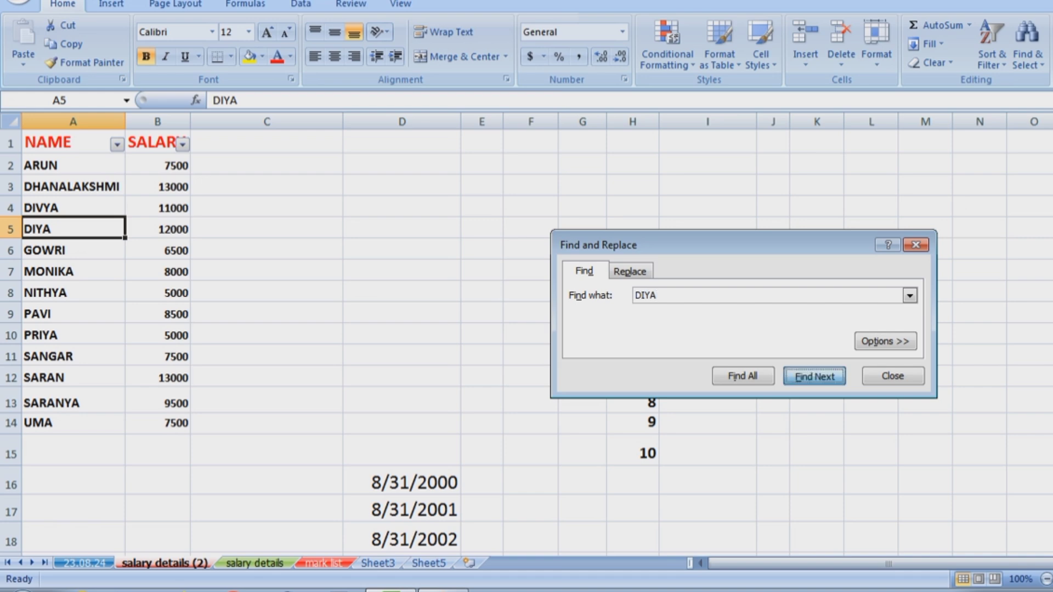
pyautogui.click(893, 376)
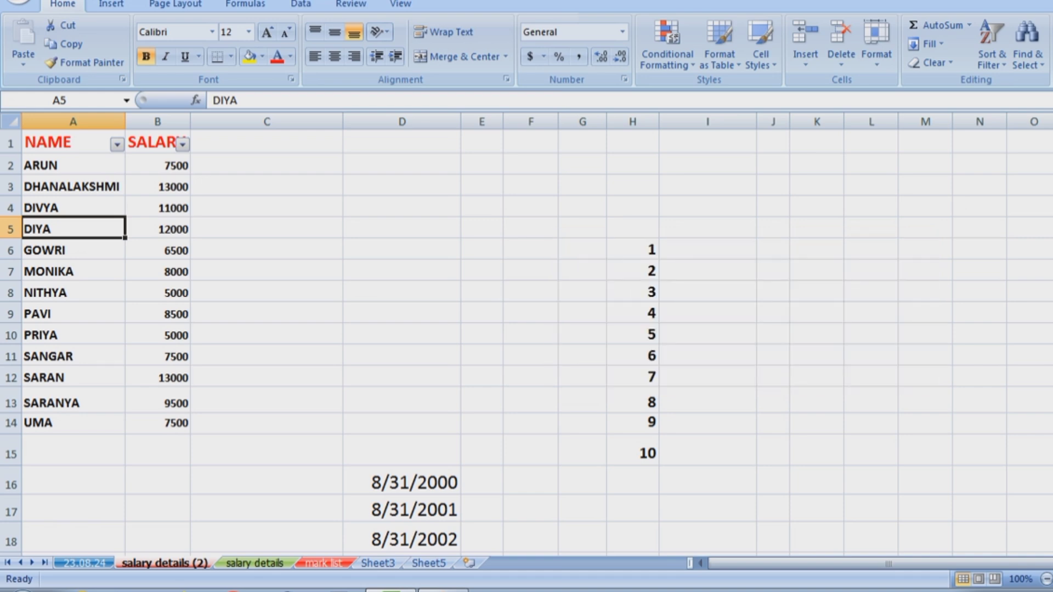
pyautogui.click(402, 356)
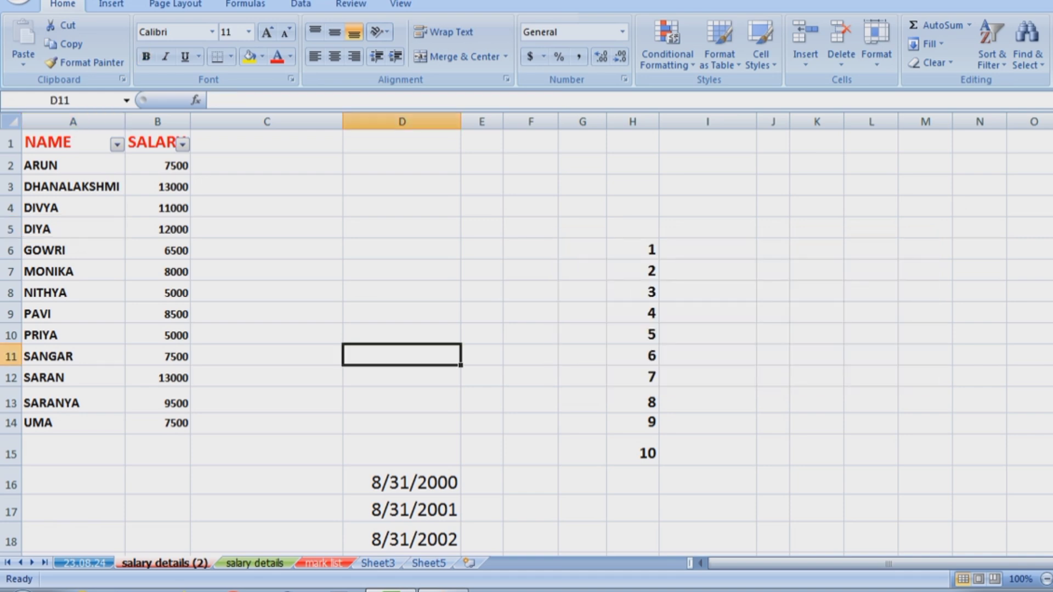
# Use Find to locate the employee name in cell A6 that will be renamed.
pyautogui.click(1027, 44)
pyautogui.click(1031, 82)
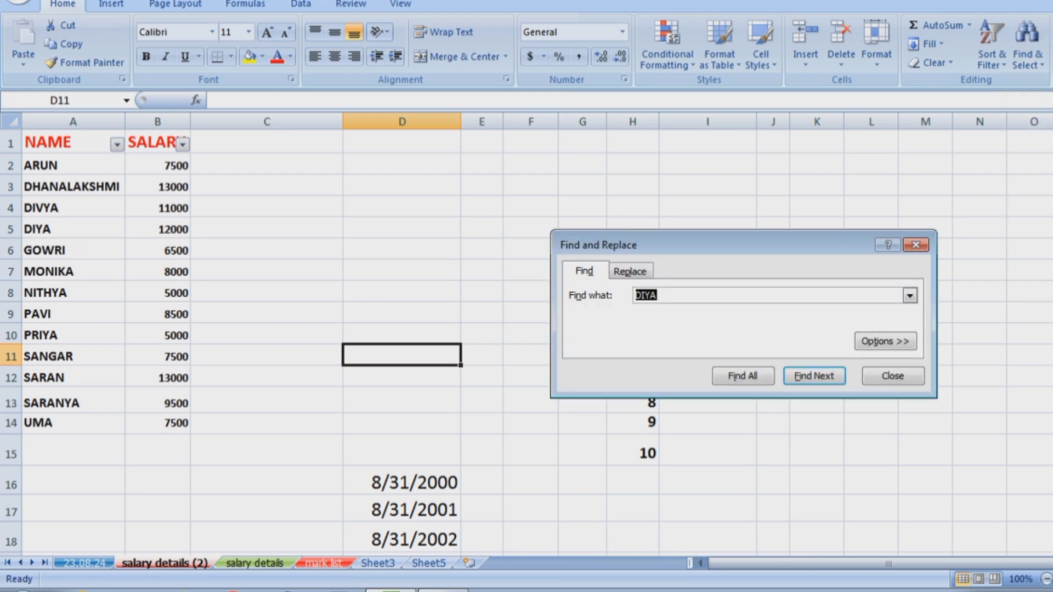
pyautogui.write('GOWRI')
pyautogui.press('Return')
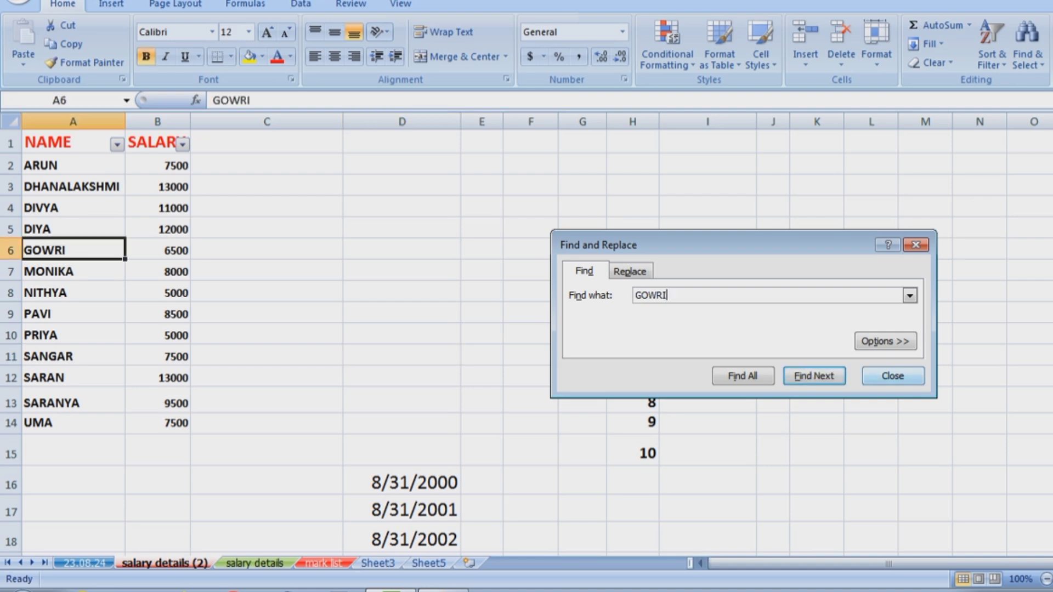
pyautogui.press('Escape')
# Replace the name in cell A6 with the new employee name via Replace.
pyautogui.click(1027, 55)
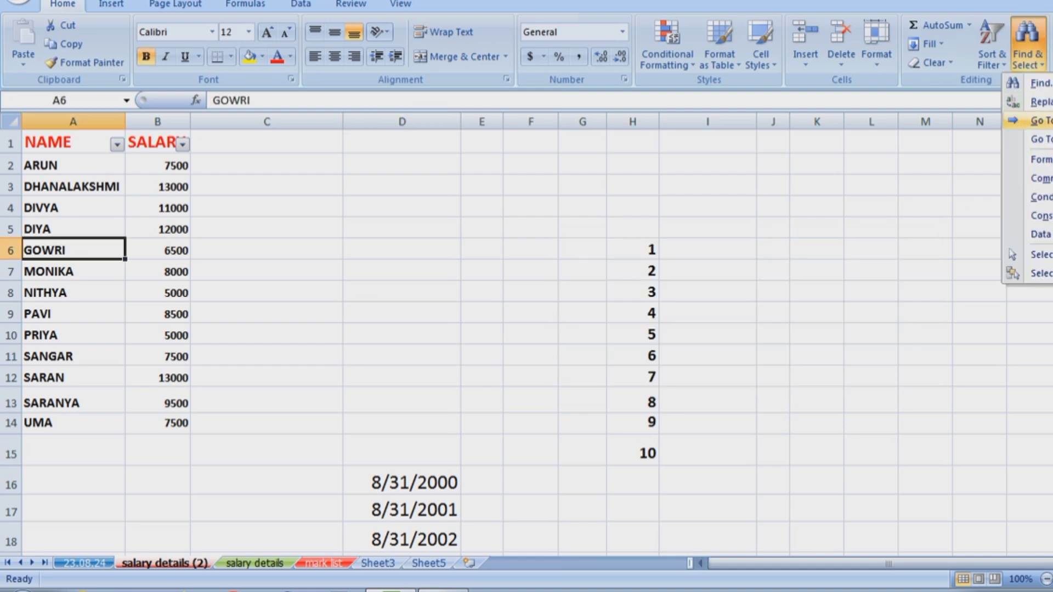
pyautogui.click(1031, 101)
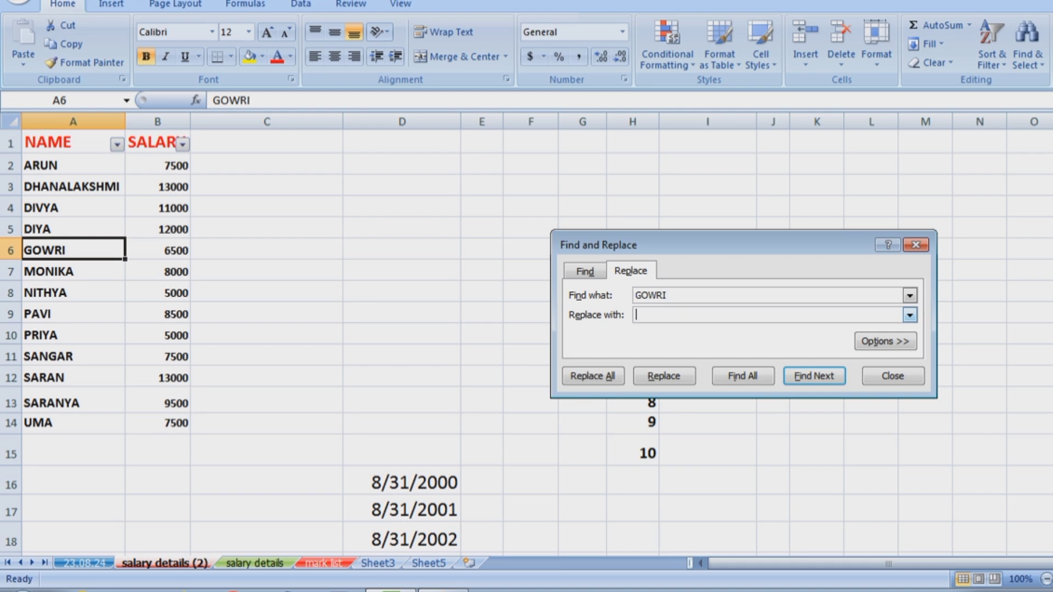
pyautogui.write('SARAN')
pyautogui.click(663, 376)
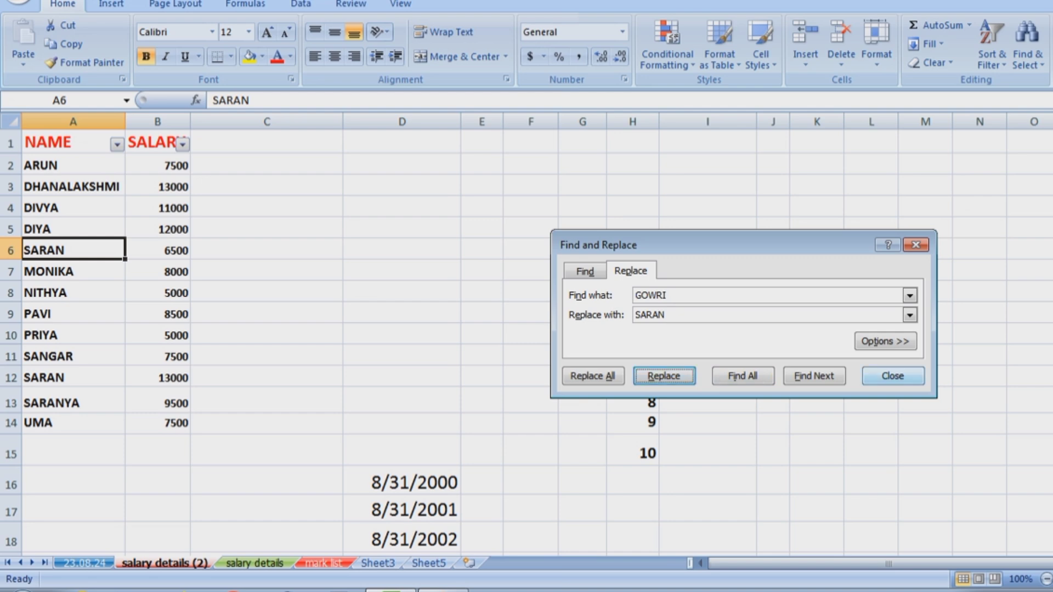
pyautogui.click(893, 376)
pyautogui.click(1027, 44)
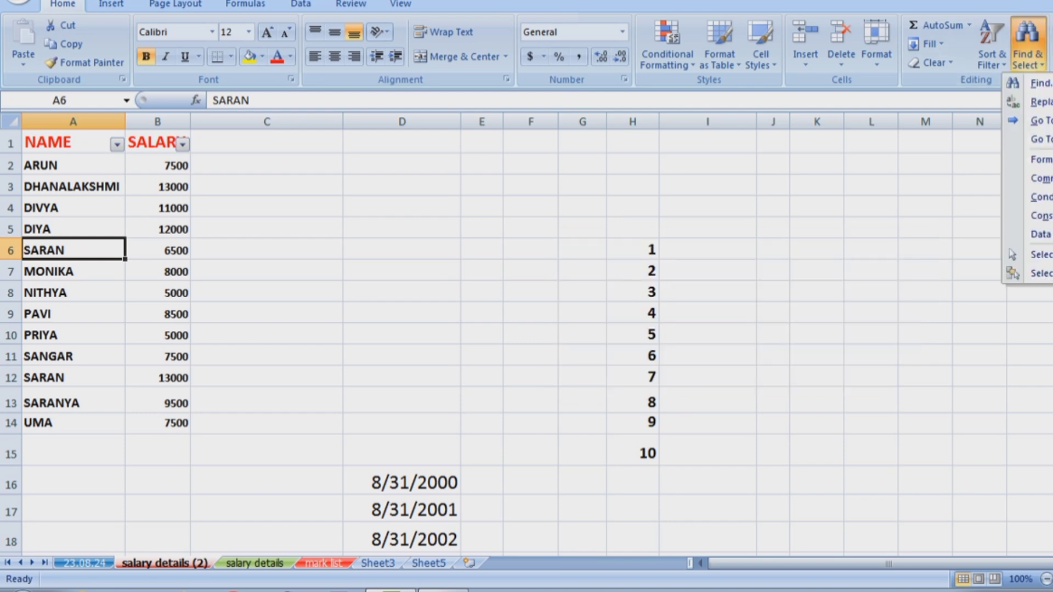
pyautogui.click(1027, 43)
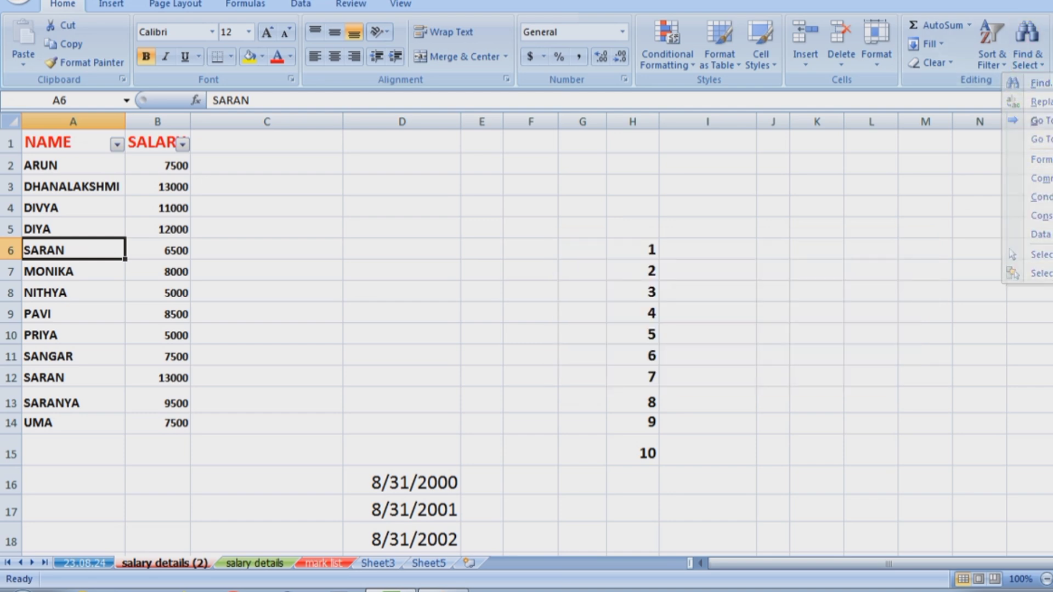